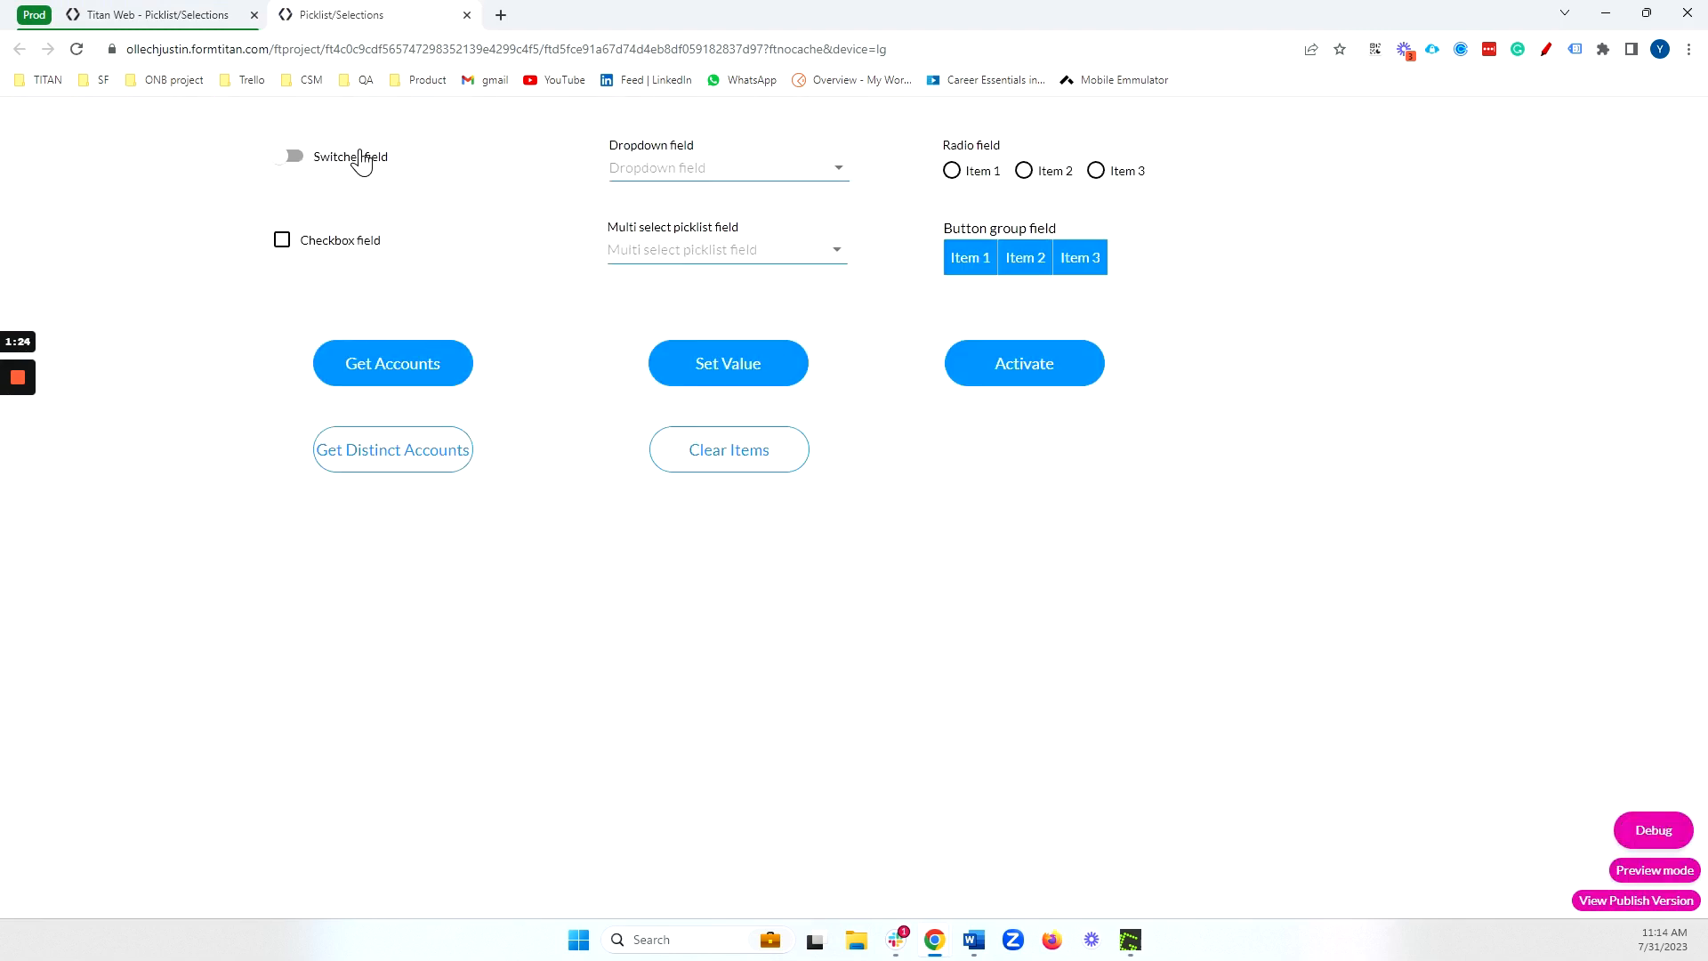
Turn on the Switcher field in the preview and inspect its value in the project debug list
click(307, 162)
click(1641, 827)
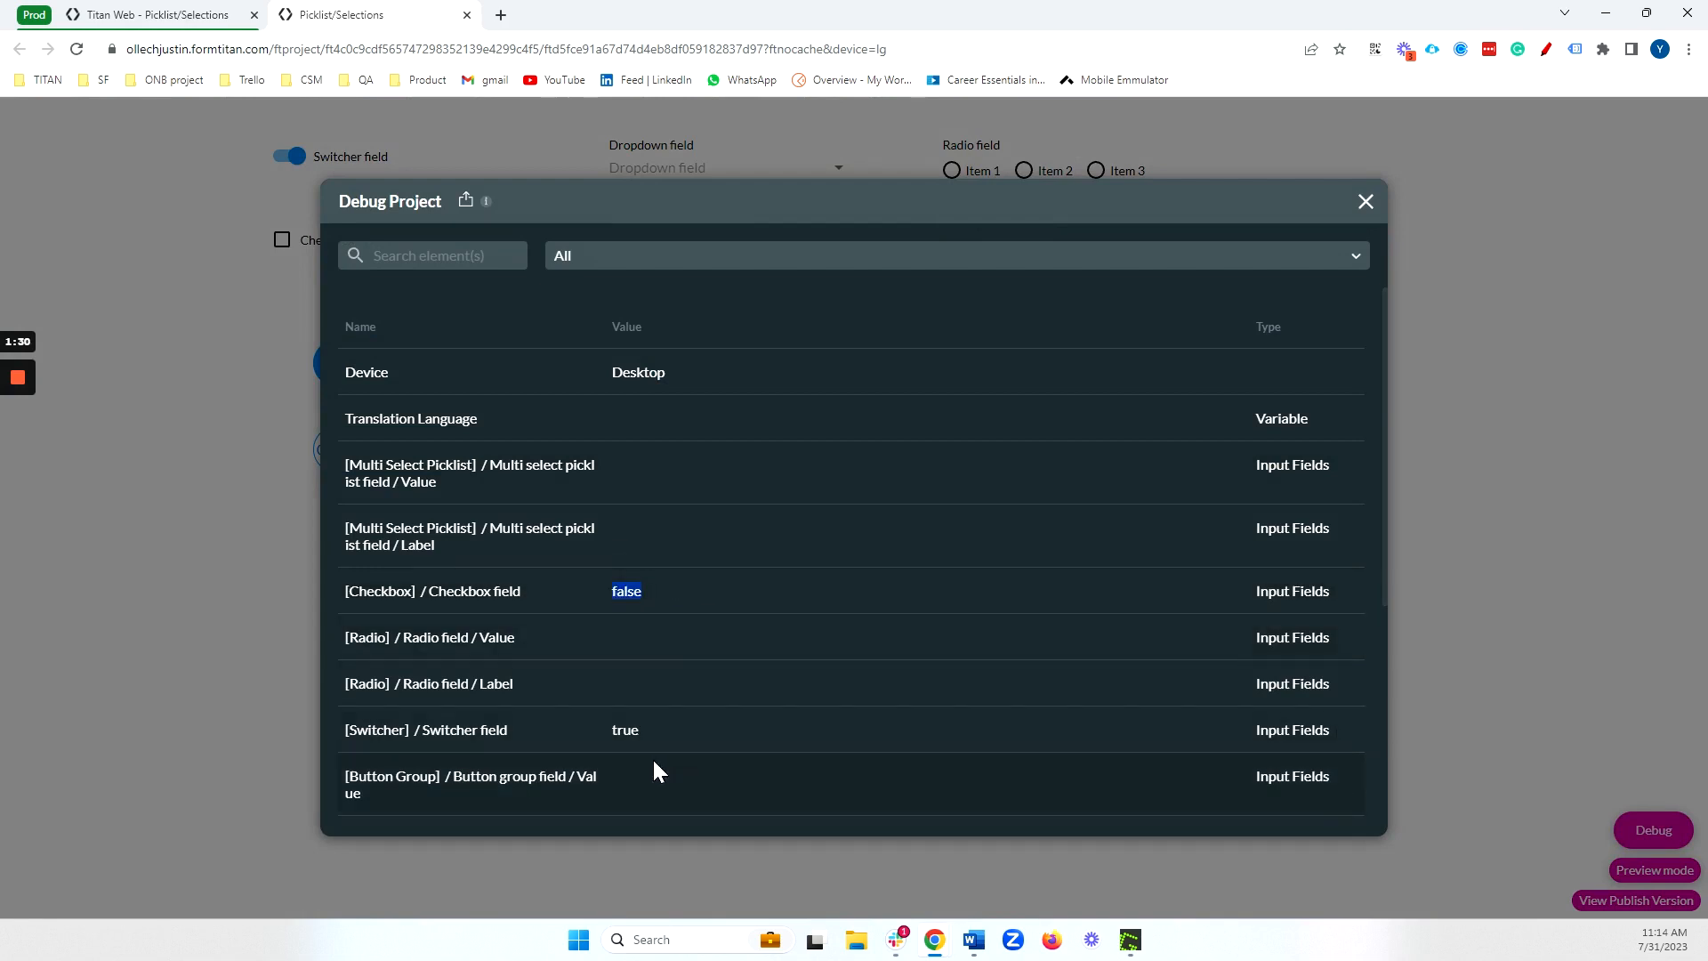
drag(600, 730, 786, 732)
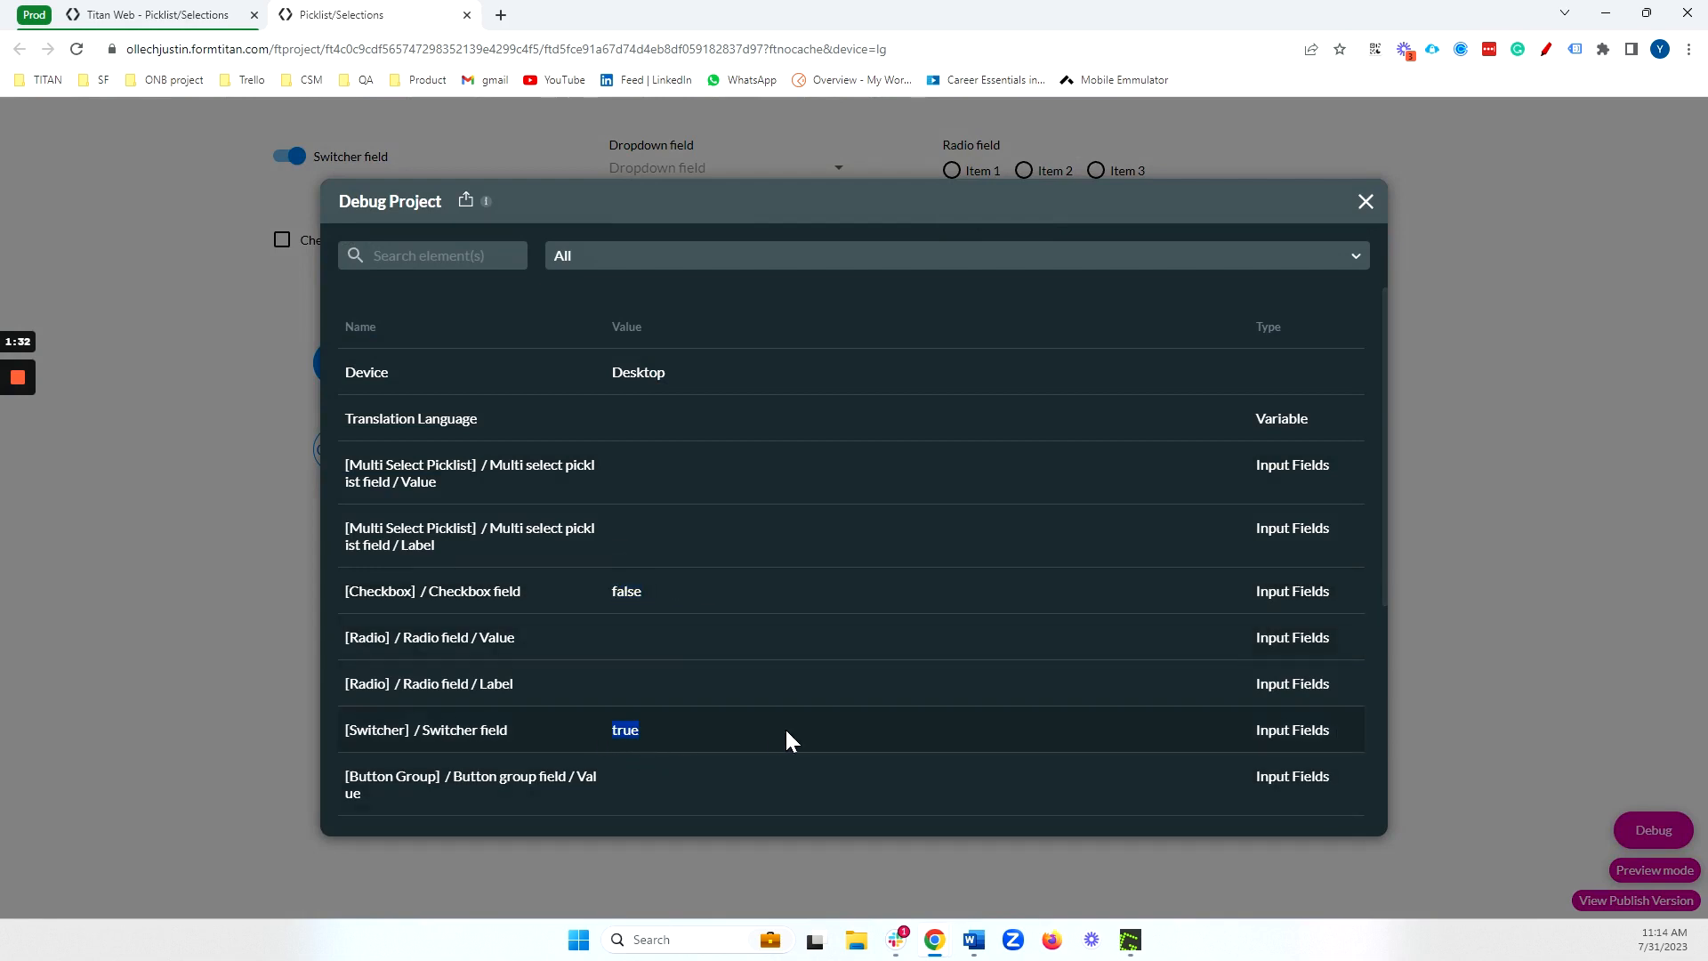
click(1366, 203)
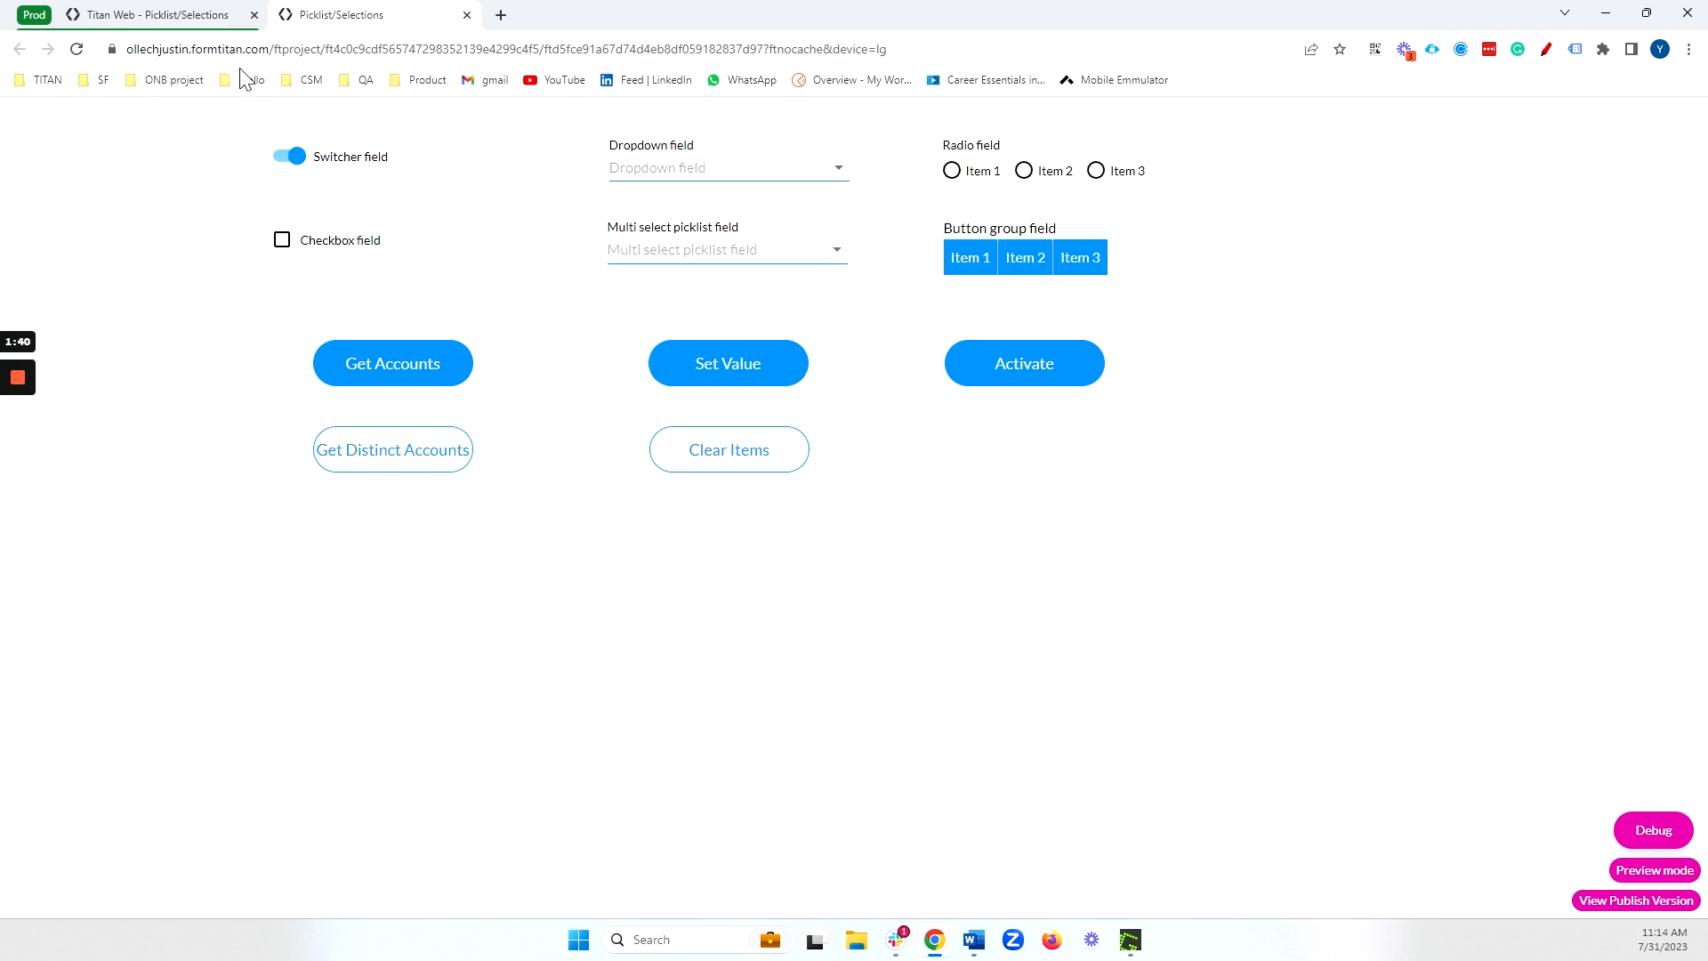
Return to the Picklist/Selections project in the editor and open the Checkbox field's settings
click(211, 25)
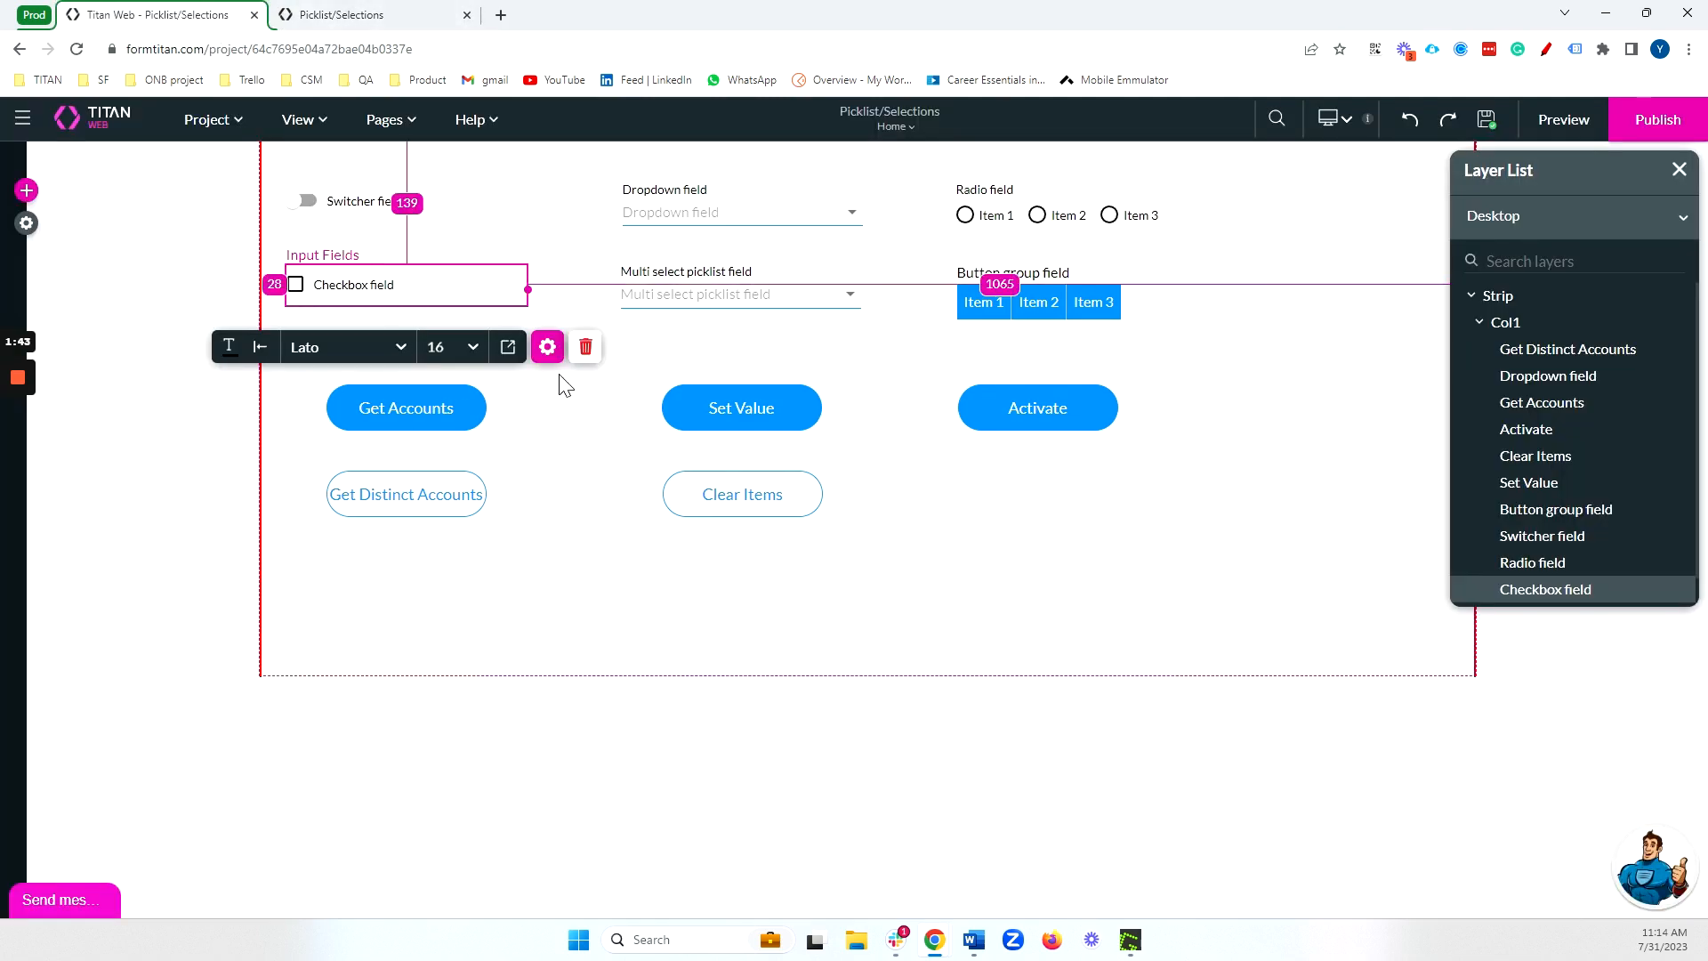
click(547, 346)
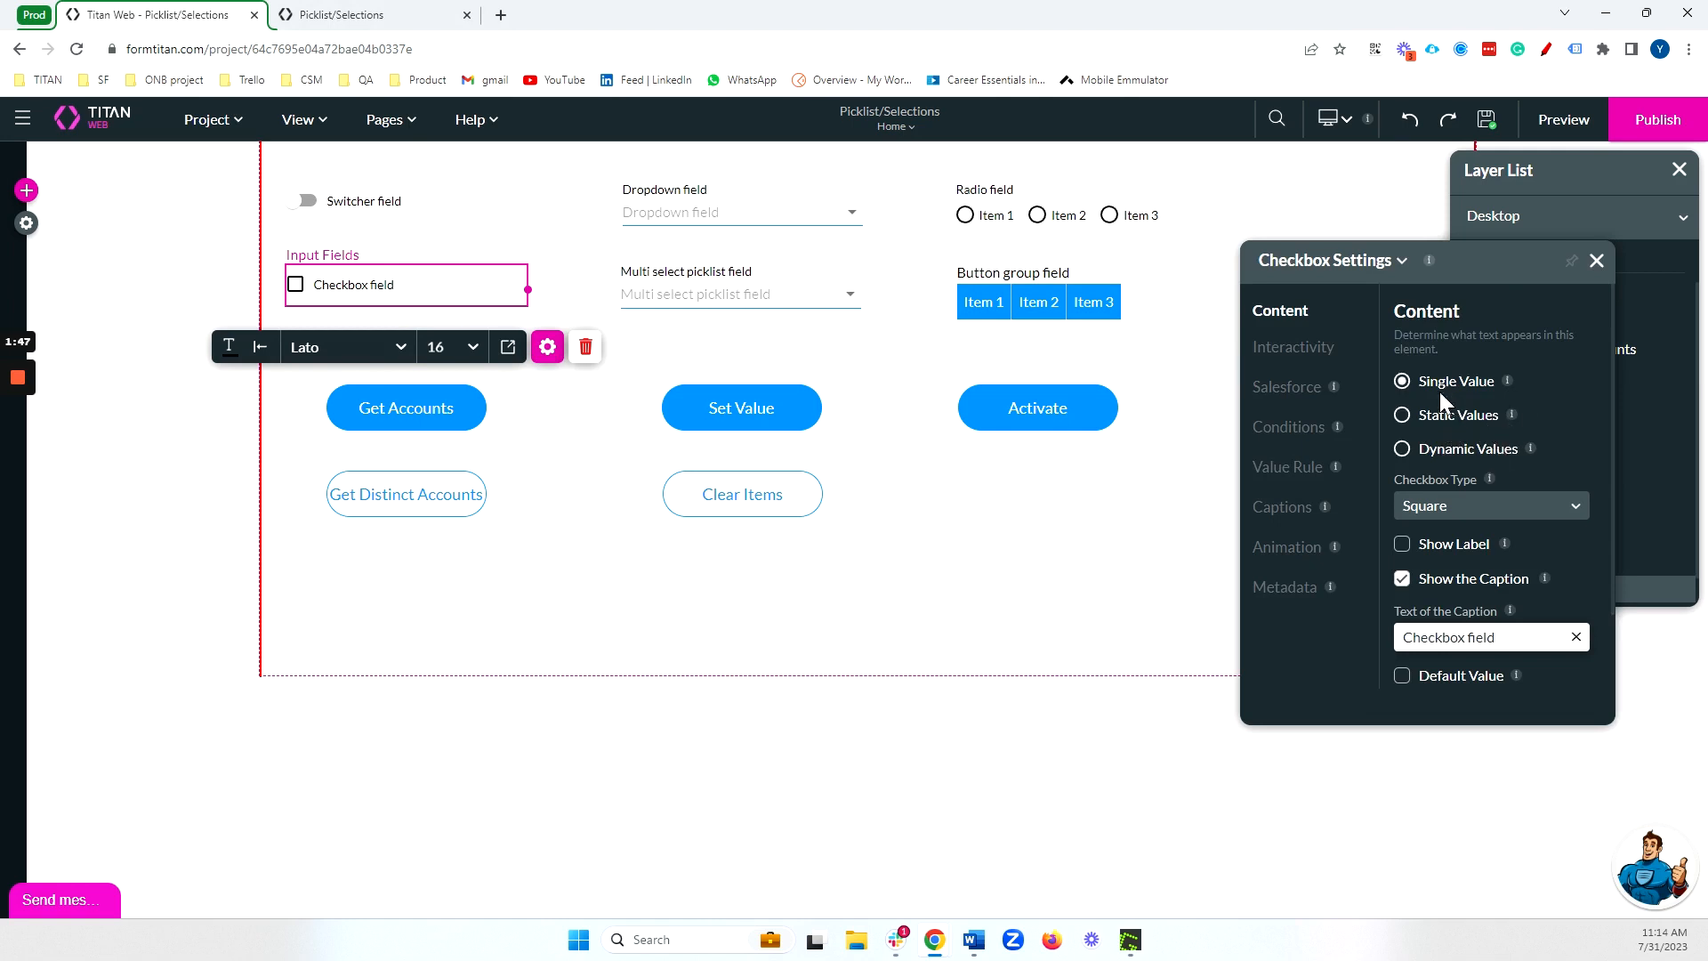
Set the Checkbox field's content to Static Values and look at its item mapping
click(1421, 434)
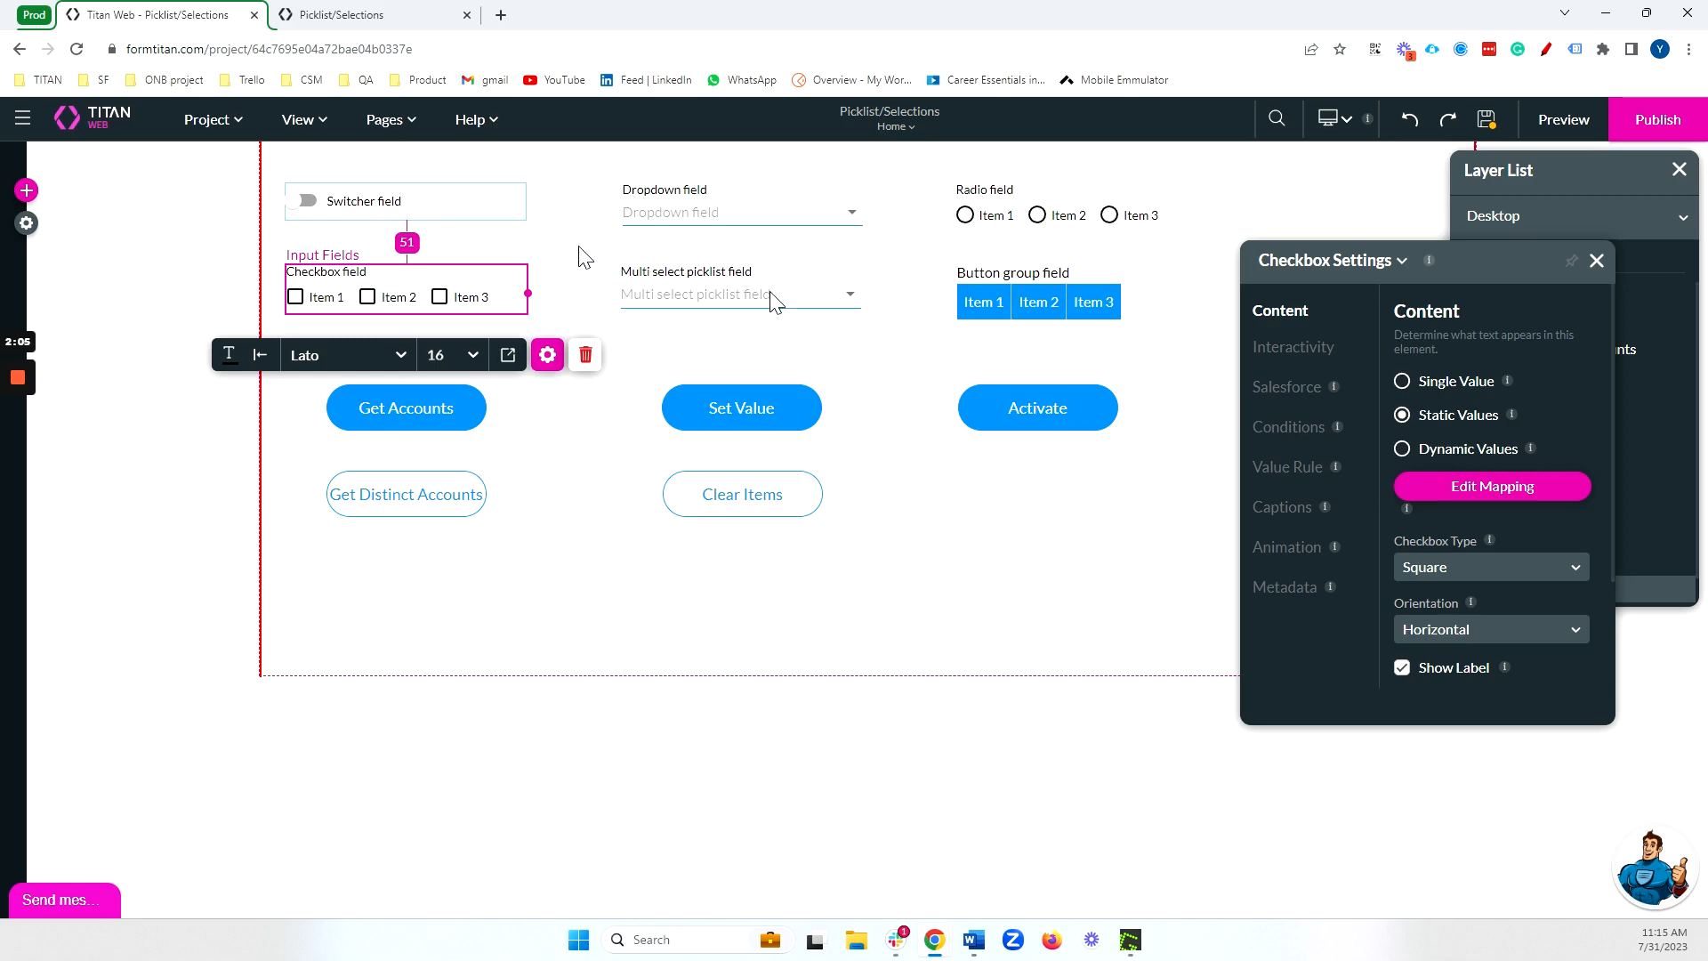
click(1471, 489)
click(1187, 236)
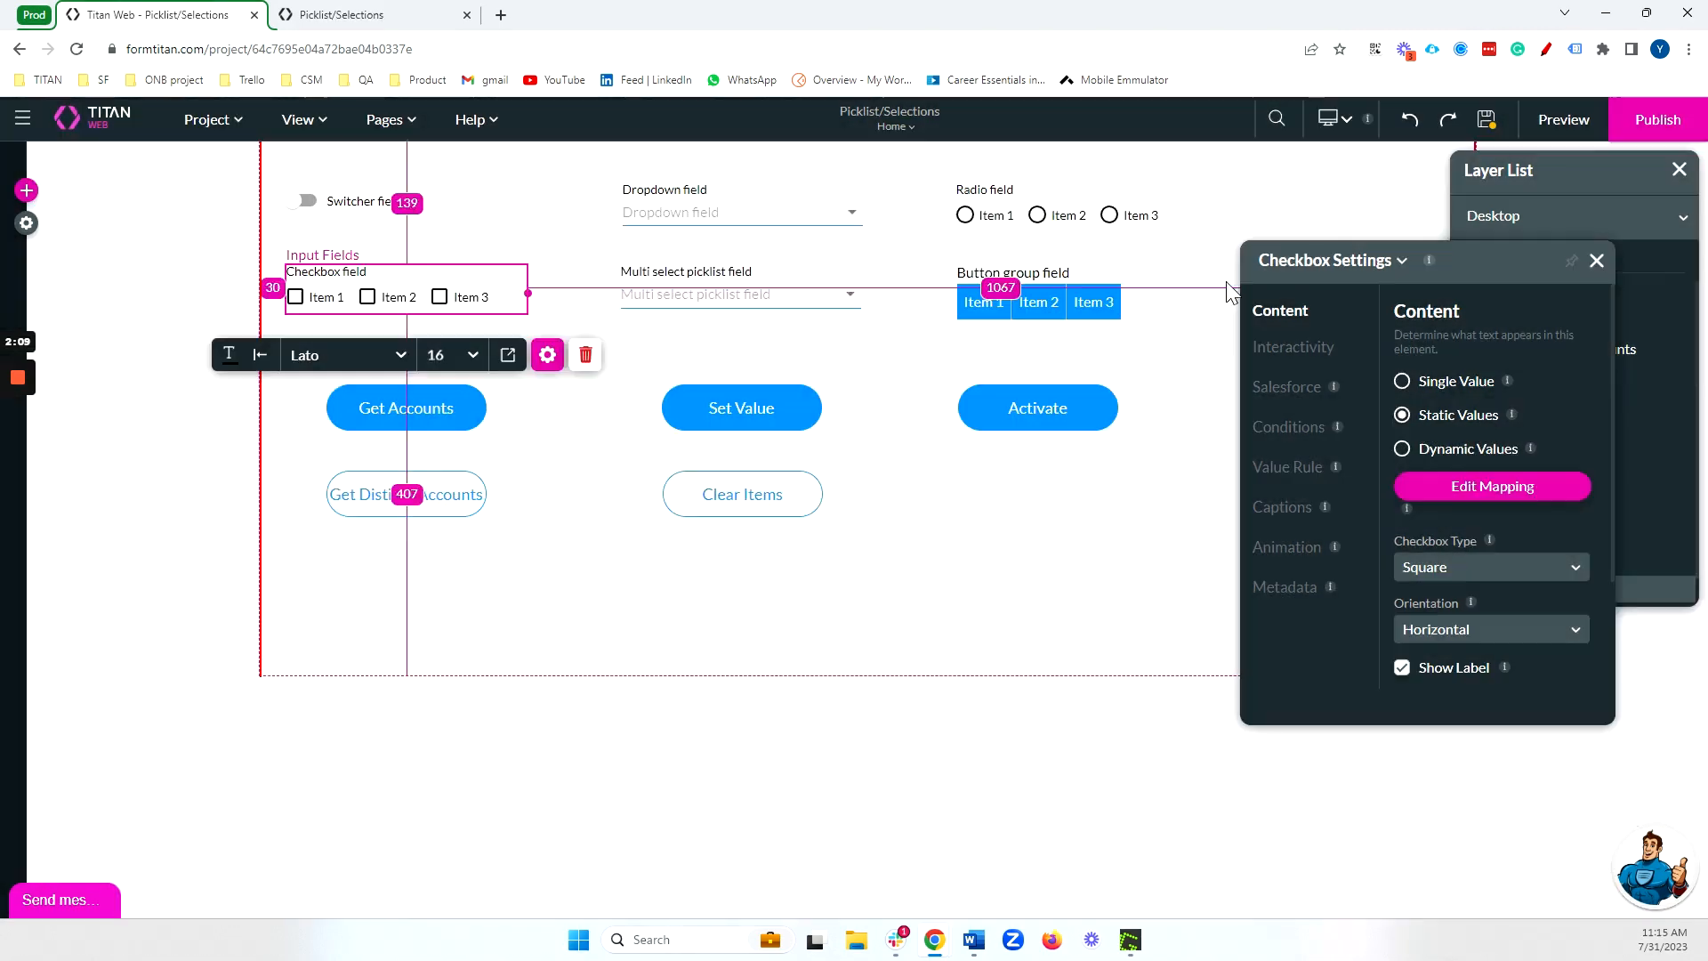
Set the Checkbox field to Dynamic Values and sync it from Salesforce with the Account object's SLA field
click(1478, 452)
click(1522, 489)
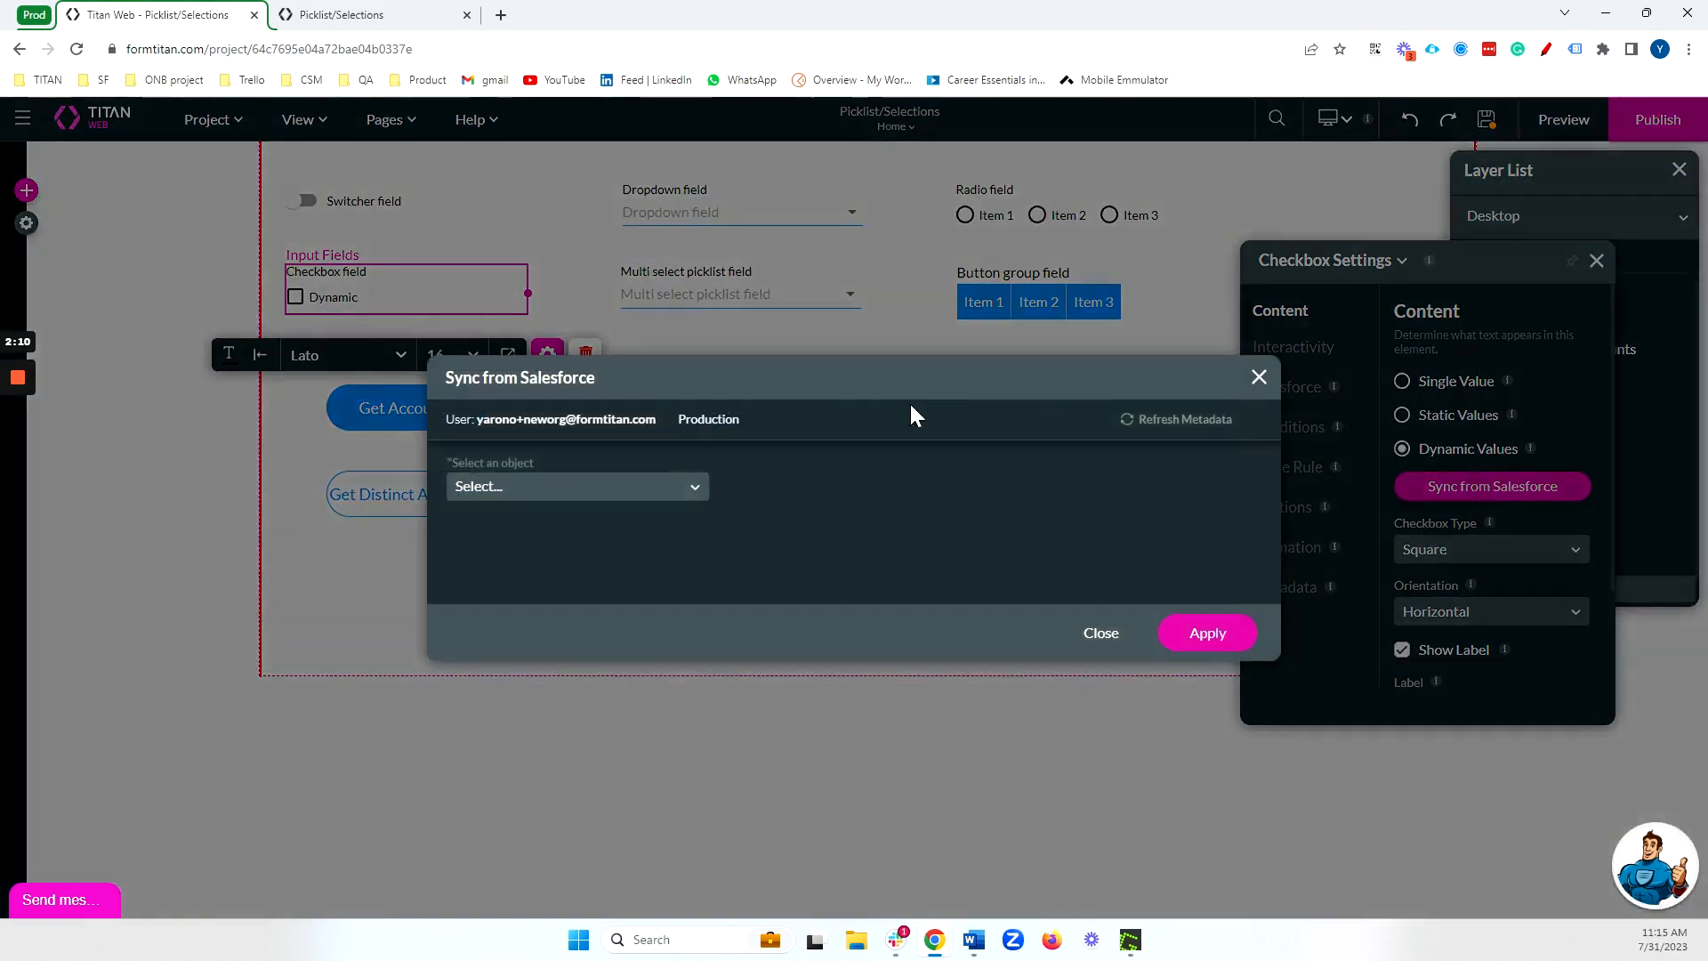
click(620, 485)
text(acc)
click(521, 534)
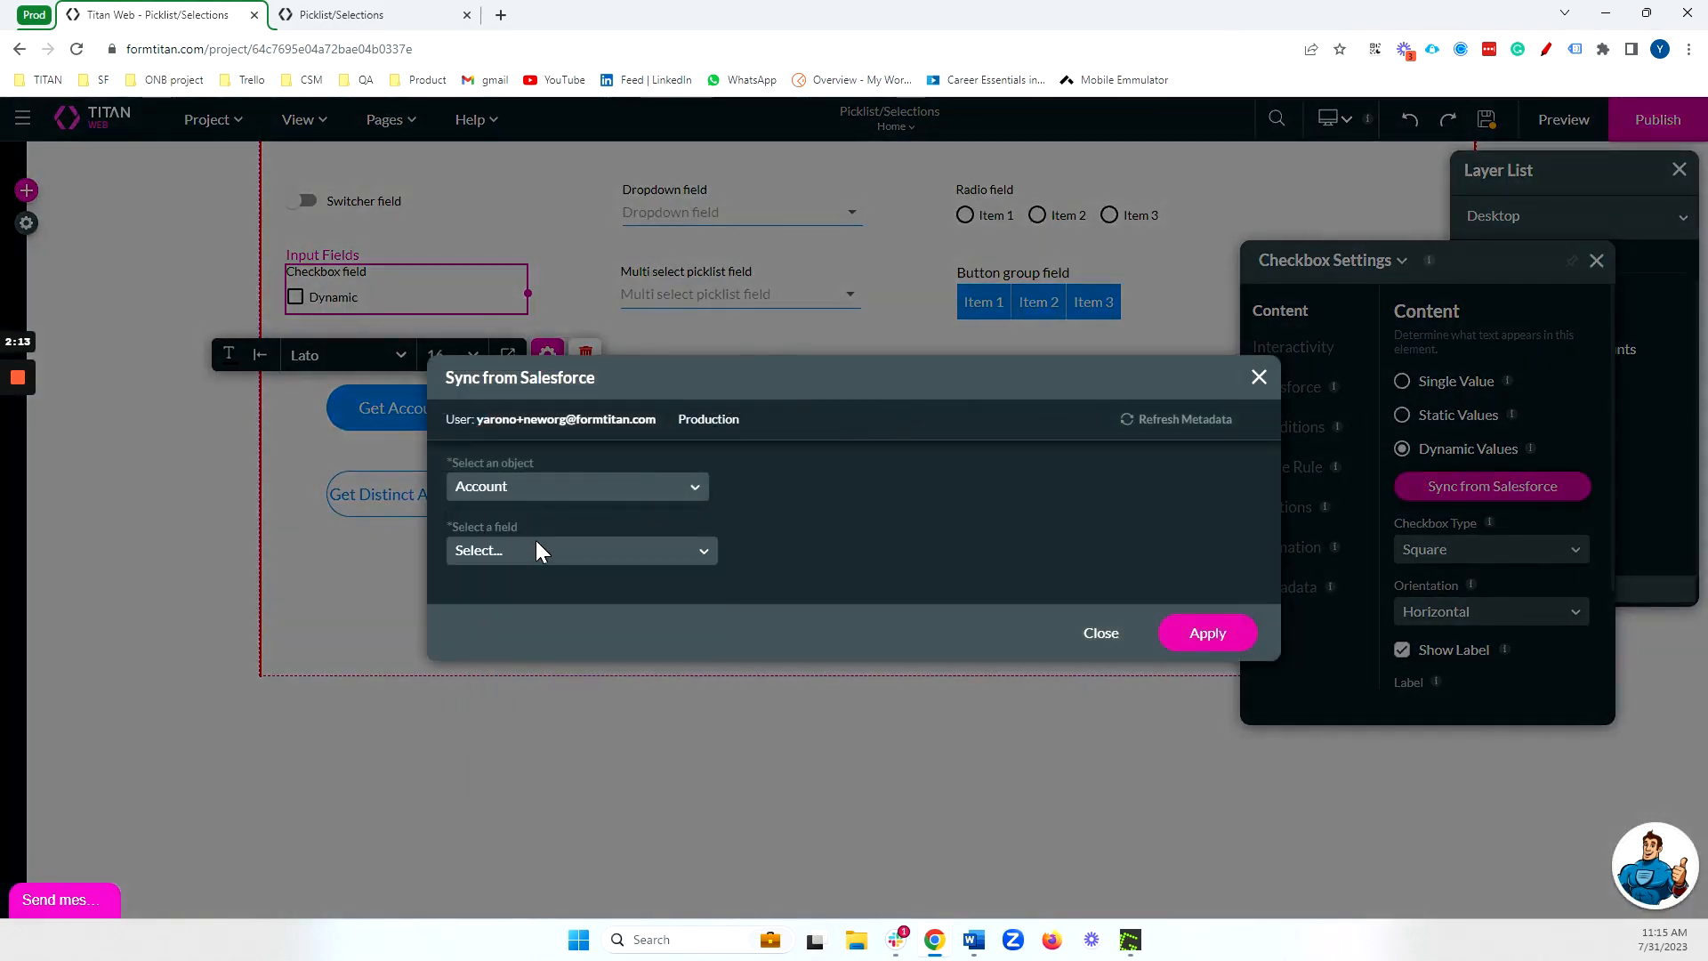
click(562, 549)
text(sla)
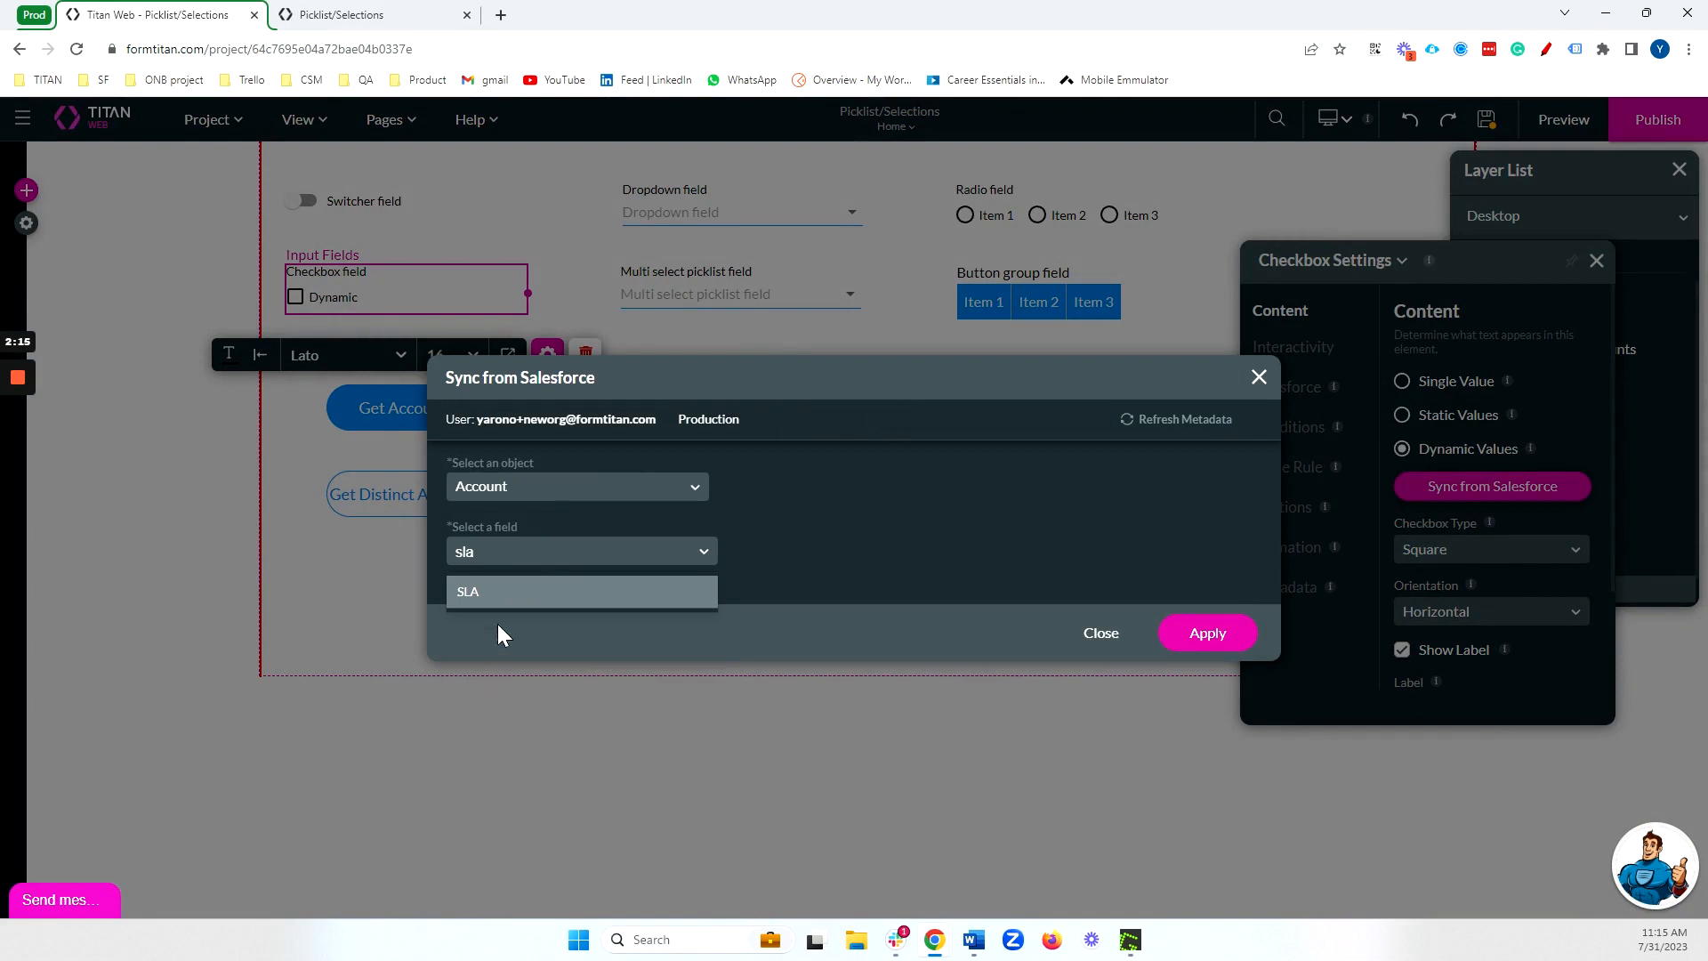
click(503, 592)
click(1207, 633)
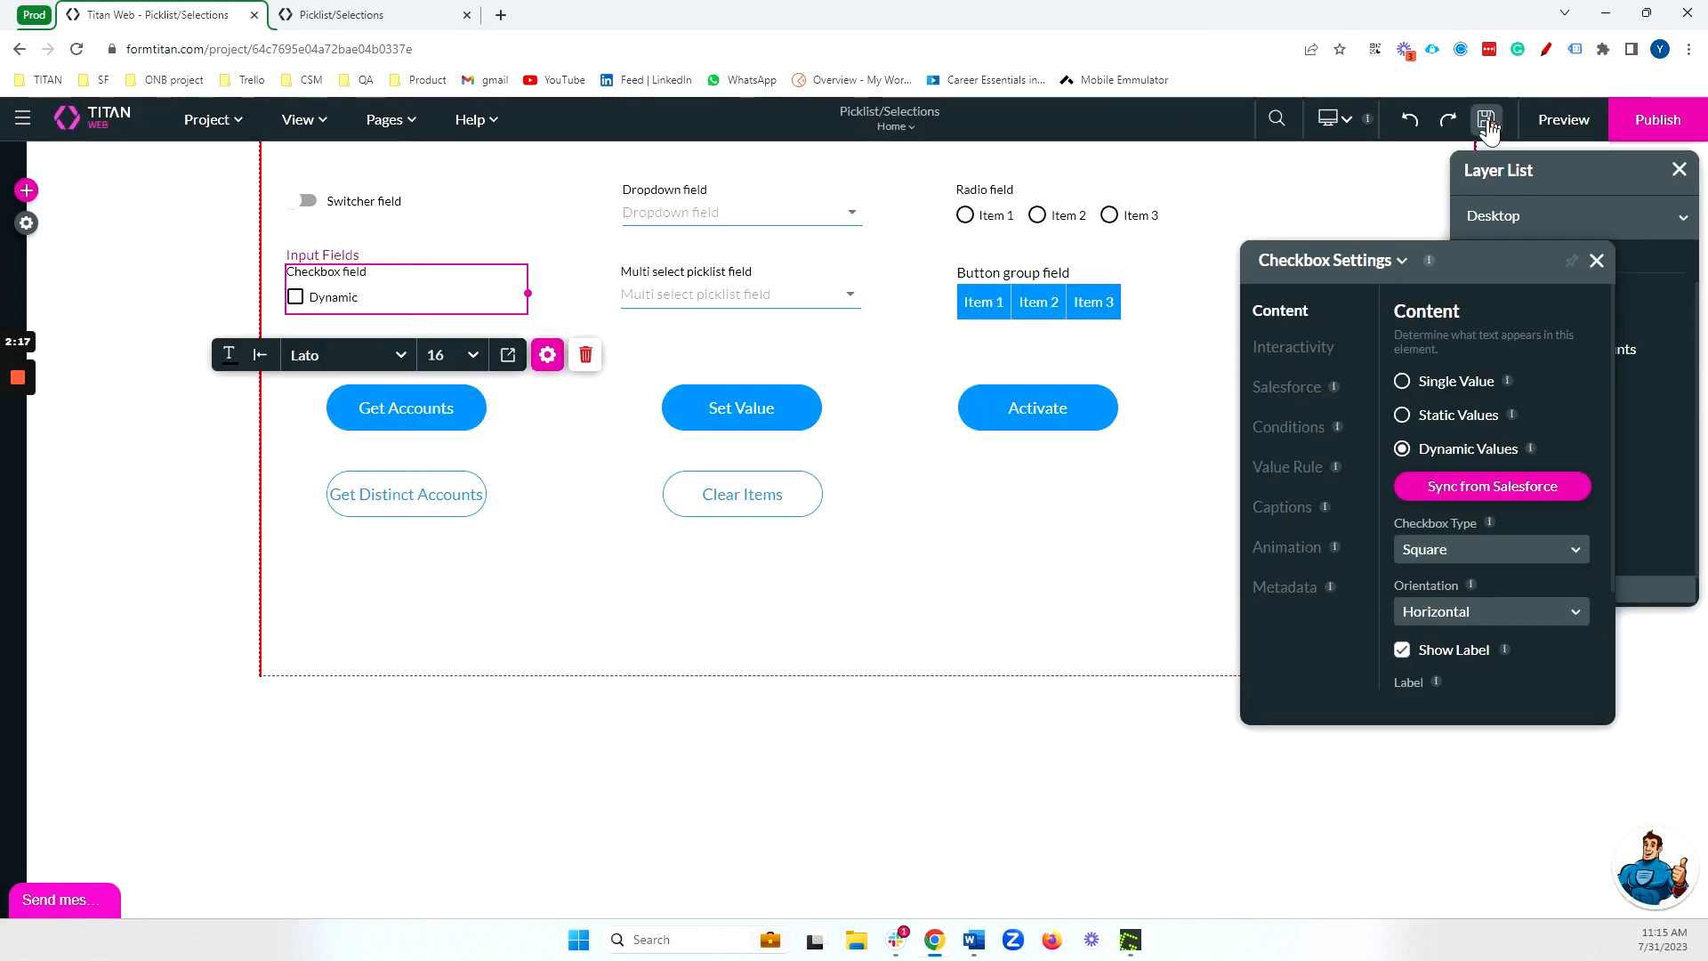
Preview the project to check the Checkbox field's options, and close the preview pages
click(1555, 125)
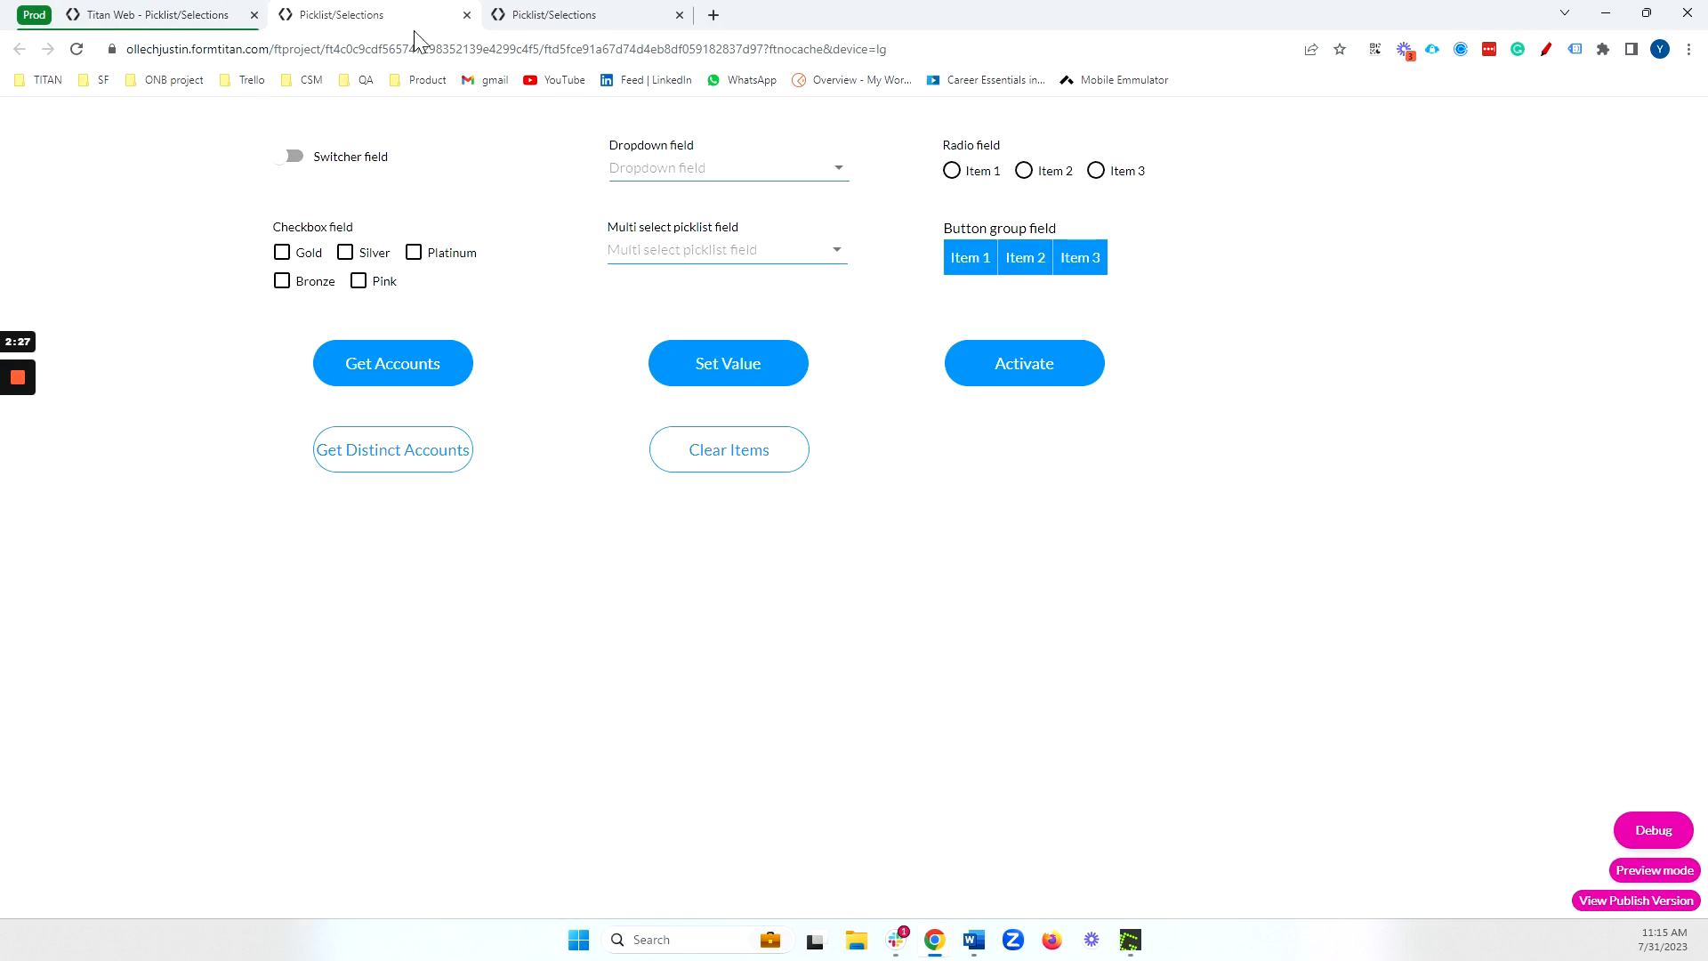
click(465, 15)
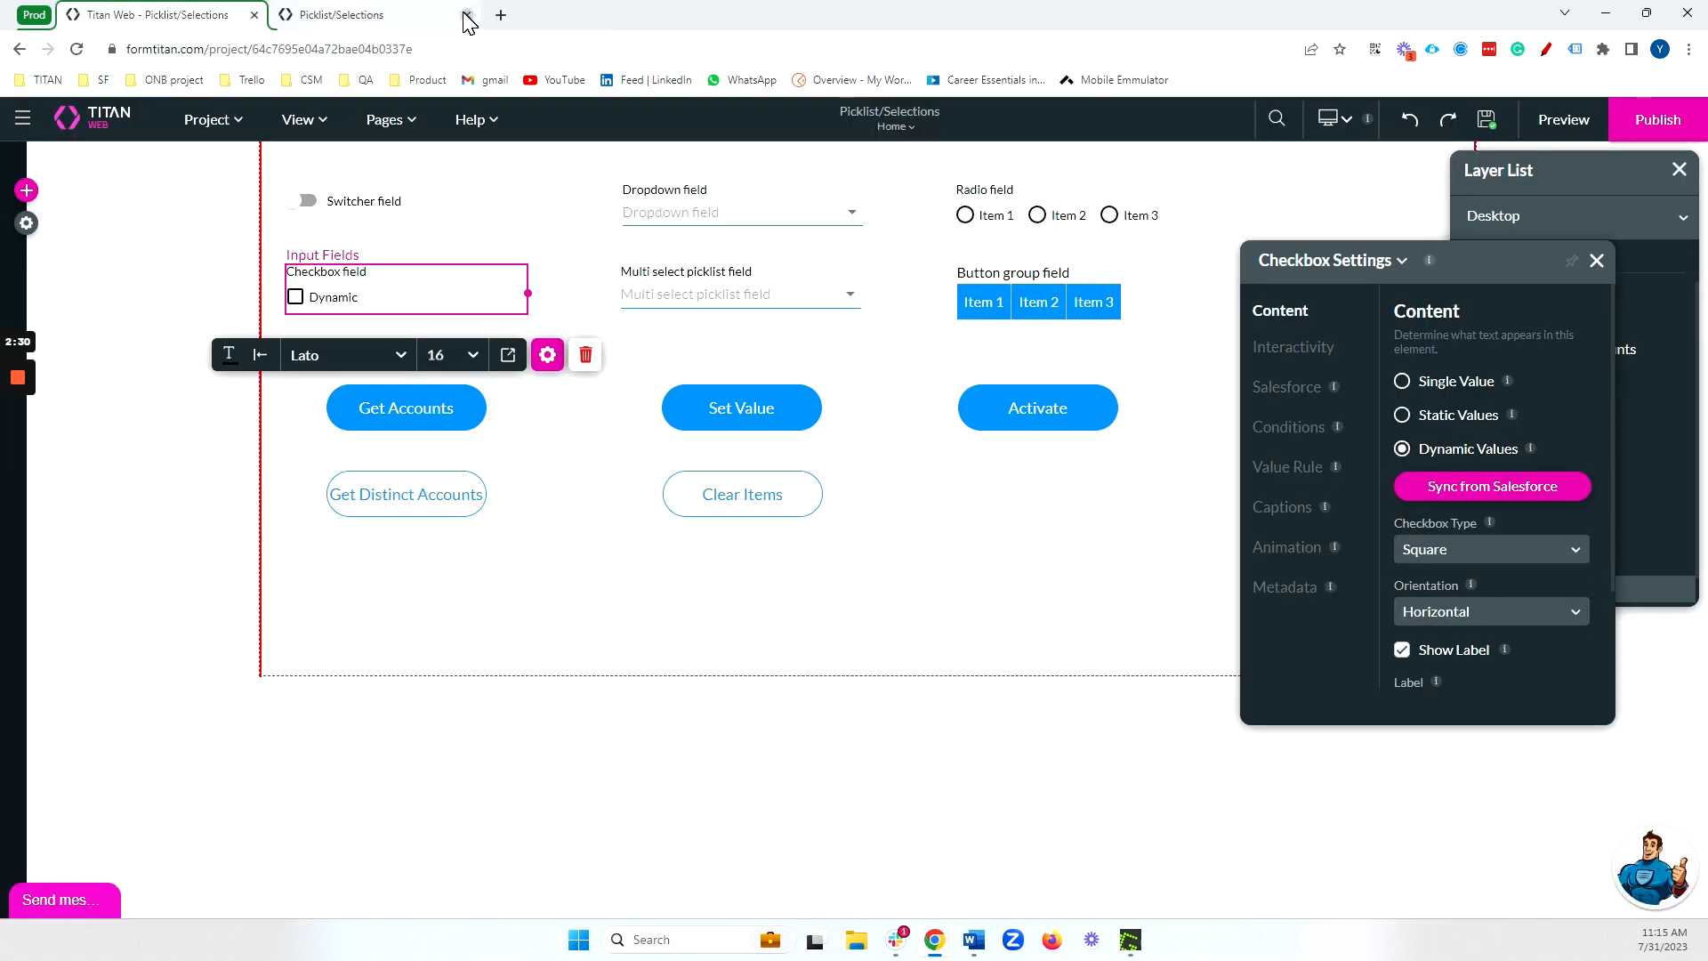
click(465, 15)
Examine the advanced settings of the Account picklist integration in the project's Salesforce integration
click(27, 223)
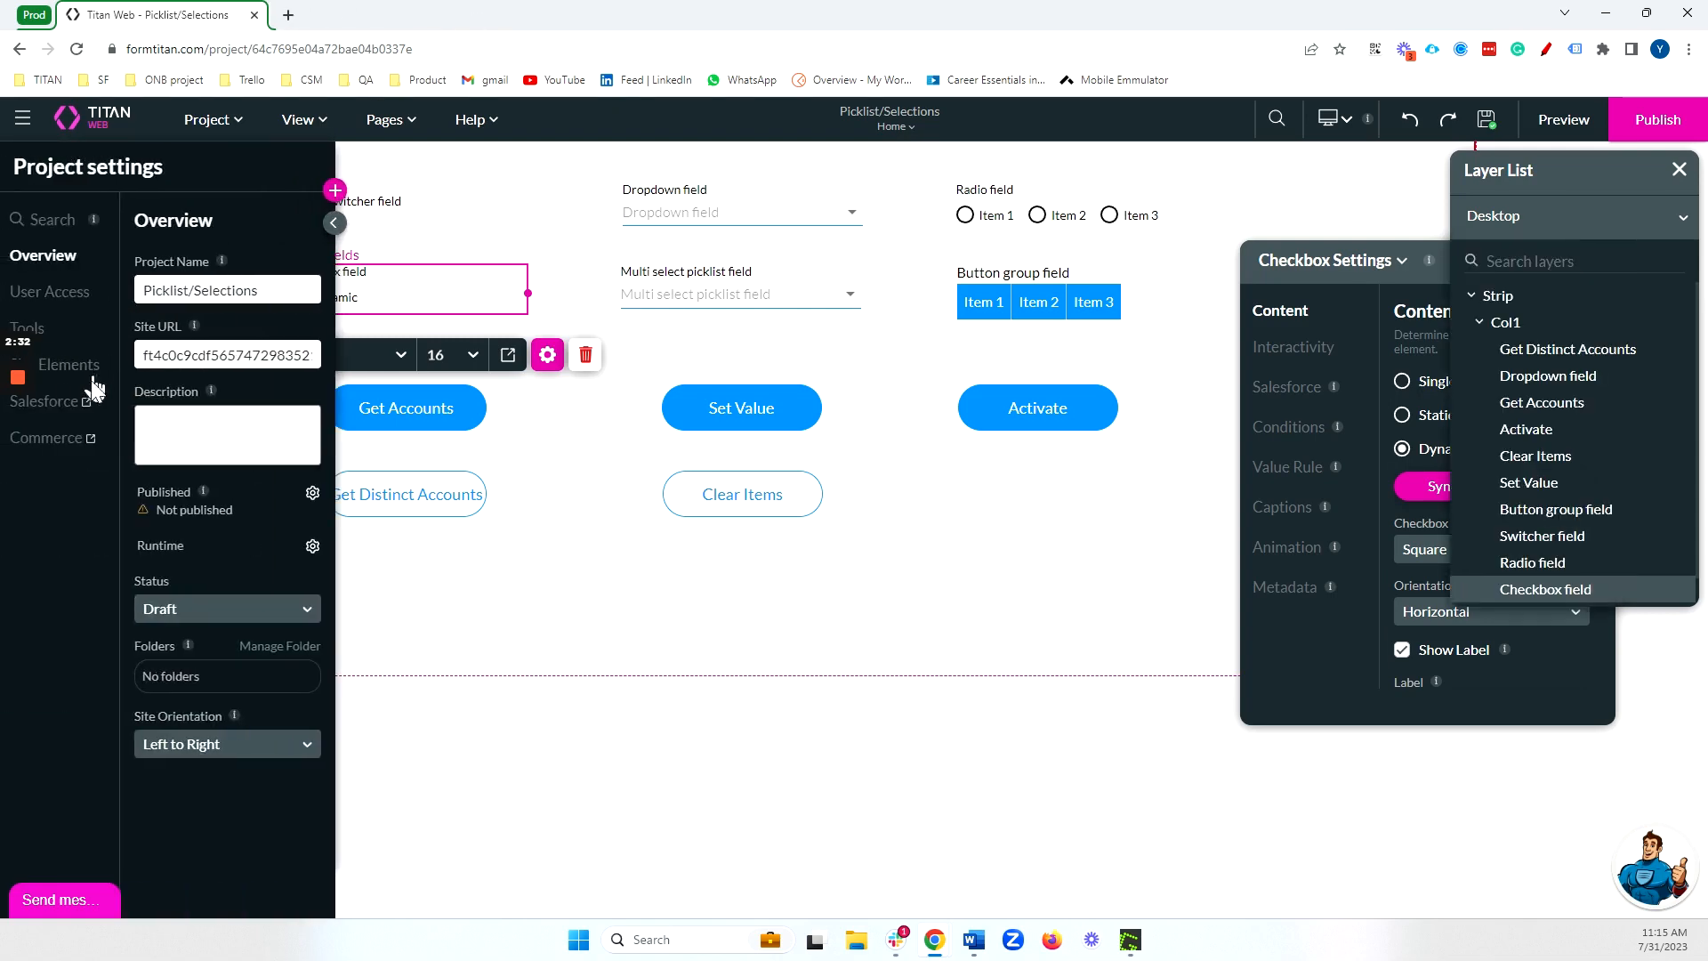
click(62, 405)
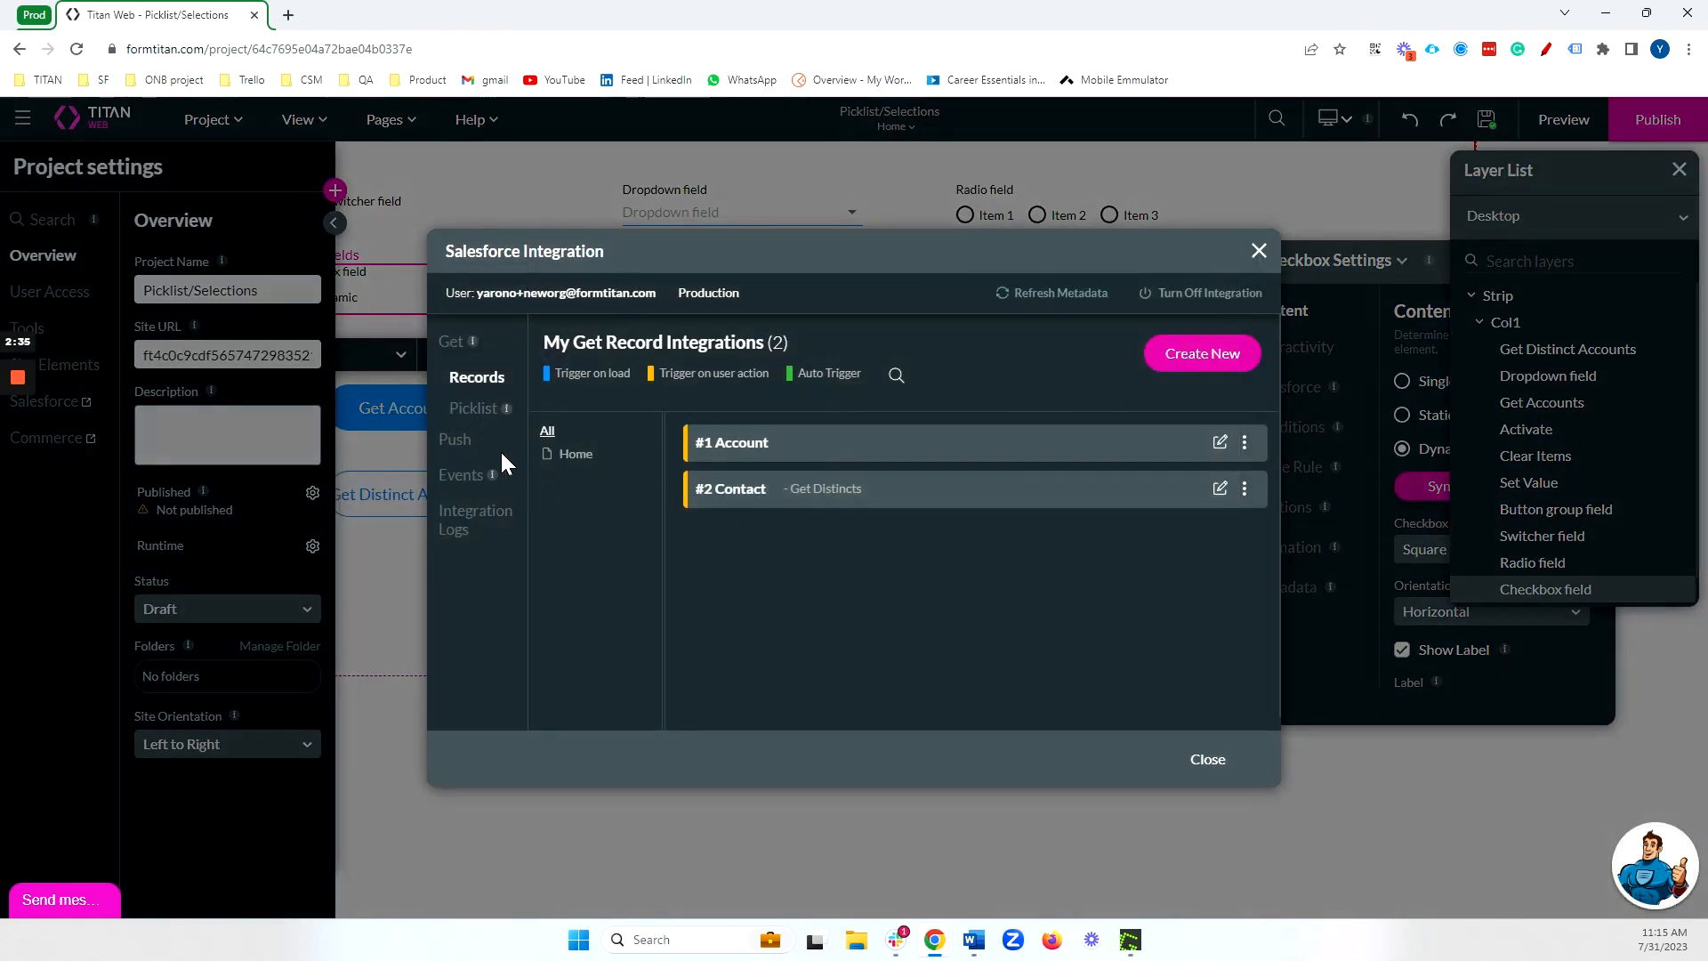
click(477, 410)
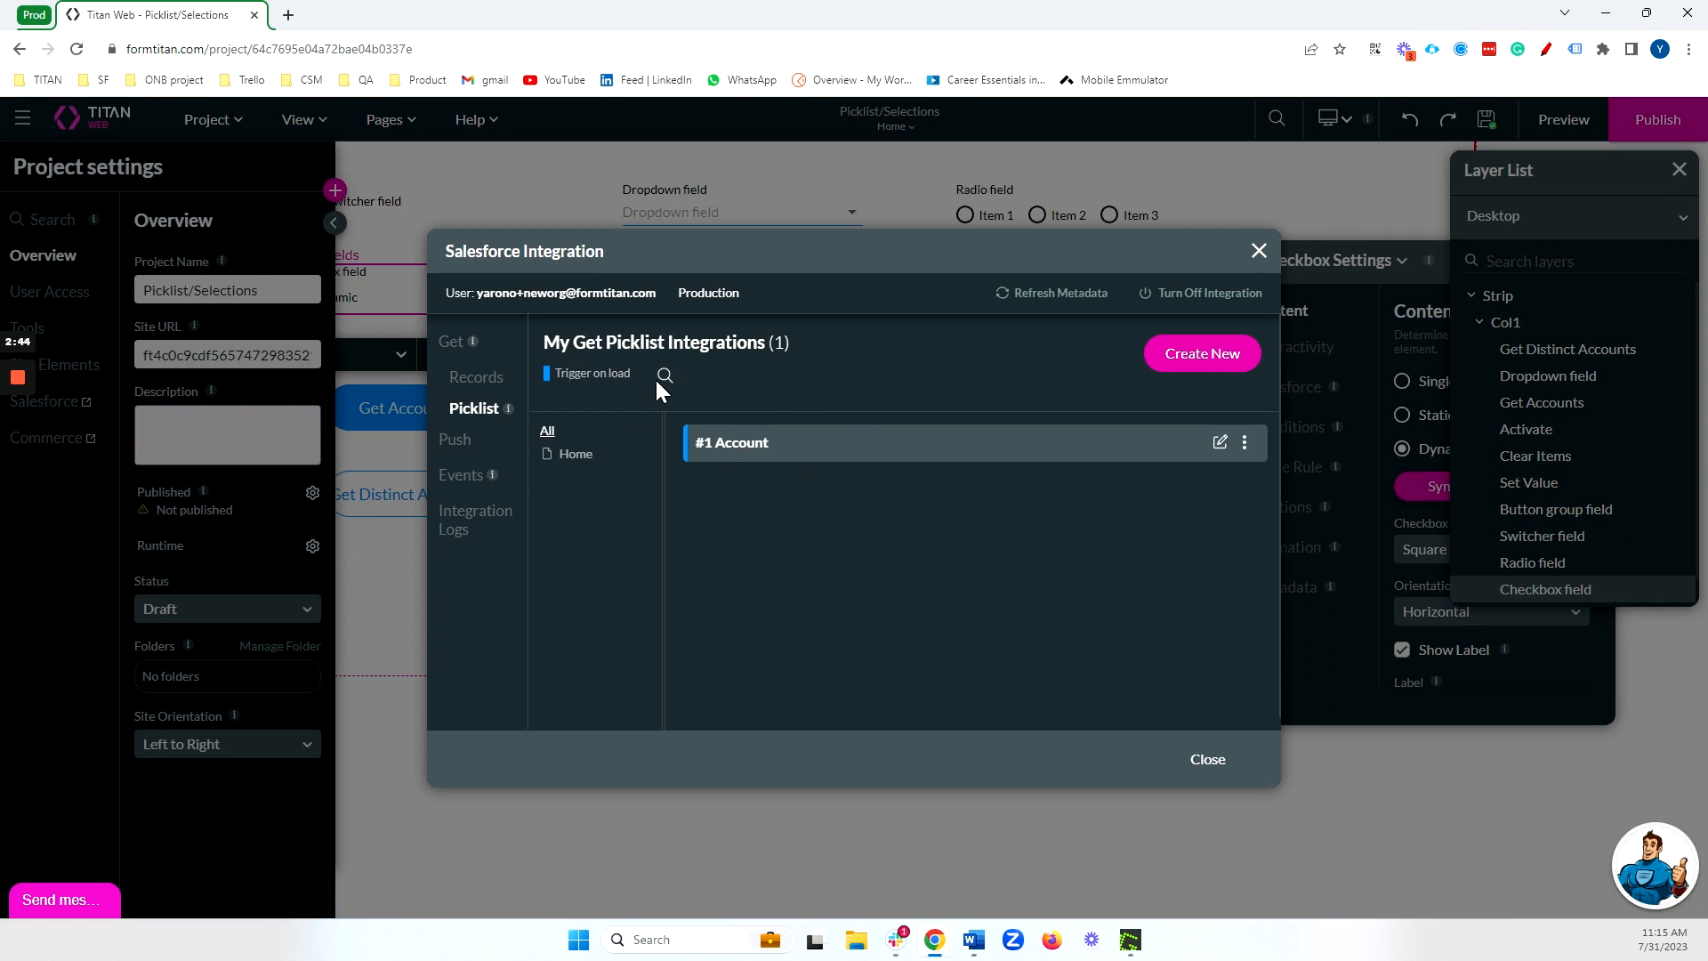
click(1221, 443)
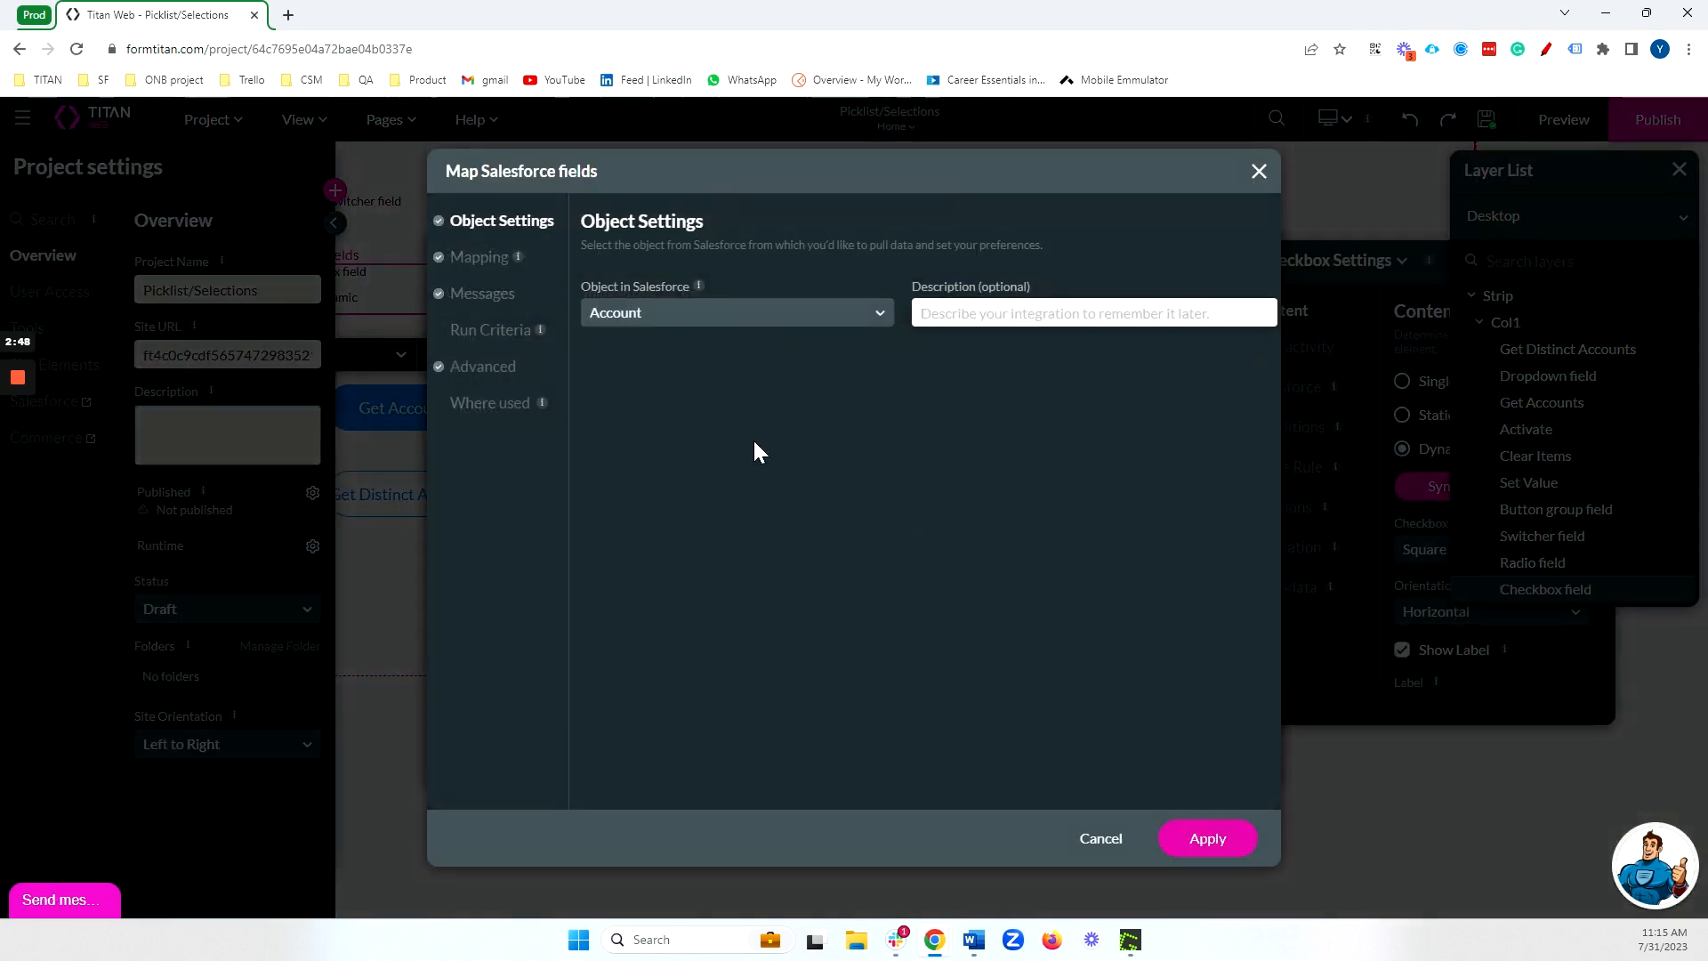
click(504, 372)
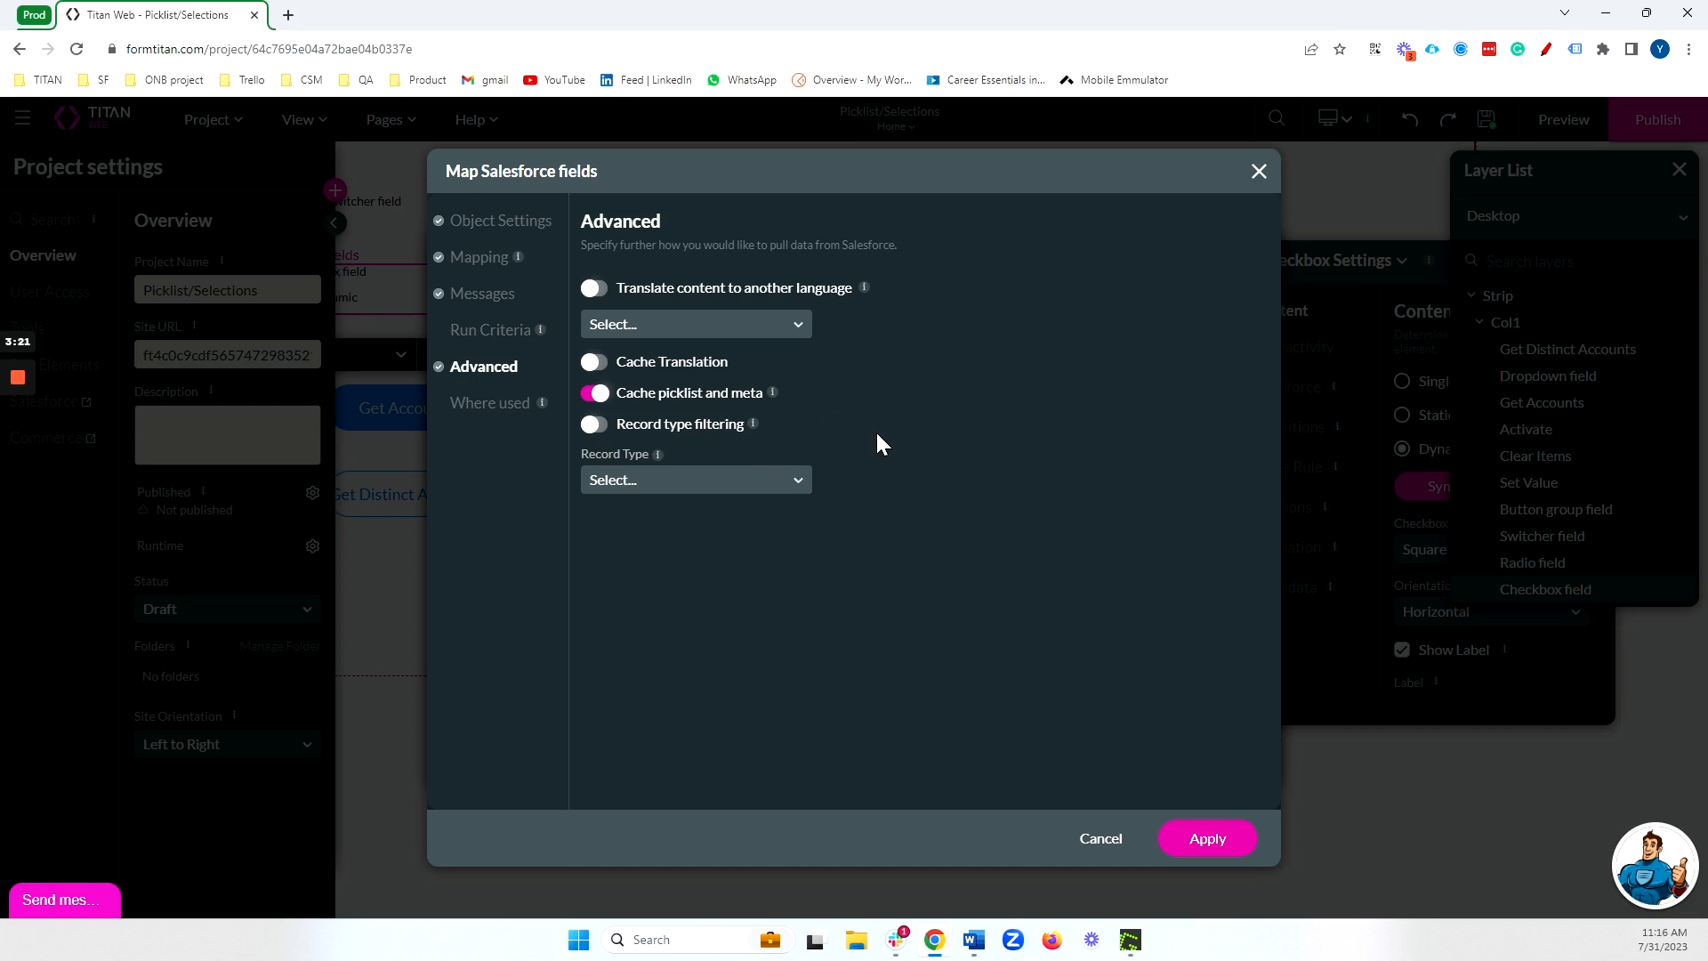
Try Record type filtering on the Account picklist integration, view the Record Type choices, and discard the change
drag(624, 430, 746, 431)
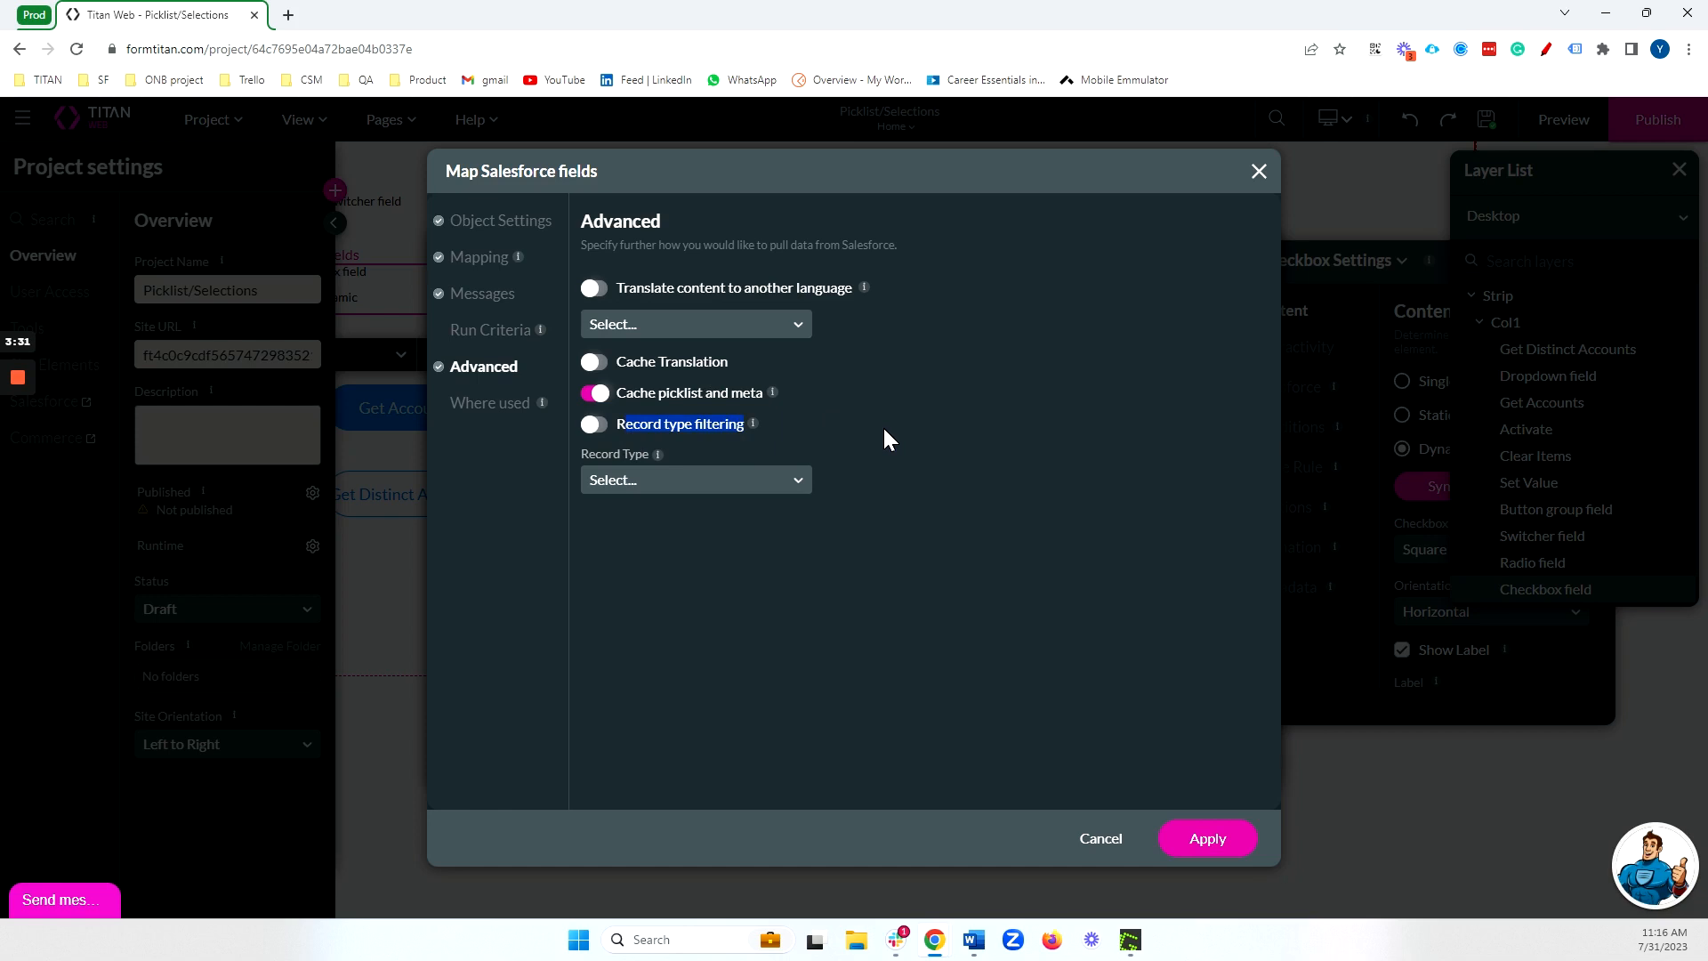
click(603, 430)
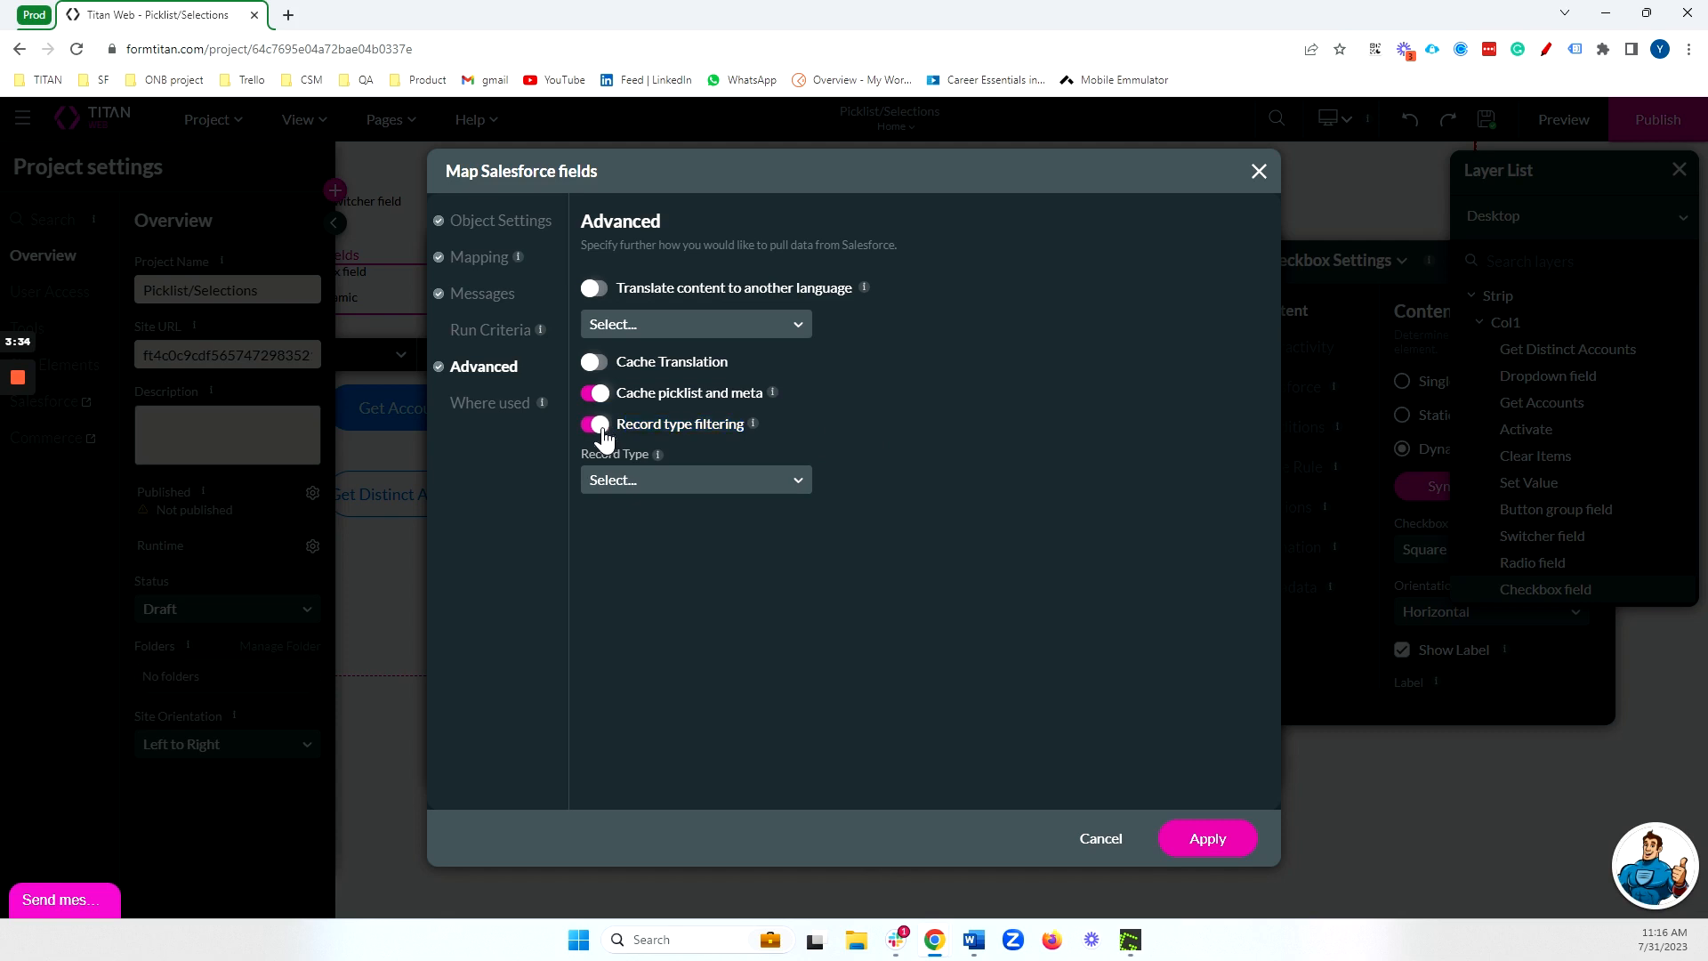
click(741, 474)
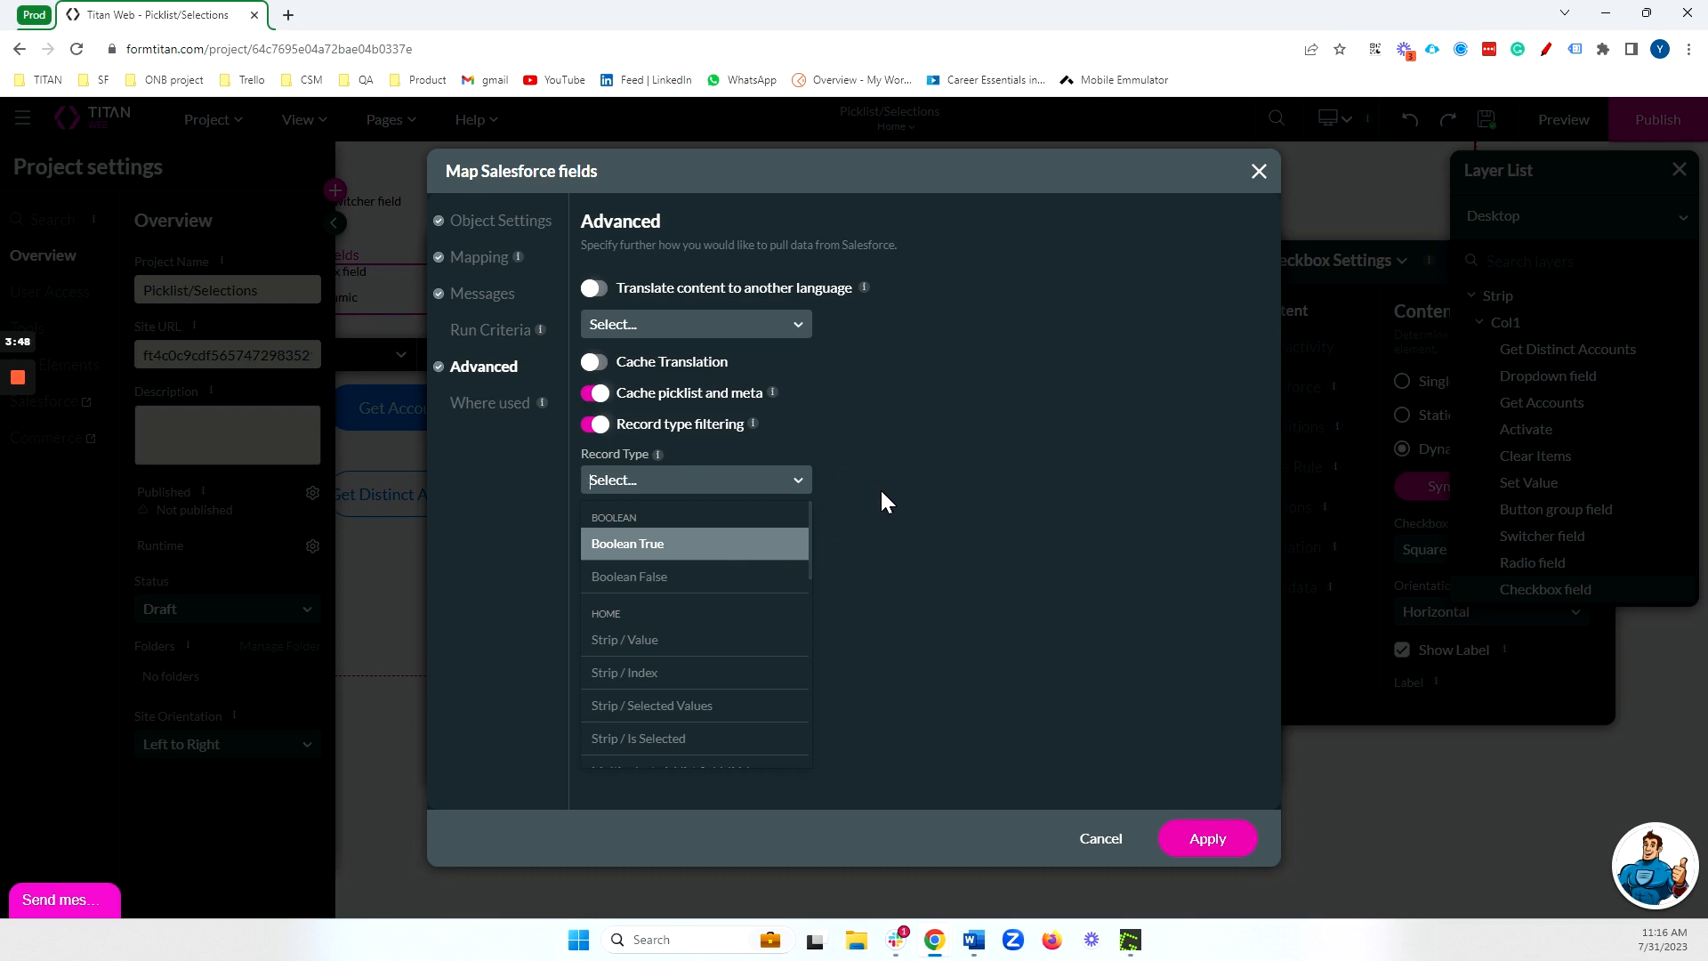
click(610, 432)
click(1119, 838)
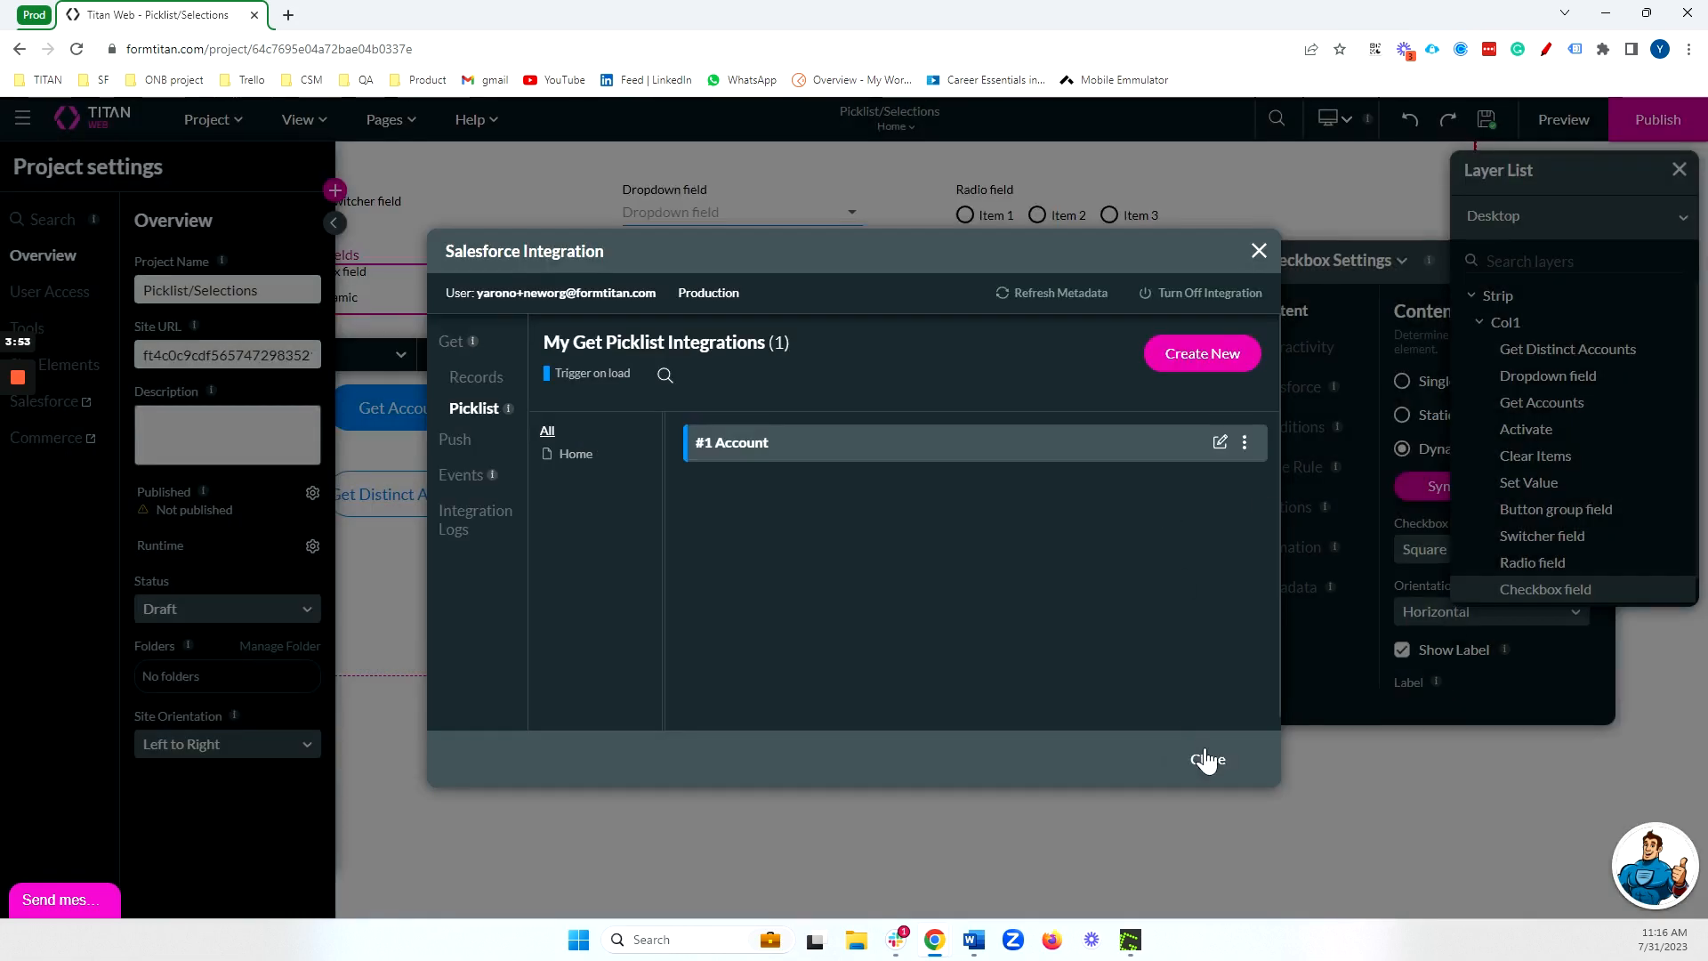
click(1205, 756)
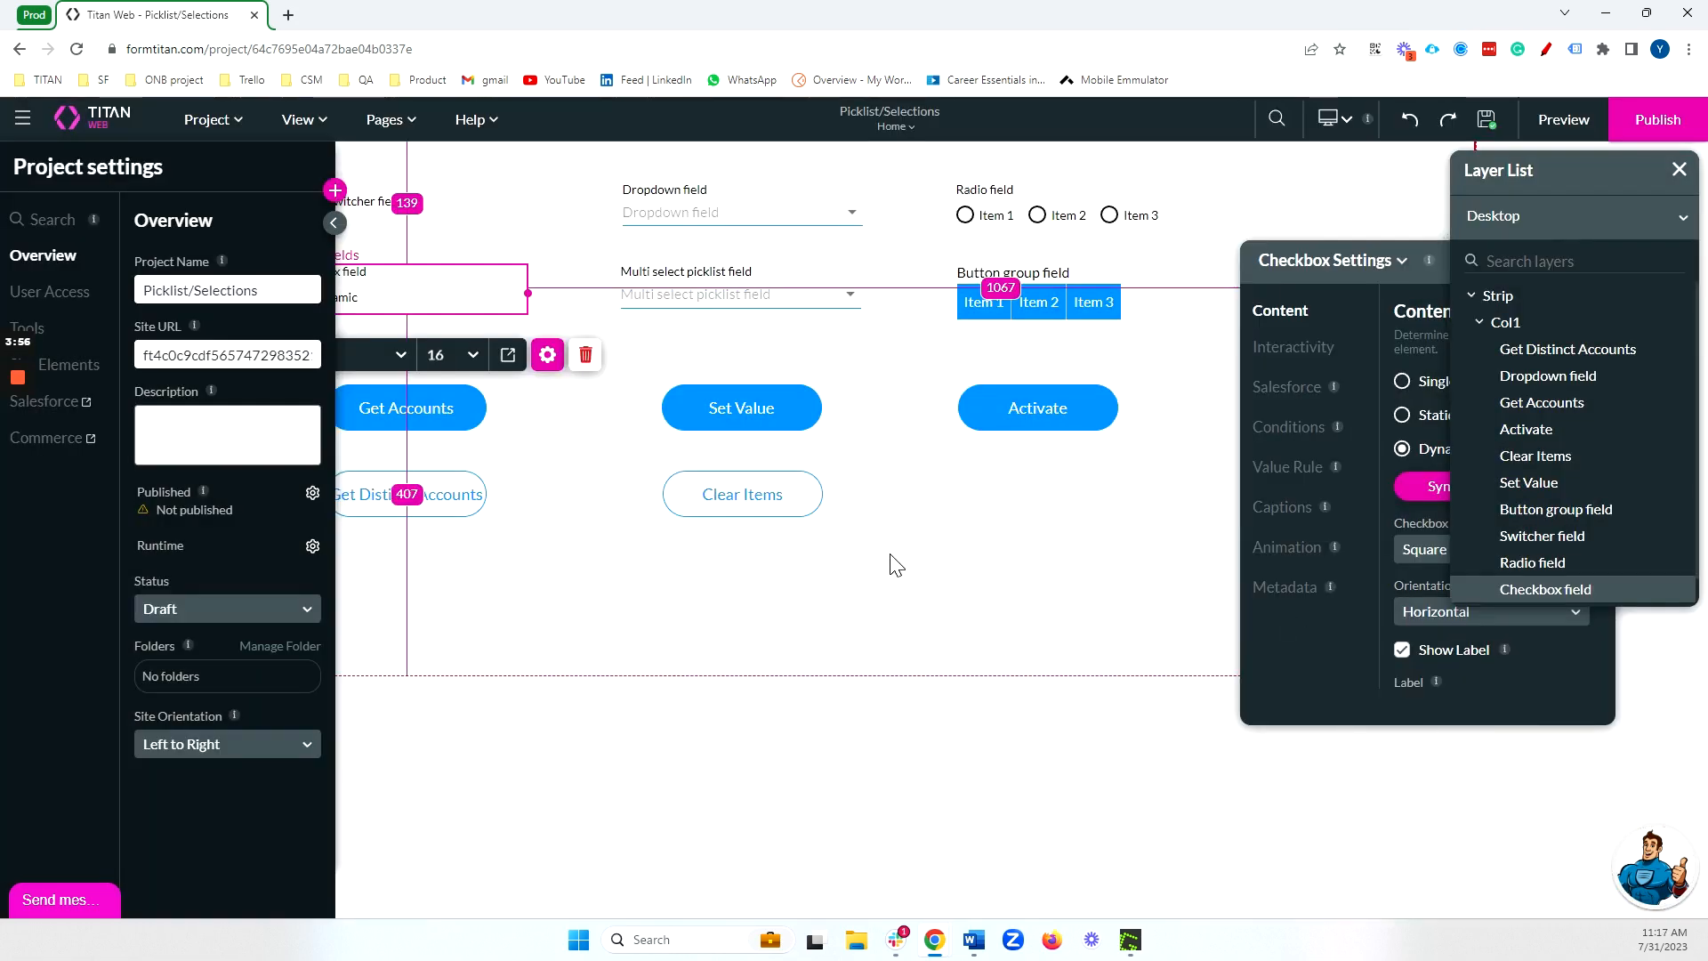
Add two Dropdown input fields to the strip, one above the other, below the Activate button
click(870, 629)
click(68, 364)
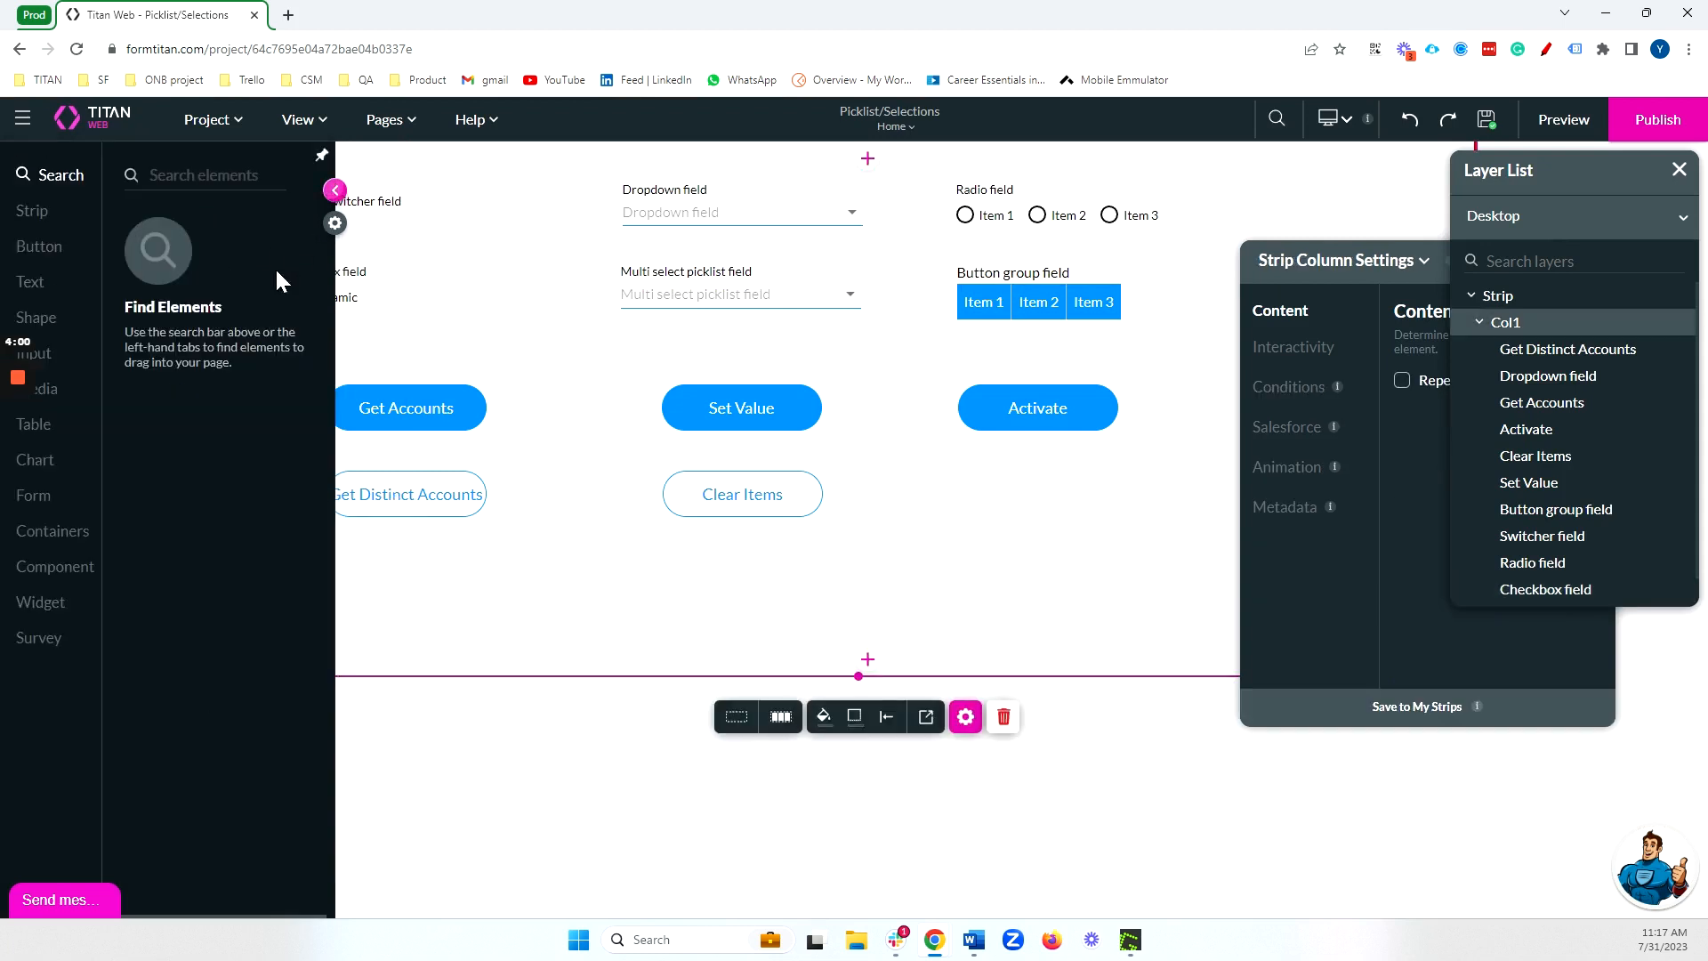
click(62, 358)
scroll(206, 525, down, 5)
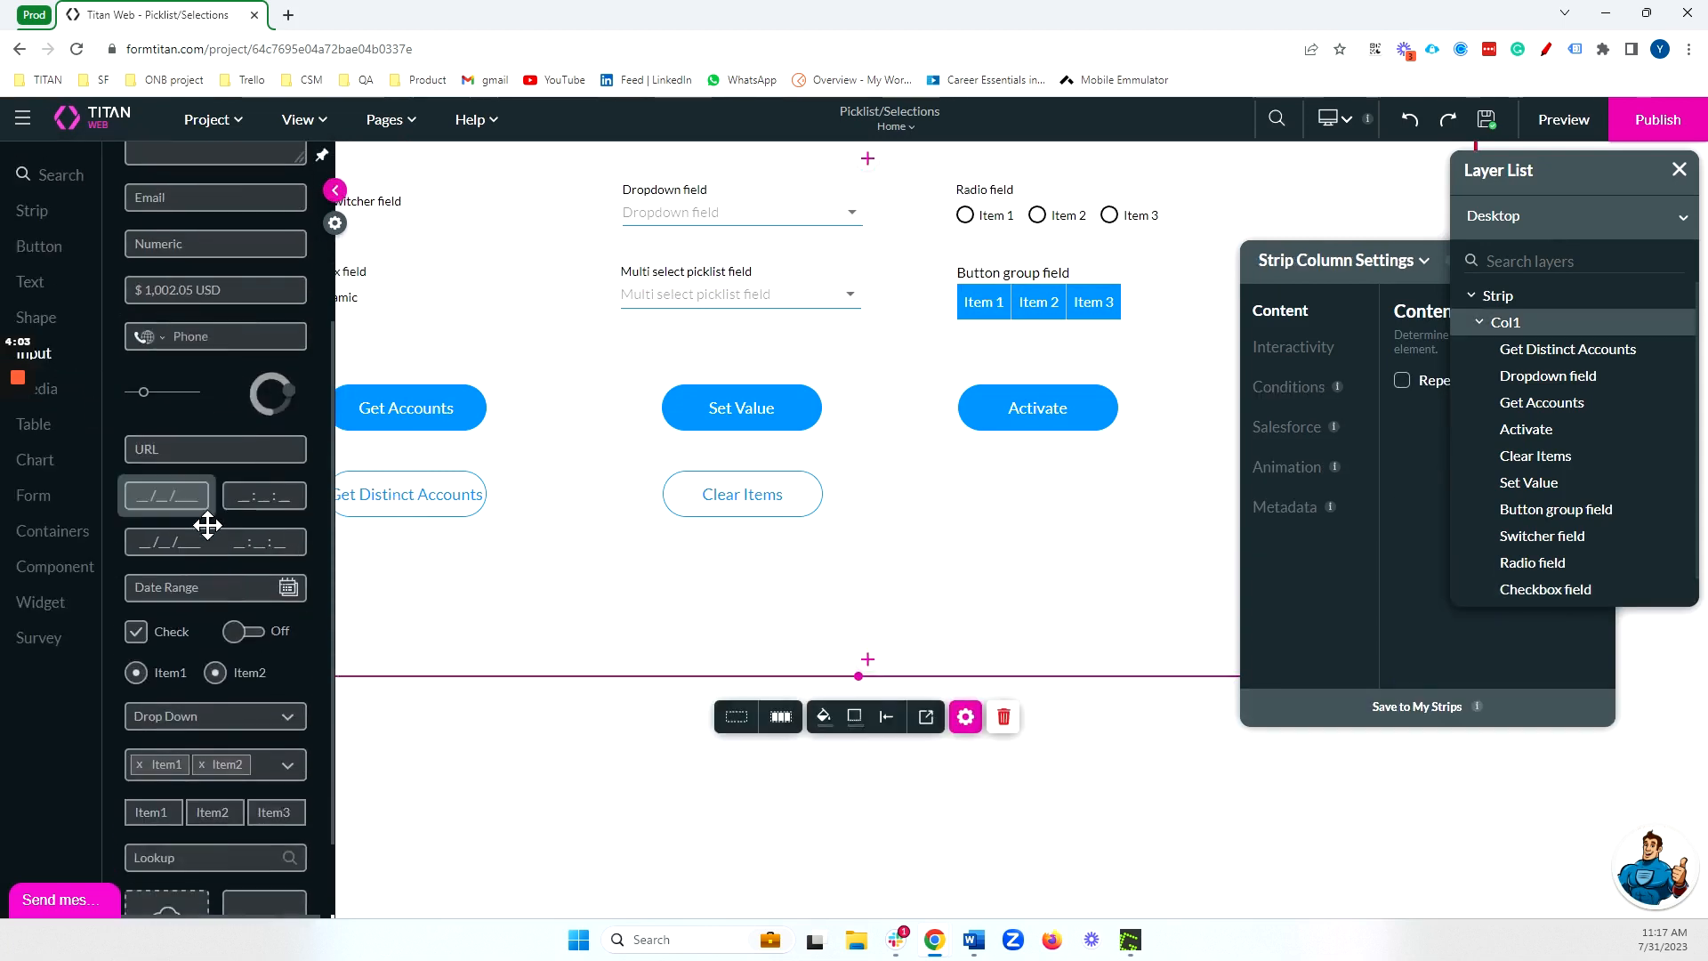
drag(199, 608, 1052, 564)
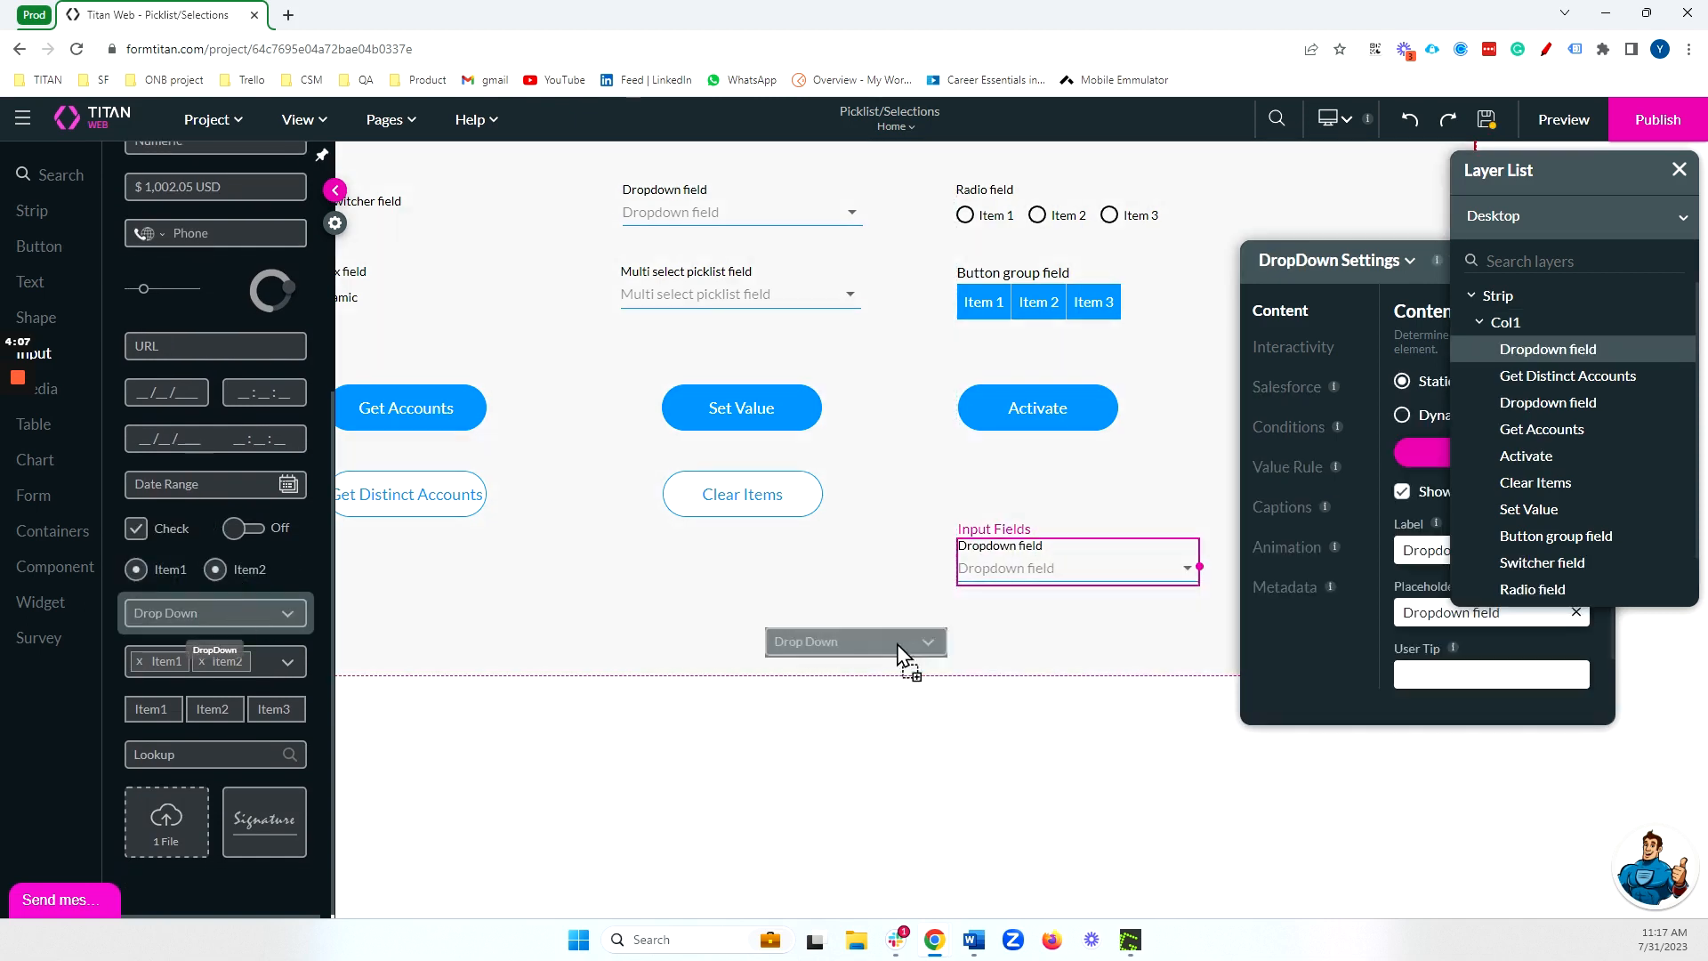
drag(1059, 632, 1059, 635)
mouse_move(1056, 642)
mouse_down()
mouse_move(1033, 644)
mouse_move(1049, 639)
mouse_up()
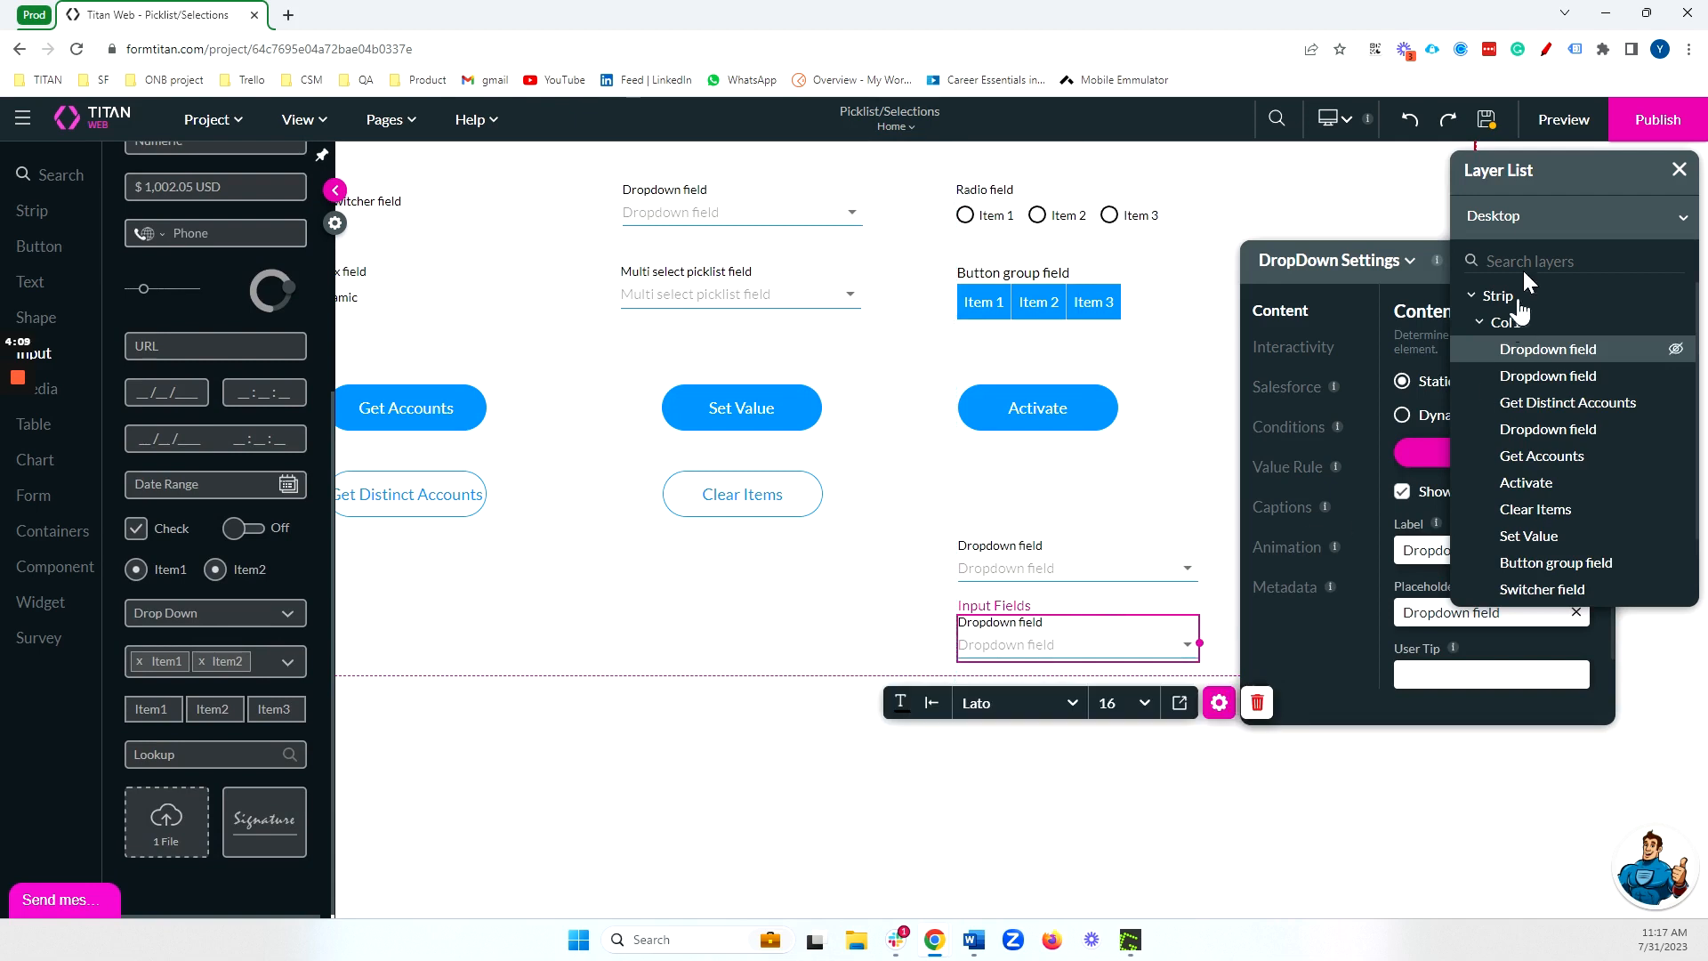
Switch the lower new dropdown to dynamic values synced from Salesforce, using the Account object's Billing Country Code field
click(1291, 427)
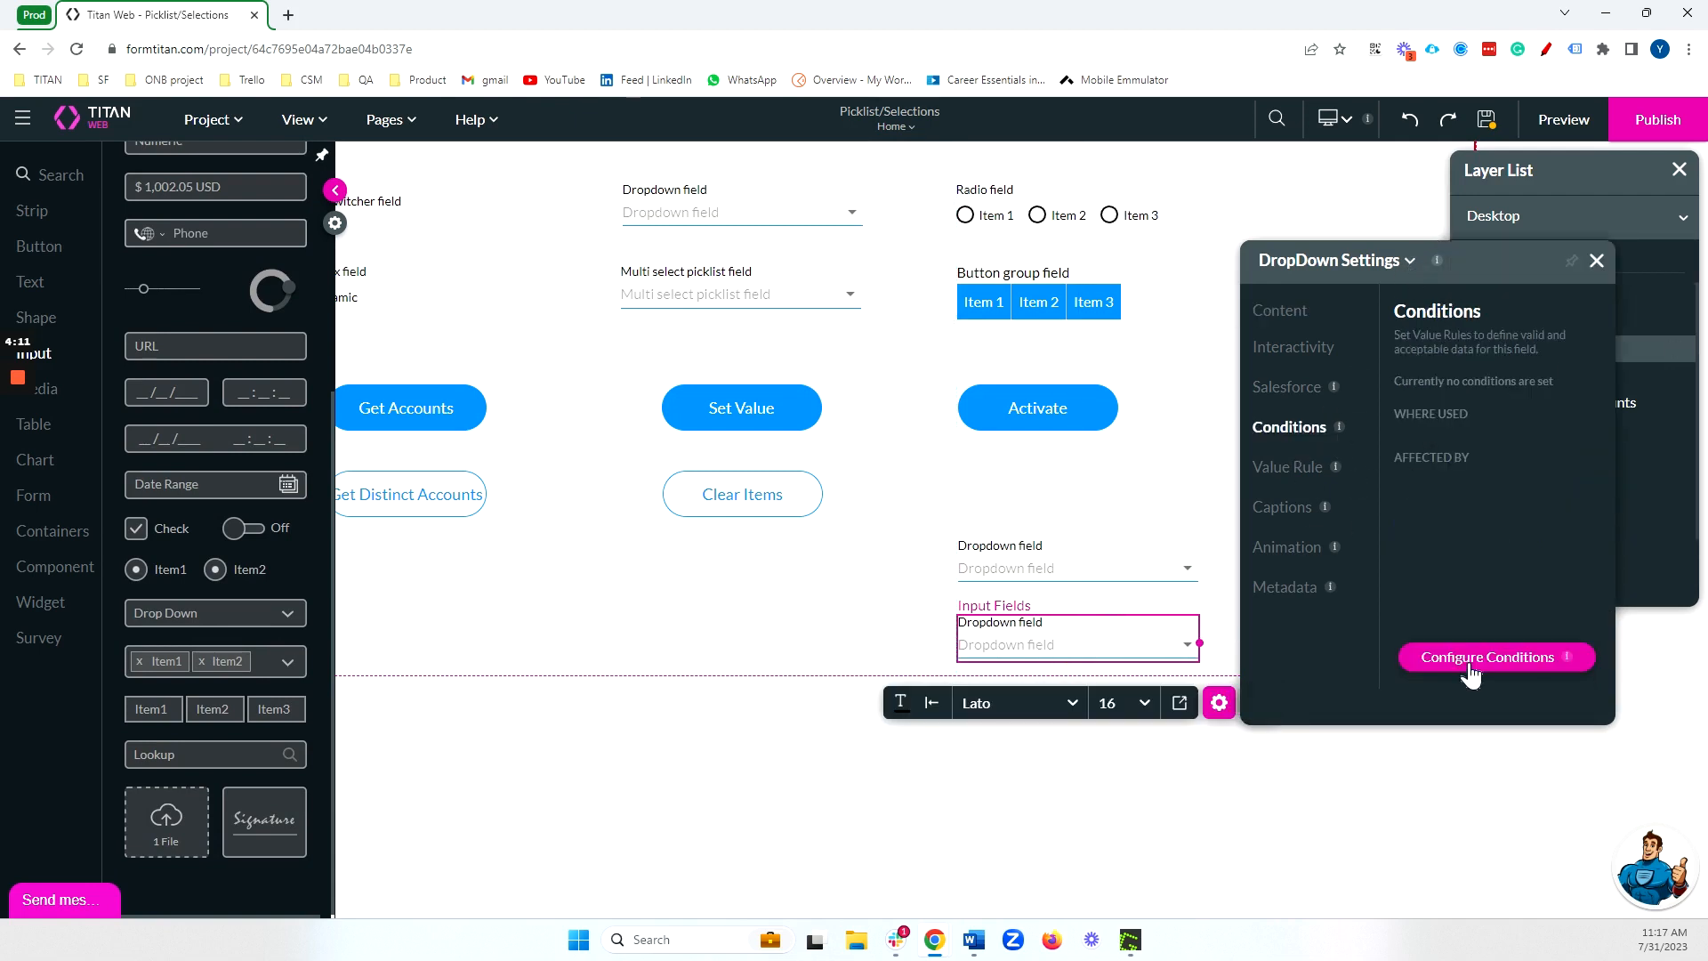
click(1279, 311)
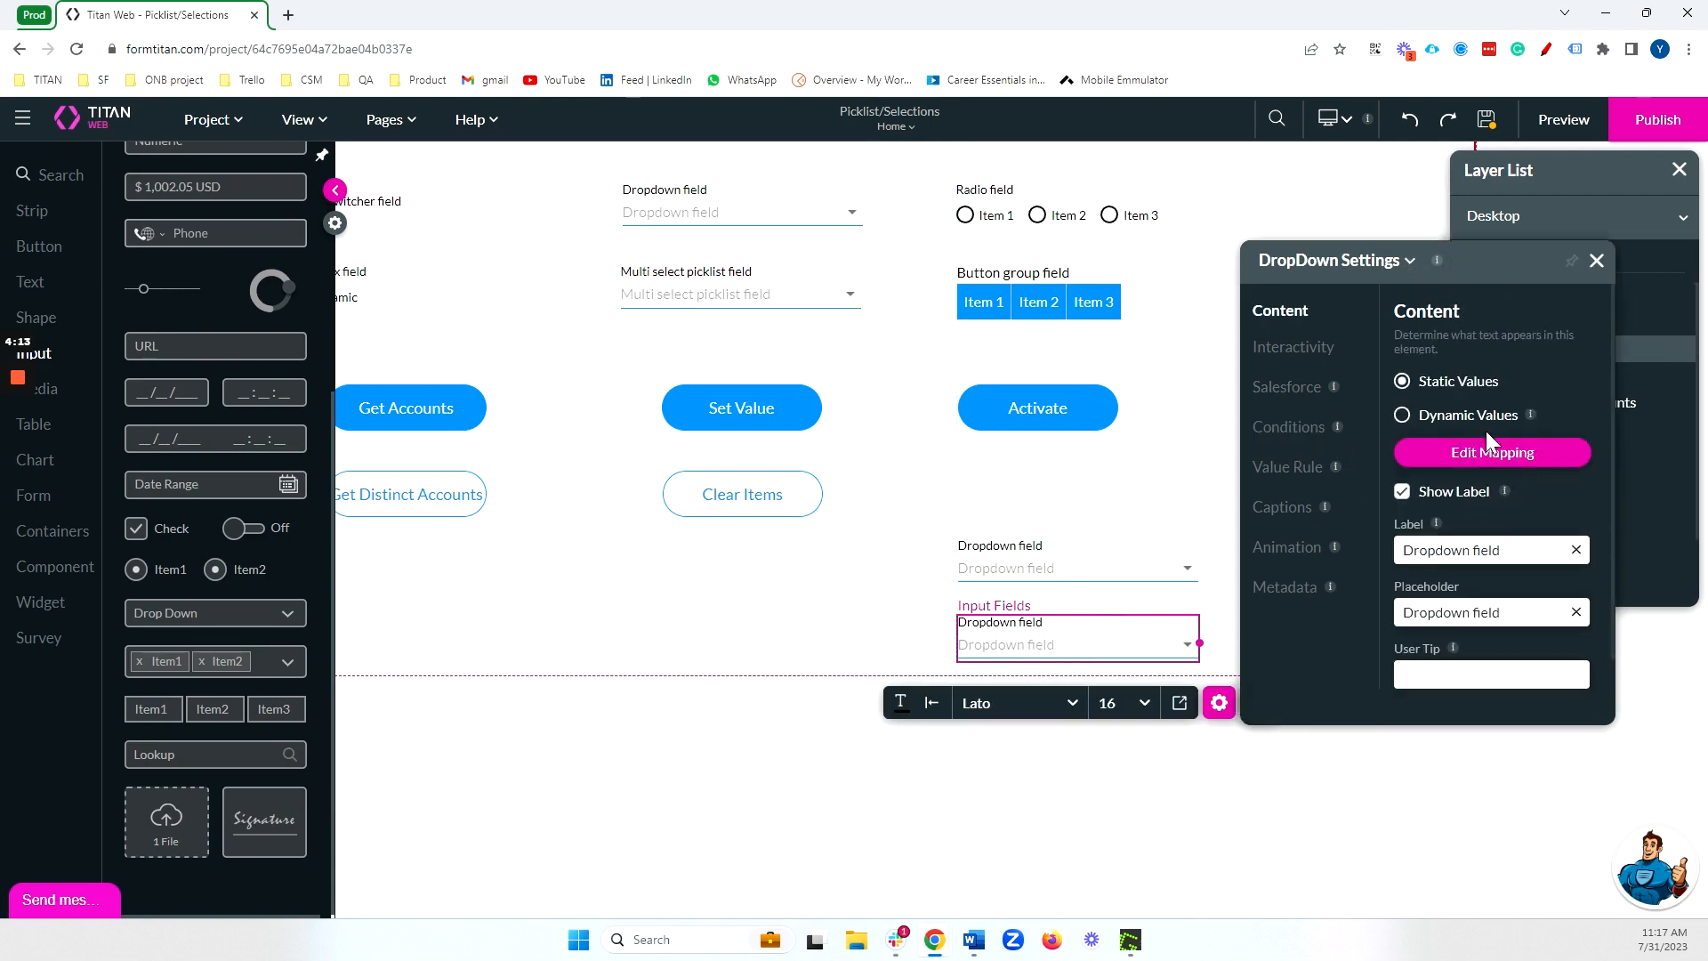
click(1515, 458)
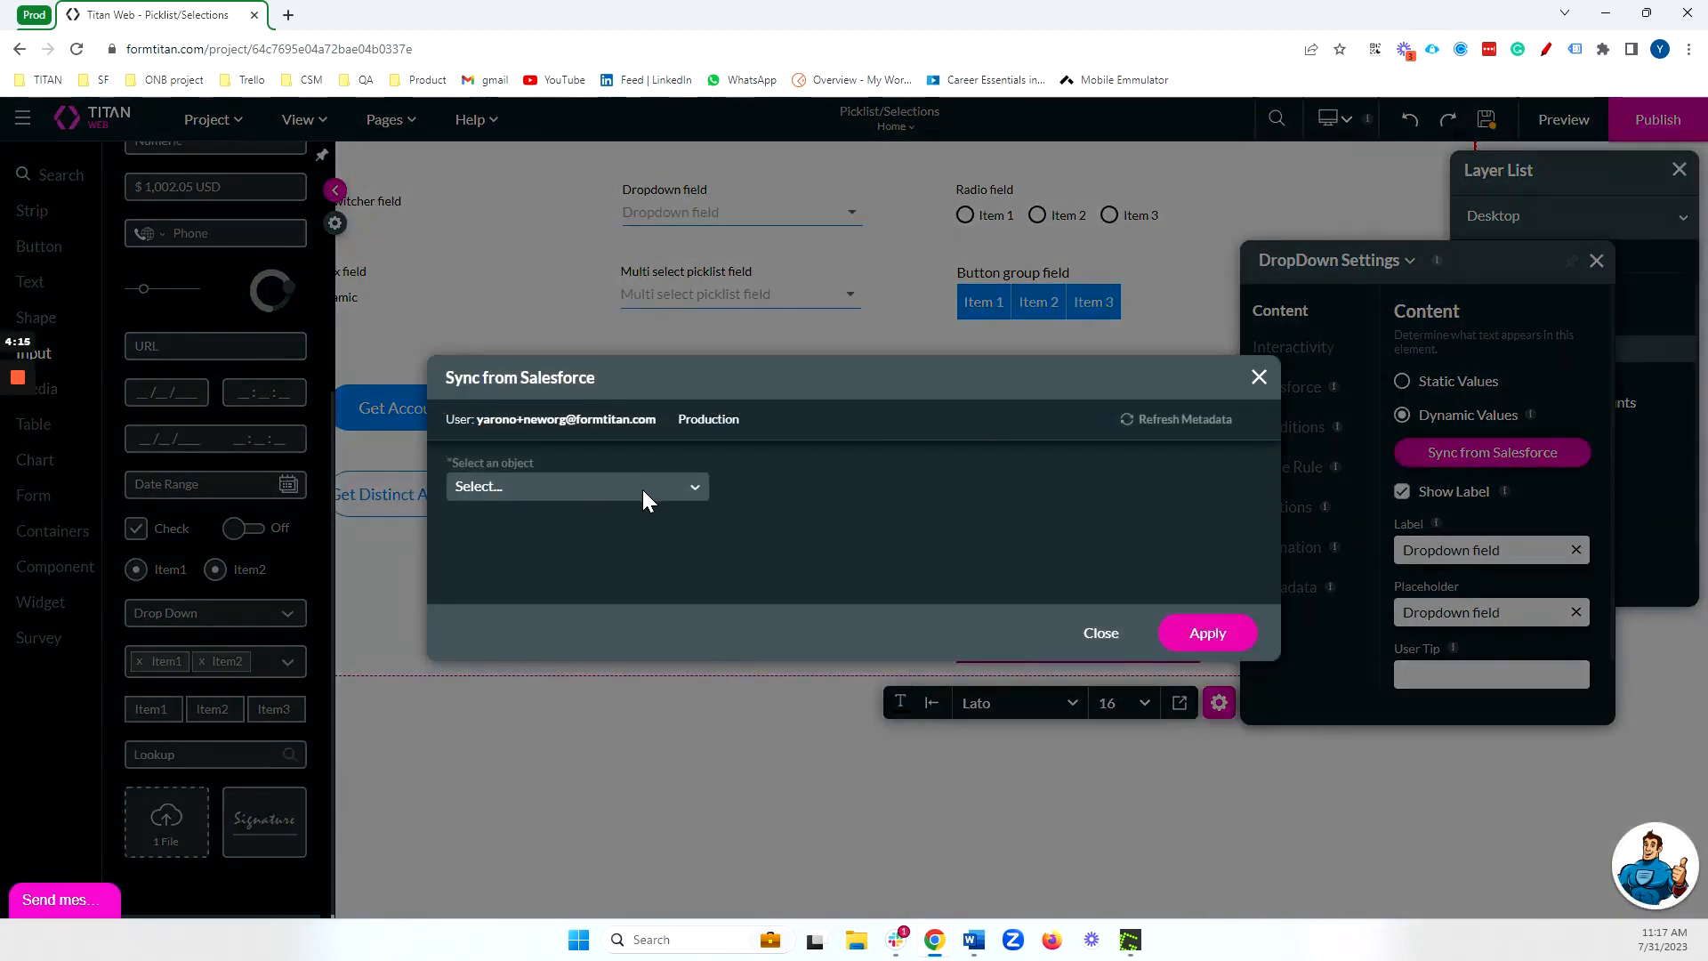
click(642, 489)
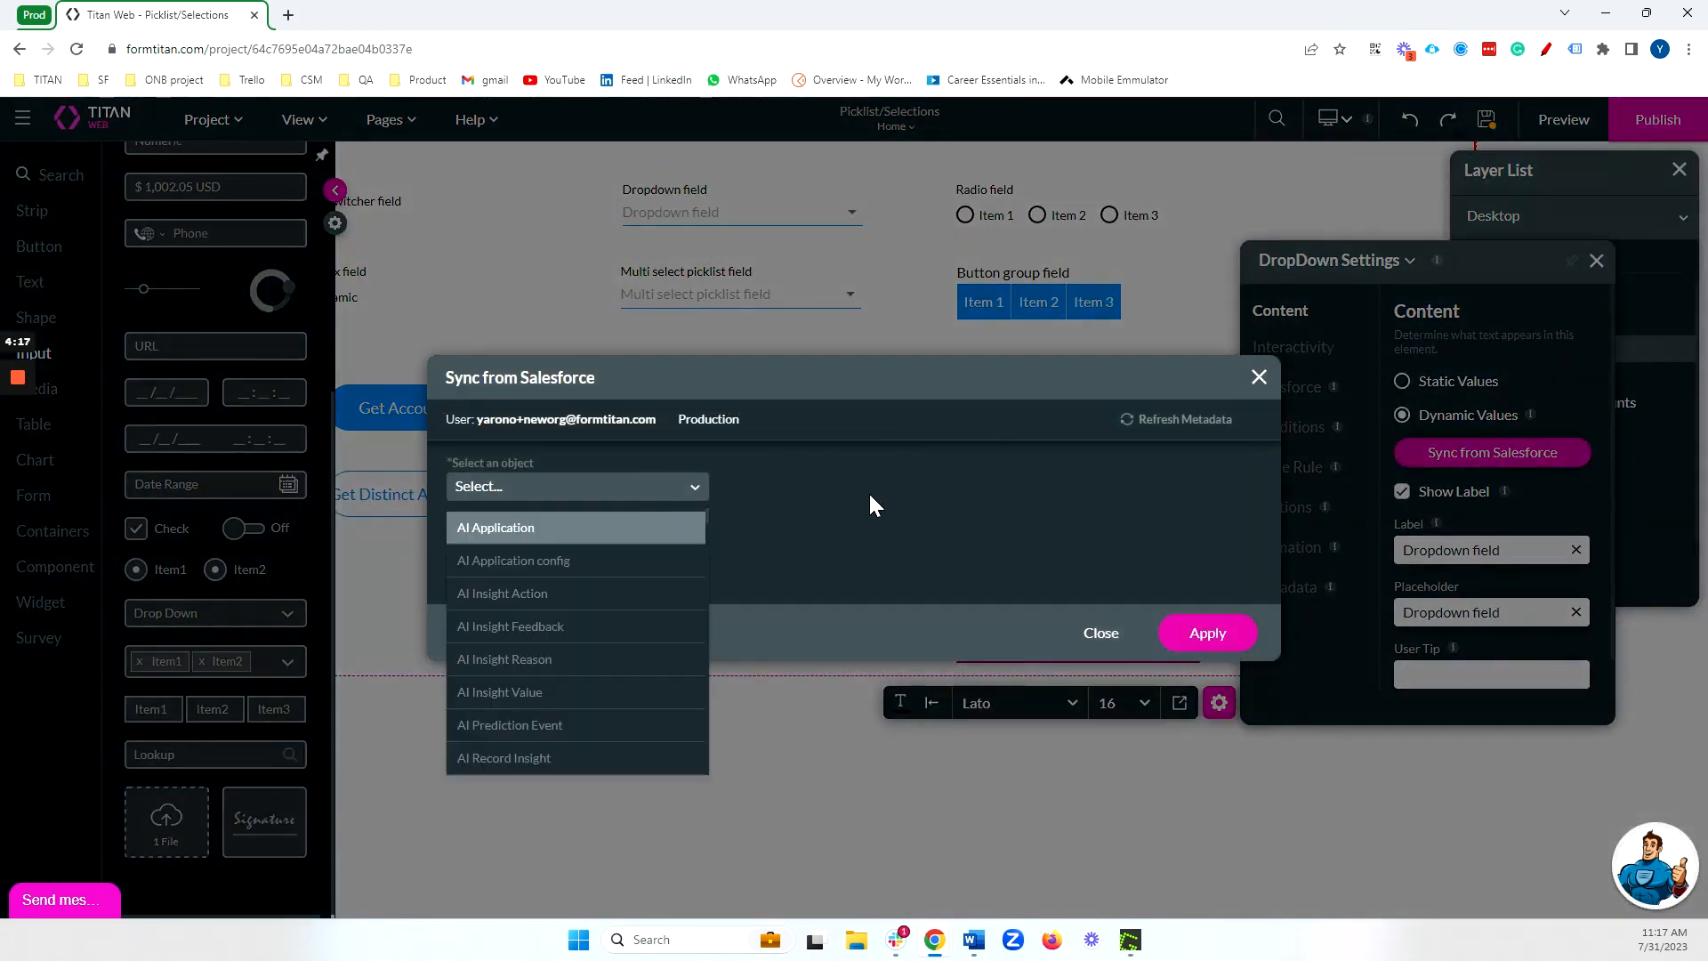
text(account)
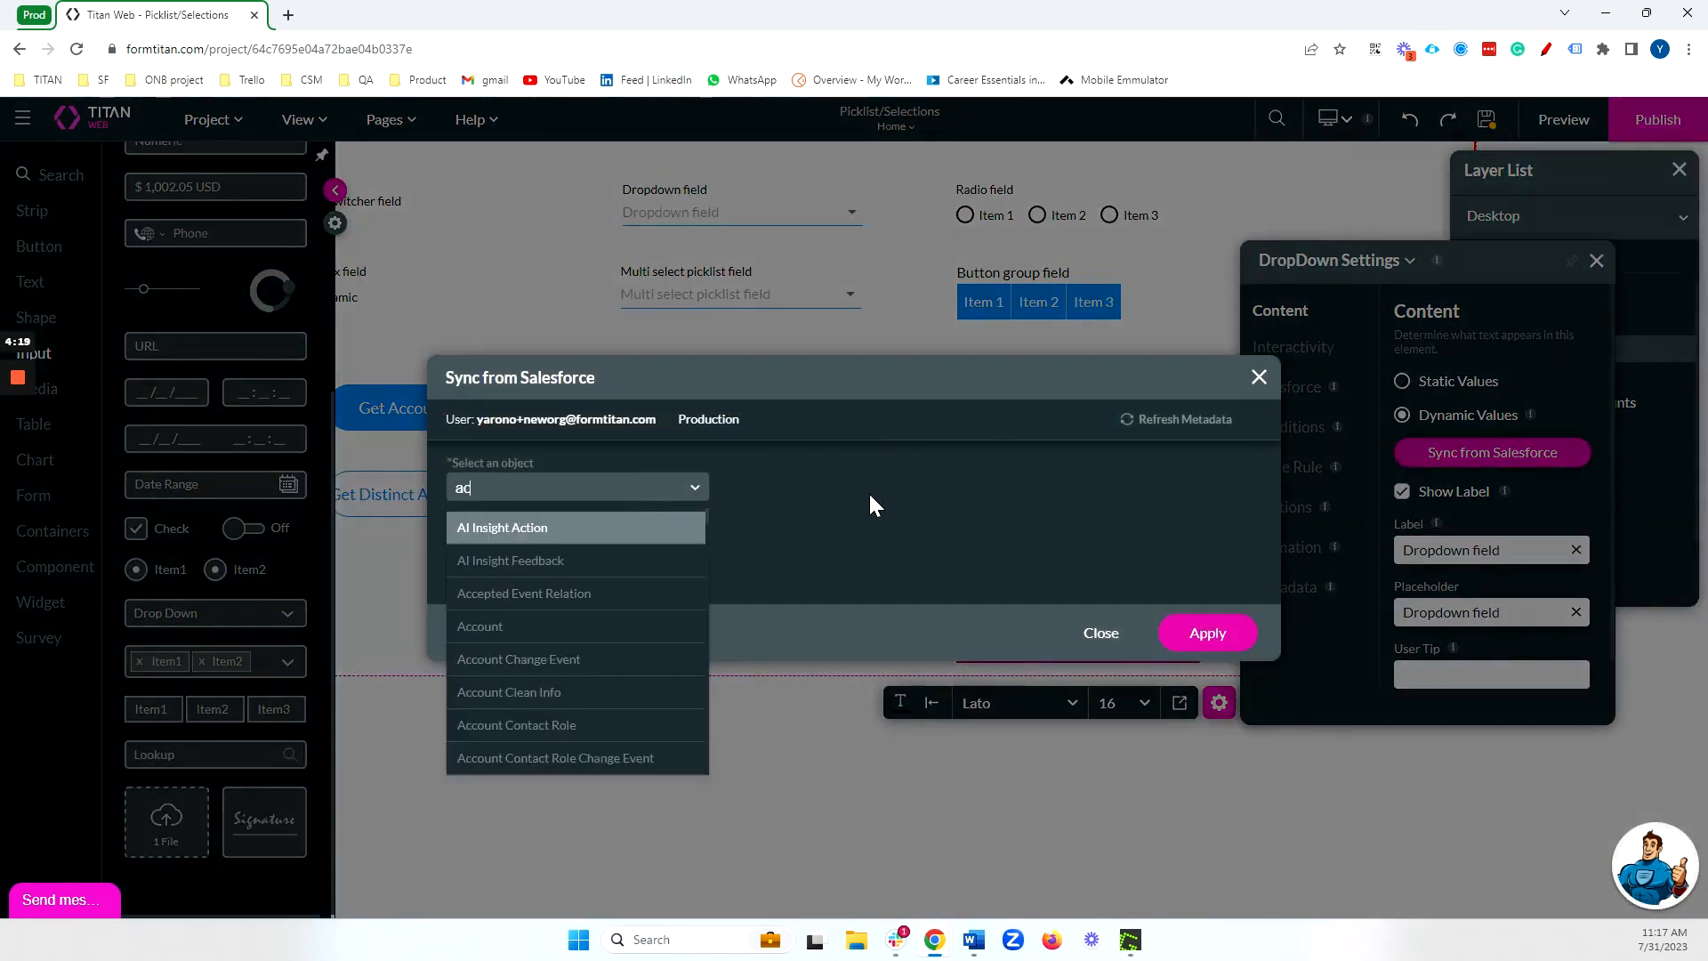
click(674, 531)
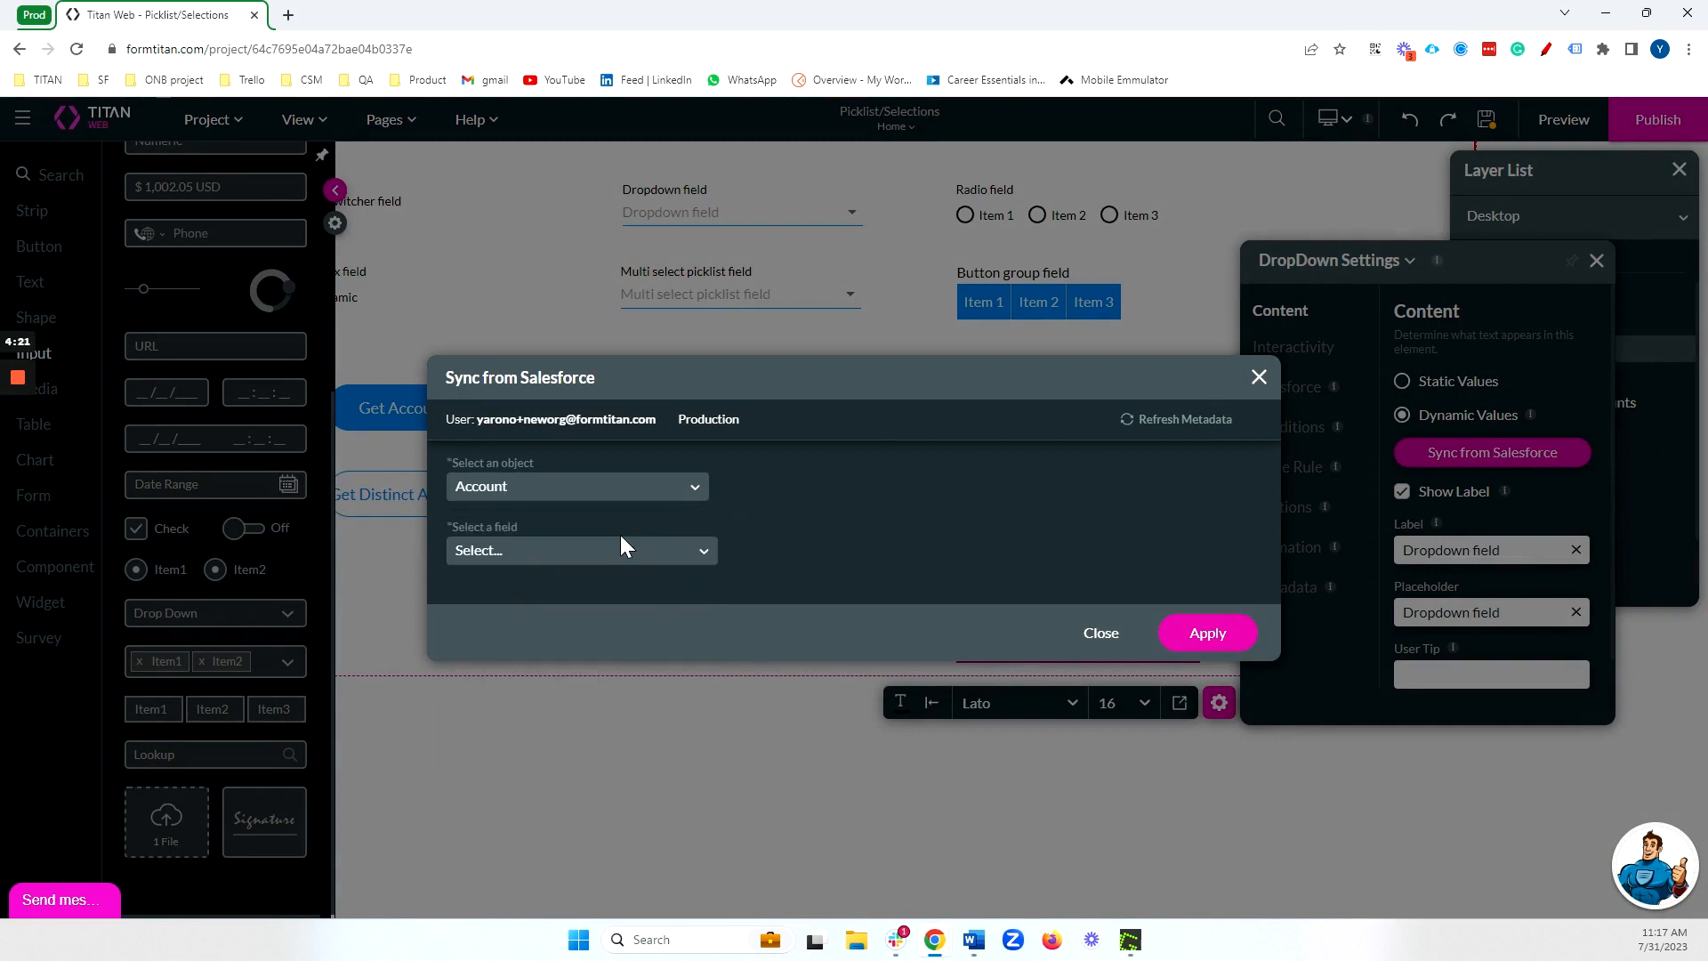
click(595, 560)
text(count)
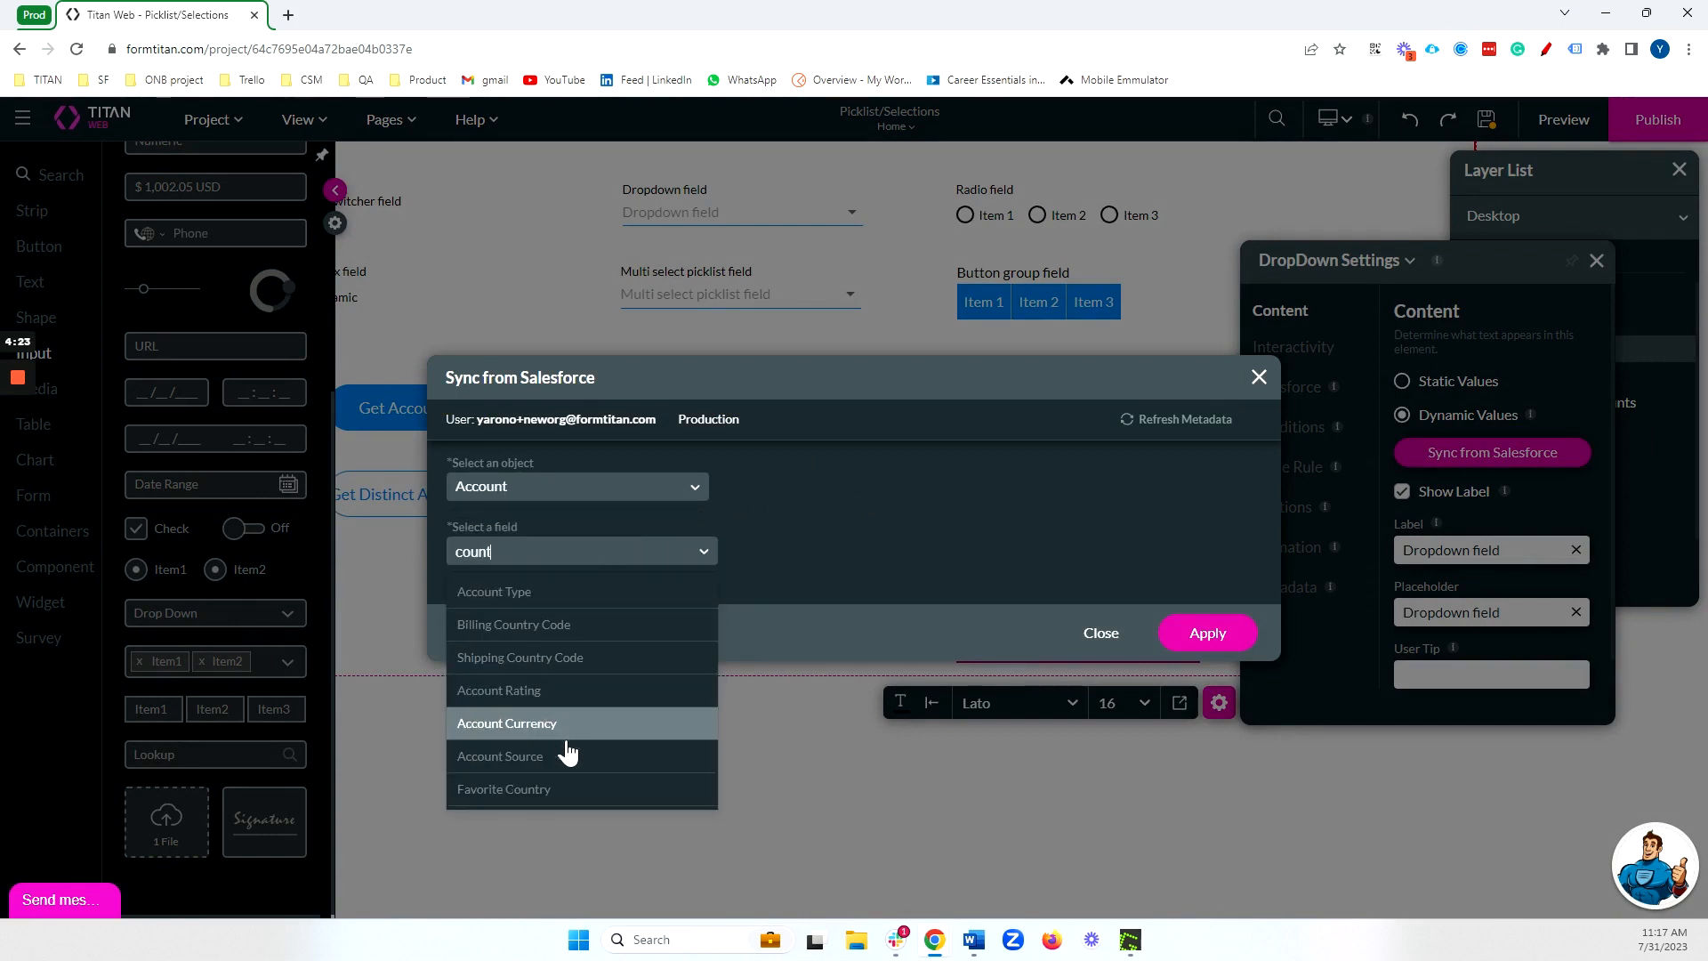
click(552, 623)
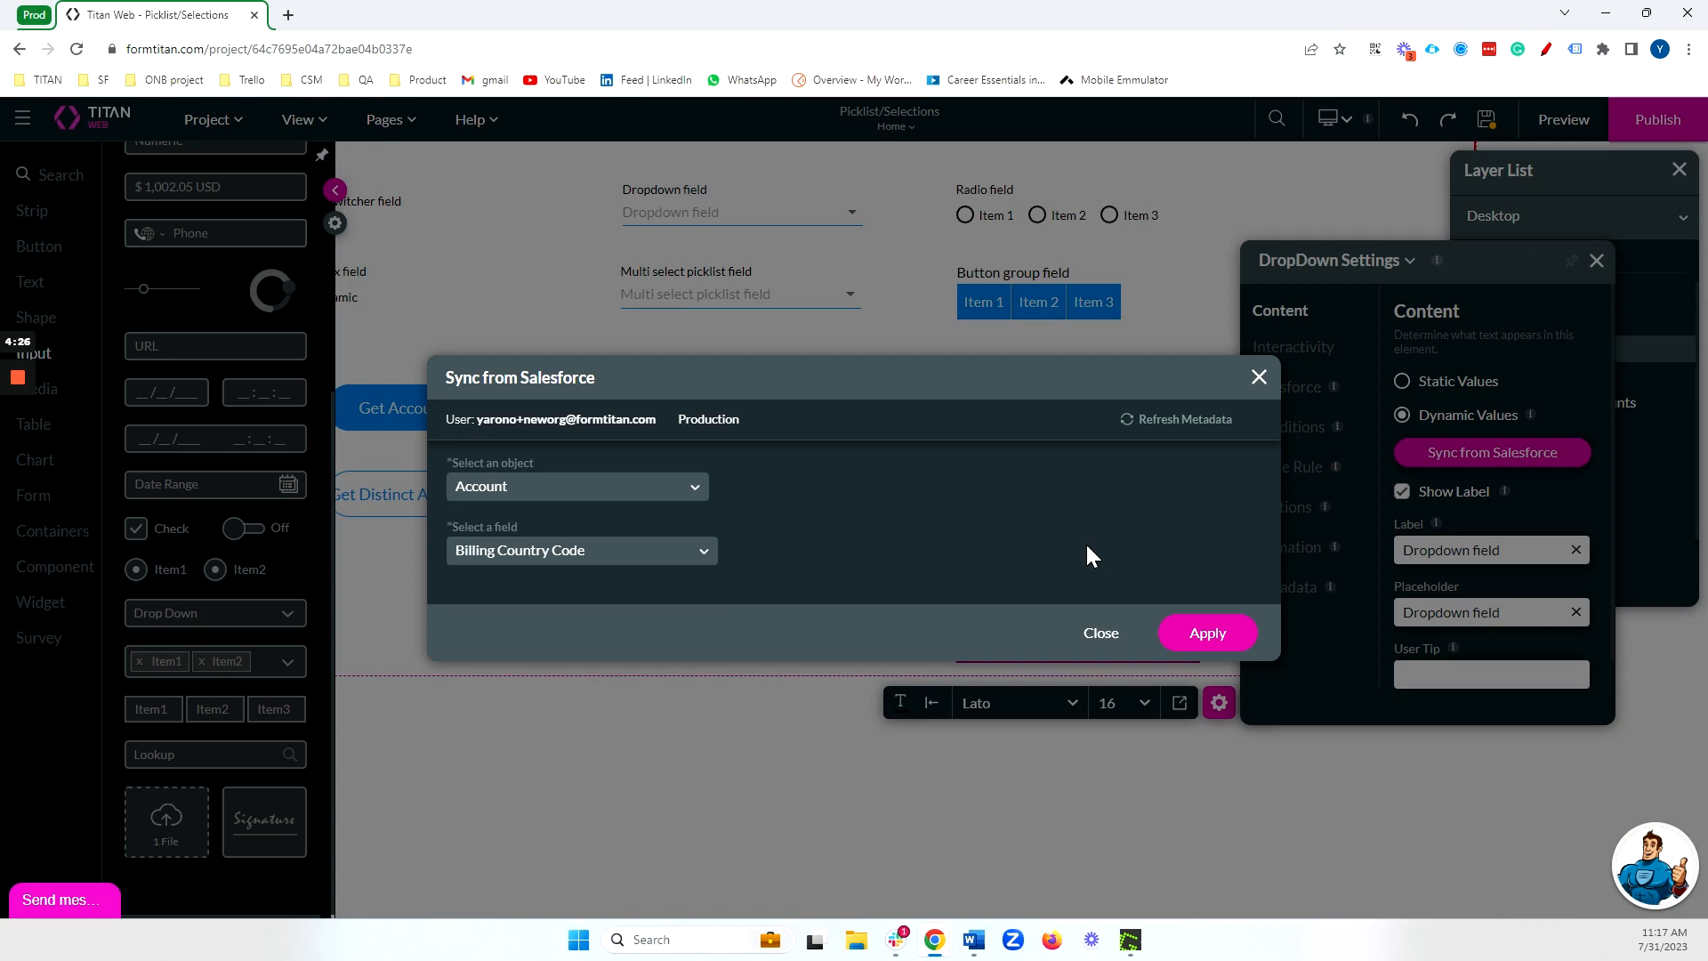
click(1207, 632)
Move the country-synced dropdown above the other new dropdown and set its label to Country
drag(1143, 503, 1143, 503)
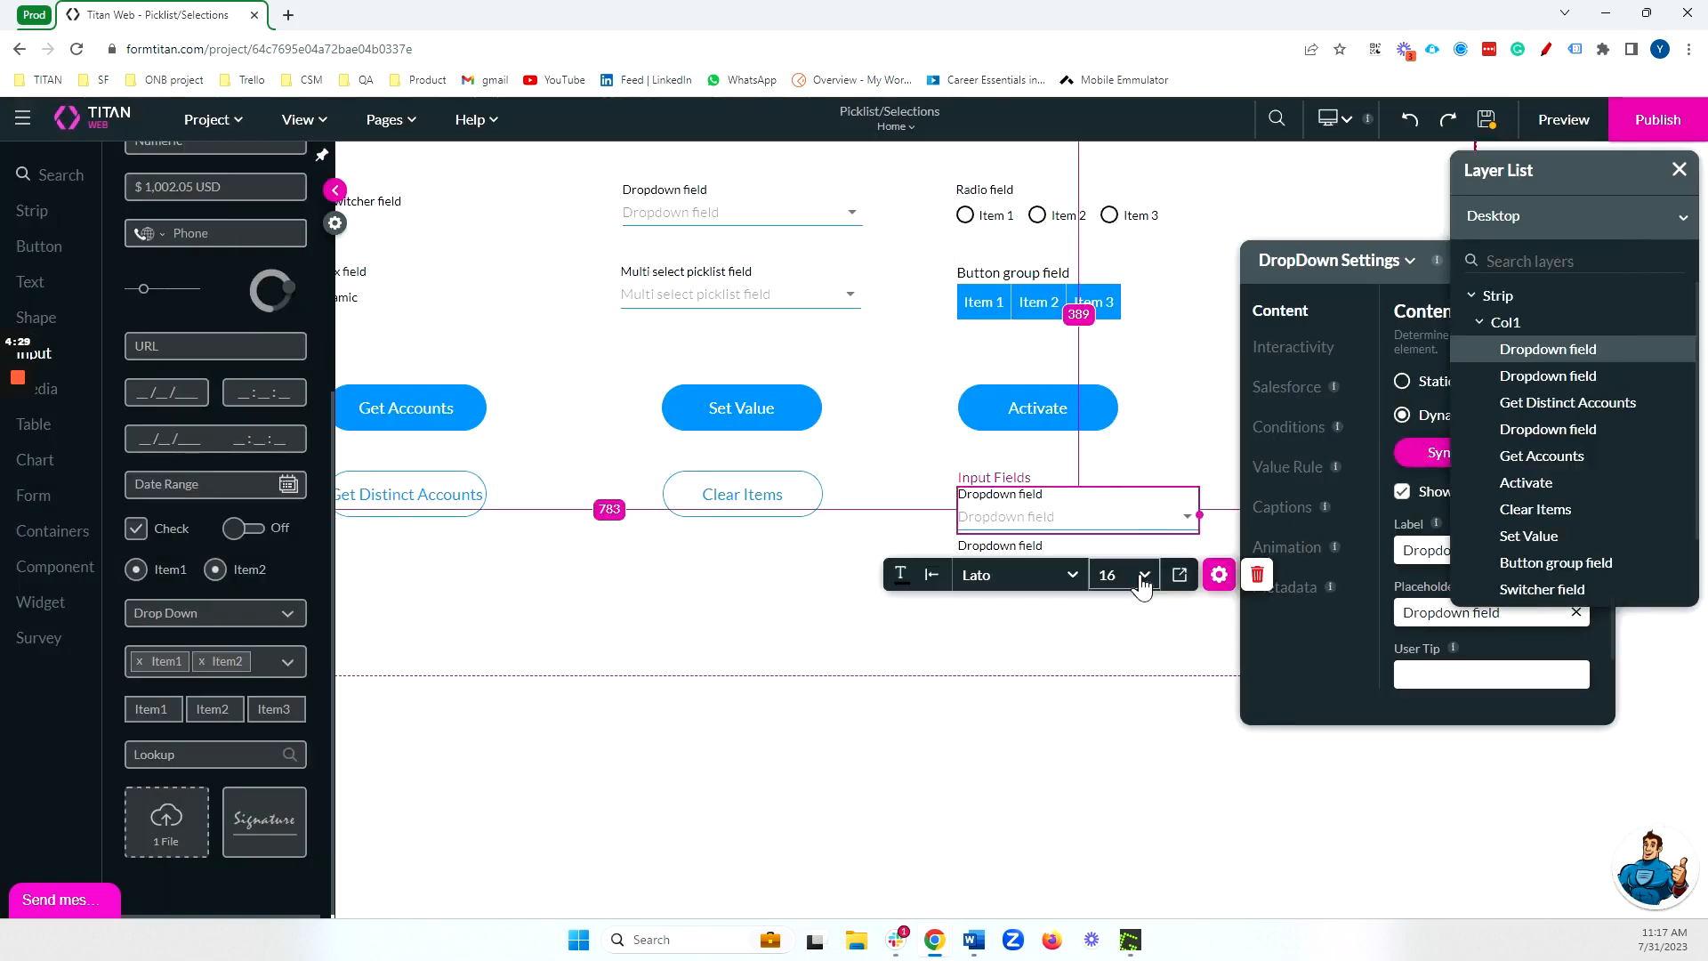
click(1017, 617)
drag(1013, 562, 1014, 471)
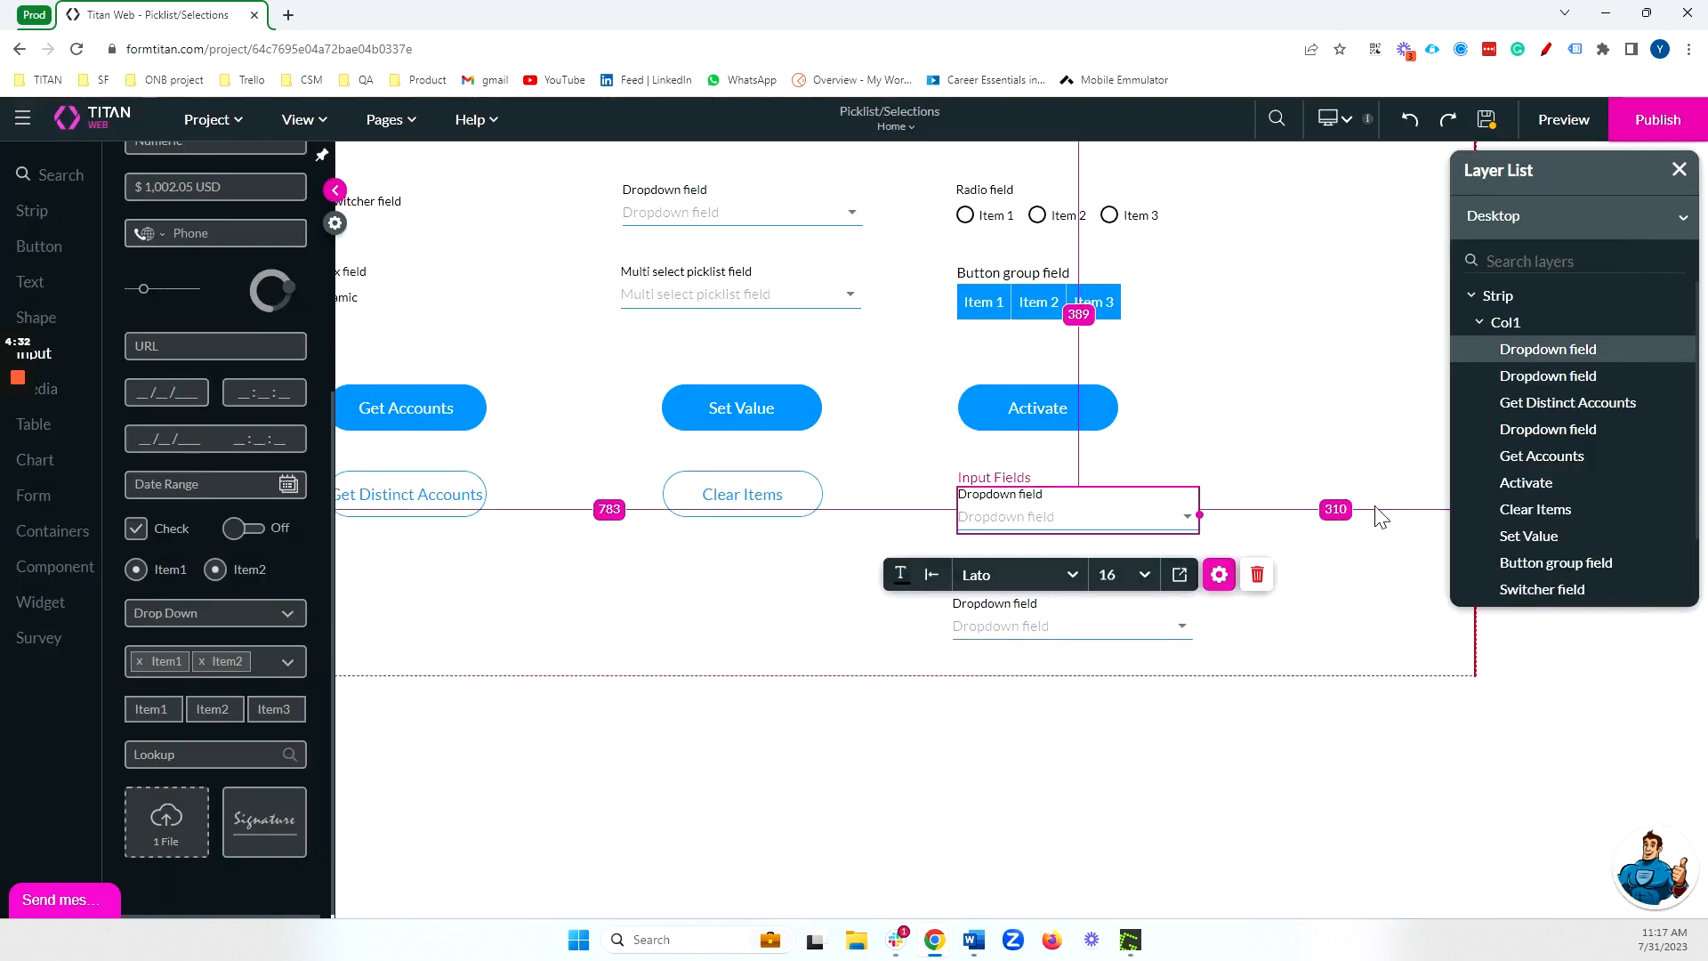
click(1219, 574)
drag(1502, 546, 1250, 551)
text(Country)
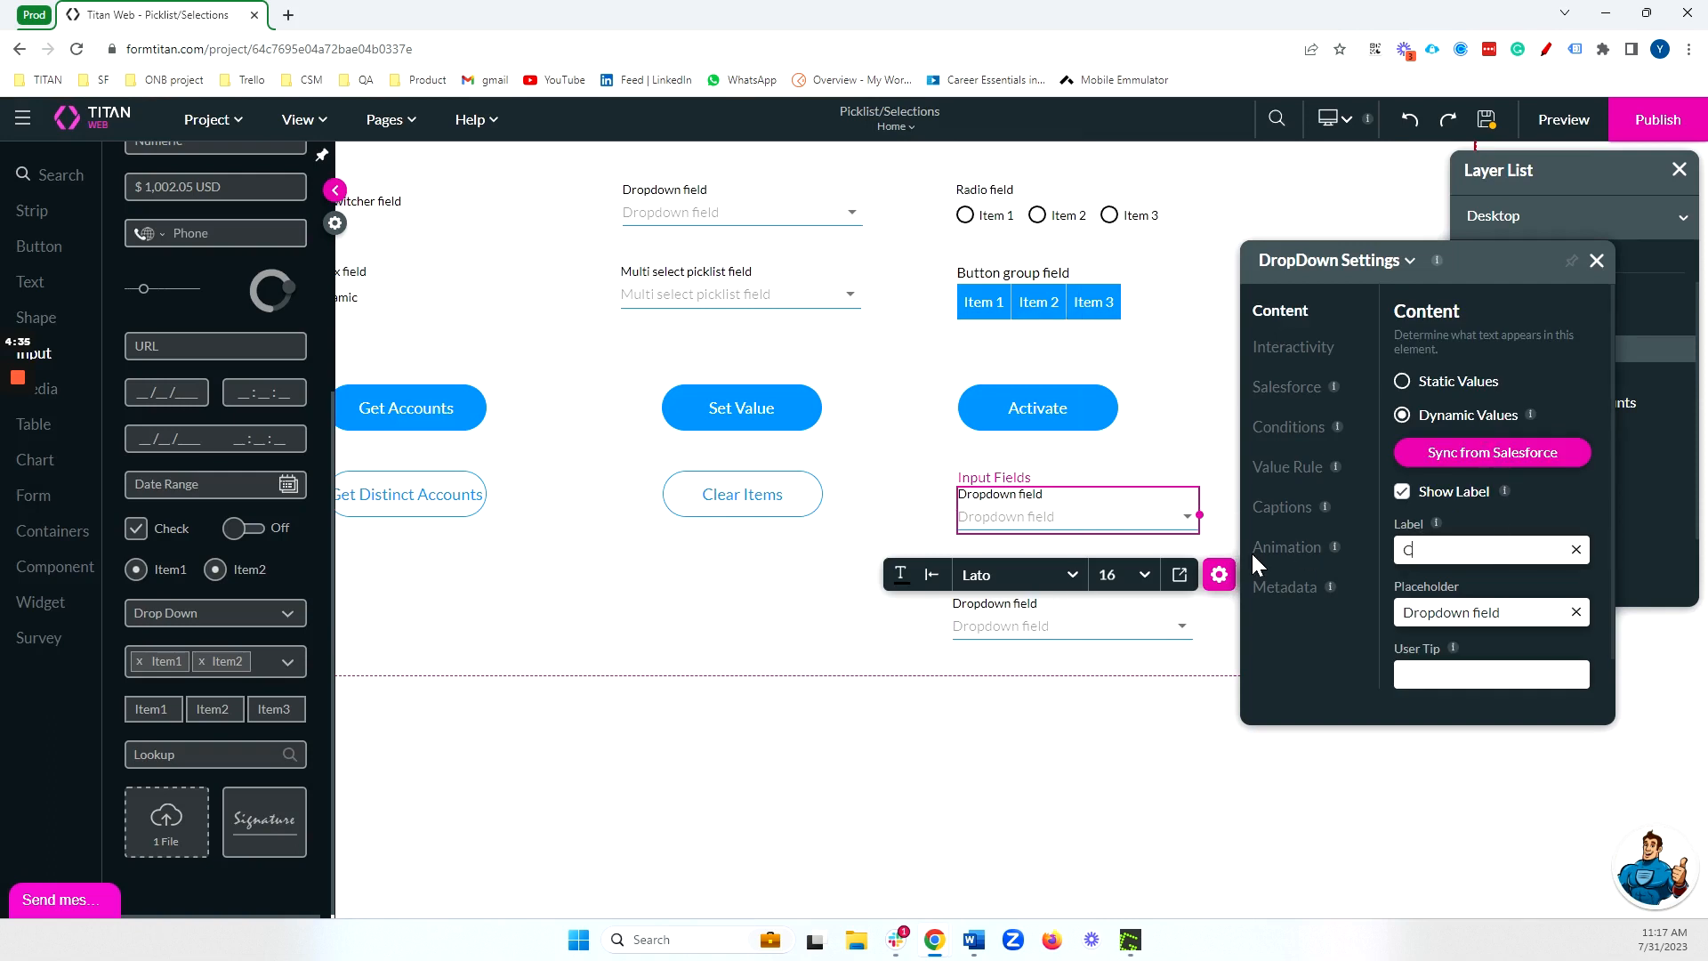
Set the label of the other new dropdown, below Country, to State
click(1149, 620)
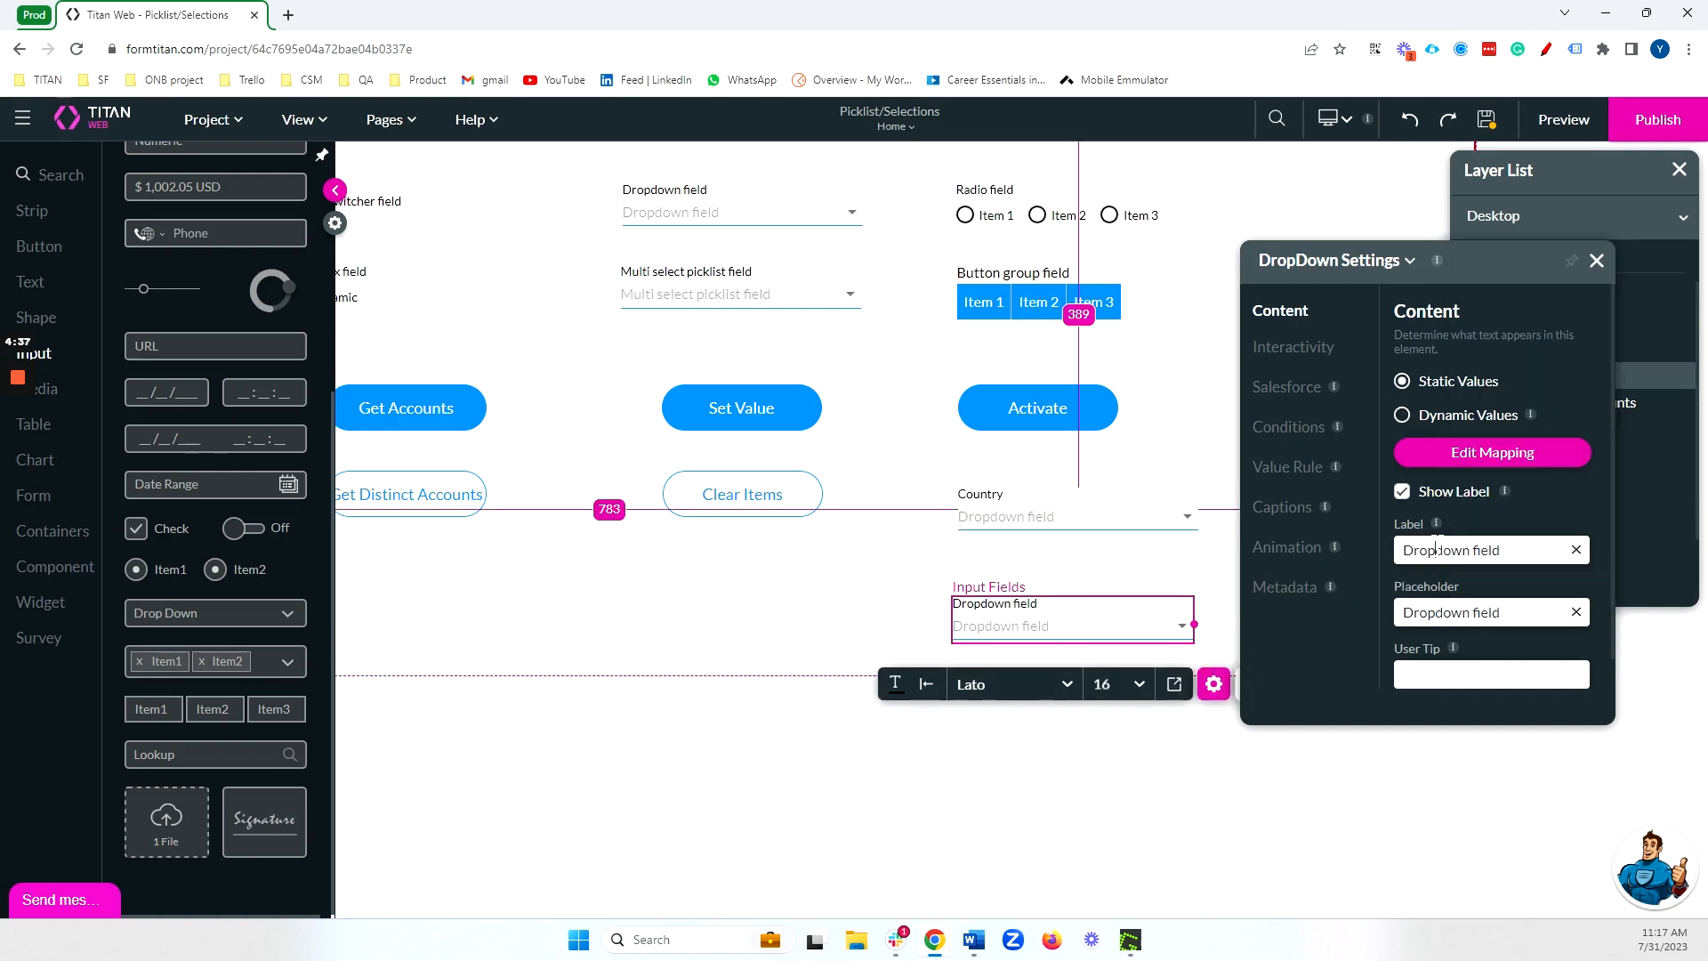
triple_click(1434, 550)
text(State)
Switch the State dropdown to dynamic values and choose Account as its Salesforce sync object
click(1436, 418)
click(1439, 454)
click(458, 486)
text(a)
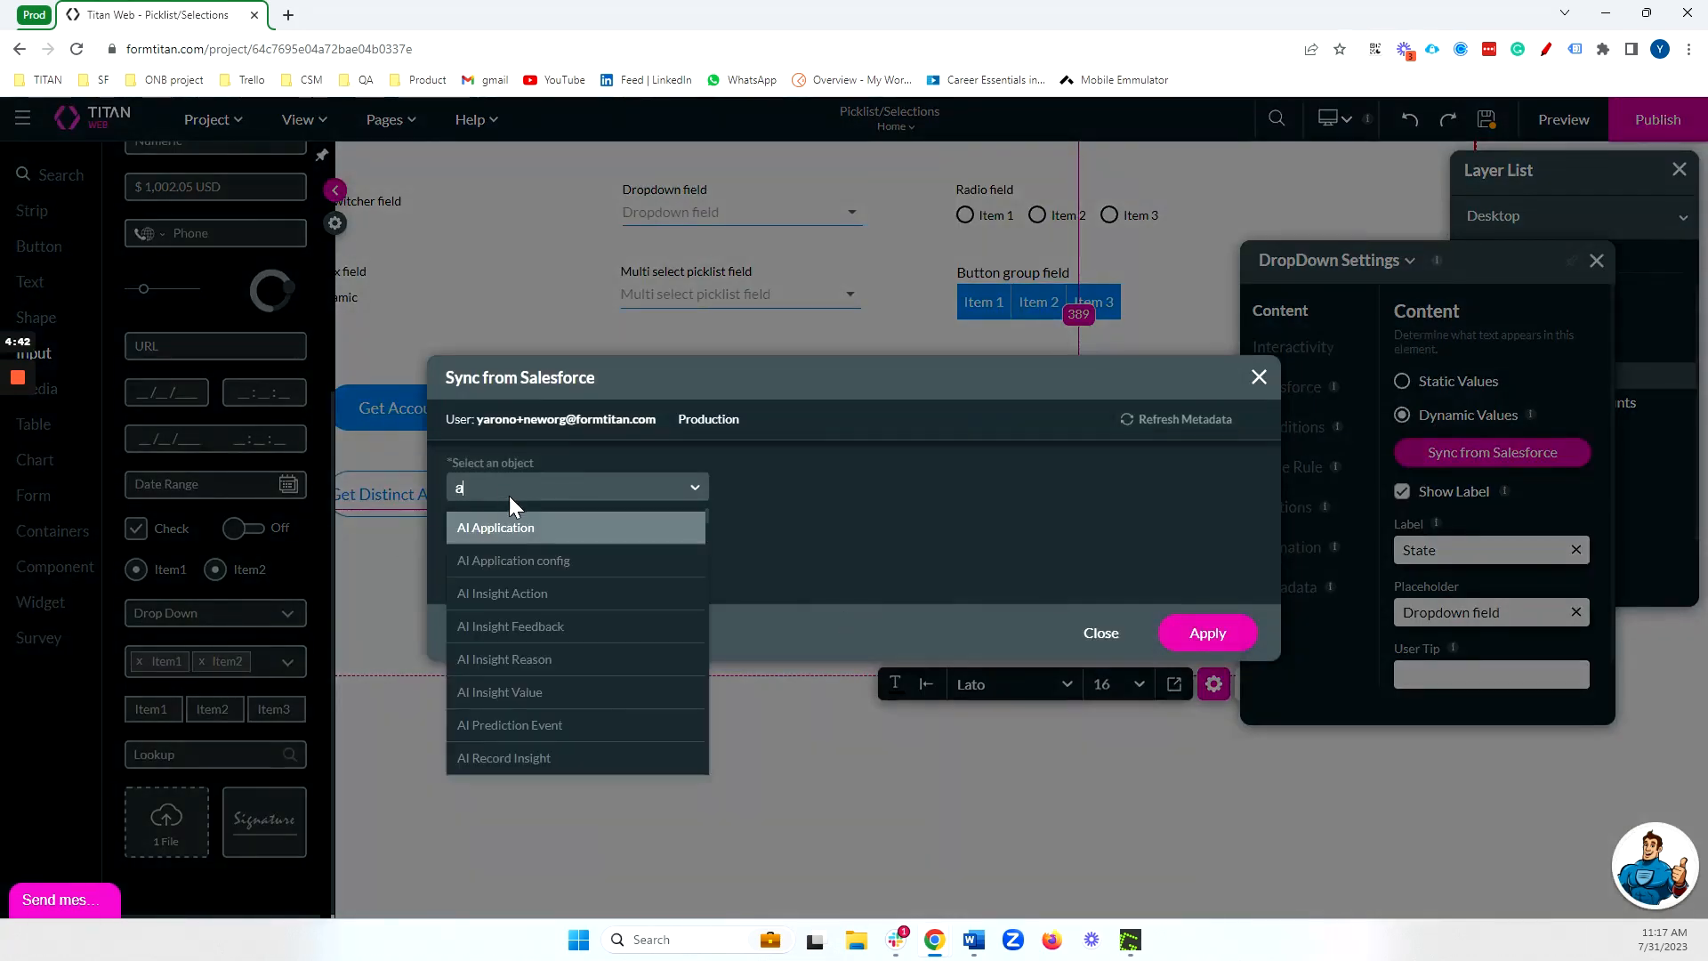
text(cc)
Choose Billing State/Province Code as the State dropdown's synced field and apply the Salesforce sync
click(510, 561)
text(count\)
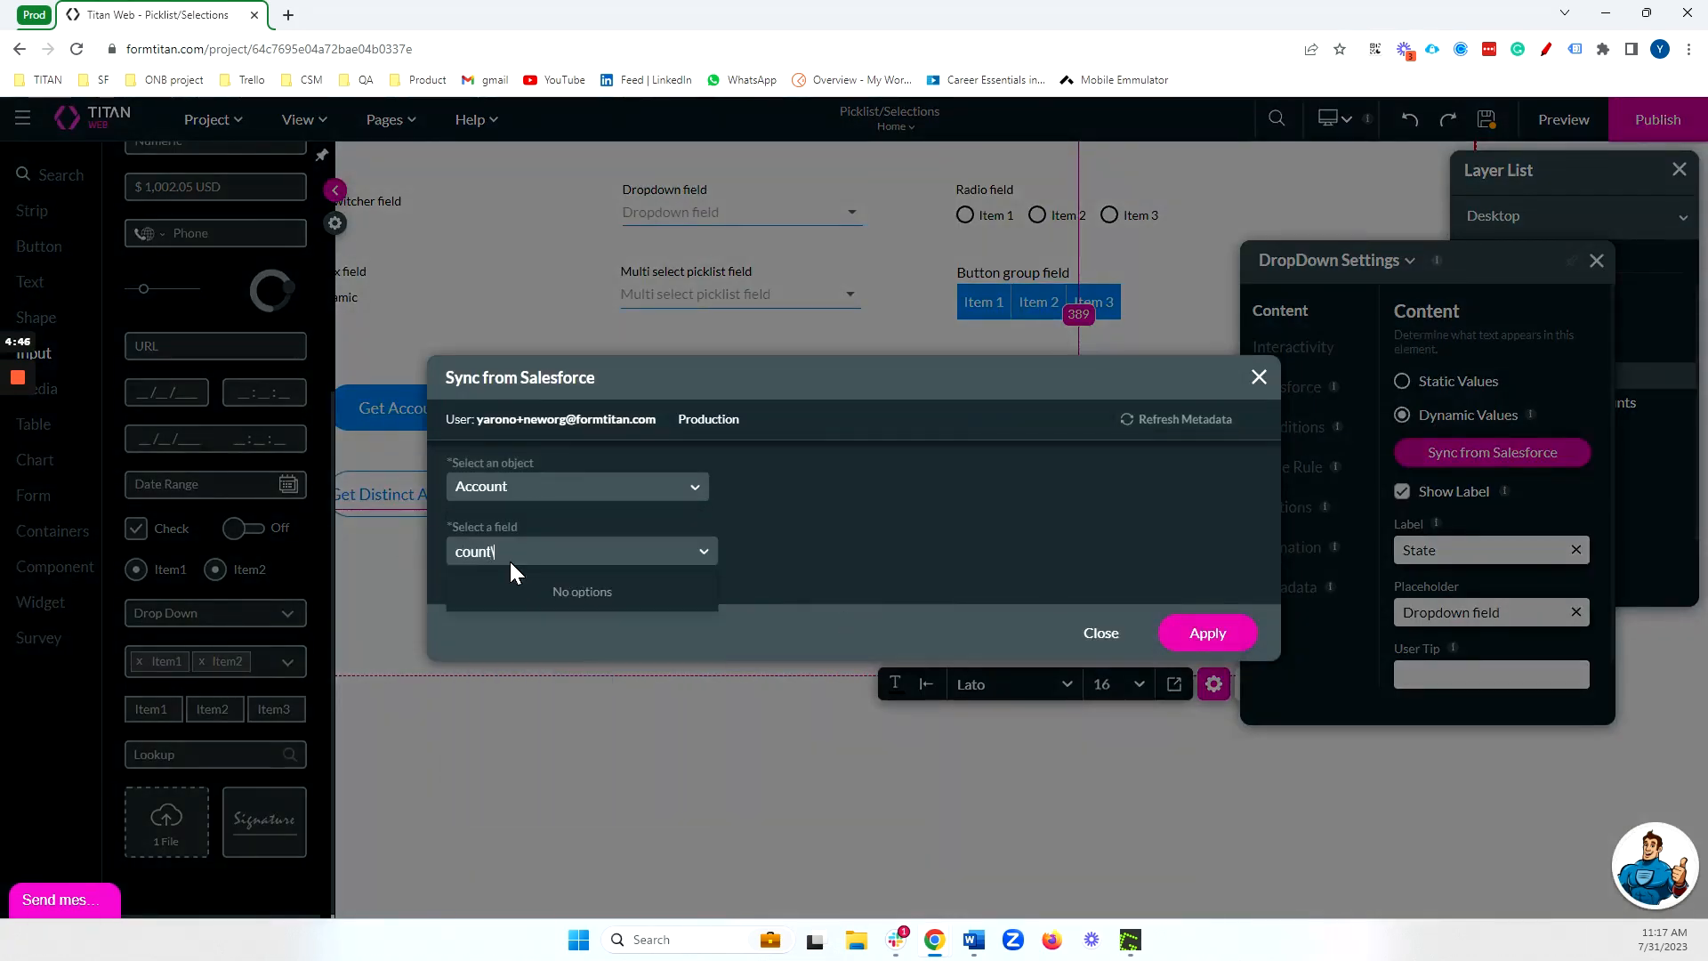
key(BackSpace)
key(BackSpace)
key(BackSpace)
key(BackSpace)
key(BackSpace)
key(BackSpace)
text(state)
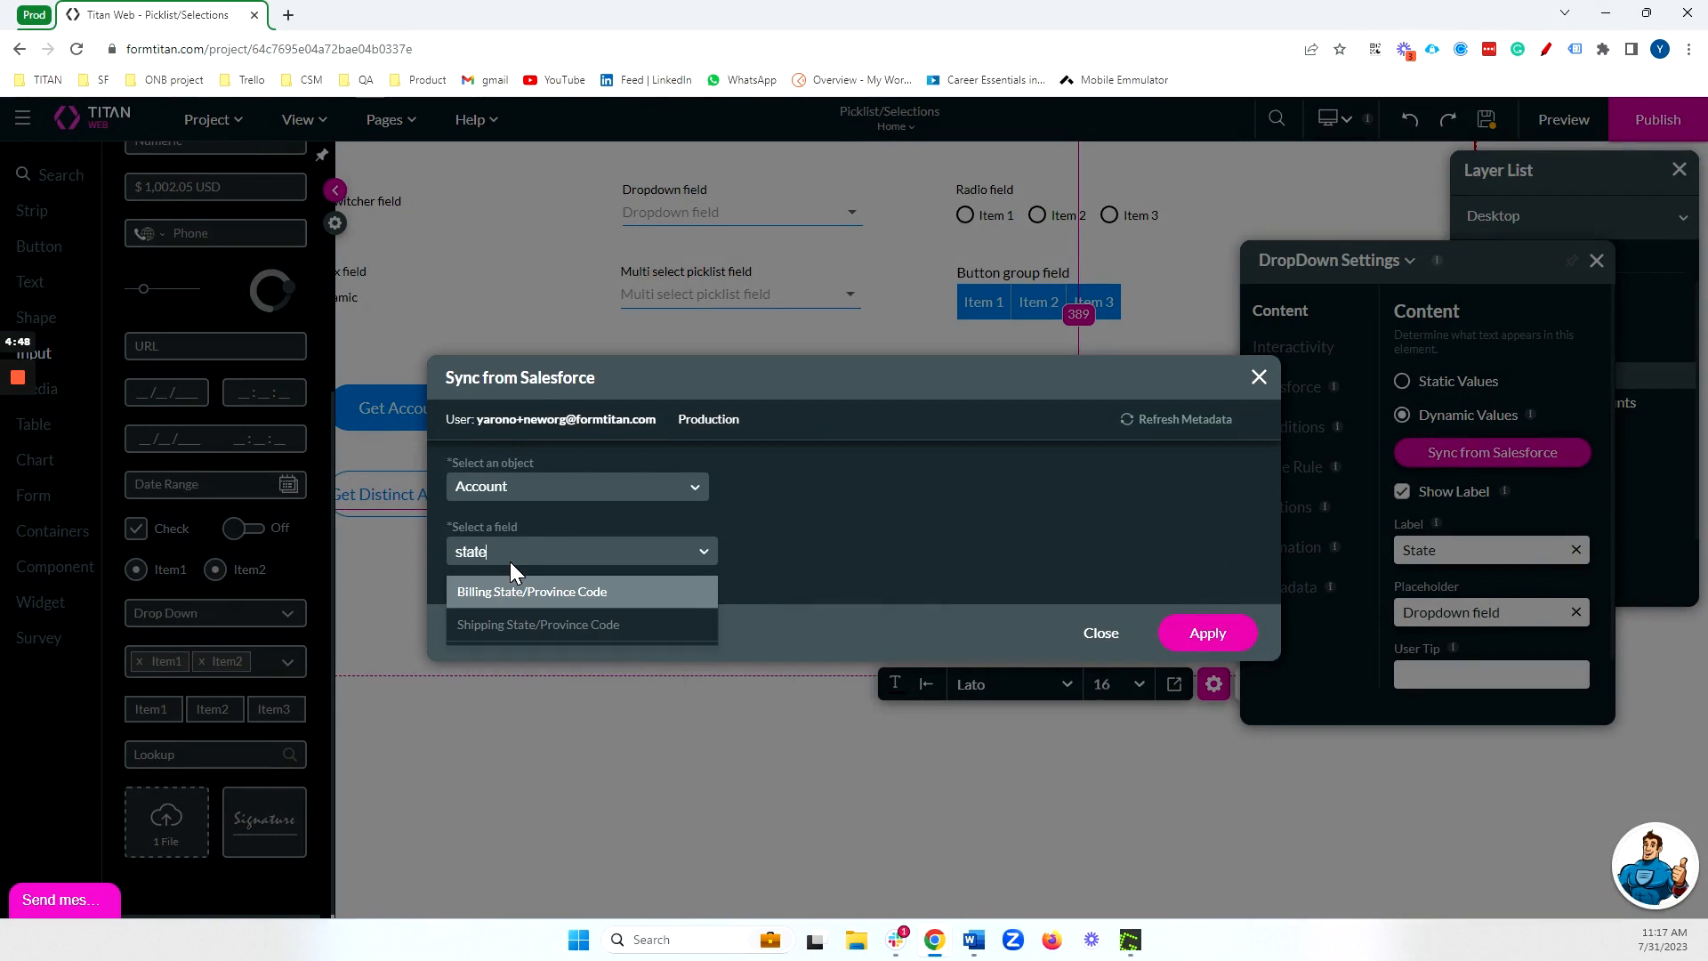
click(523, 592)
click(1207, 633)
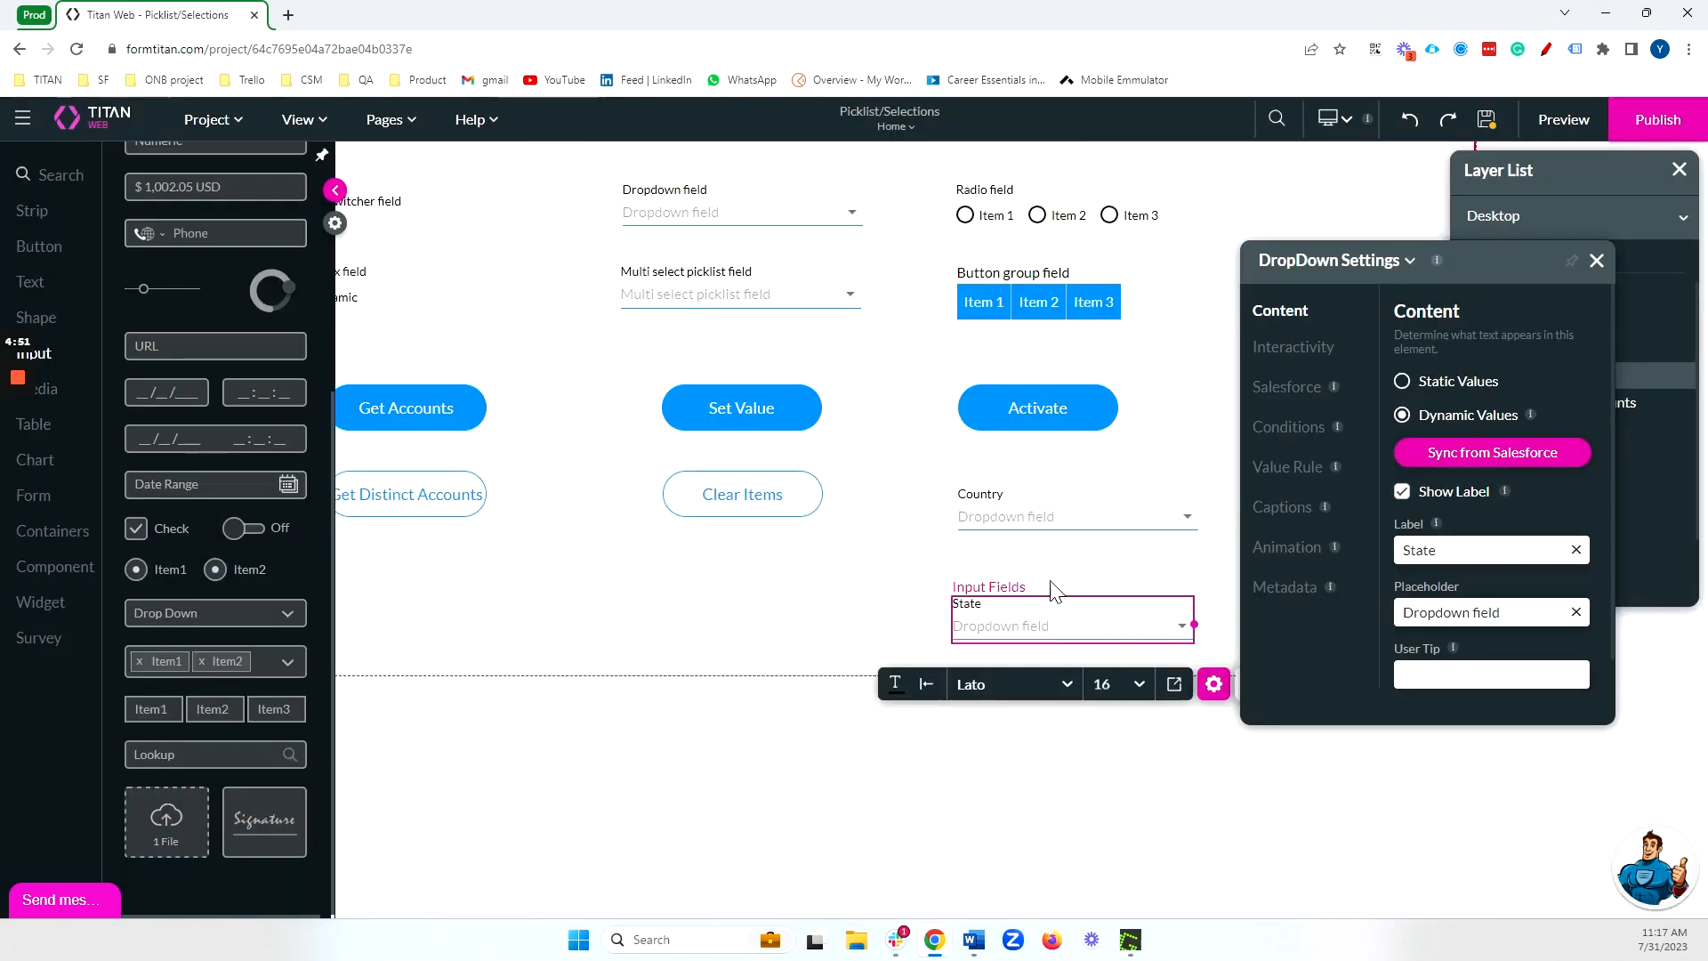
Make the State dropdown a dependent picklist with Country as its parent dropdown, and close its settings
drag(1432, 269, 525, 296)
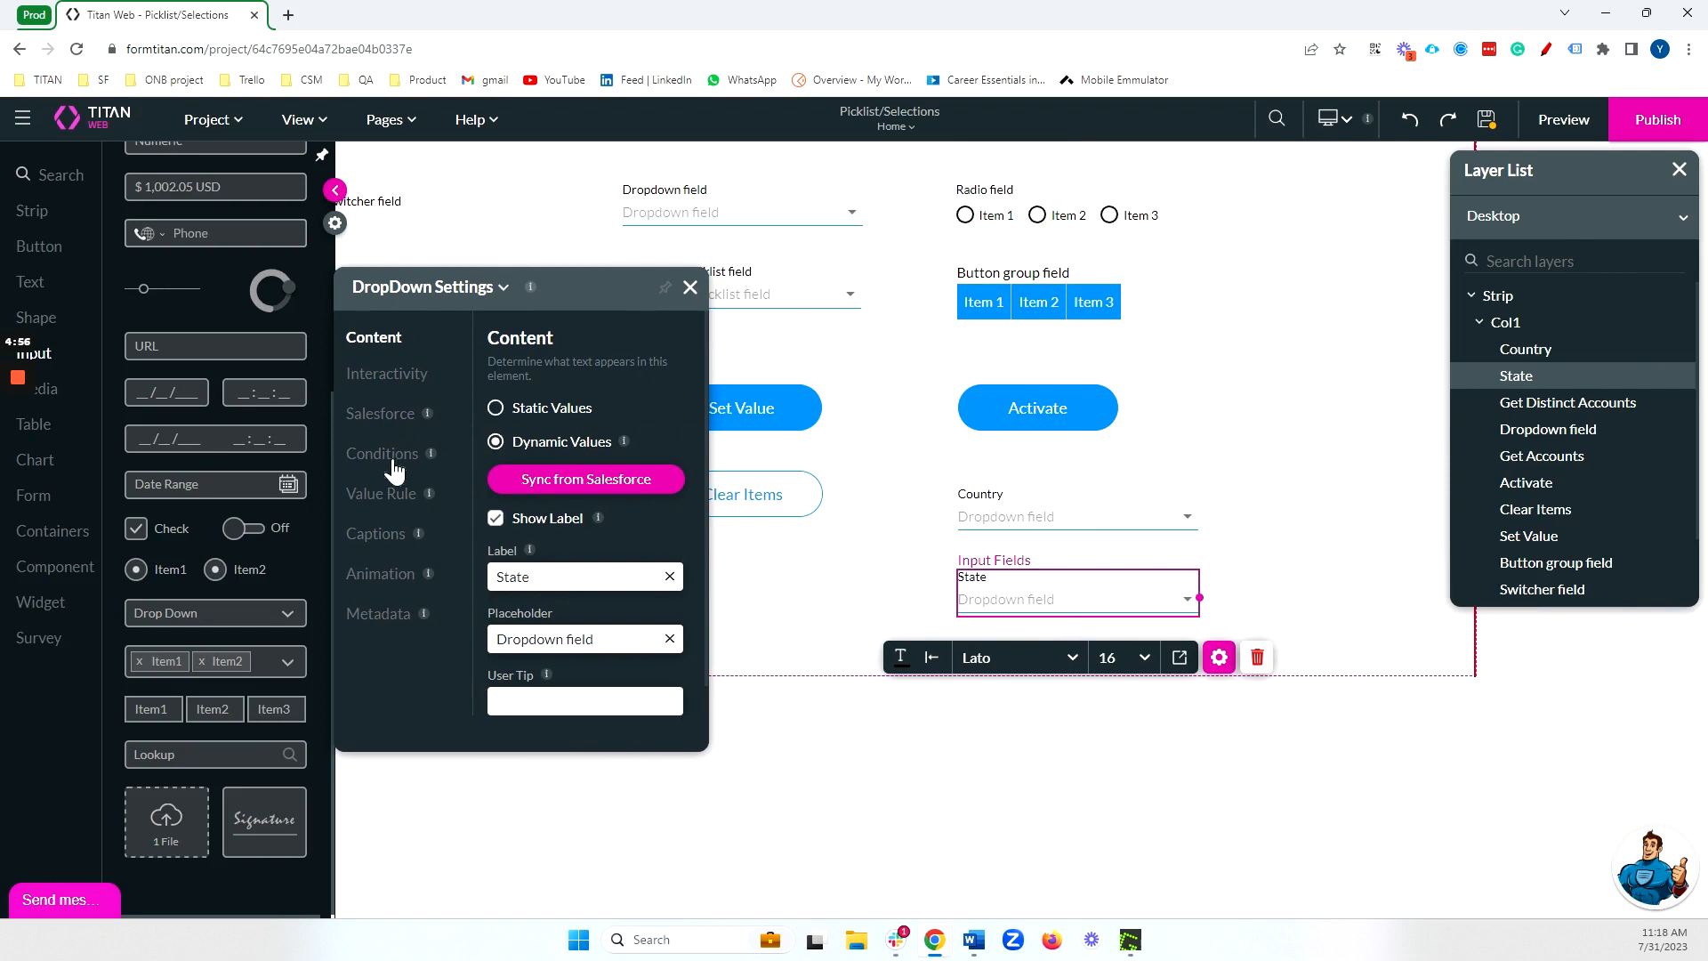
click(1066, 520)
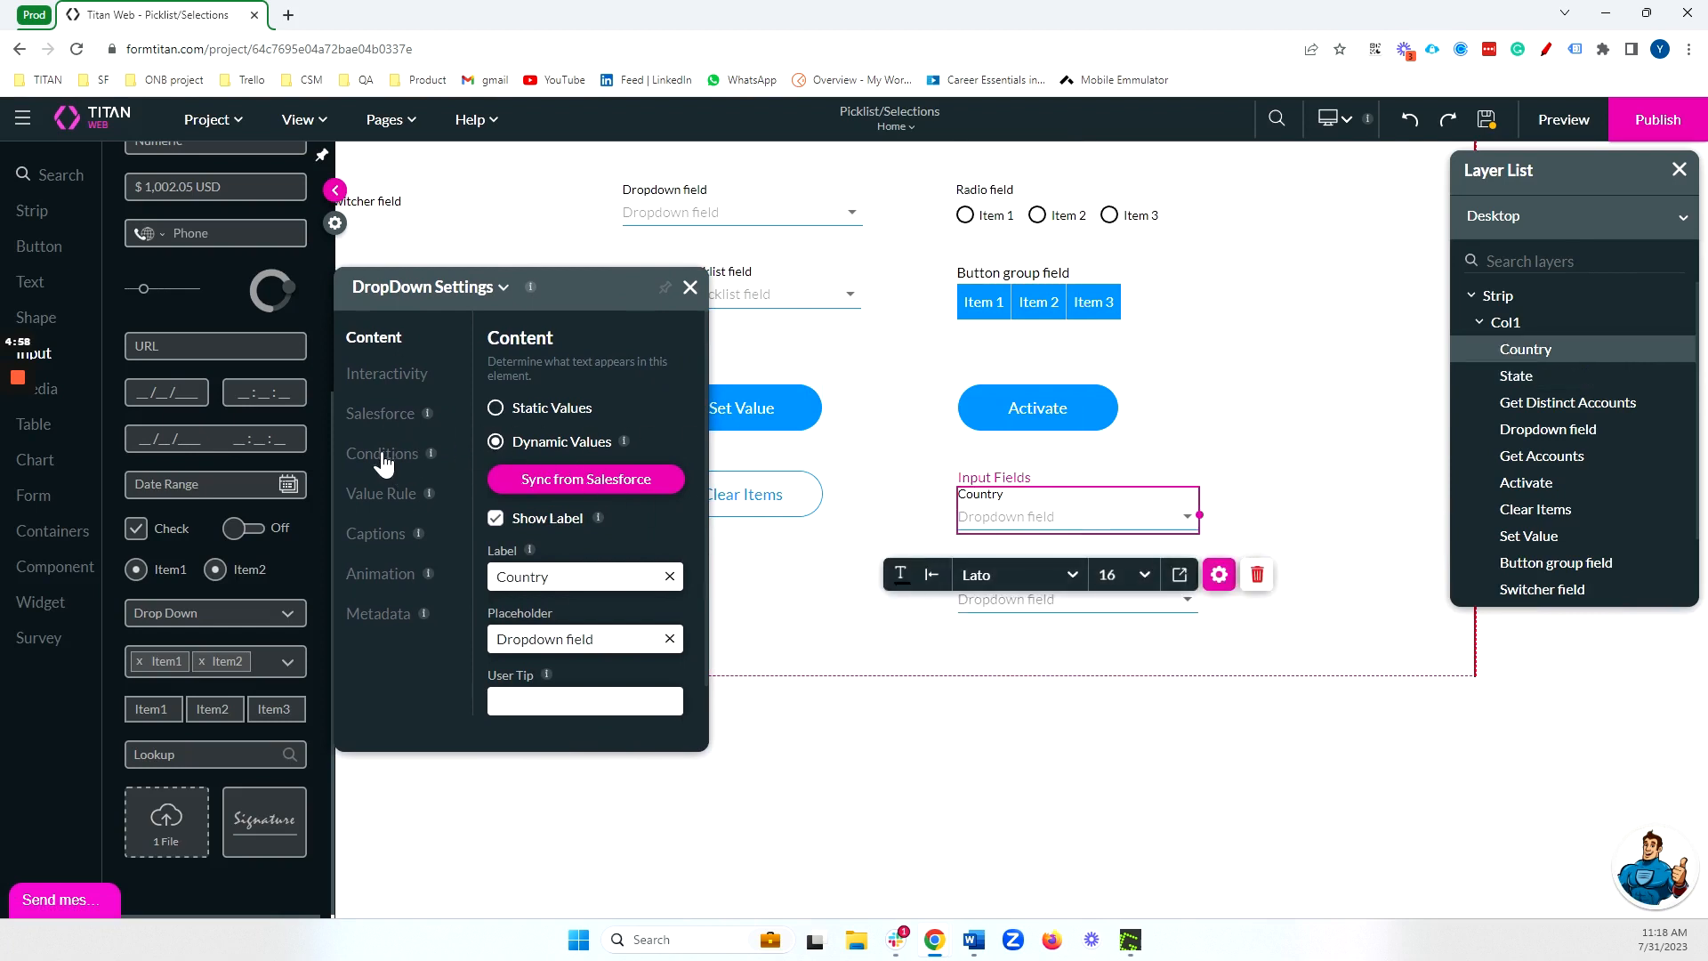
click(385, 374)
scroll(596, 521, down, 1)
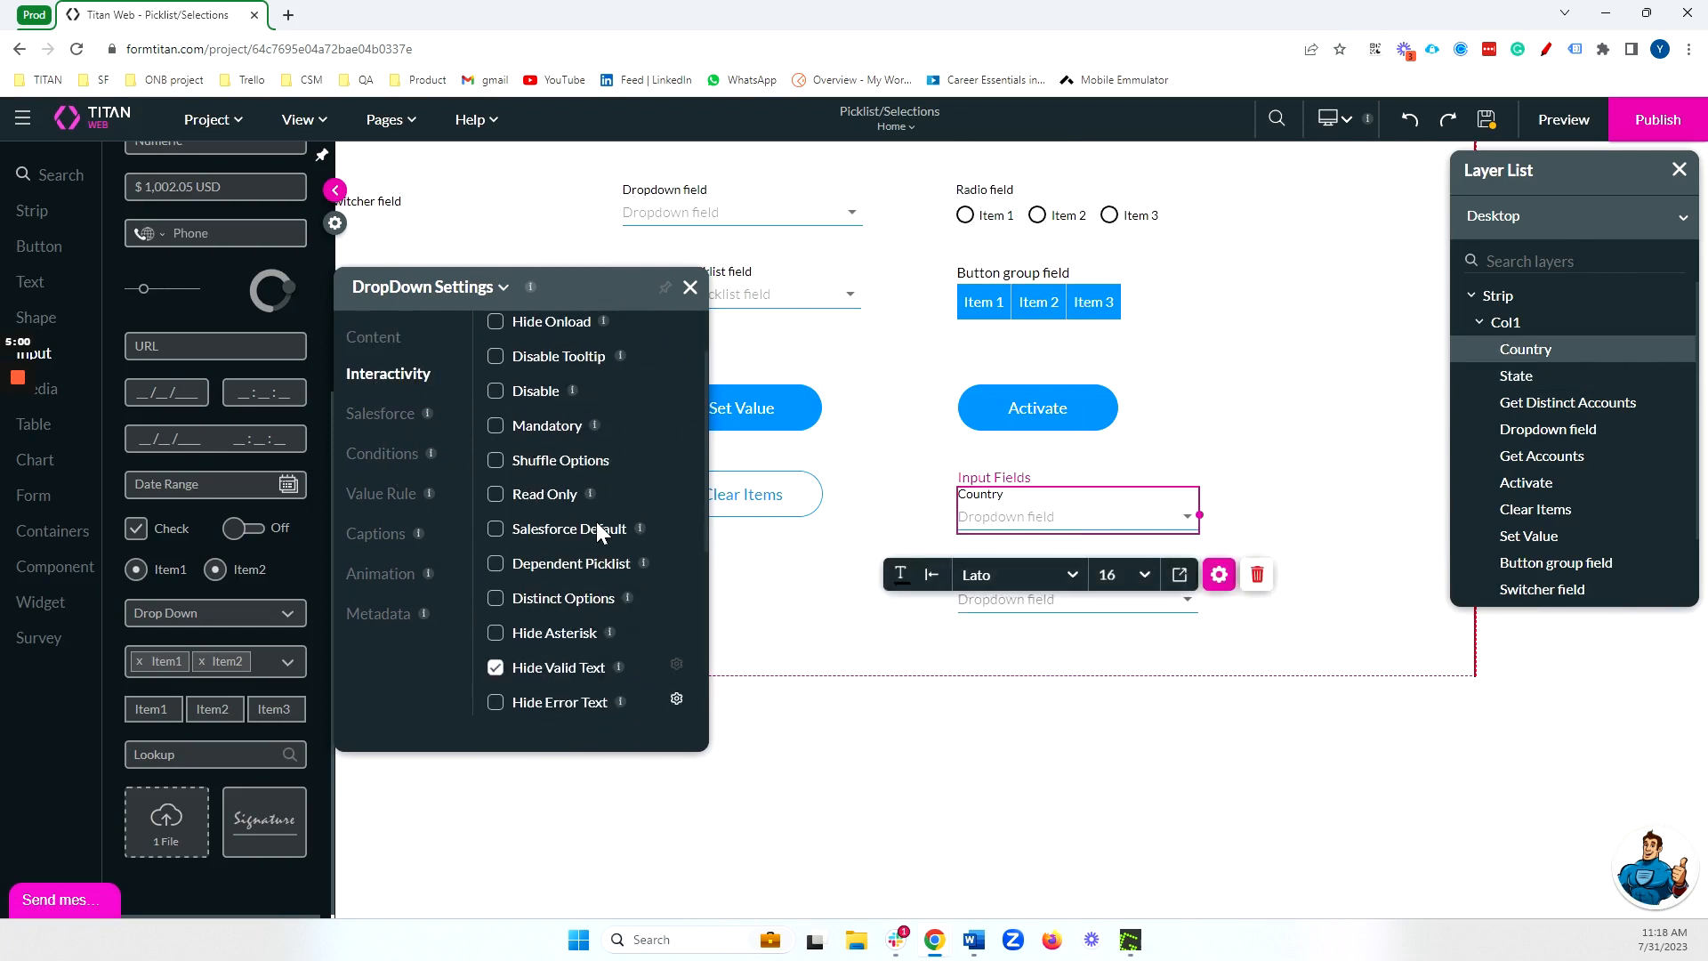
click(1042, 622)
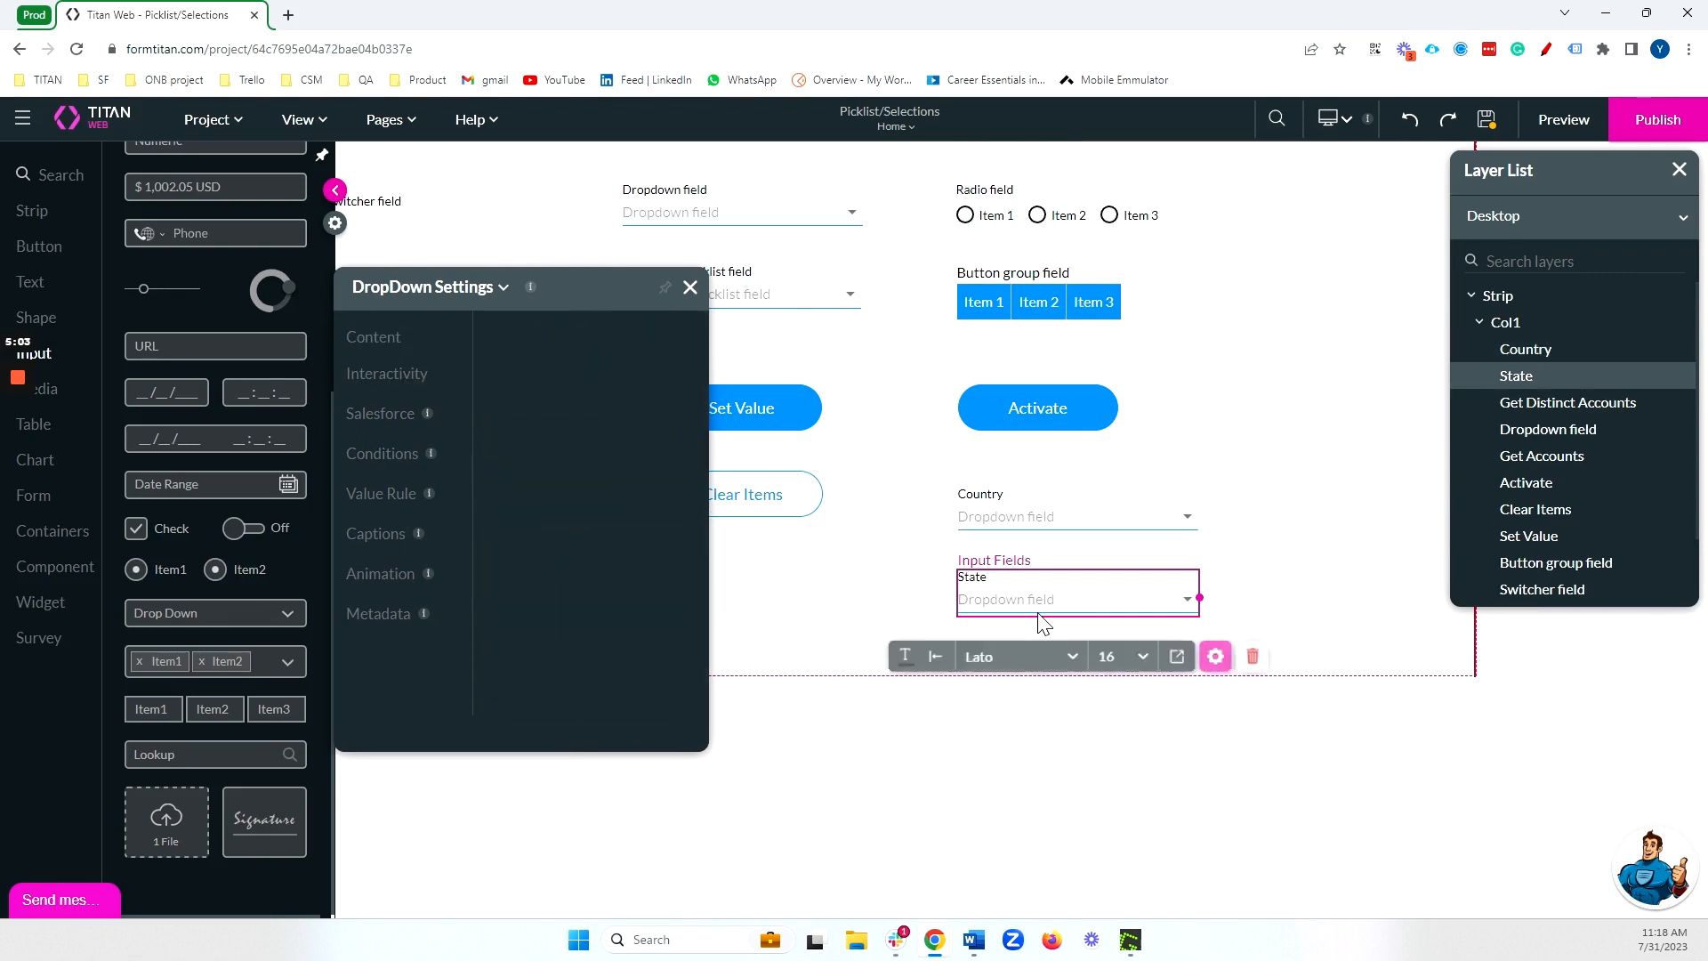
click(421, 383)
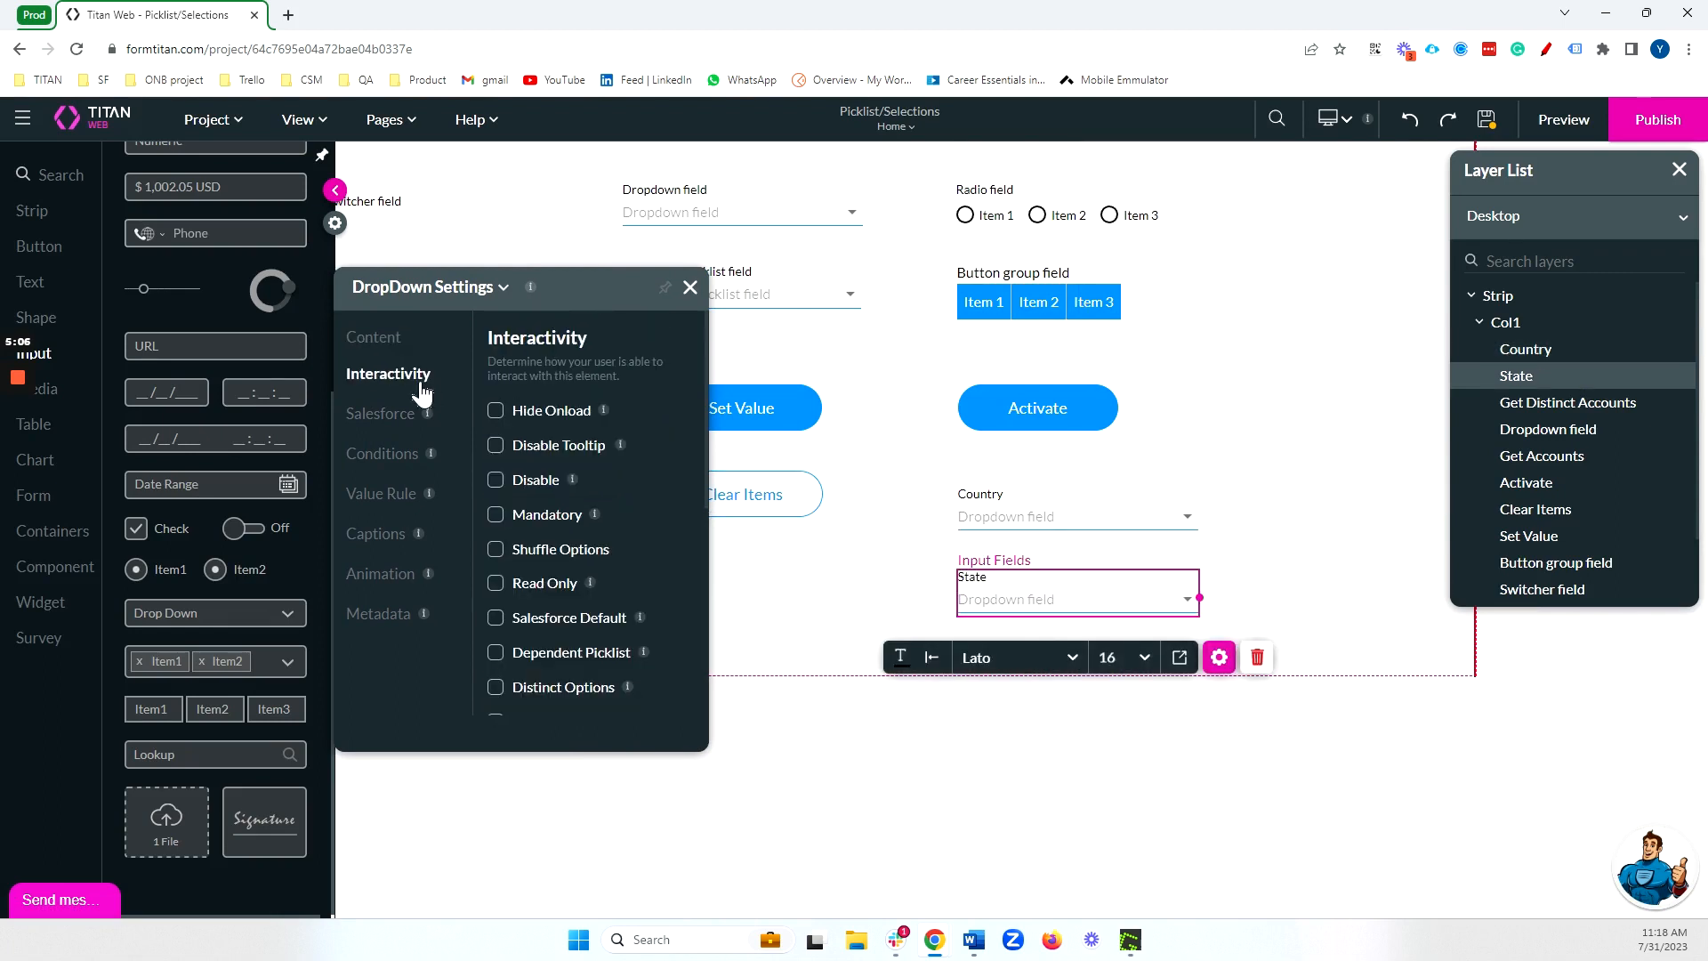
click(545, 658)
scroll(664, 640, down, 1)
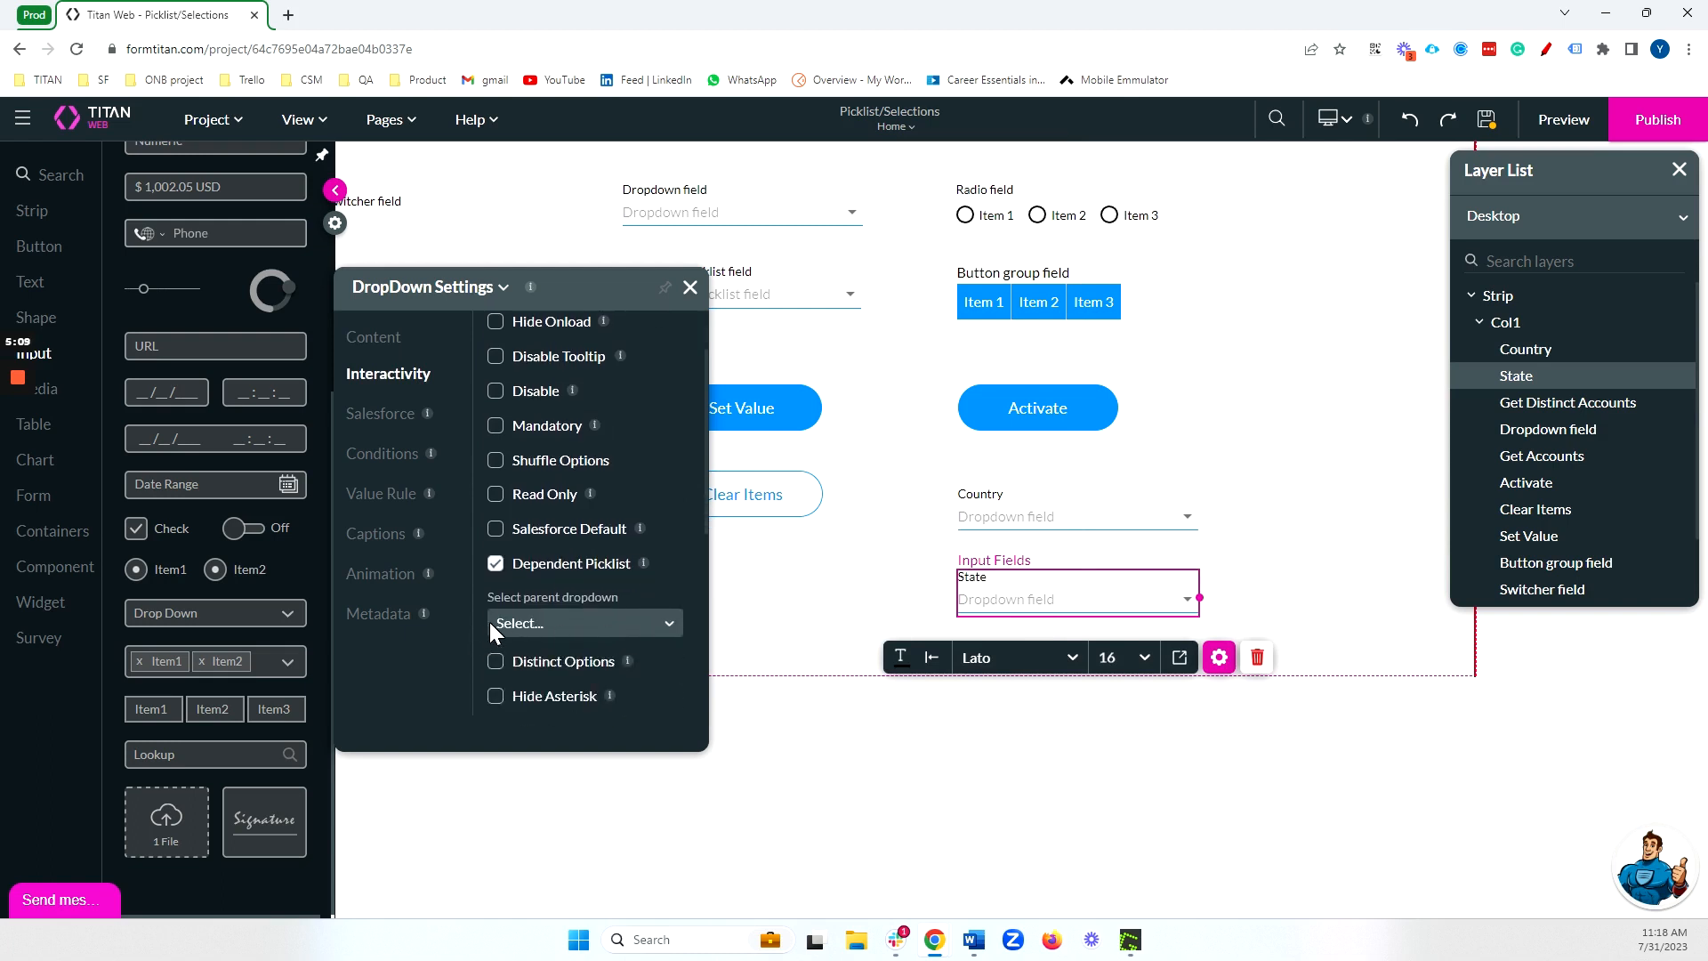
click(593, 623)
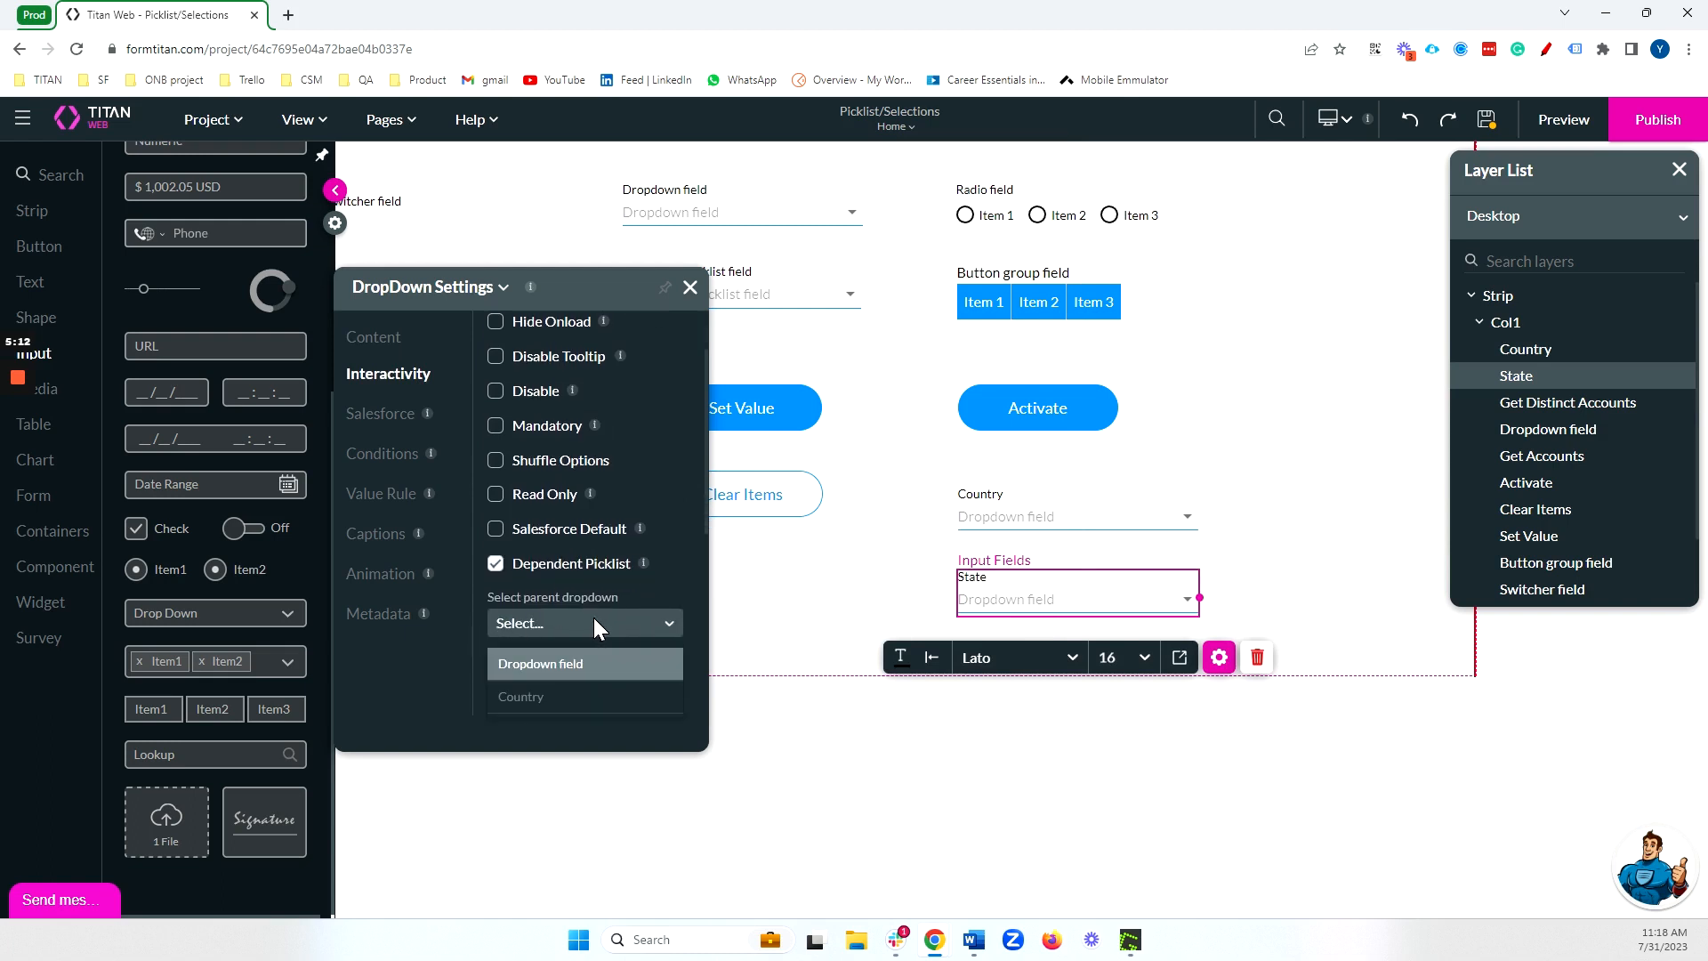
scroll(605, 635, down, 2)
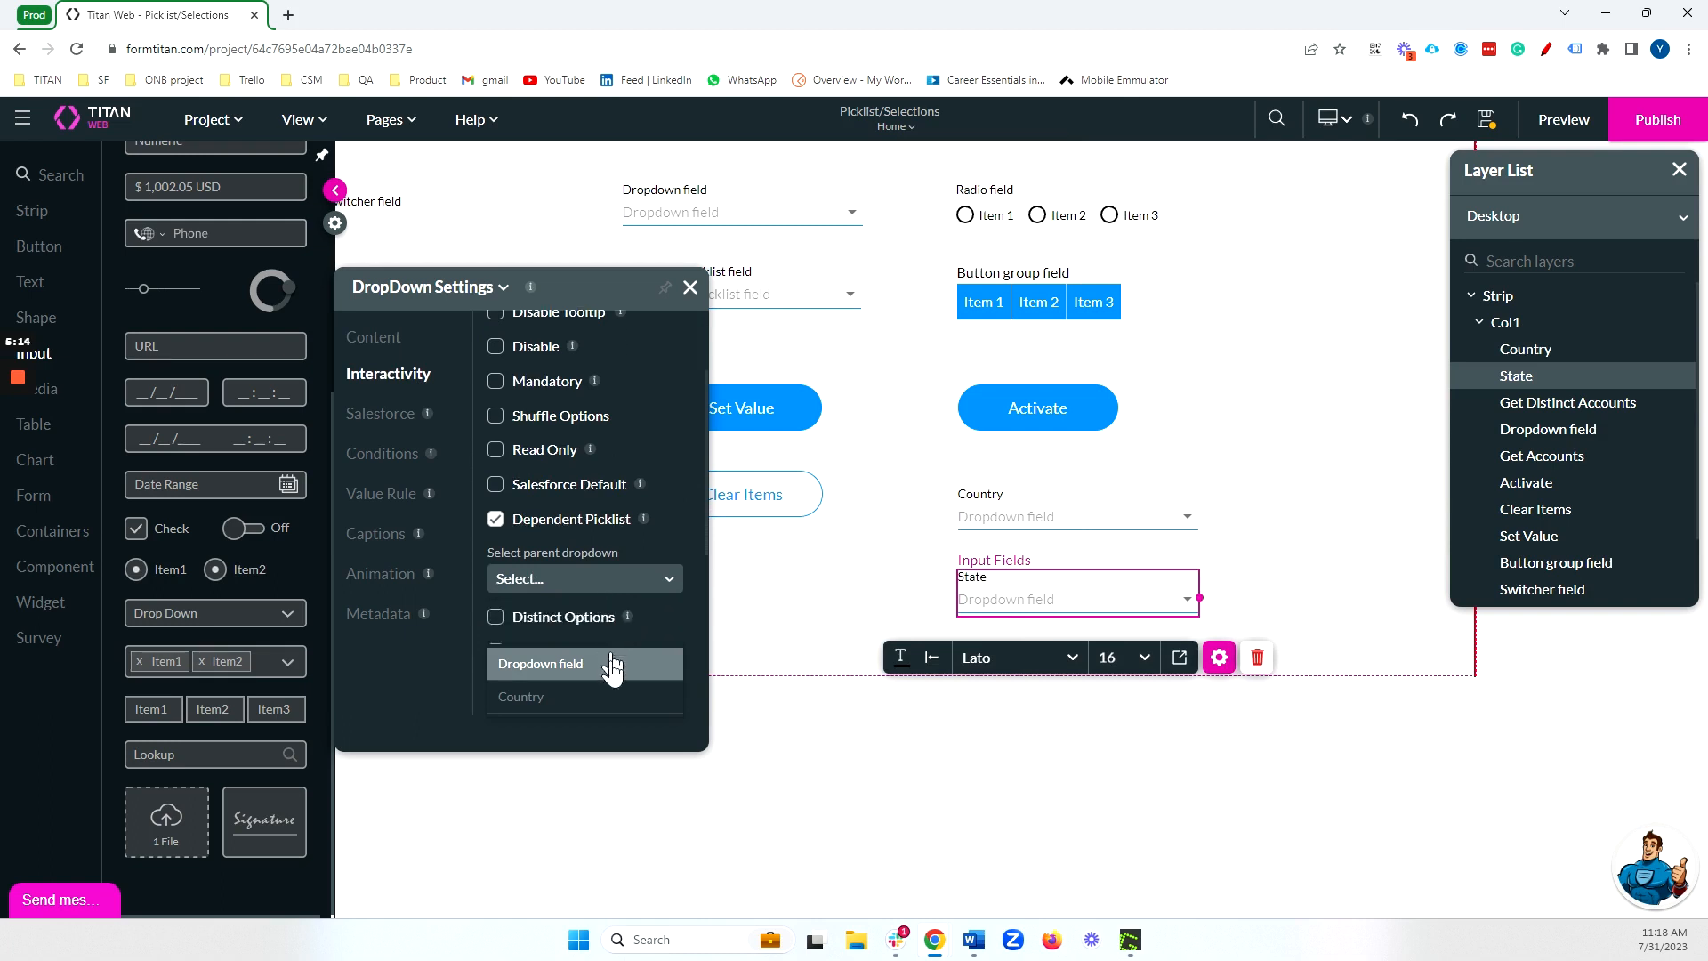
click(690, 288)
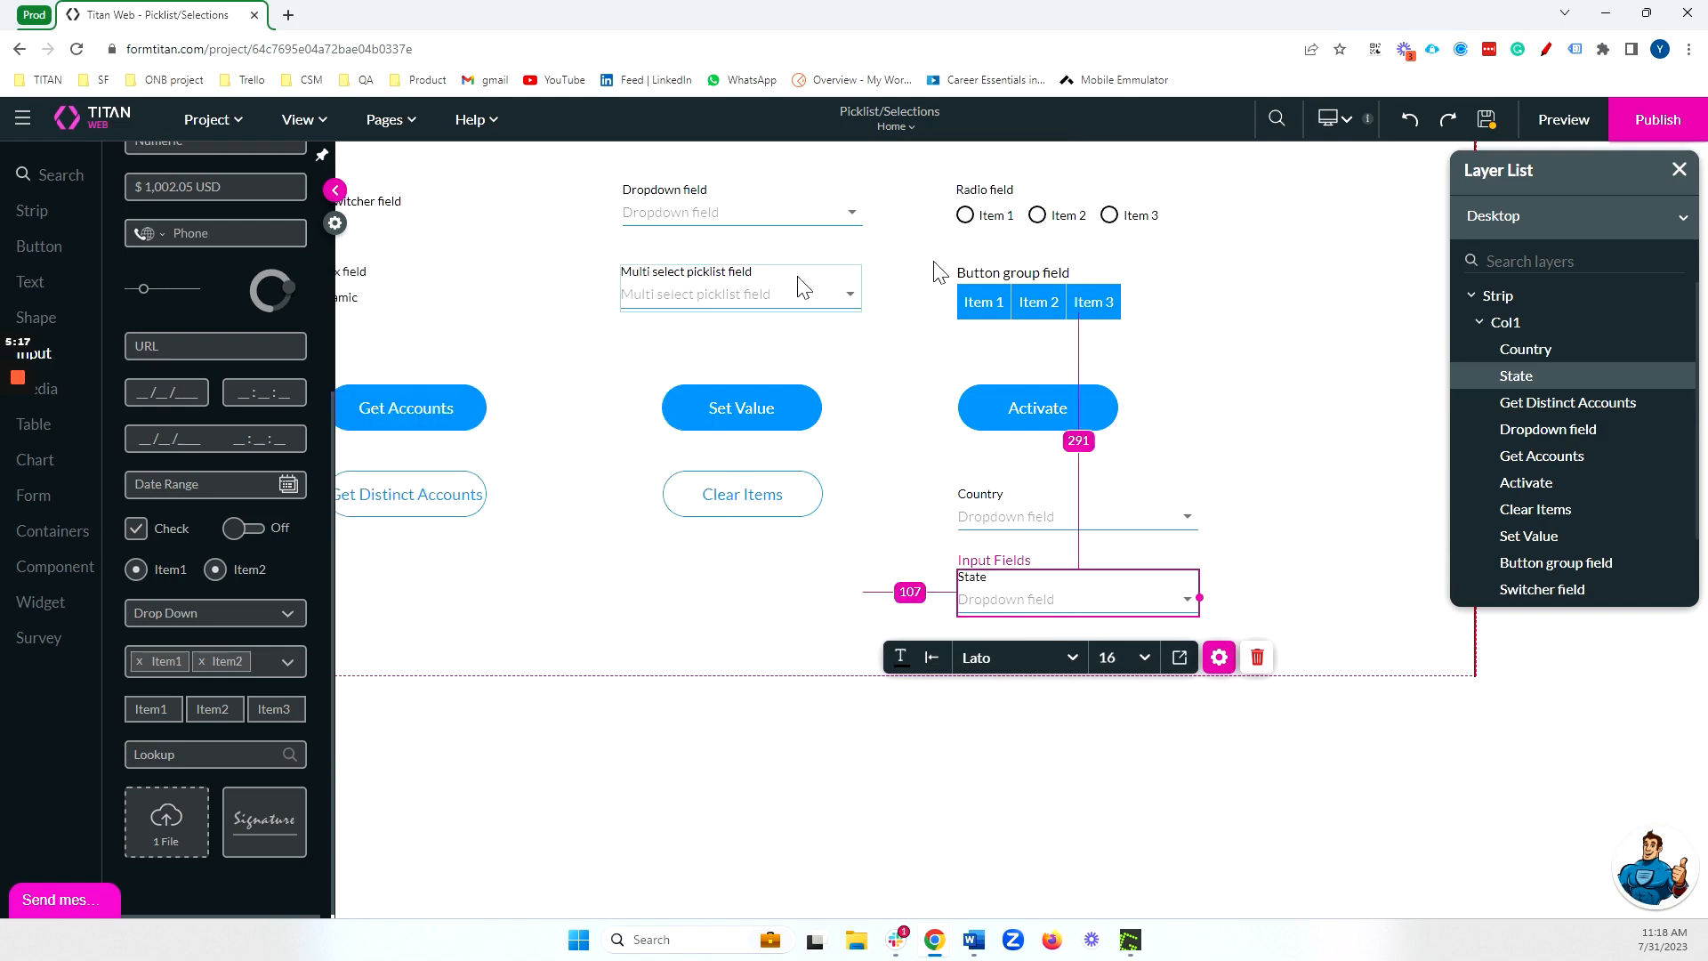
Preview the project, check the State options before and after choosing United States as the Country
click(1539, 124)
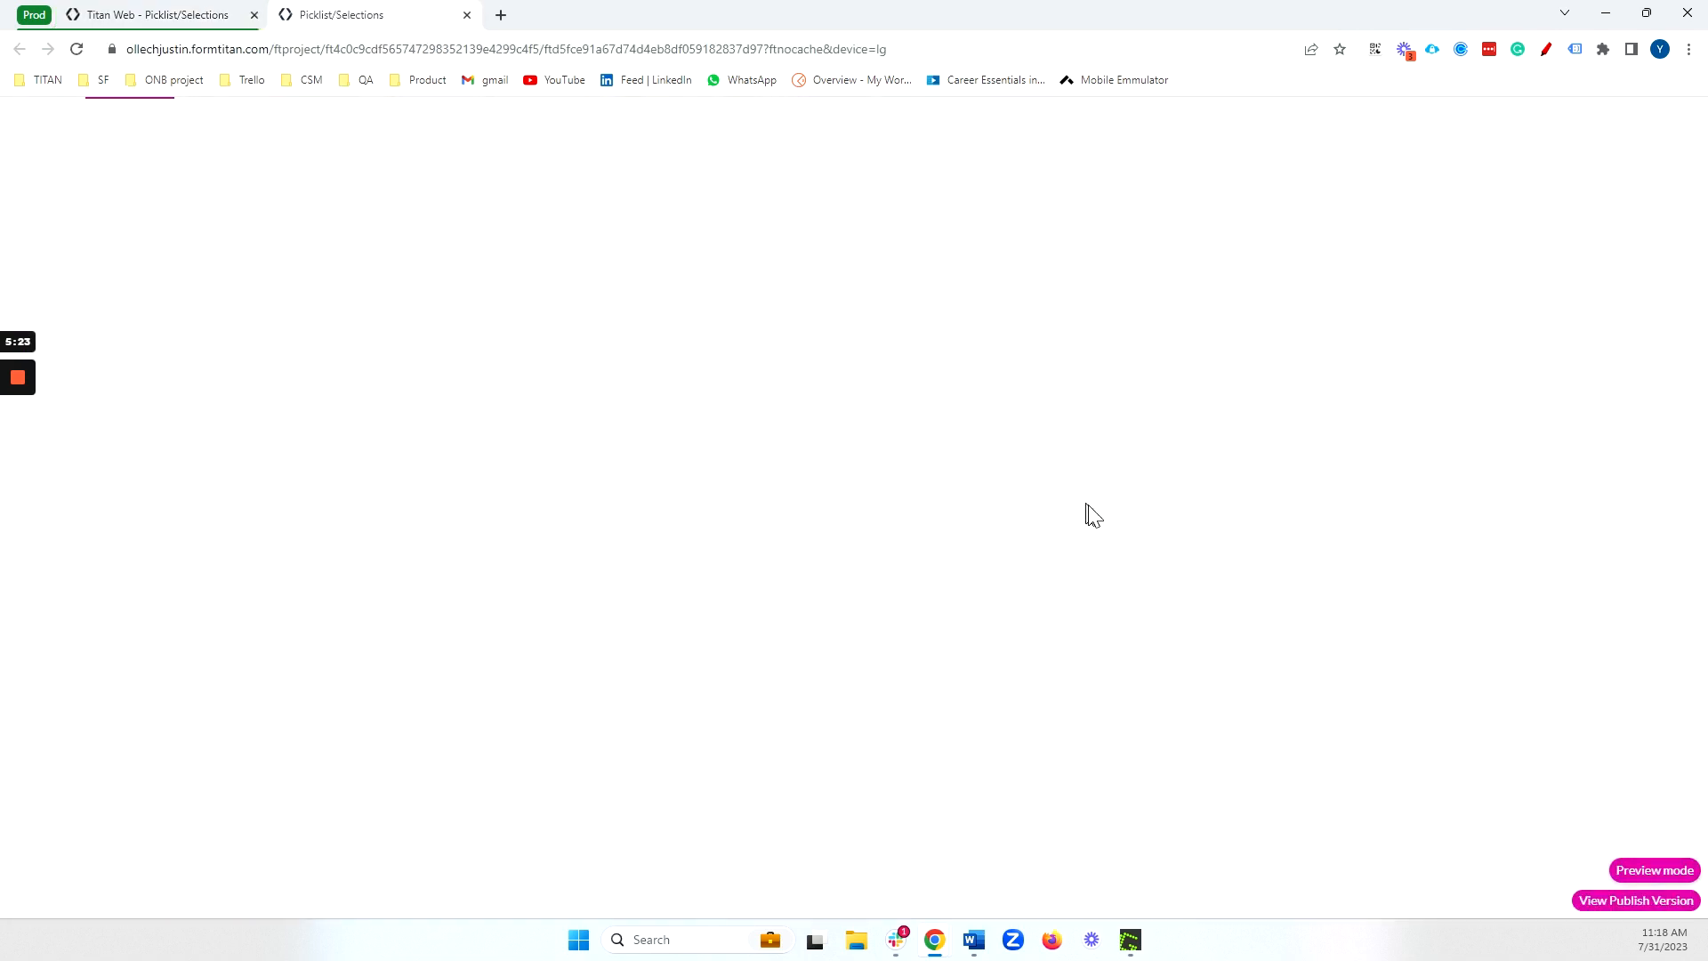
click(1058, 555)
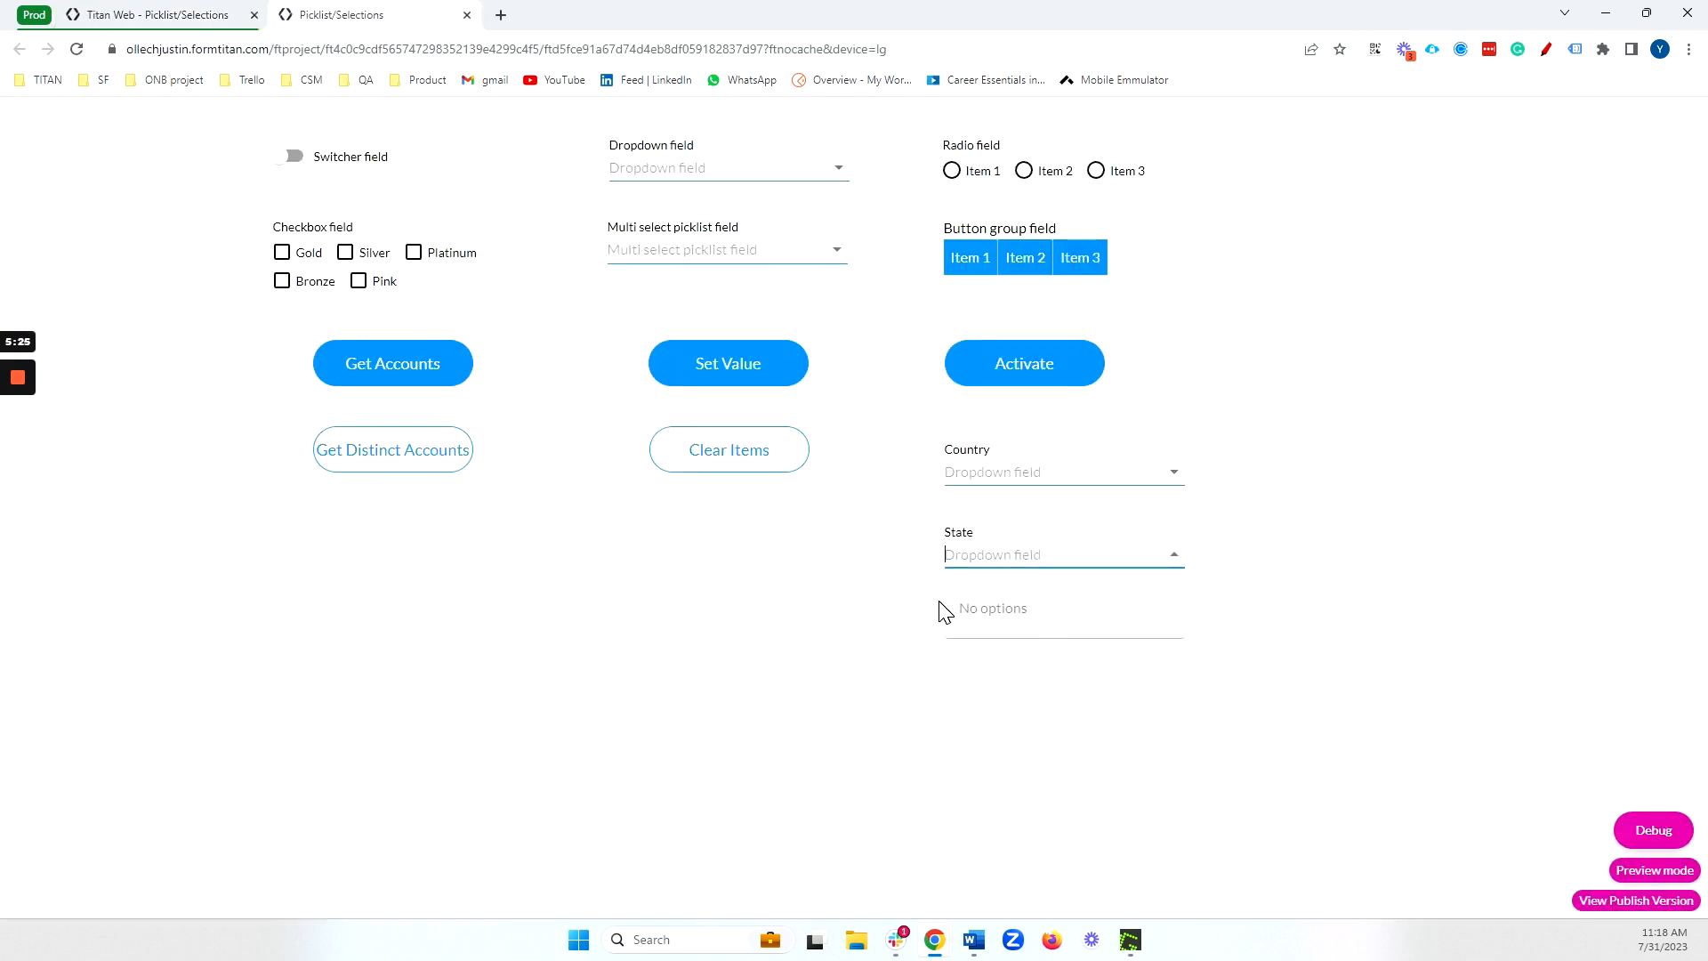
click(1059, 472)
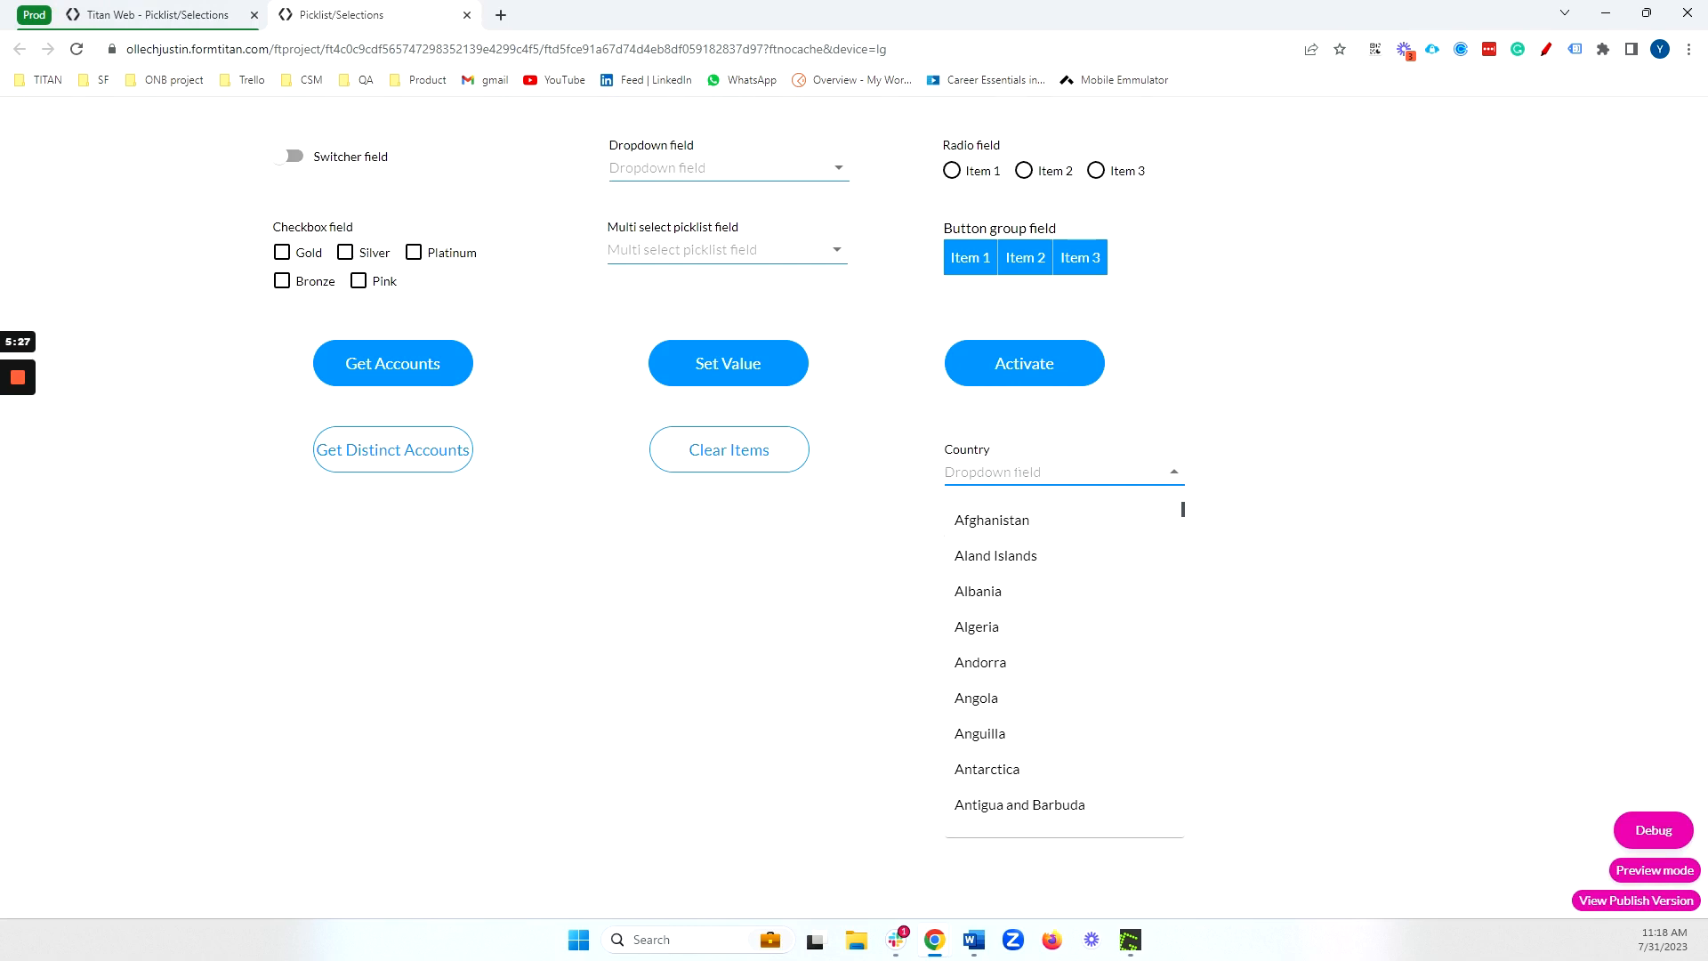
text(unit)
click(1068, 637)
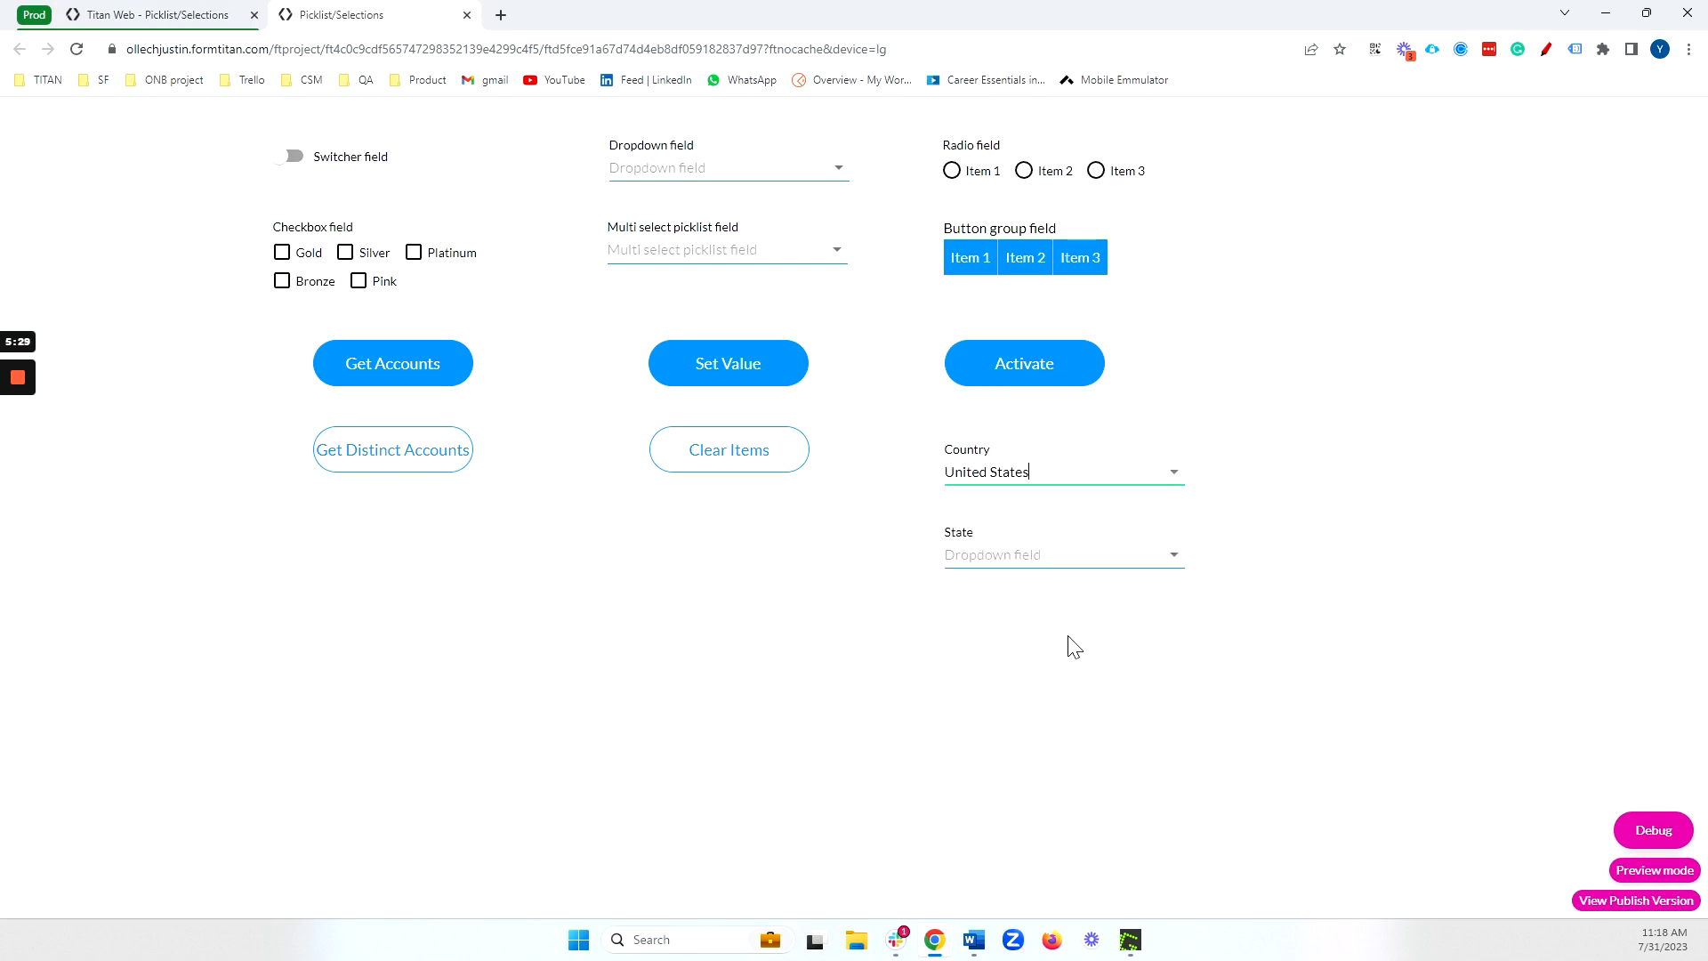
click(1068, 555)
scroll(1058, 383, down, 12)
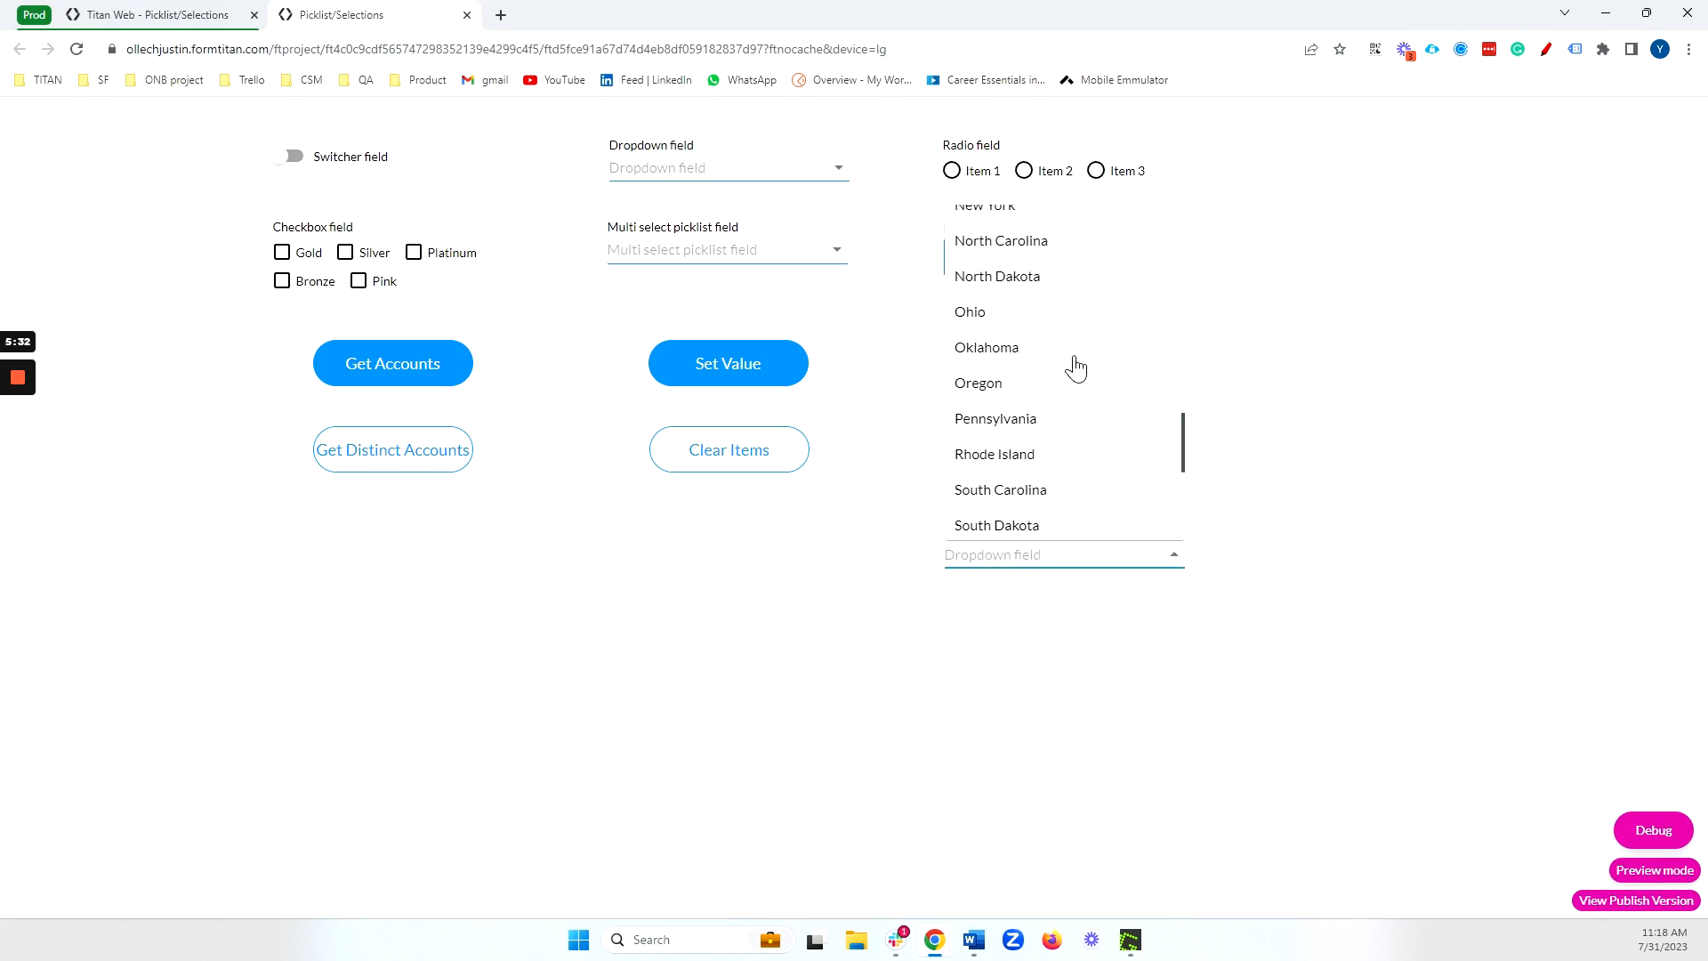
scroll(1076, 367, down, 4)
click(1388, 451)
Change the previewed Country to Turkmenistan, check the State options, and close the preview
click(1056, 468)
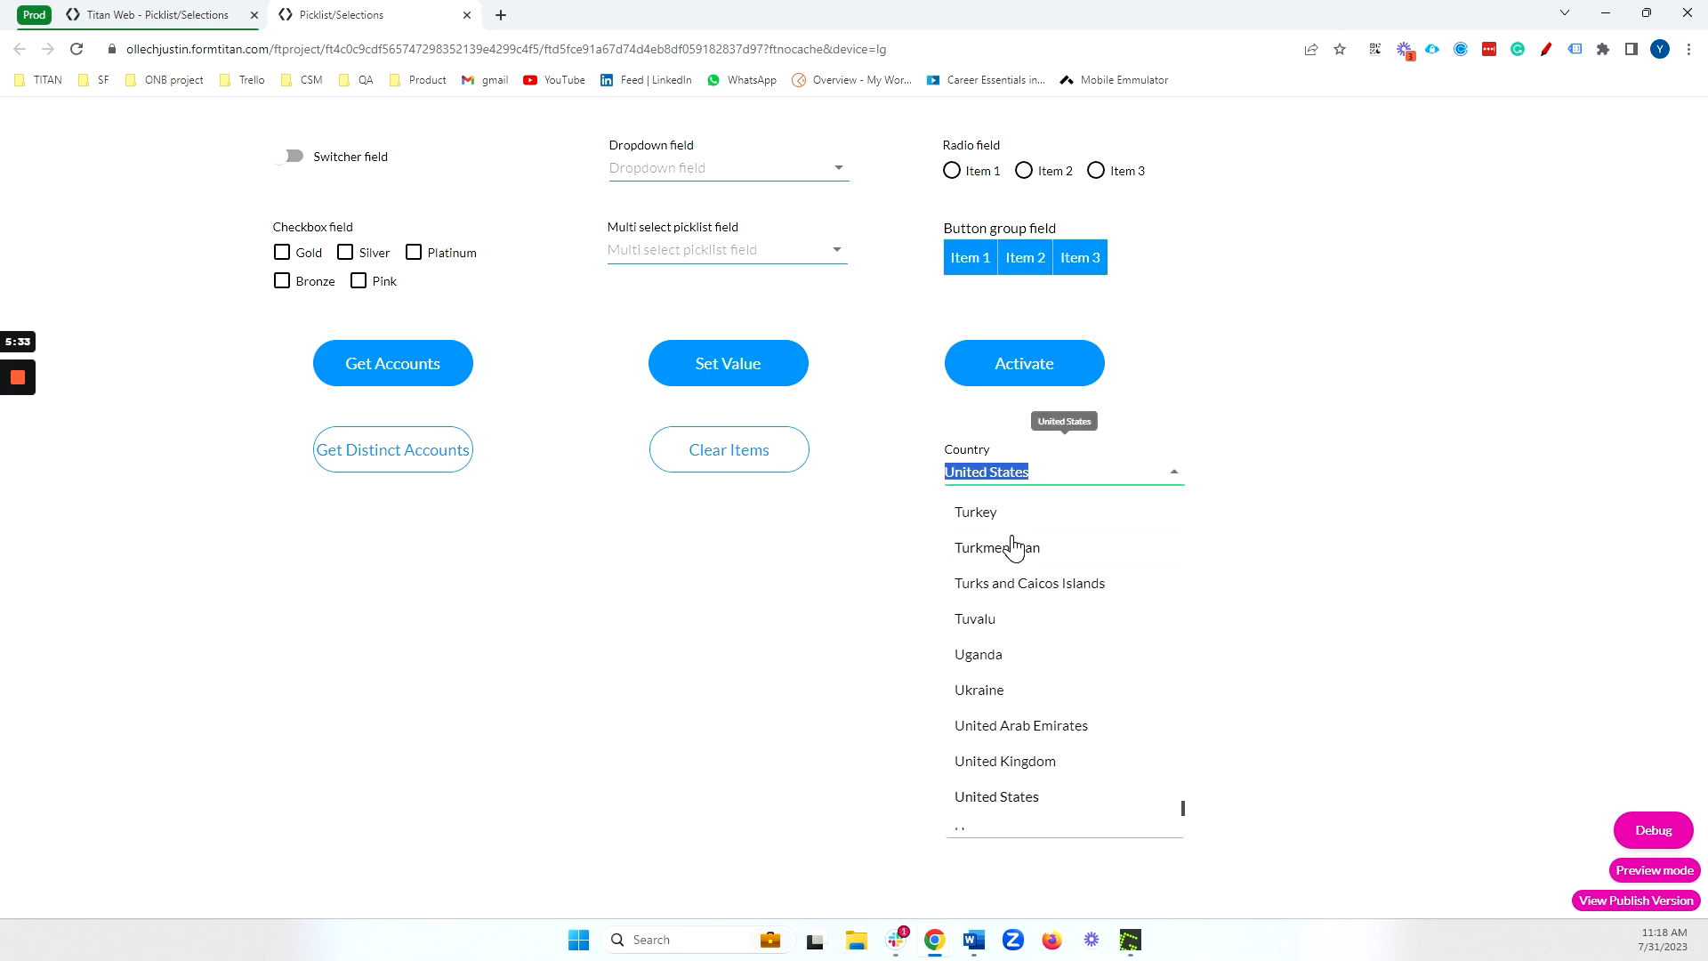
click(1013, 545)
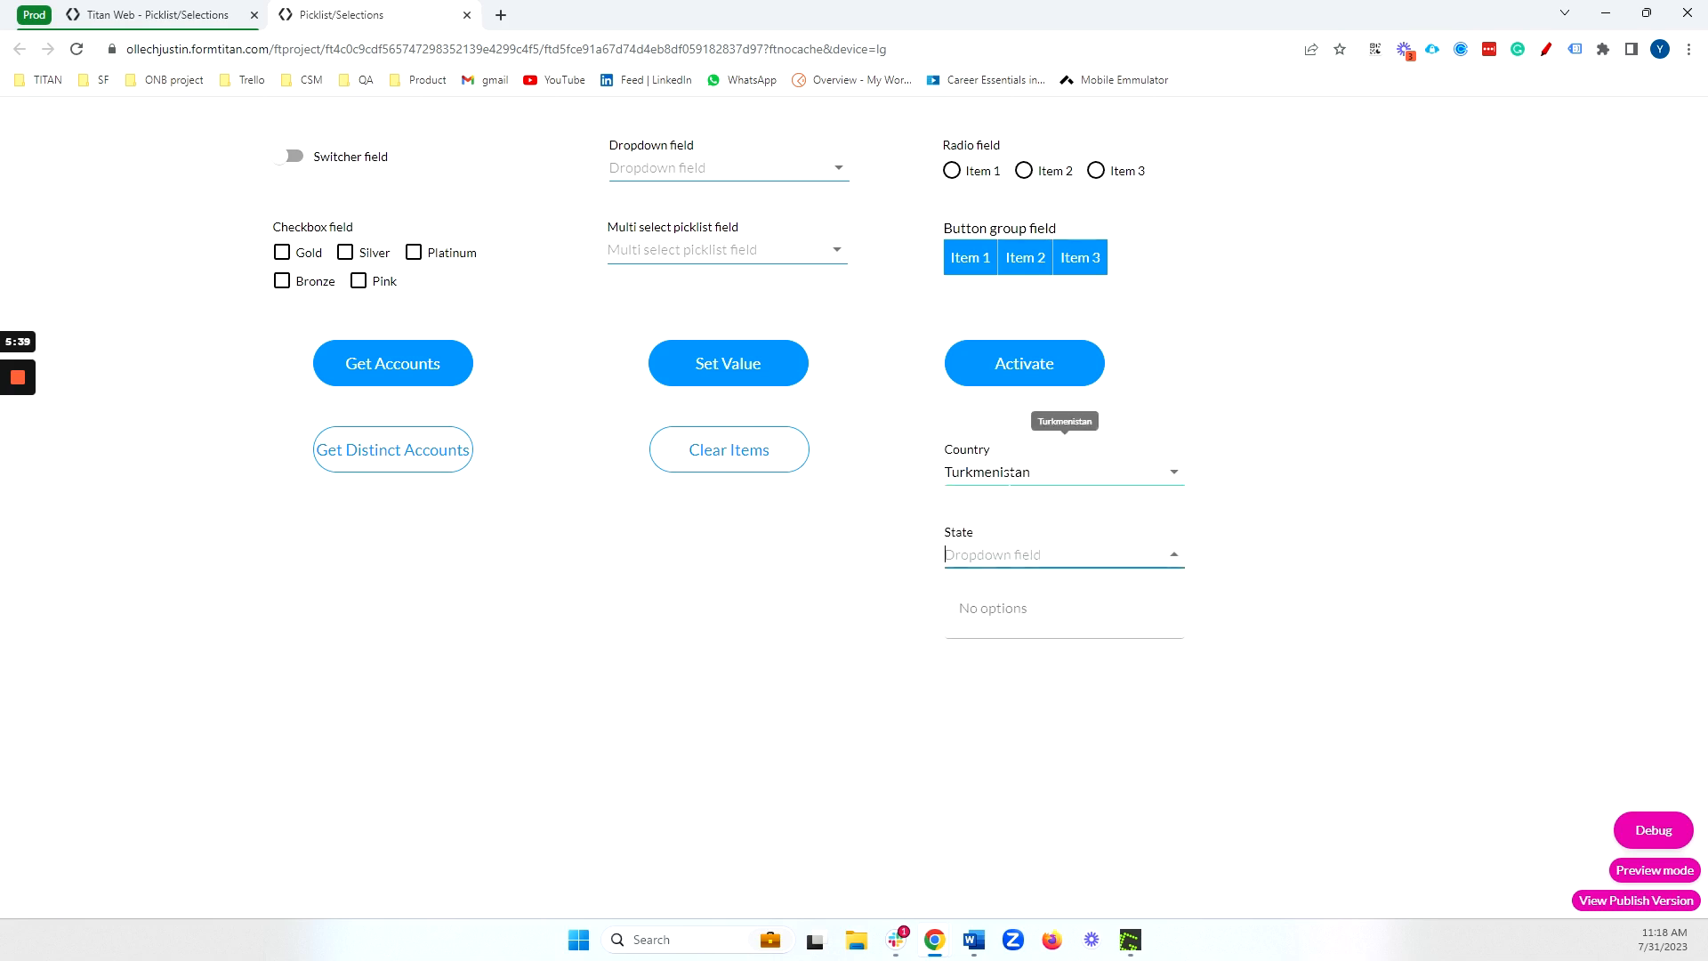
click(467, 16)
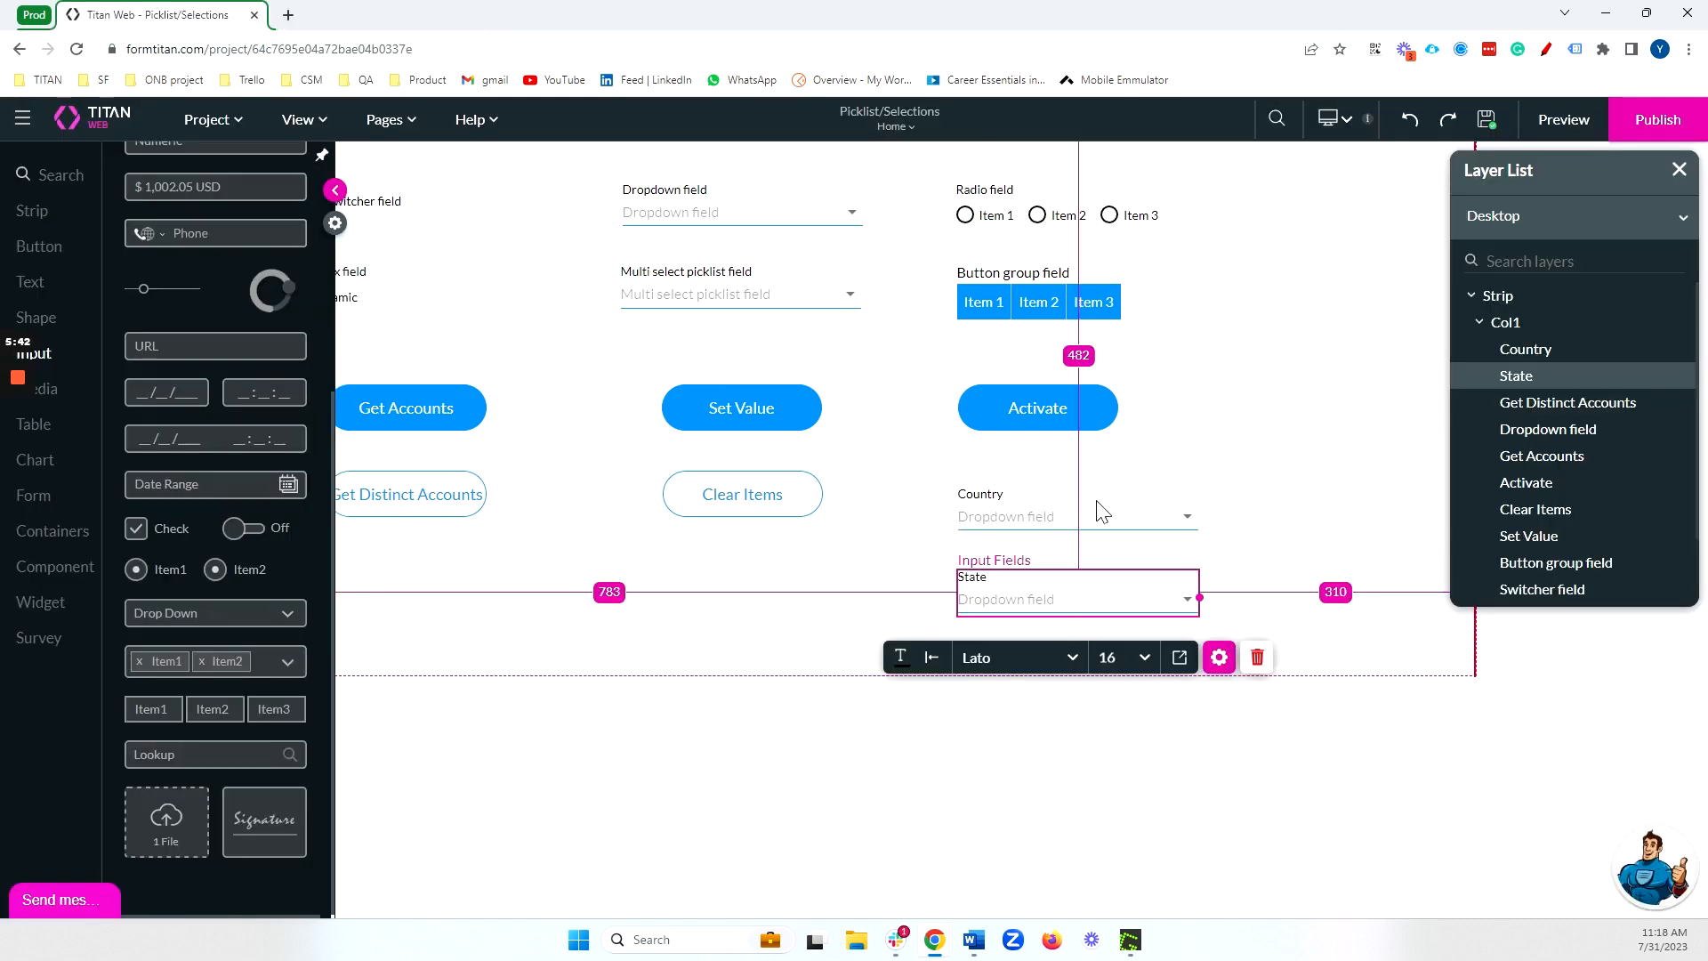
Delete the State and Country dropdowns from the strip
key(Delete)
click(1079, 511)
key(Delete)
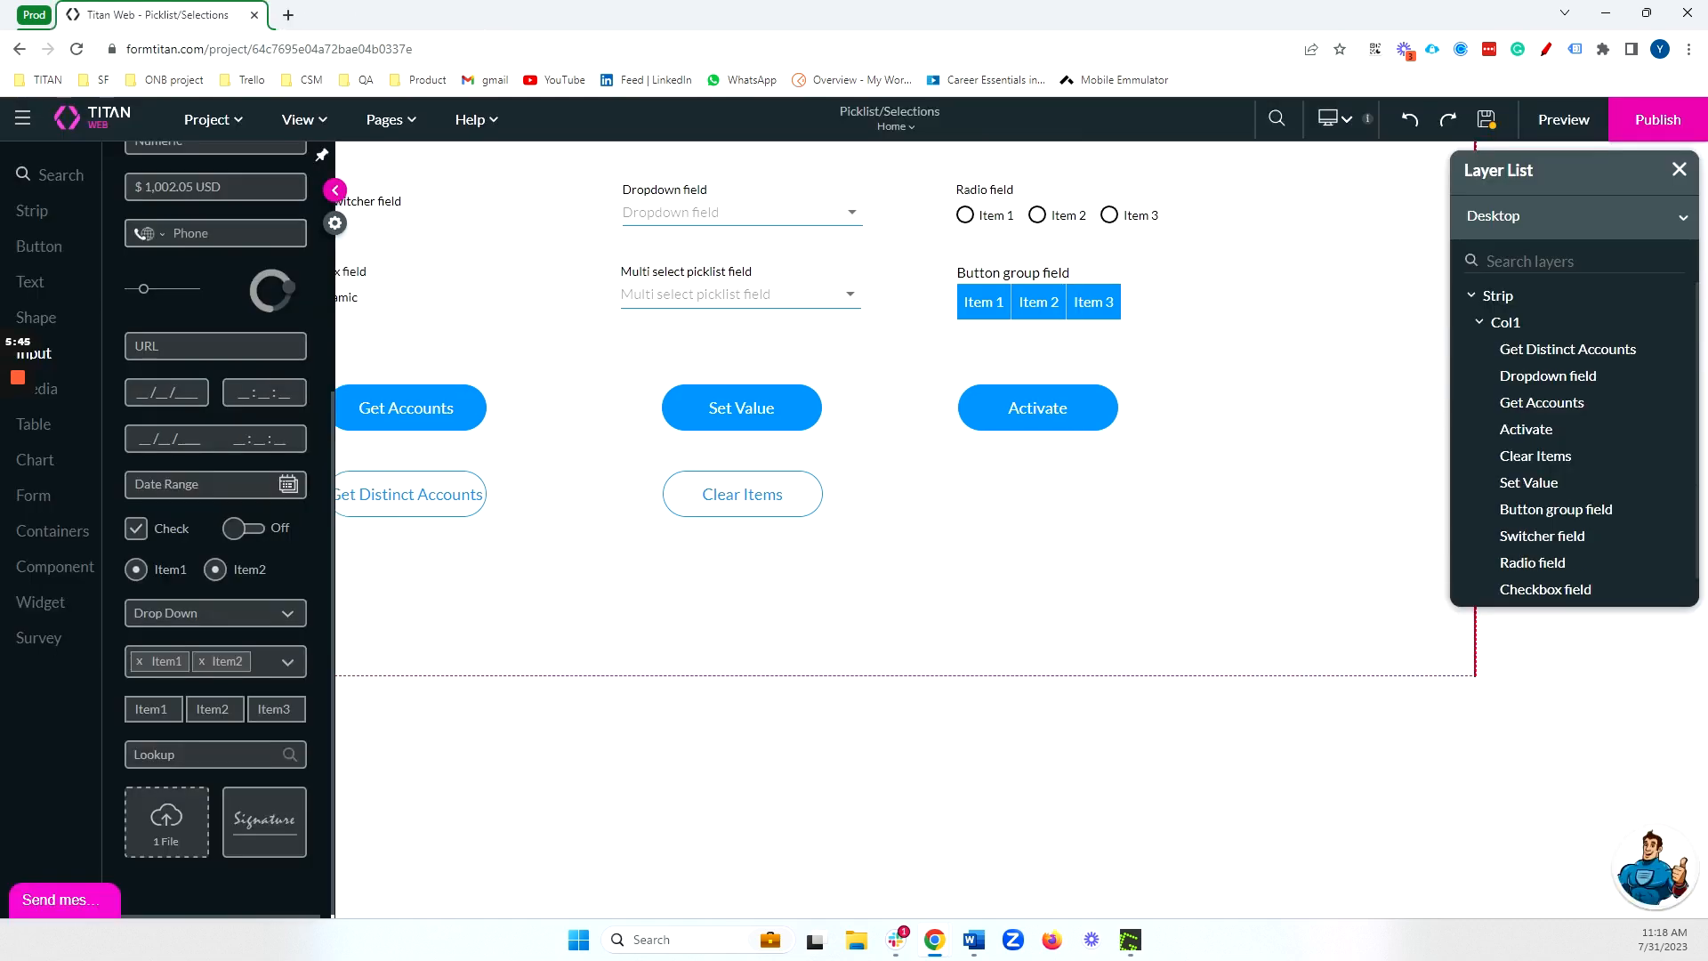
click(931, 516)
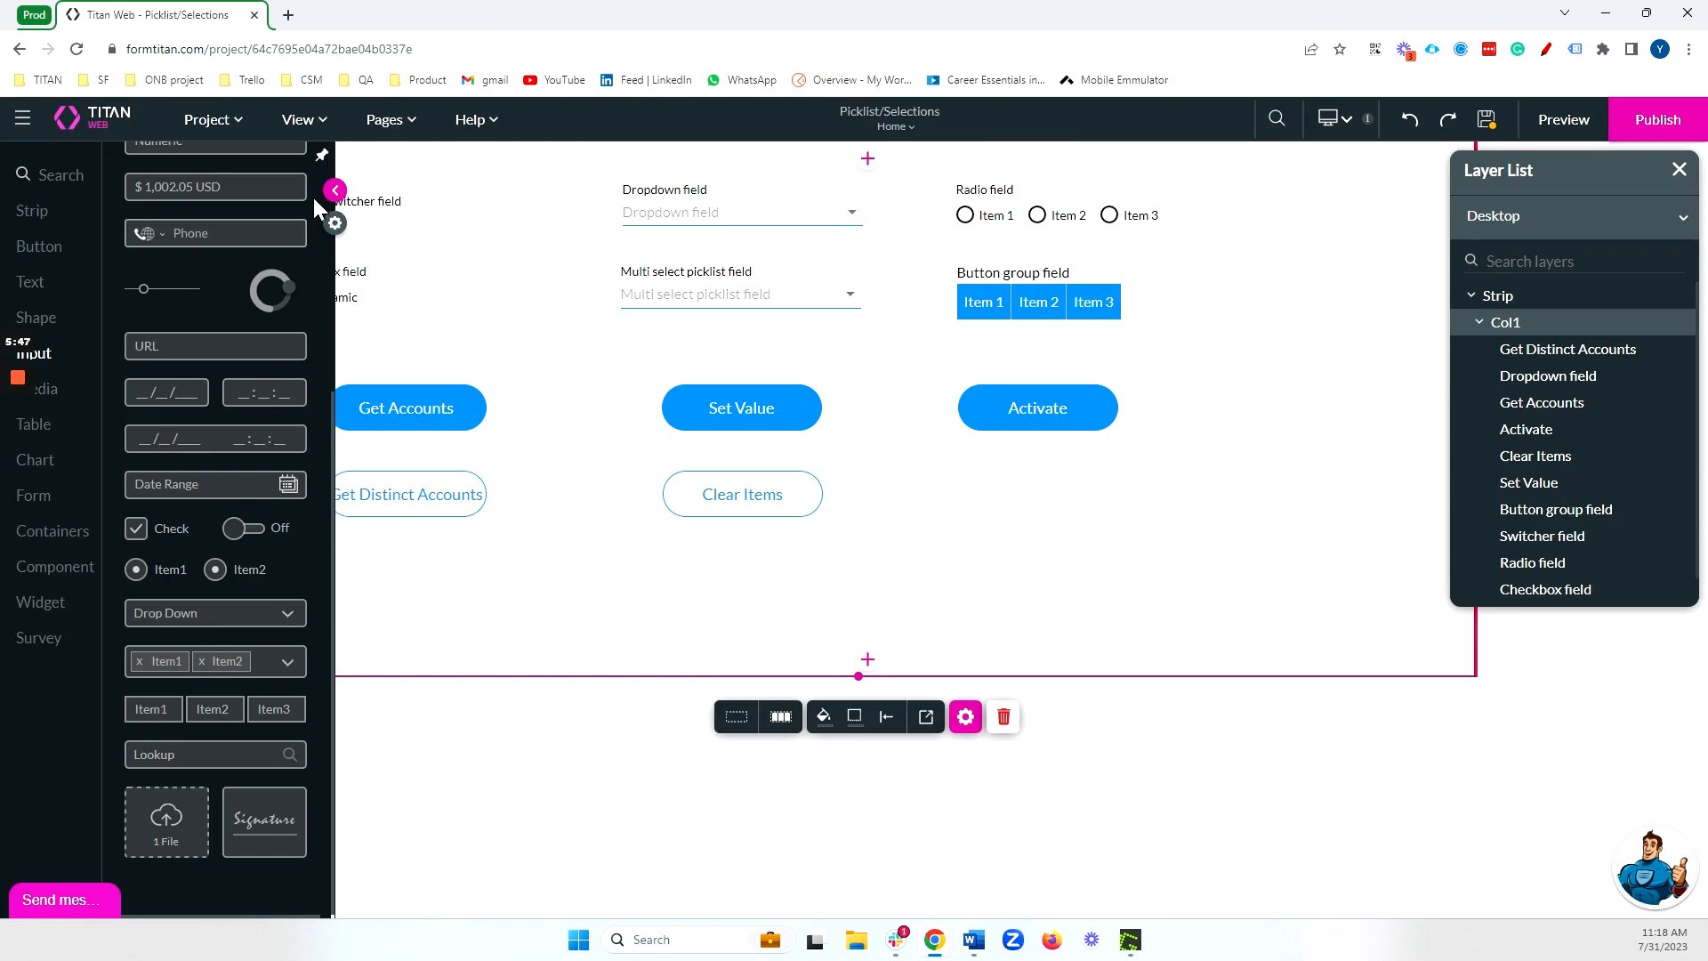
Collapse the elements panel, open the Dropdown field's settings to review its dynamic content options, and close them
click(334, 190)
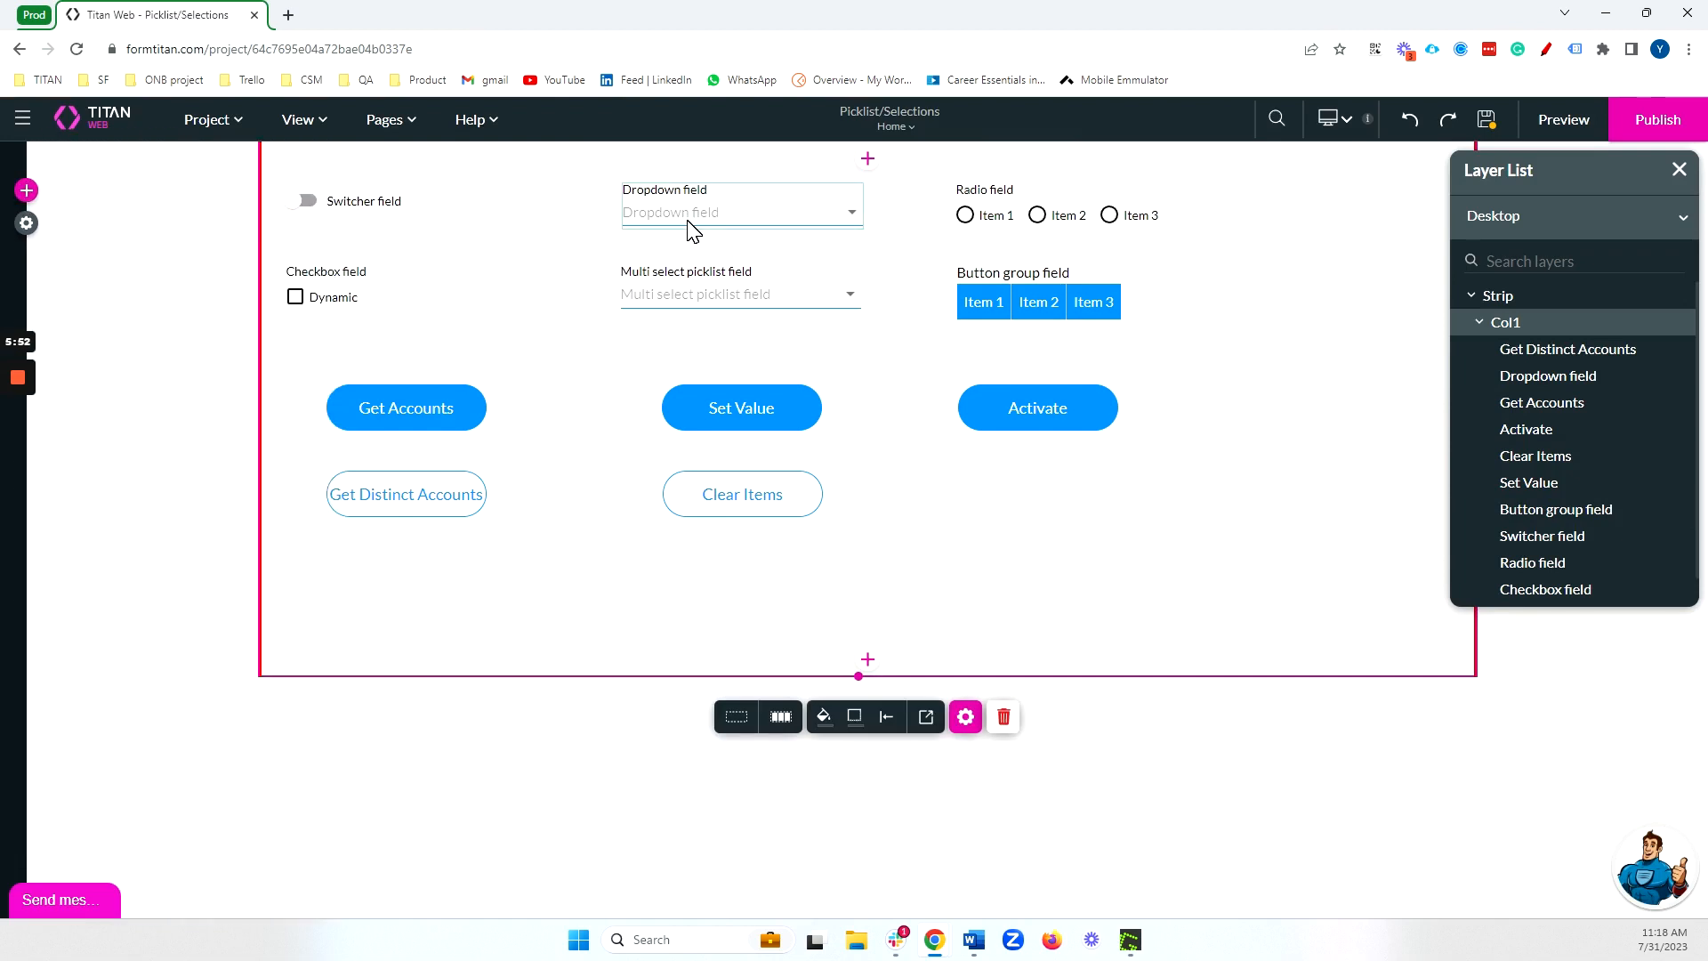
click(689, 220)
click(1078, 273)
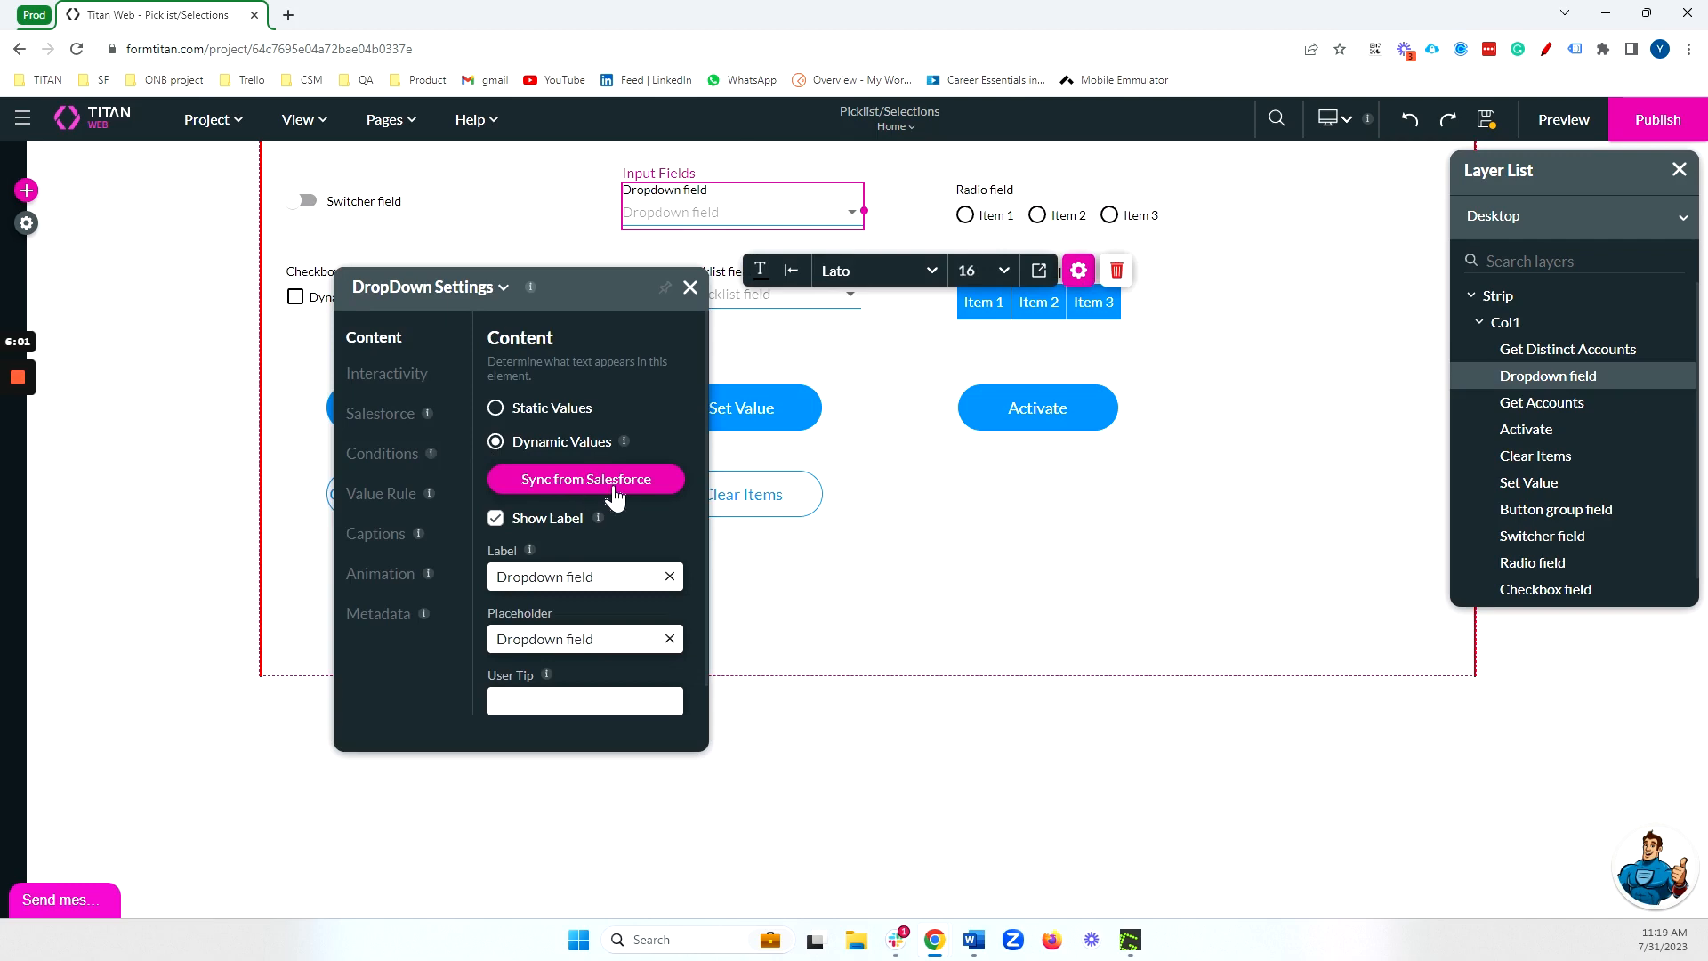
click(691, 287)
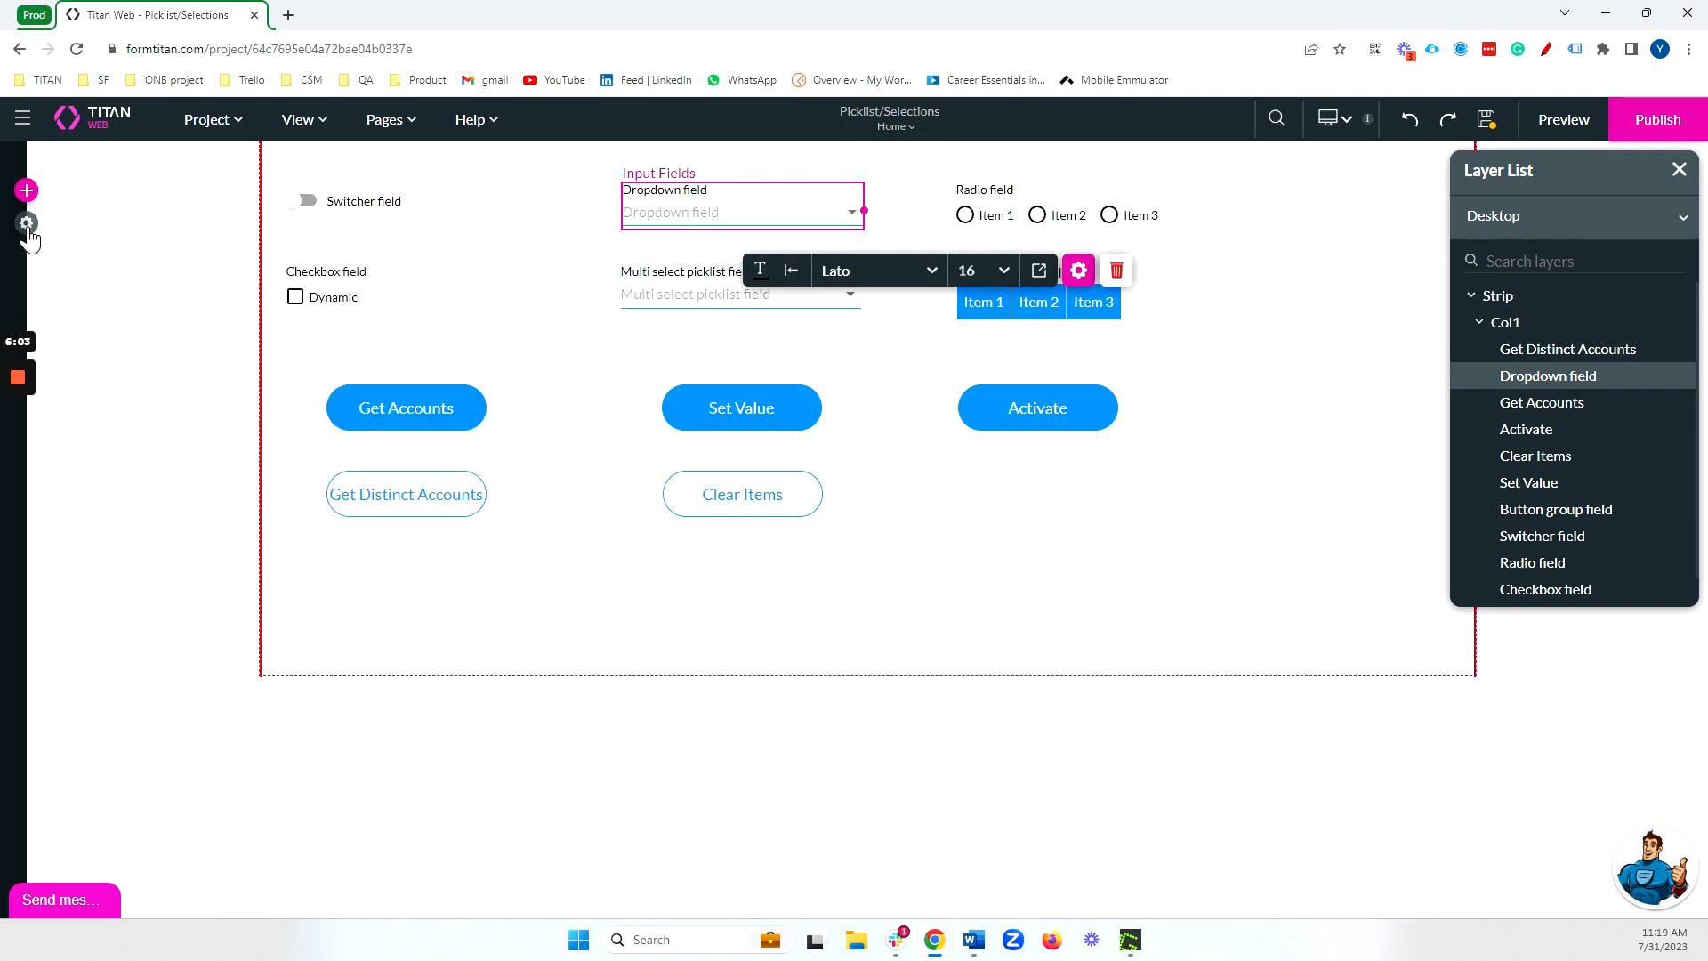
Open the Account get integration in the project's Salesforce settings and examine its mapping, filtered to mapped elements
click(26, 224)
click(46, 400)
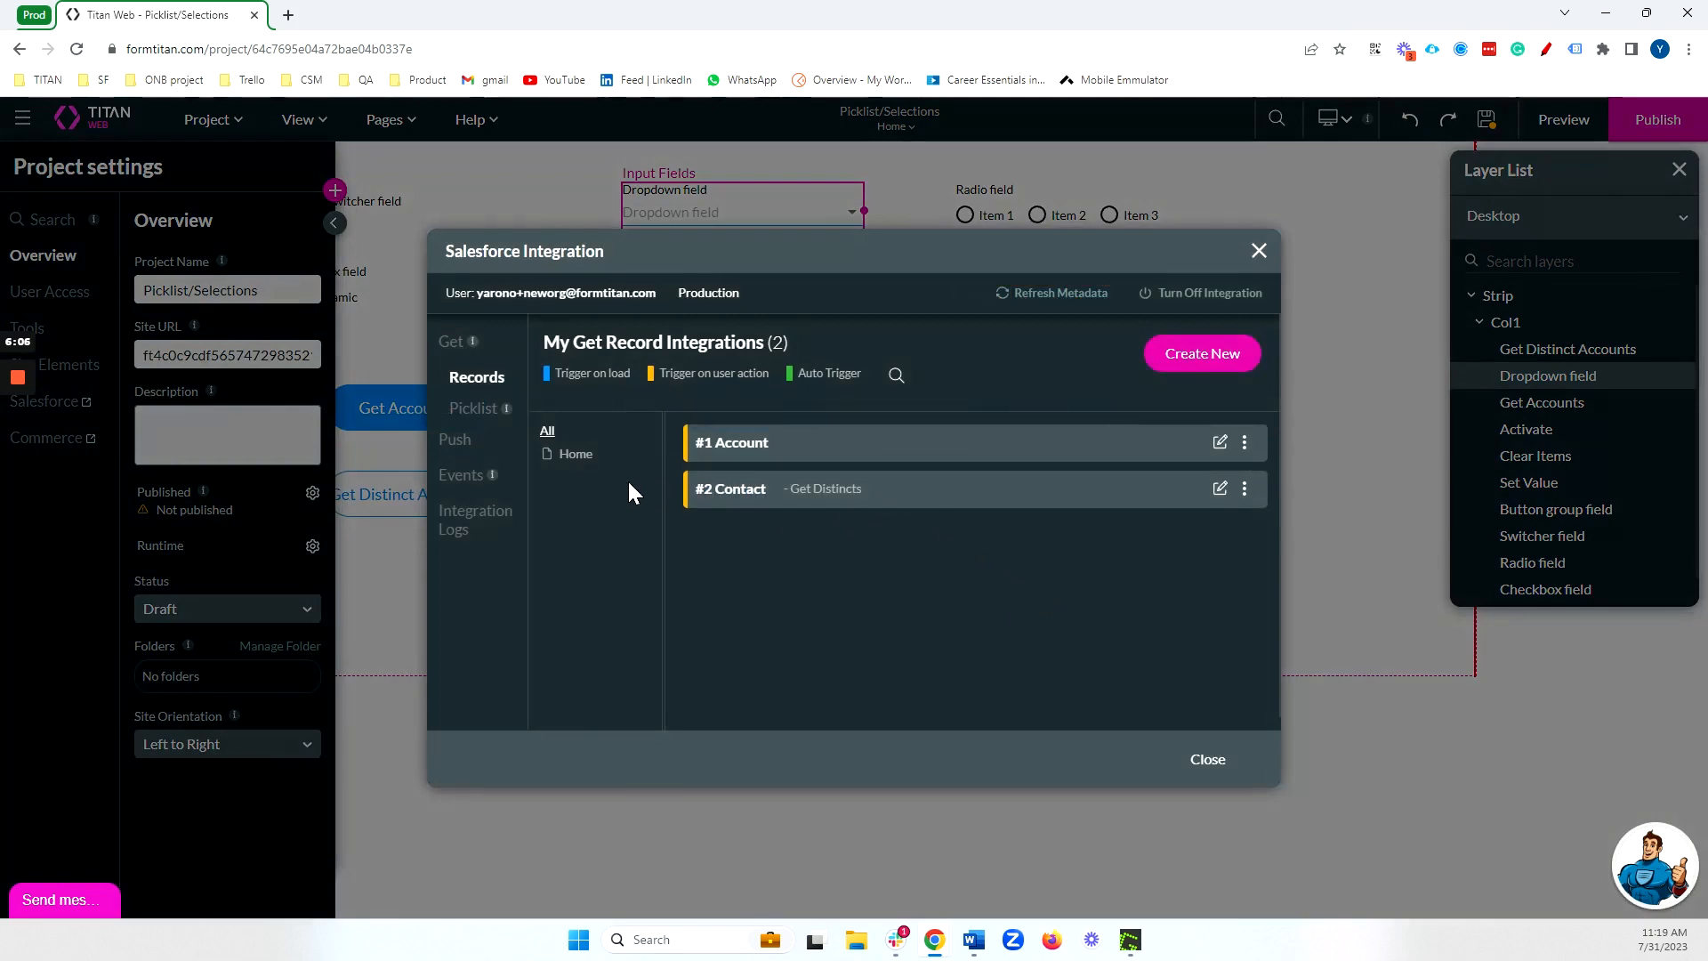
click(1220, 443)
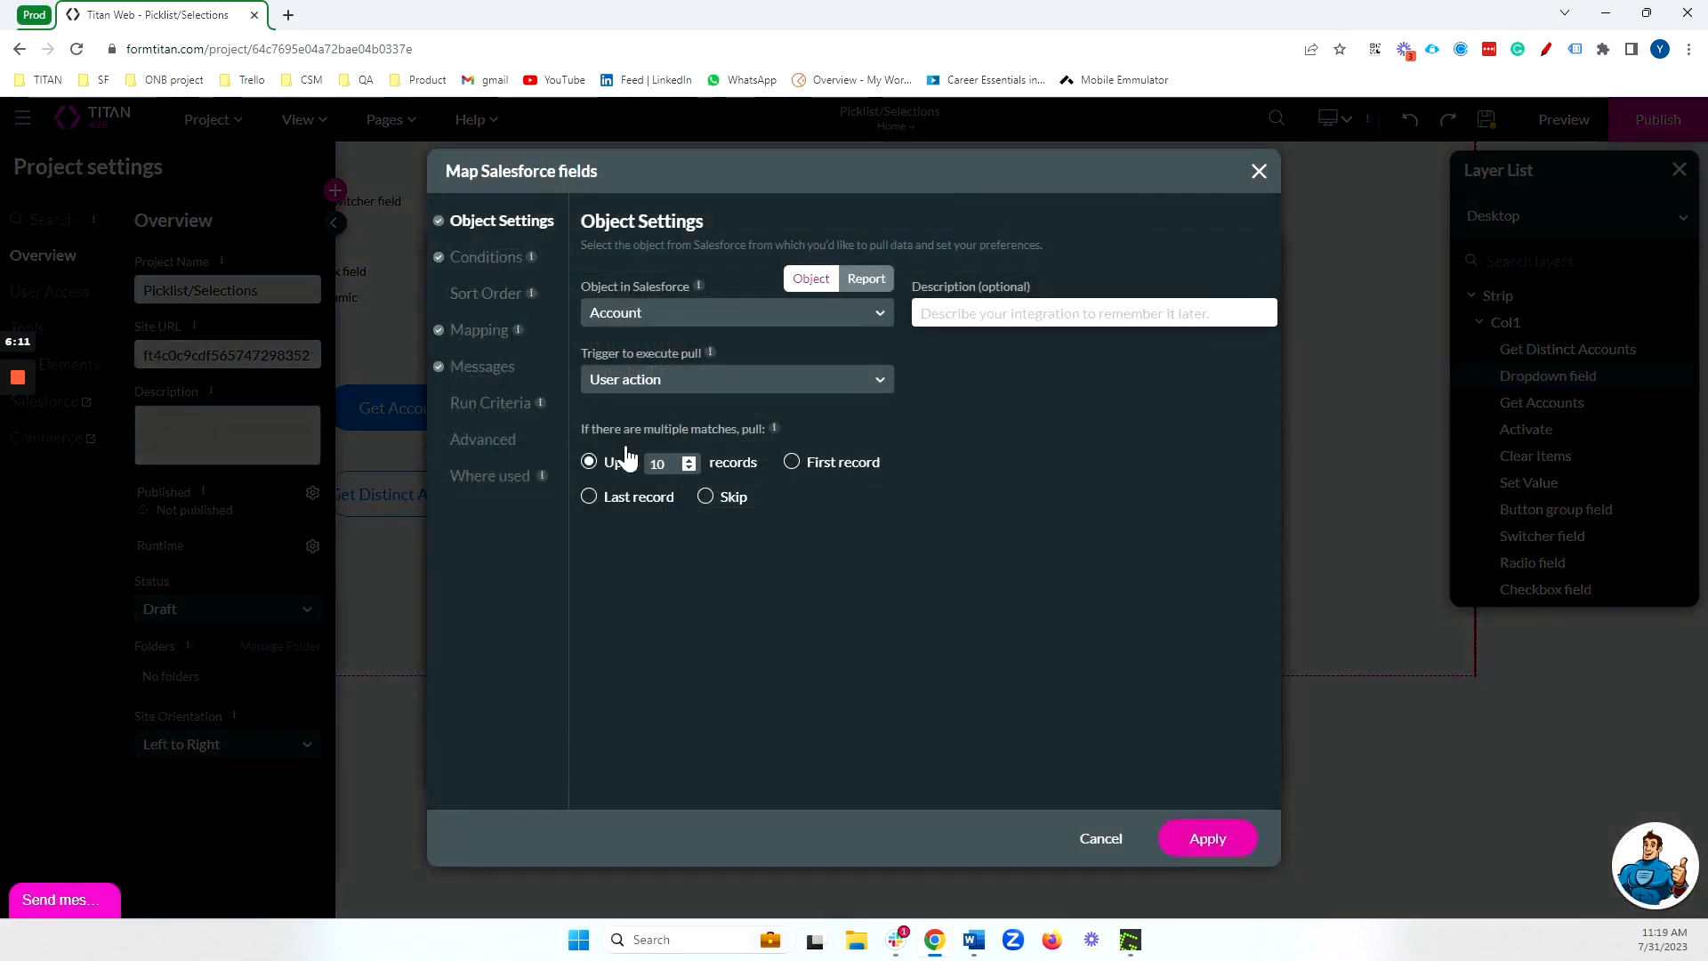
click(488, 335)
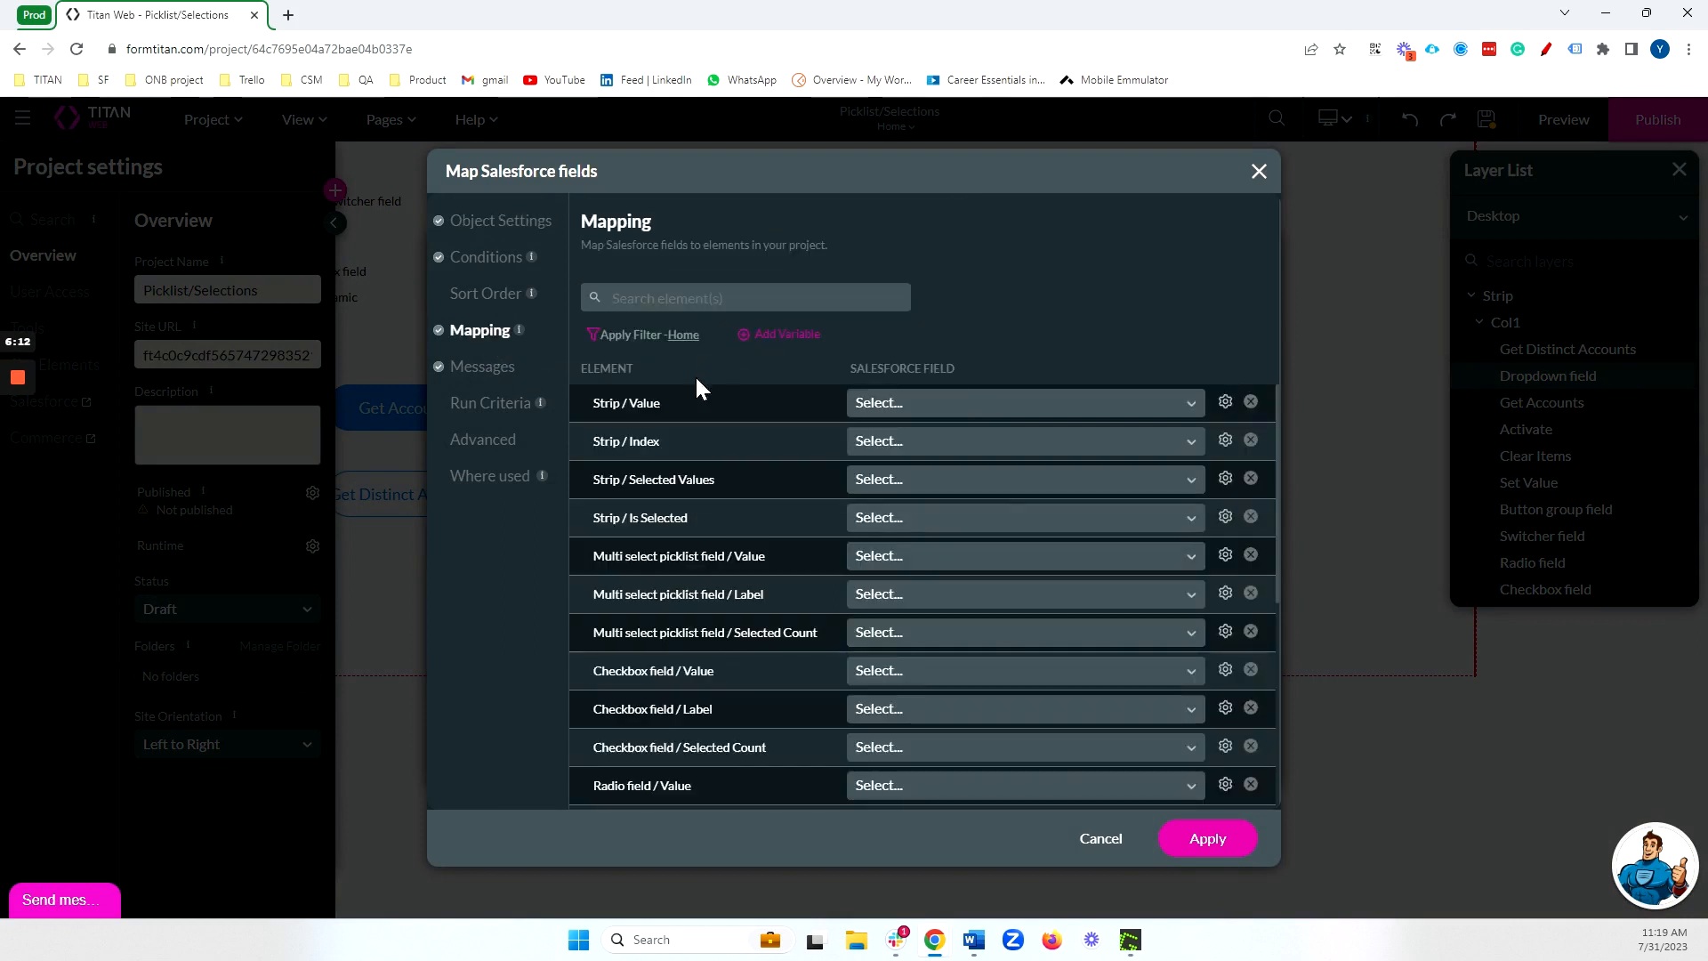
click(669, 336)
click(660, 429)
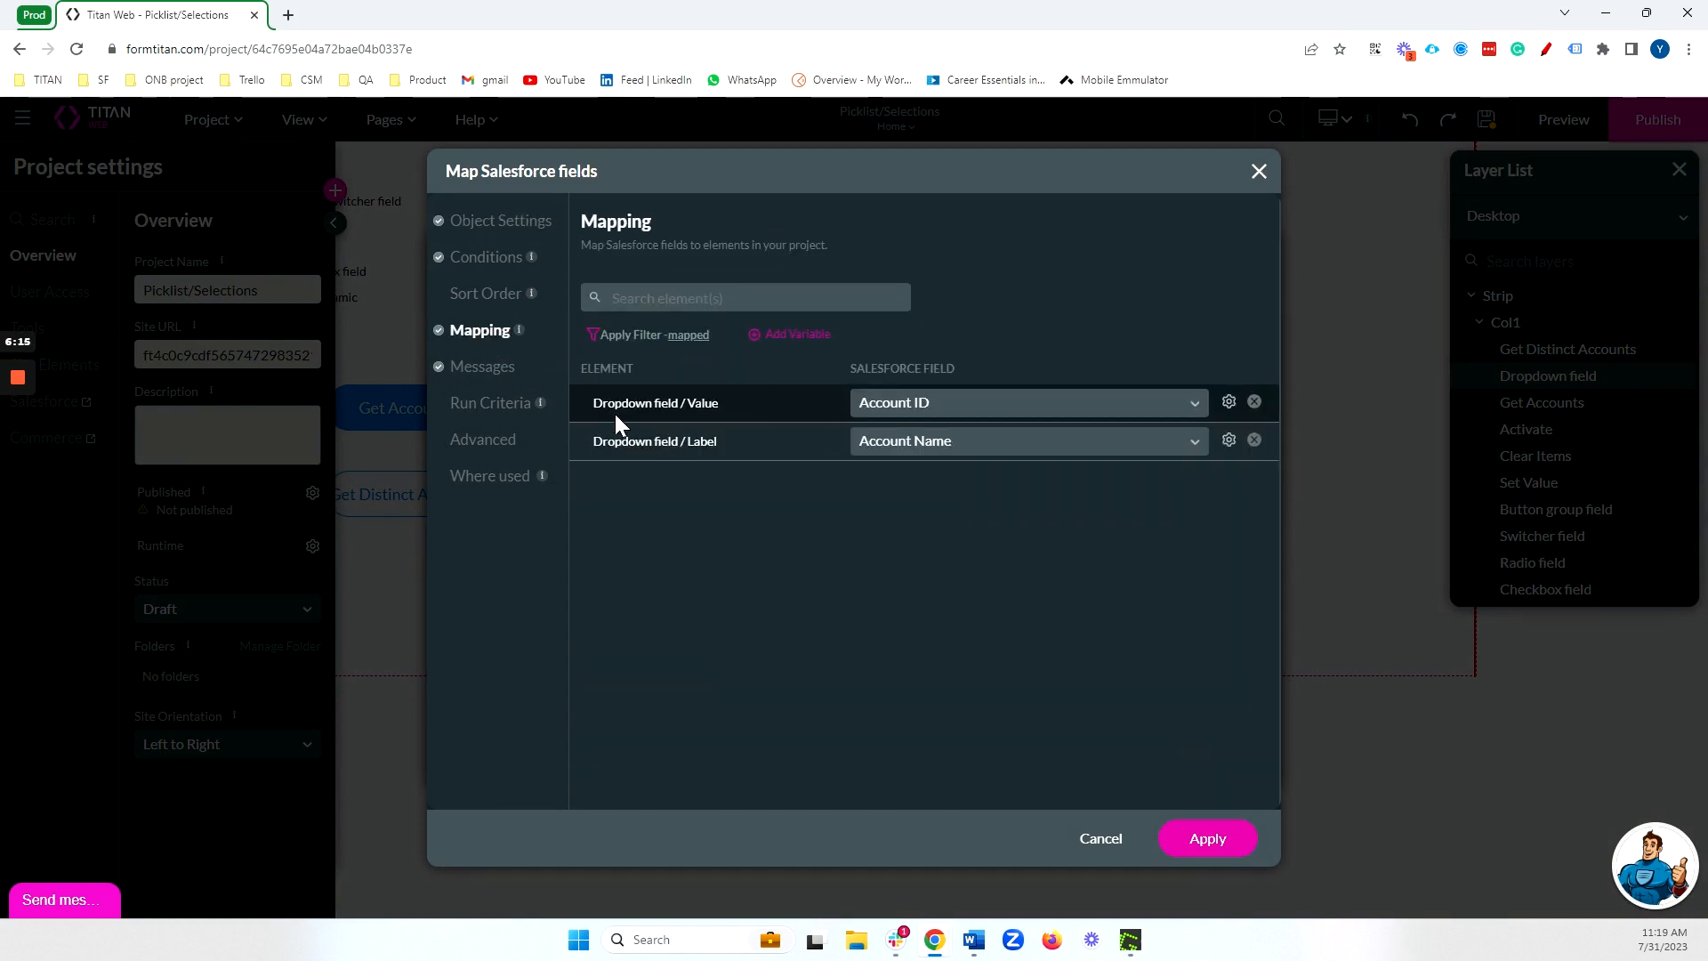
drag(590, 404, 899, 408)
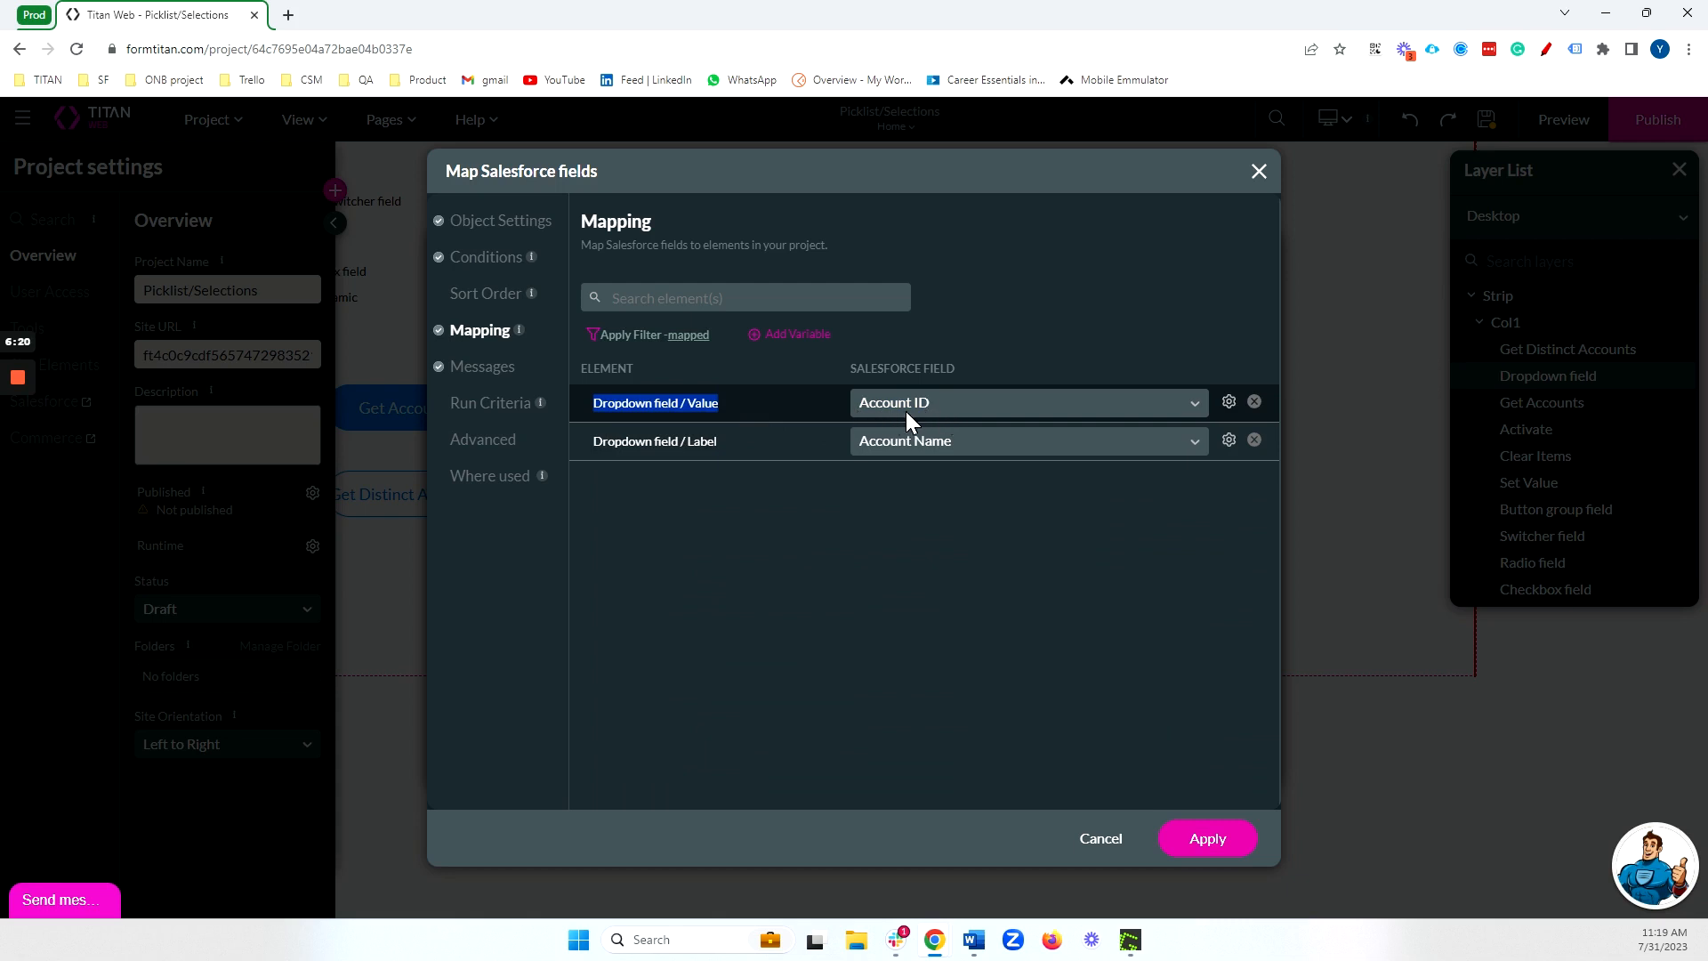
double_click(701, 404)
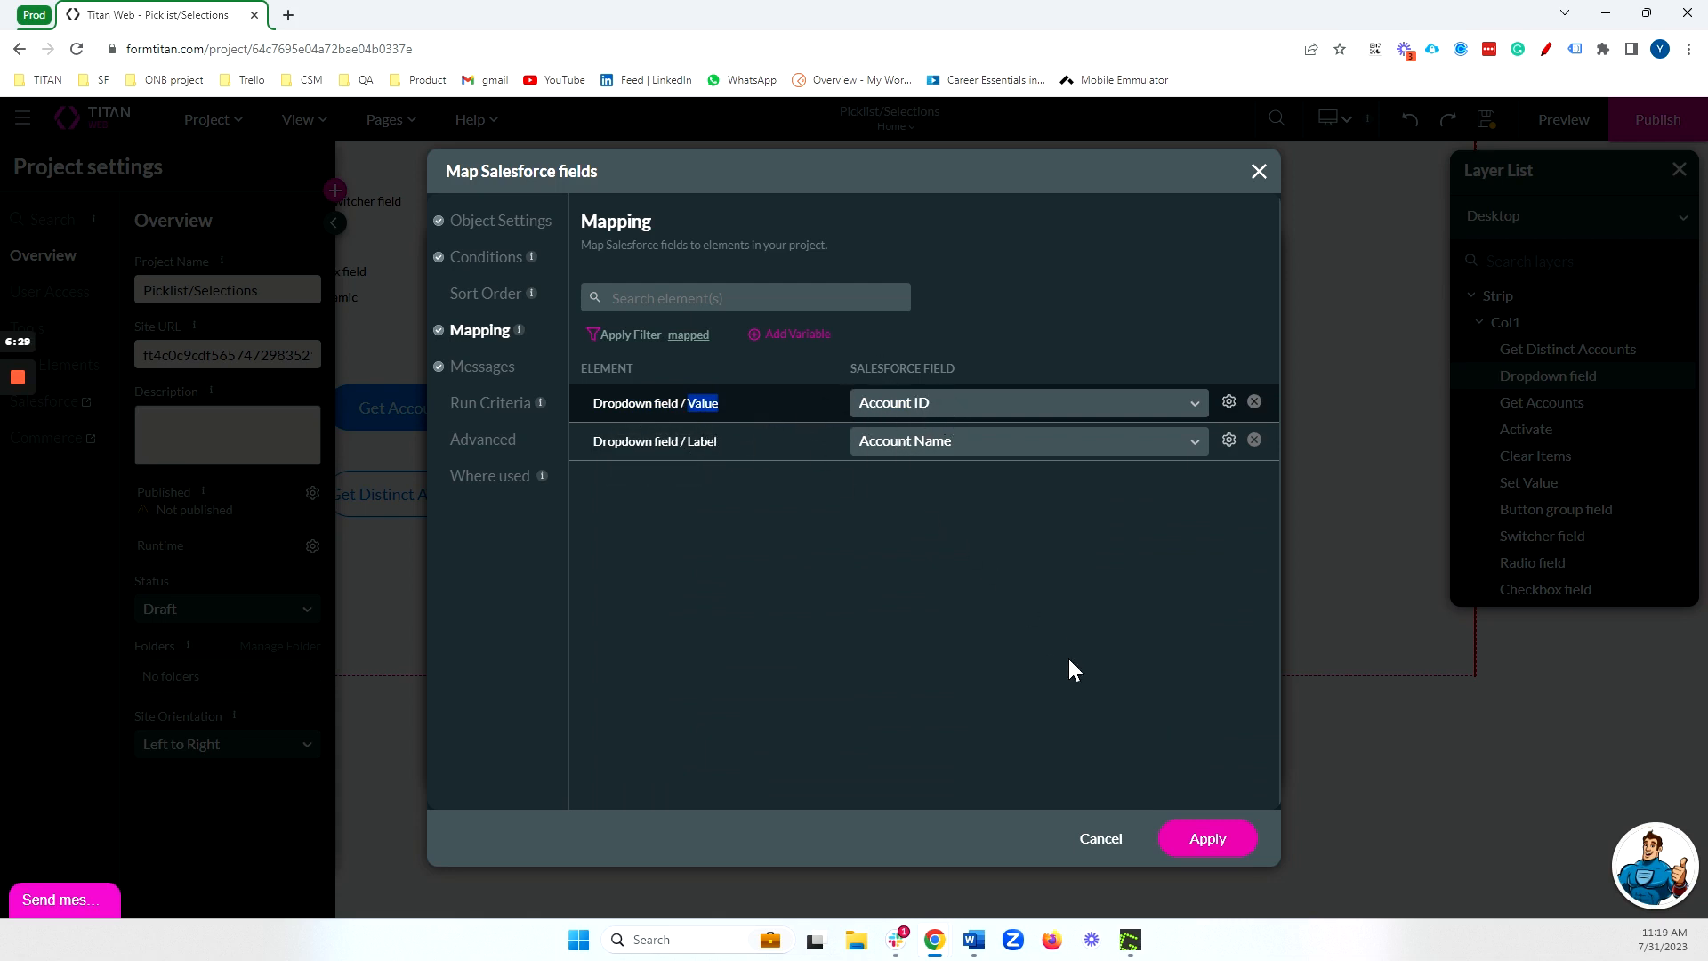
Check the Account integration's object settings, apply the integration, and close the Salesforce integrations
click(523, 221)
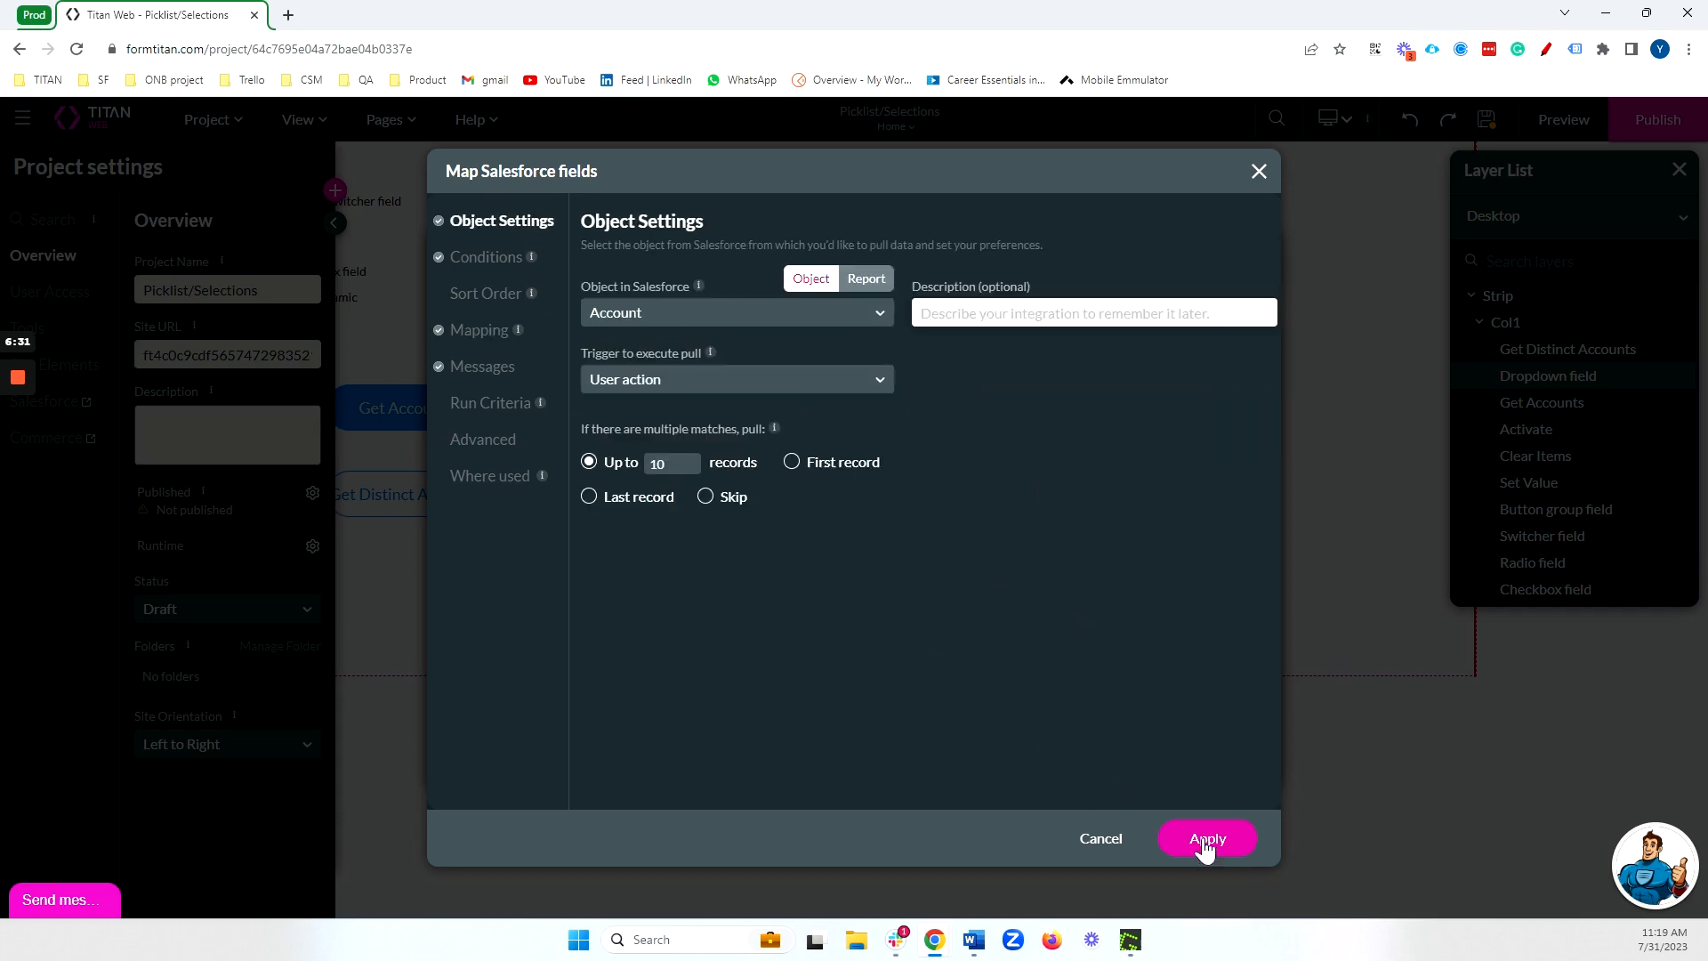
click(1207, 845)
click(1212, 769)
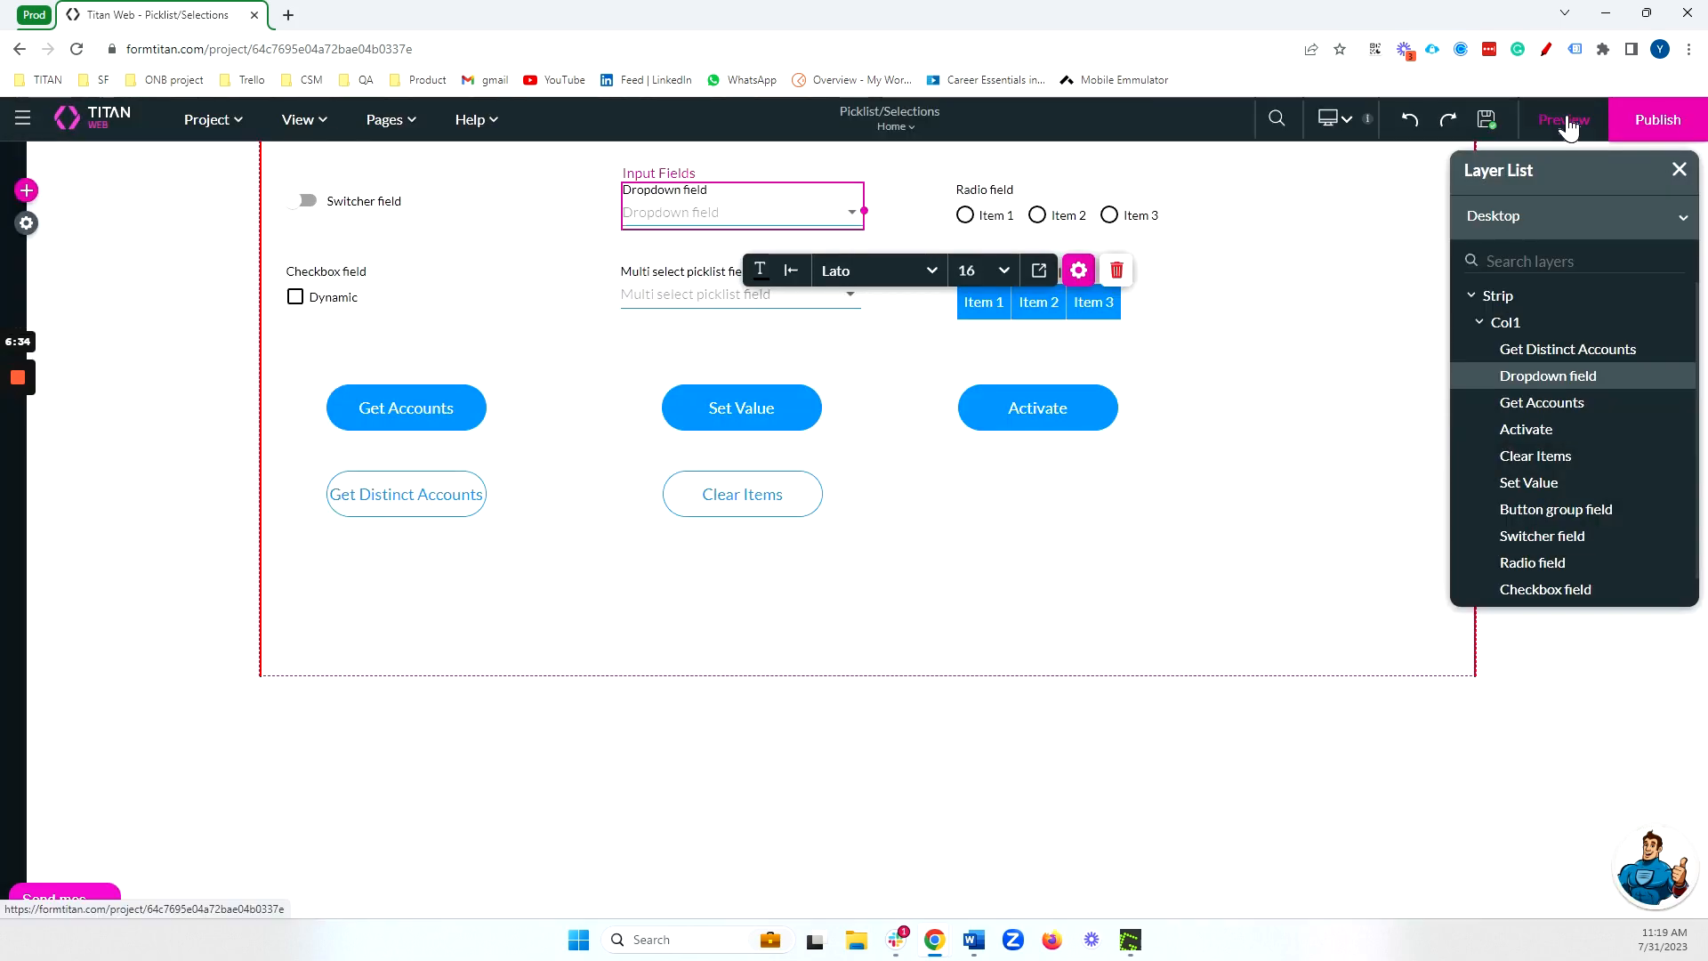
Preview the project, run Get Accounts, check the Dropdown field's options, and close the preview
click(1566, 117)
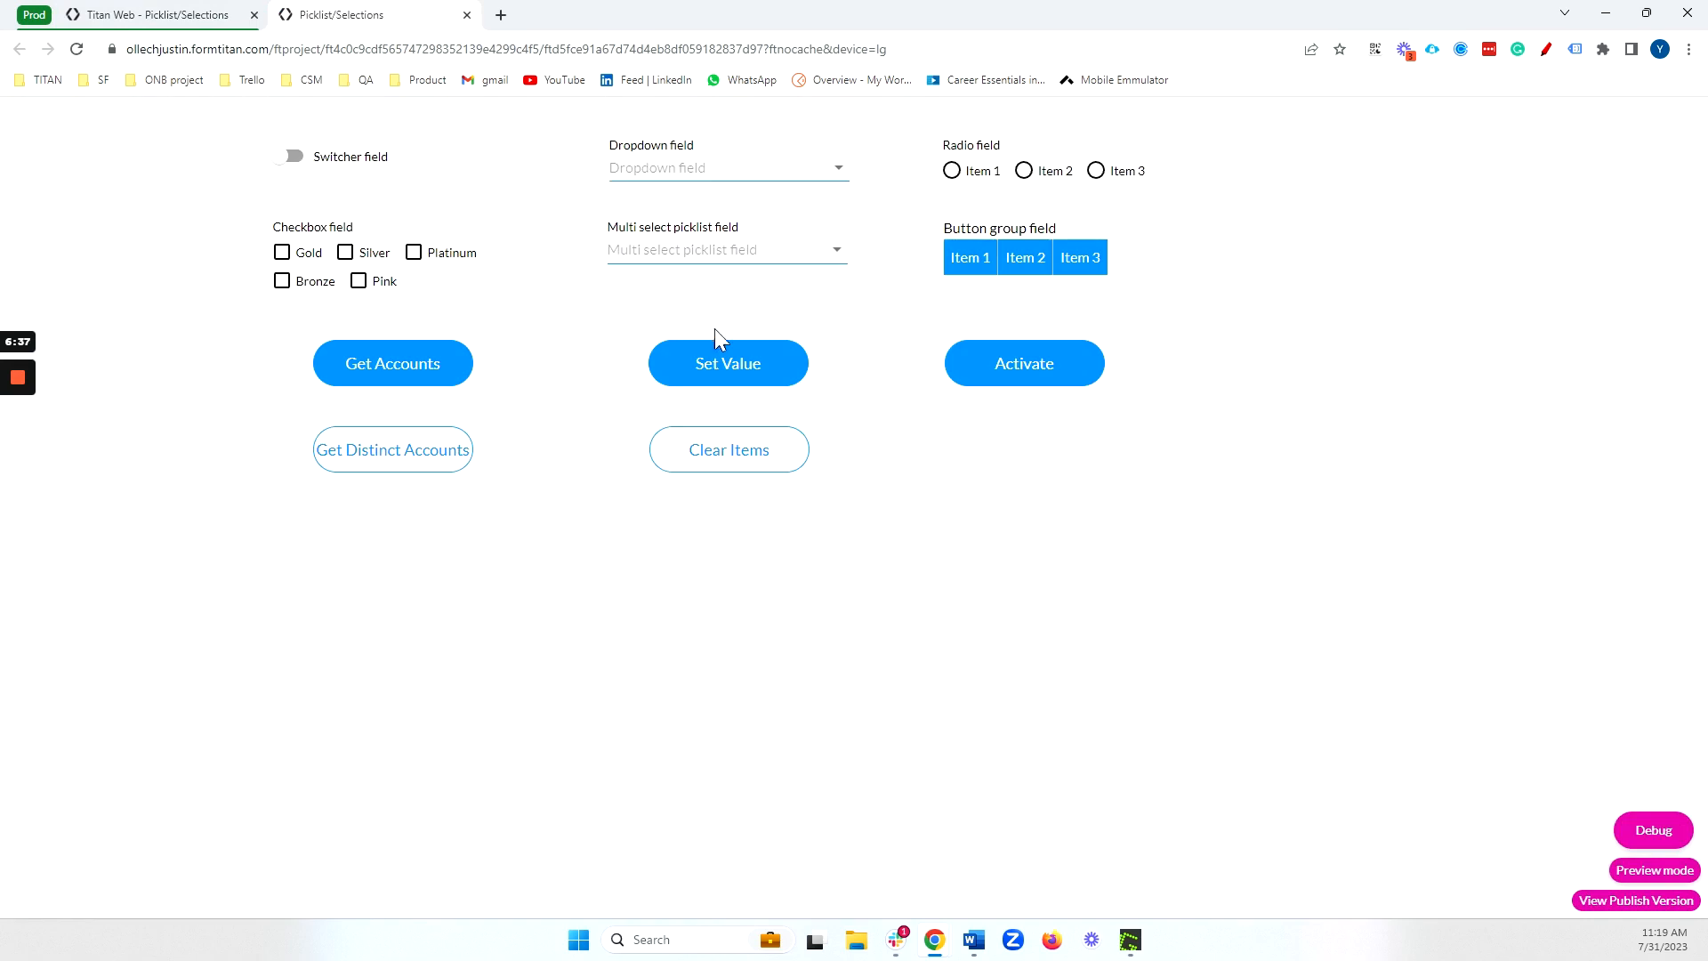
click(388, 376)
click(650, 167)
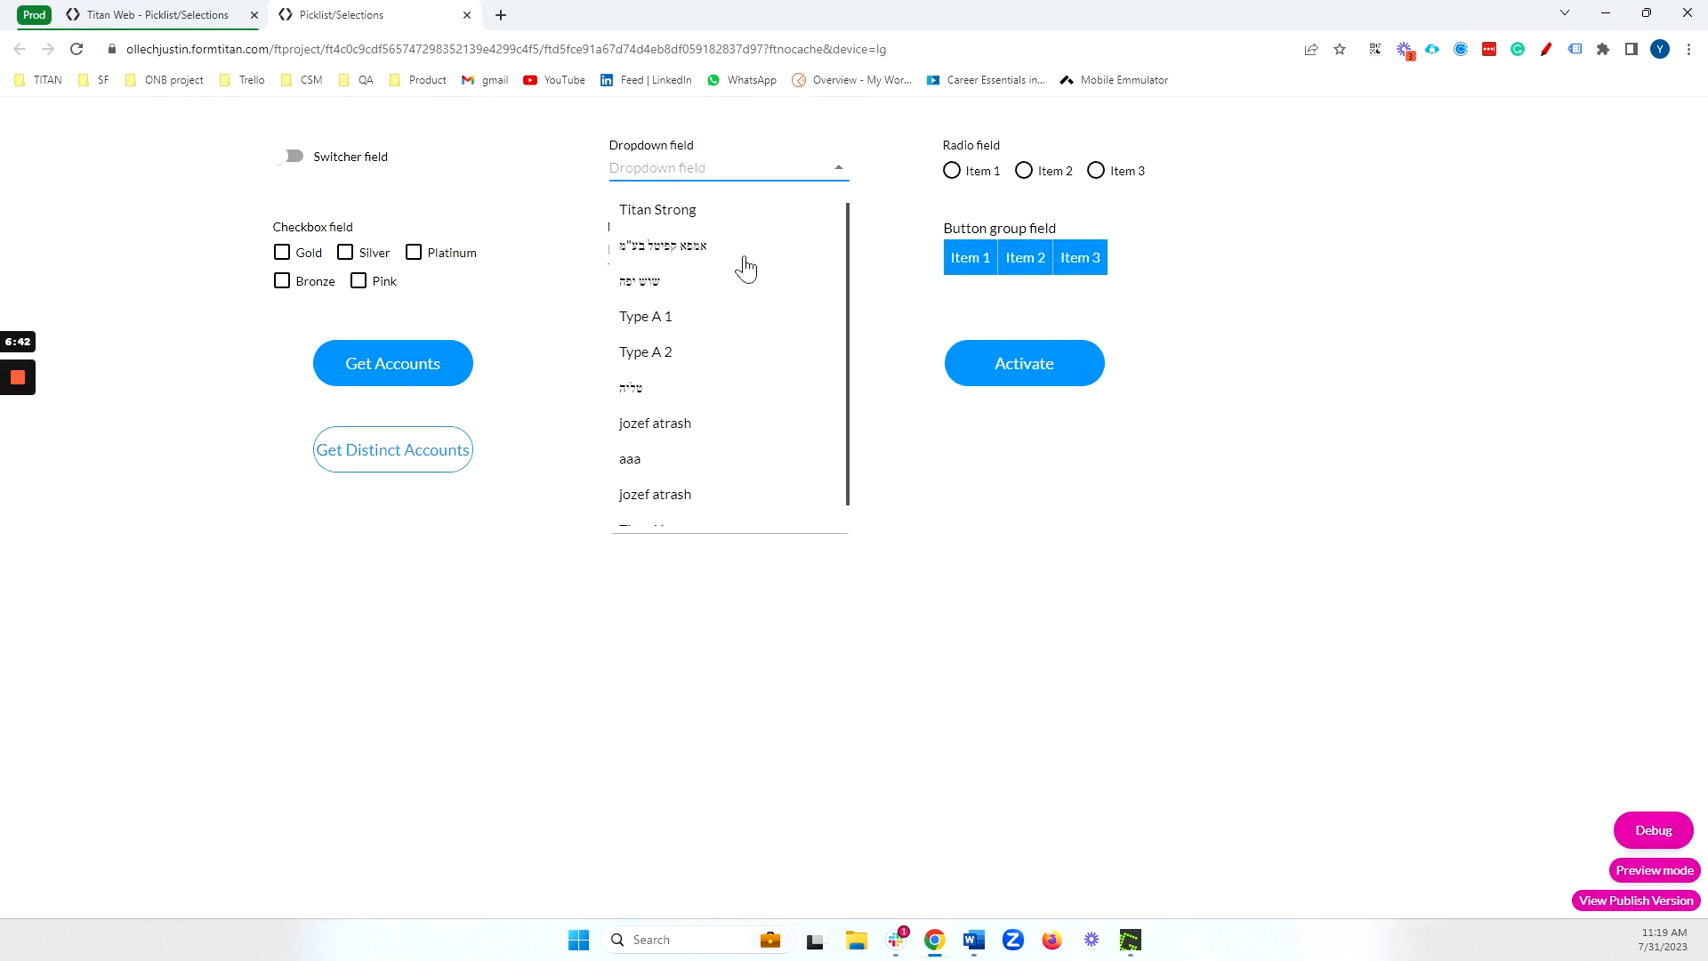
scroll(747, 267, down, 1)
scroll(745, 294, up, 1)
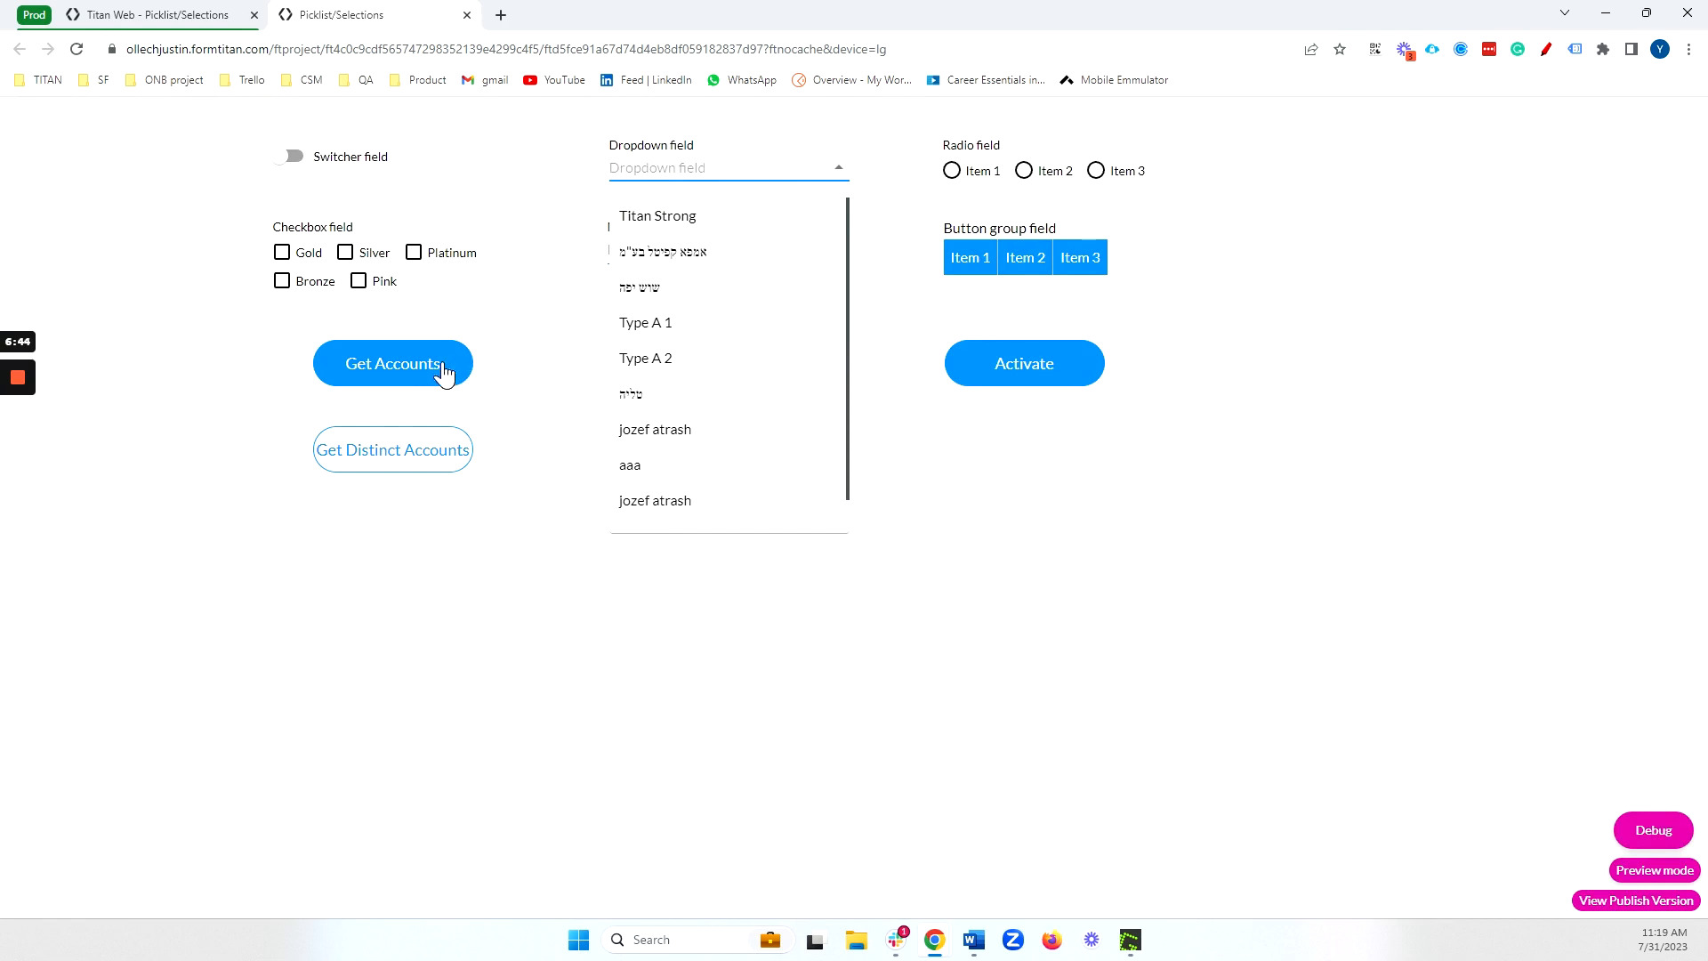
click(466, 16)
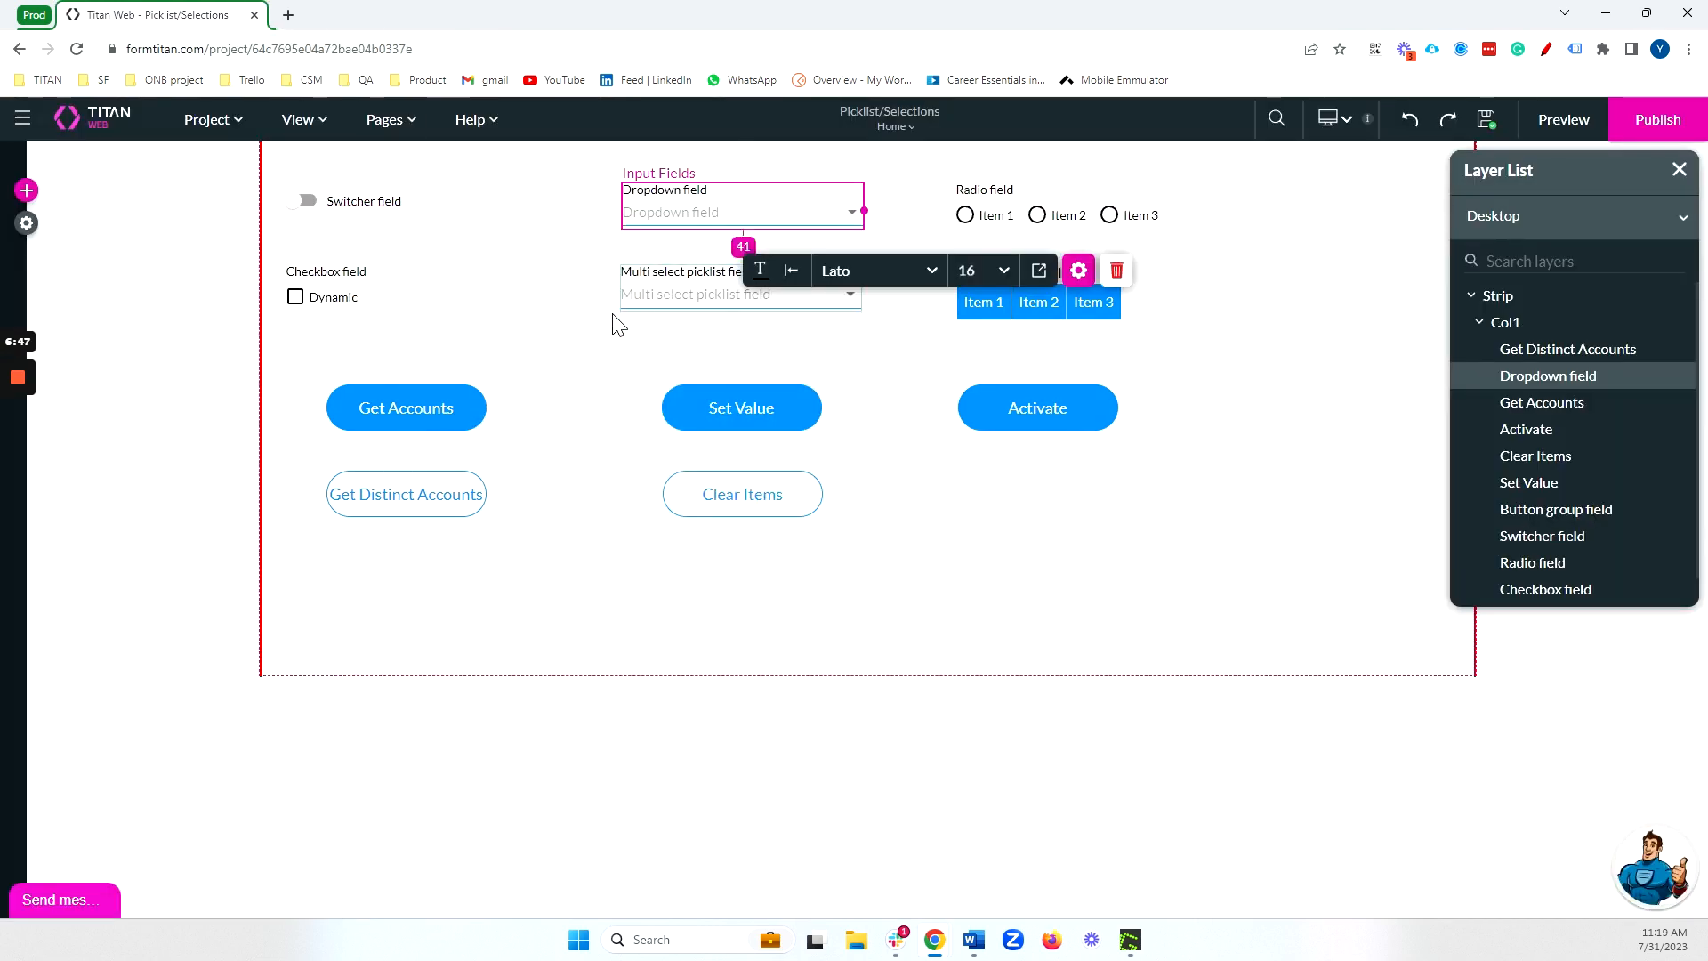
Open the Contact integration behind the Get Distinct Accounts button's on-click action and examine its conditions
click(431, 512)
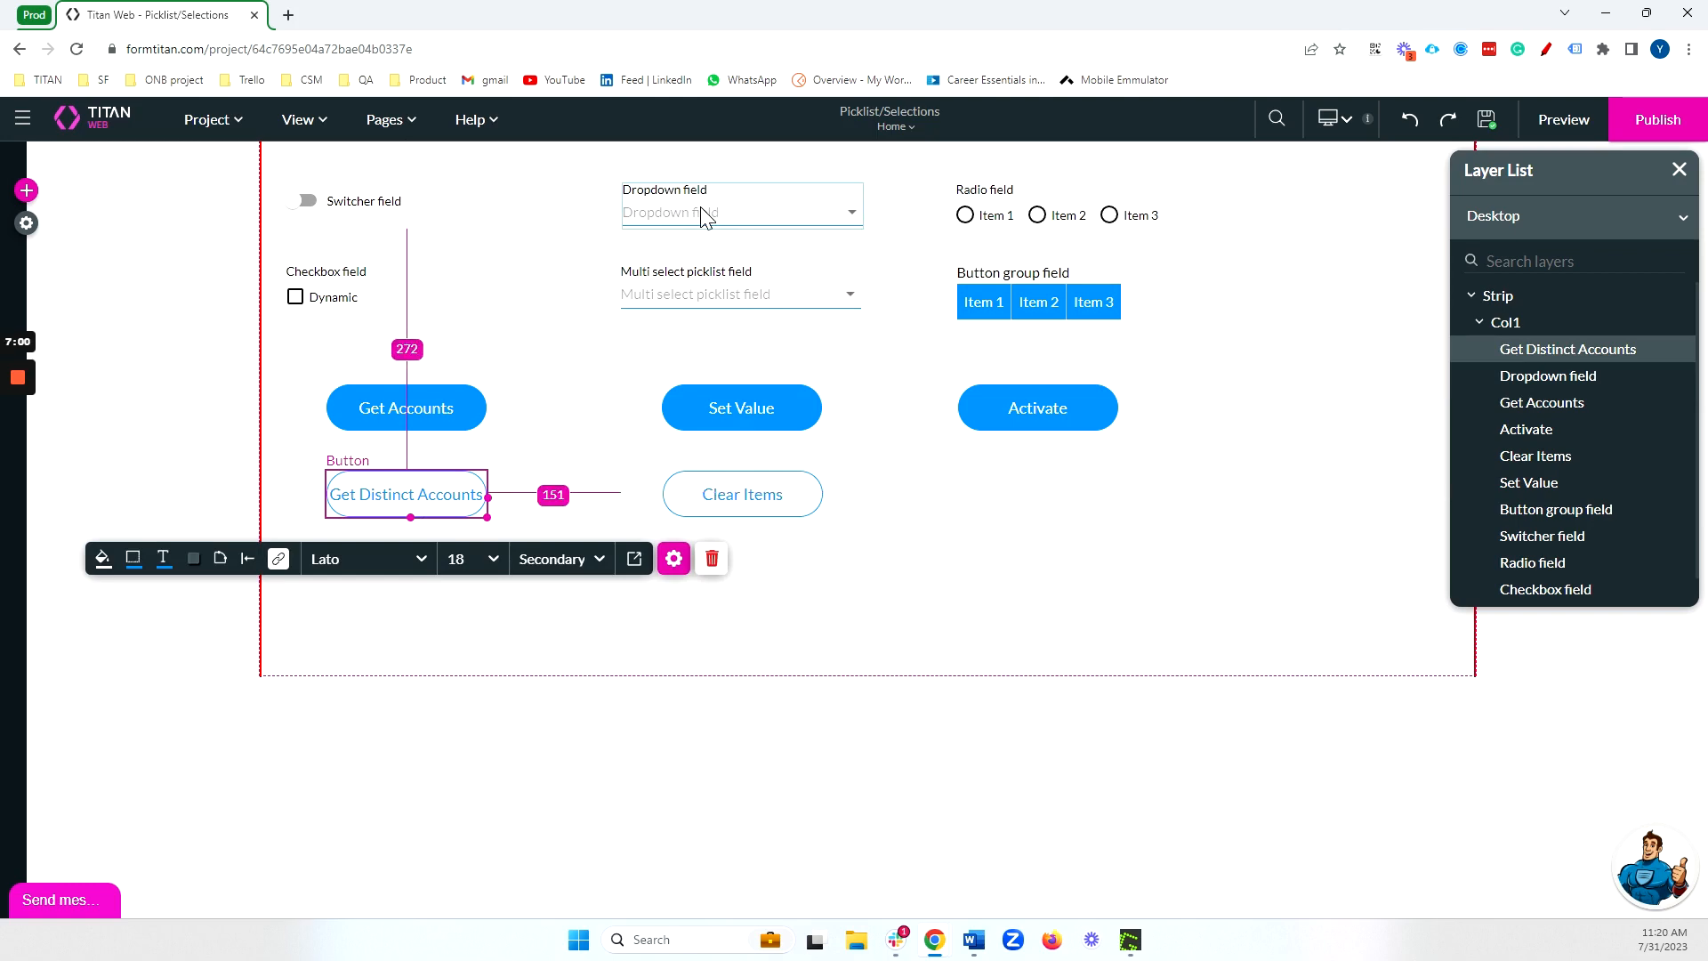
click(278, 558)
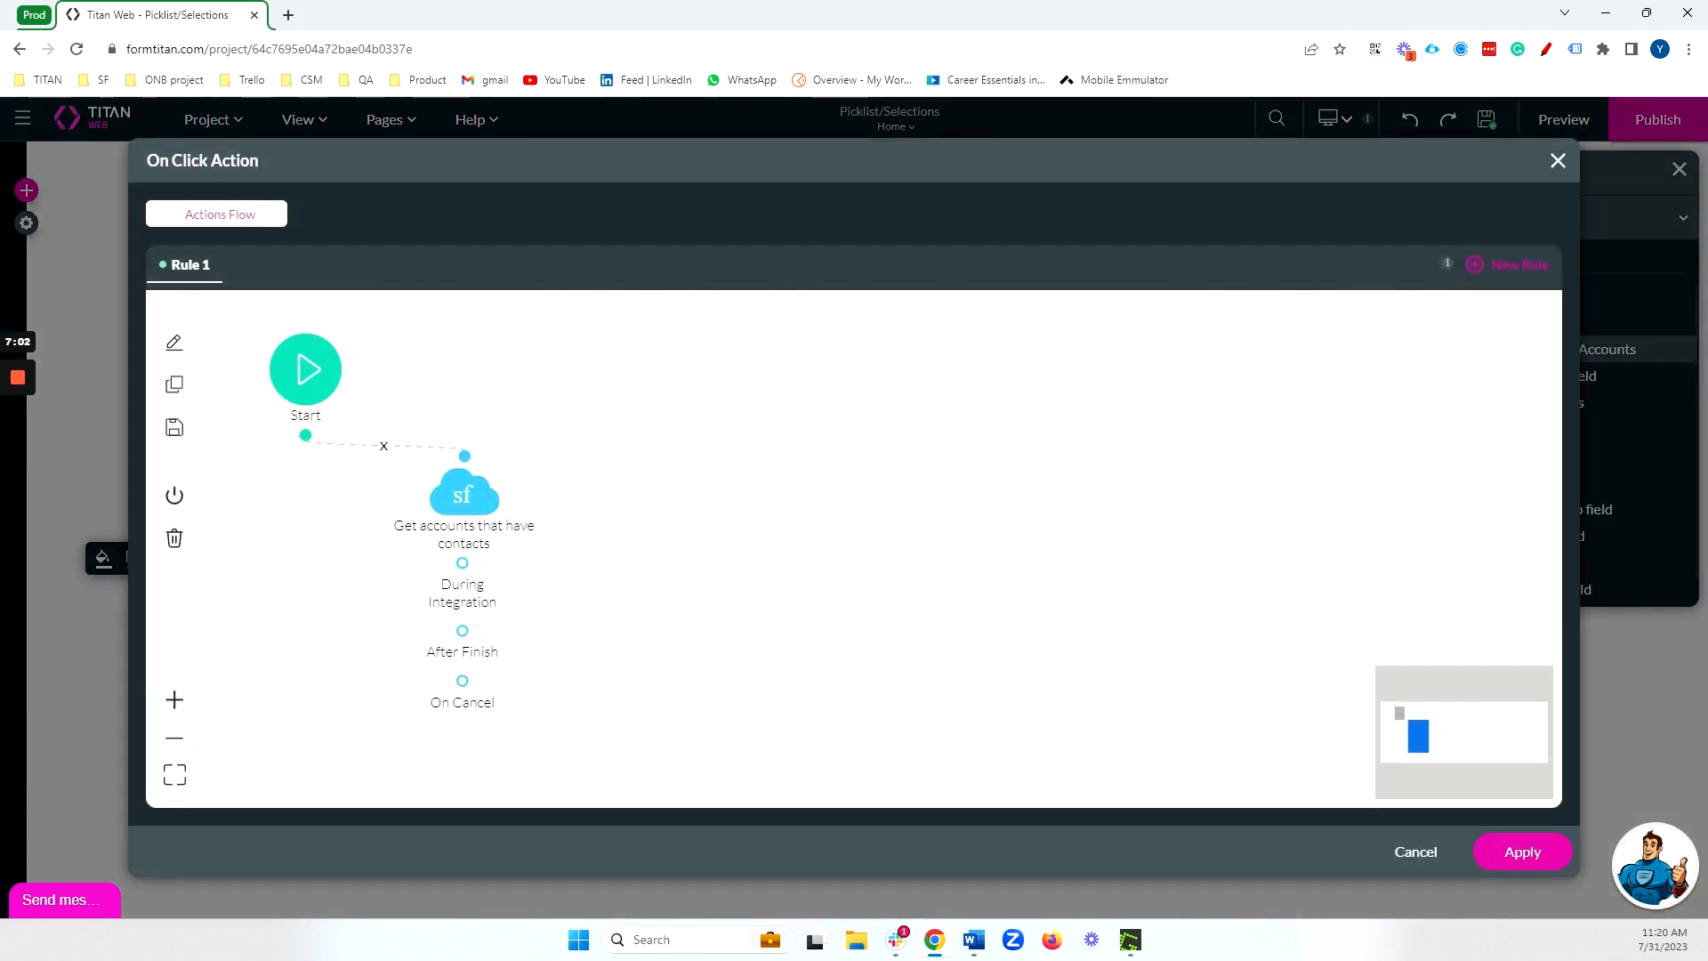
double_click(445, 498)
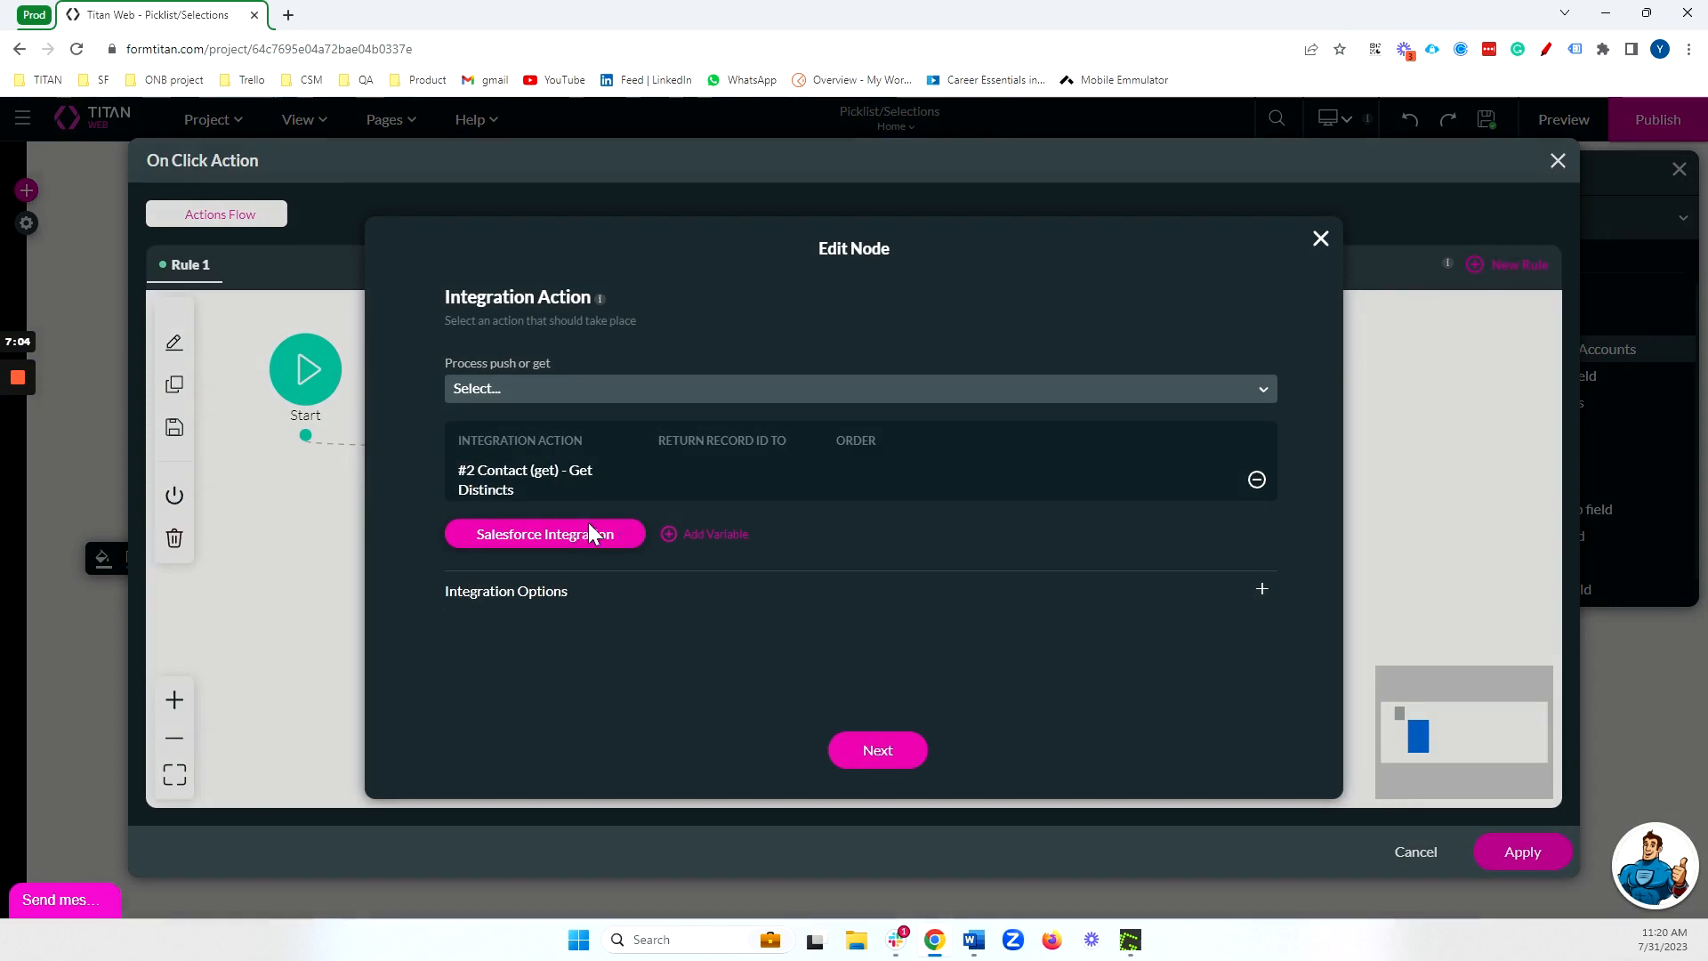
click(598, 531)
click(1219, 491)
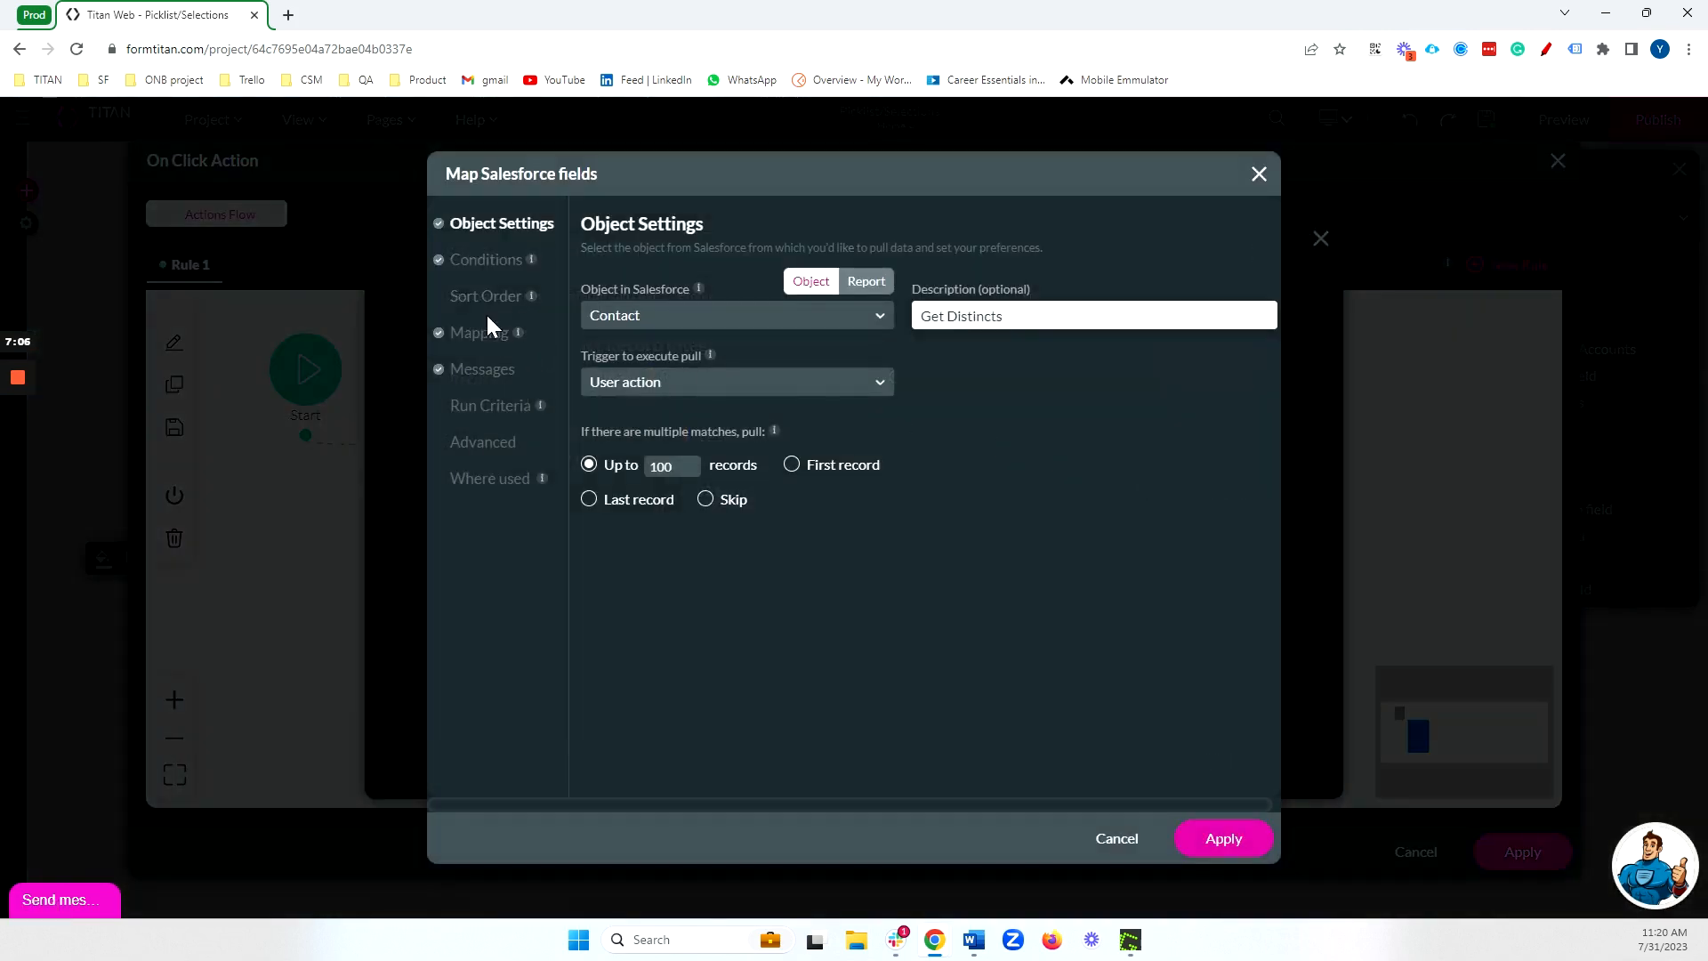
click(474, 263)
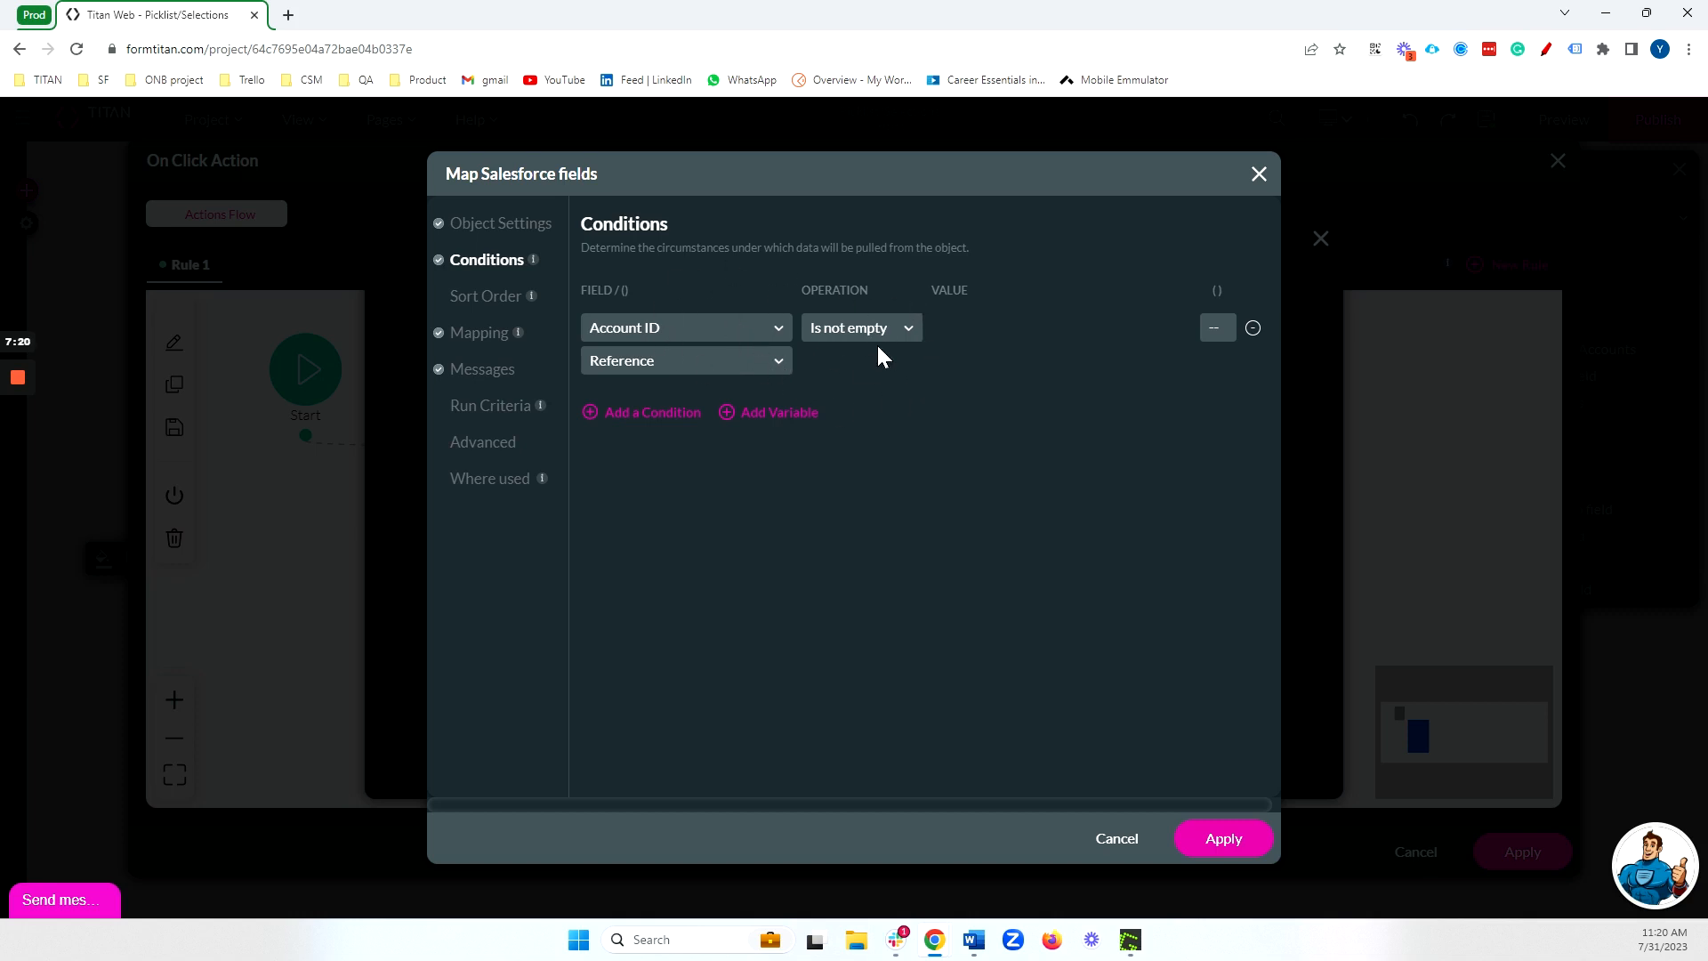
Examine the Contact integration's mapping filtered to mapped elements, including the Dropdown label's reference, and close the integration and action dialogs
click(449, 340)
click(674, 341)
click(627, 422)
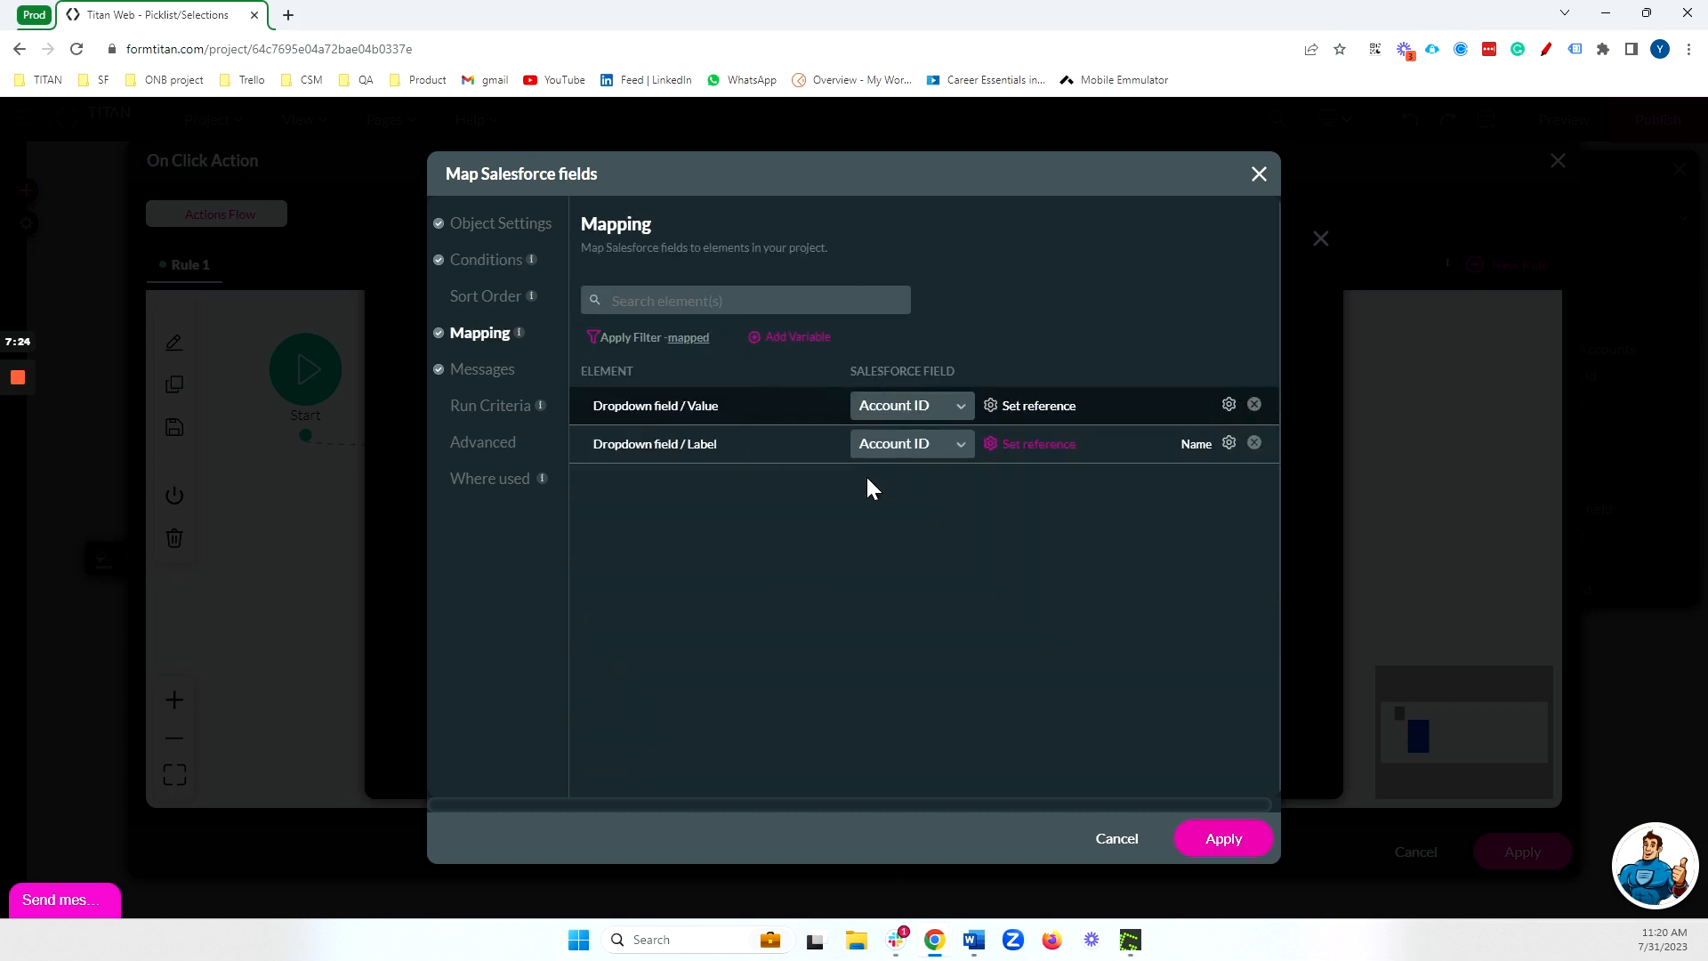
drag(688, 406, 720, 406)
click(1016, 445)
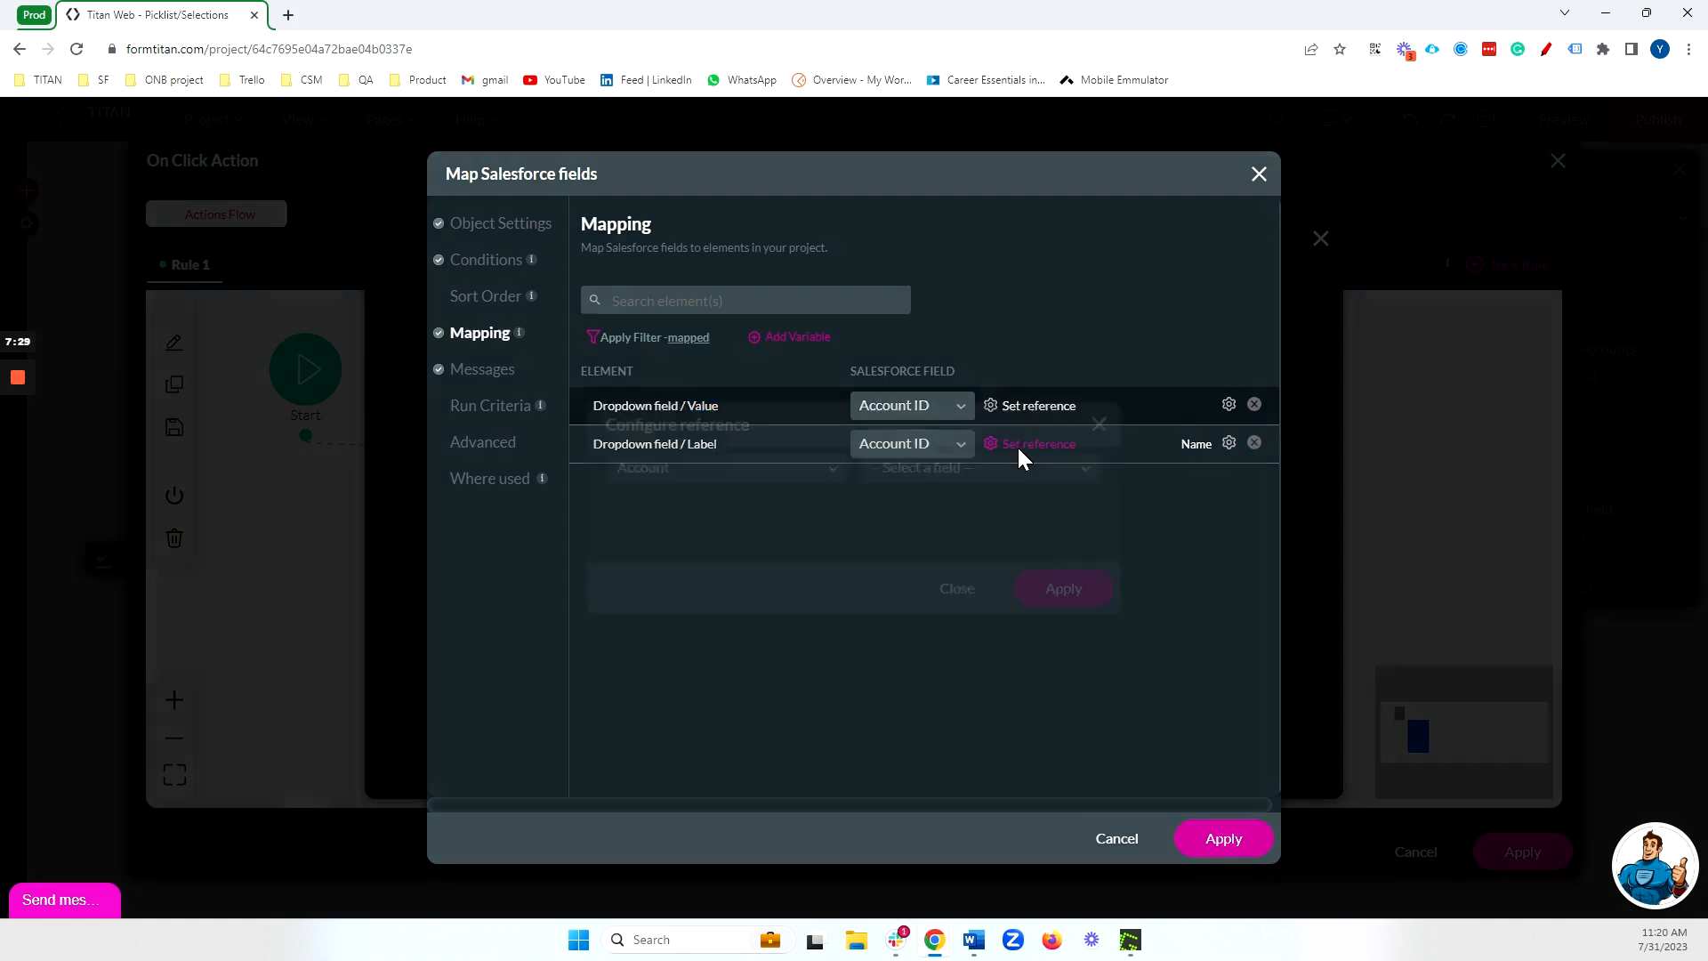
click(1099, 424)
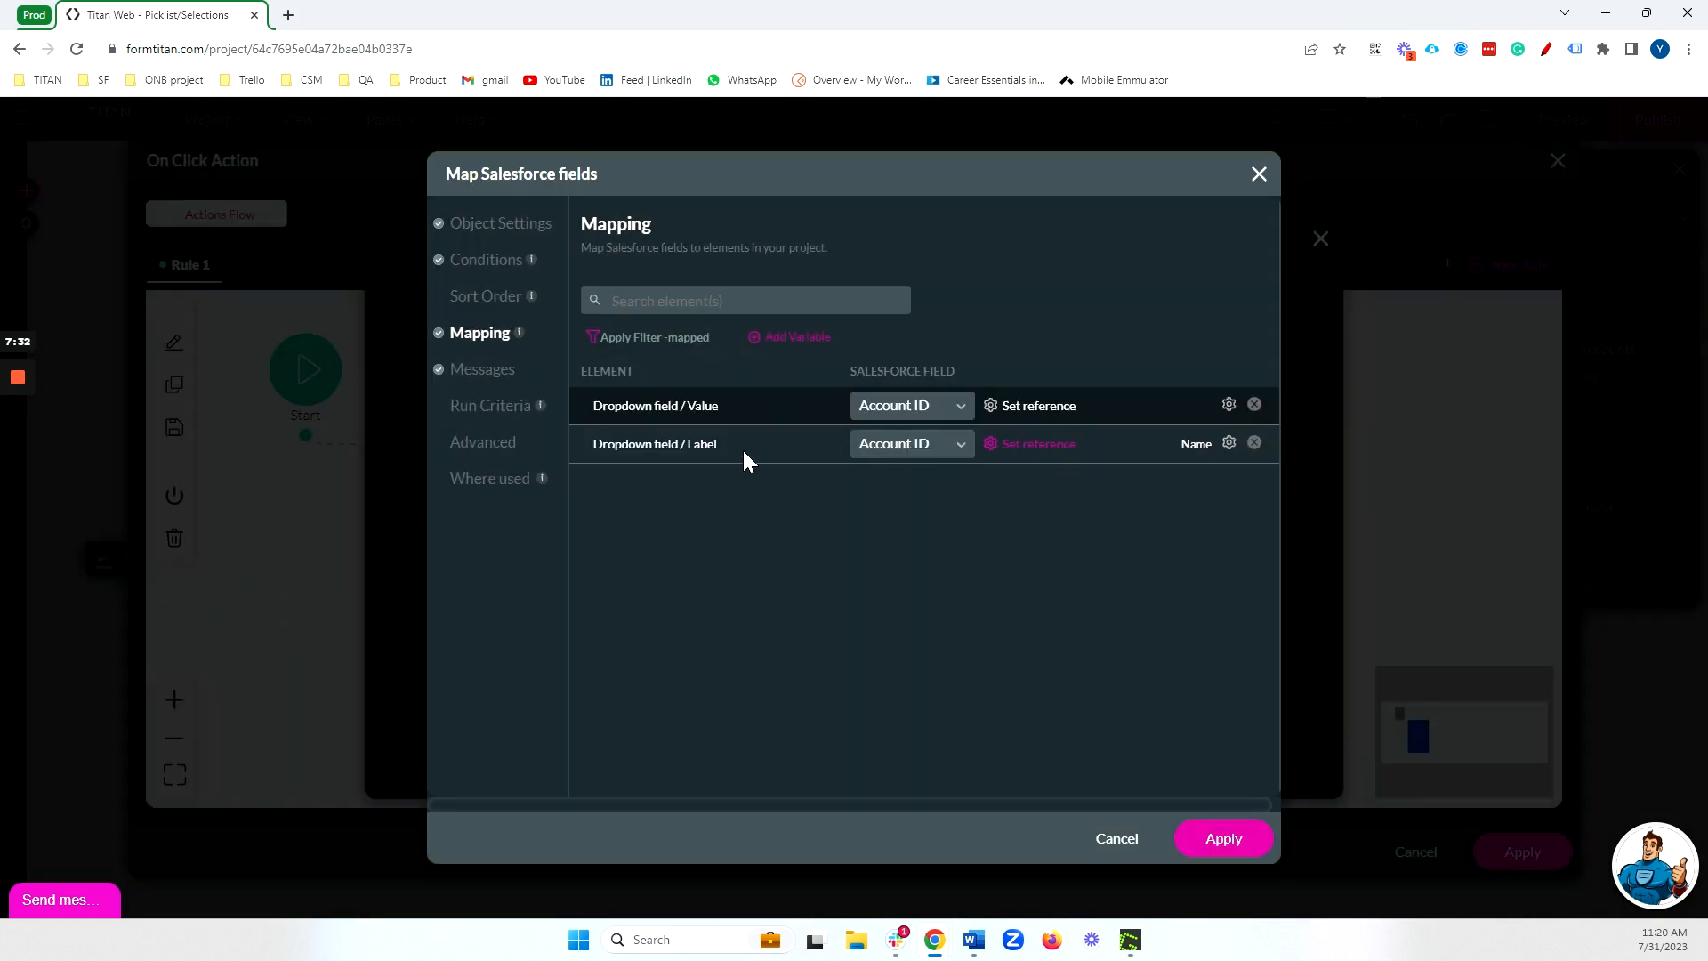
drag(740, 447, 602, 446)
click(1257, 174)
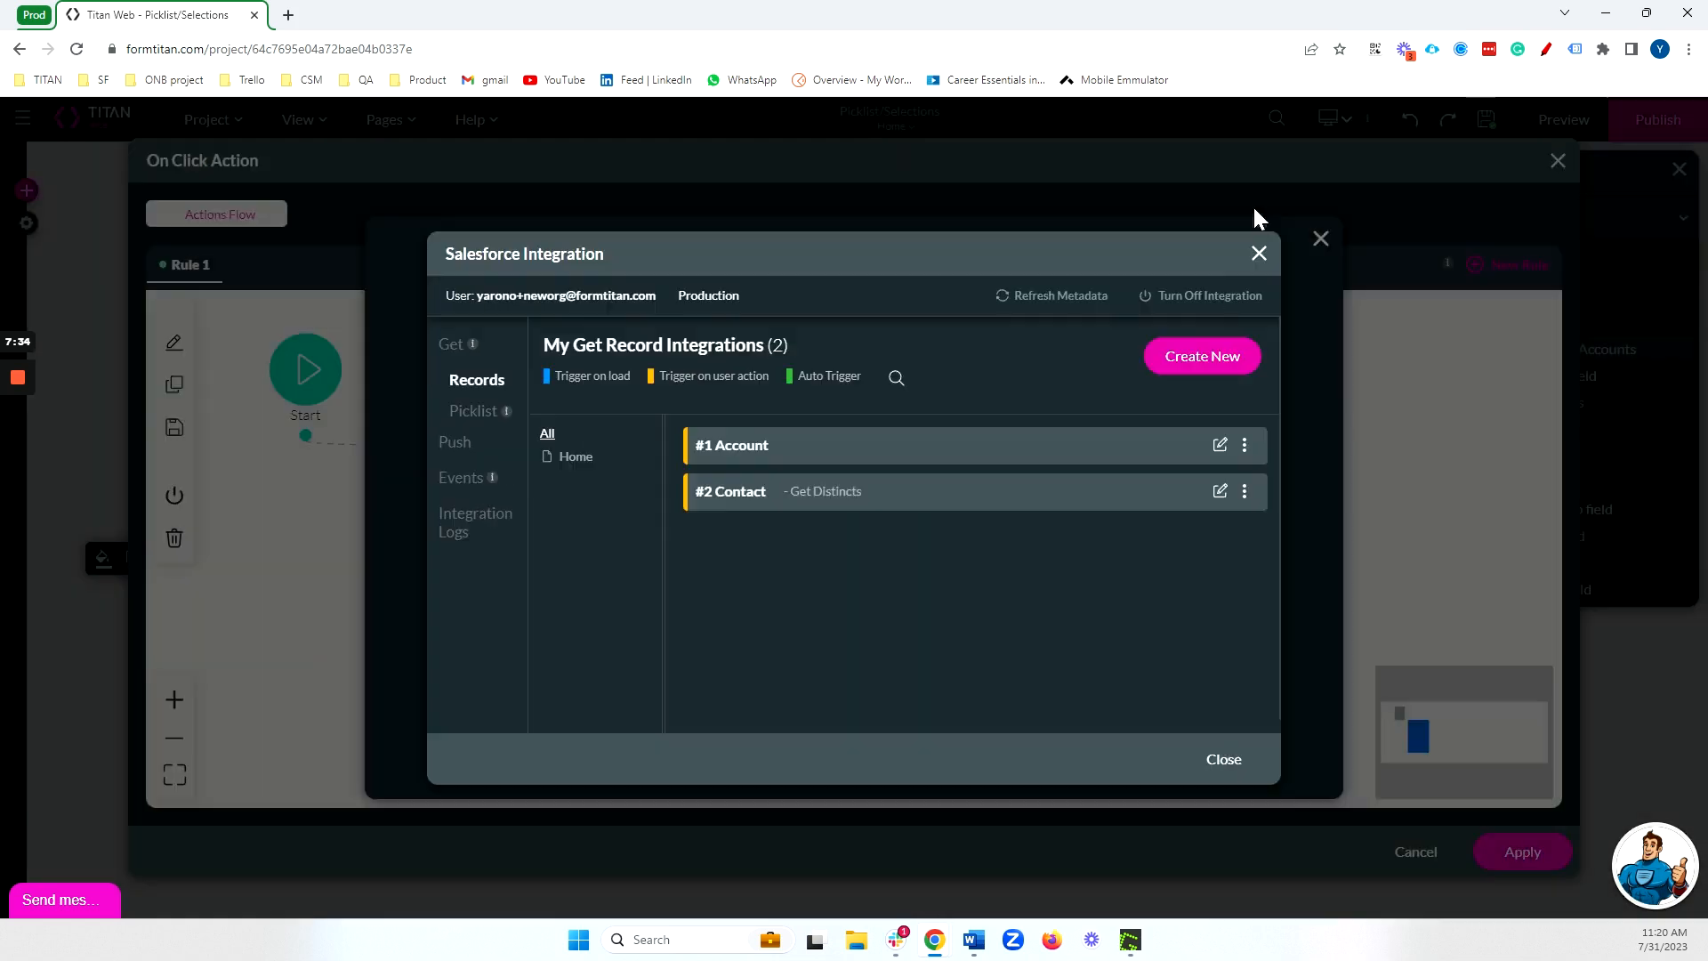
click(1259, 253)
click(1320, 239)
click(1558, 160)
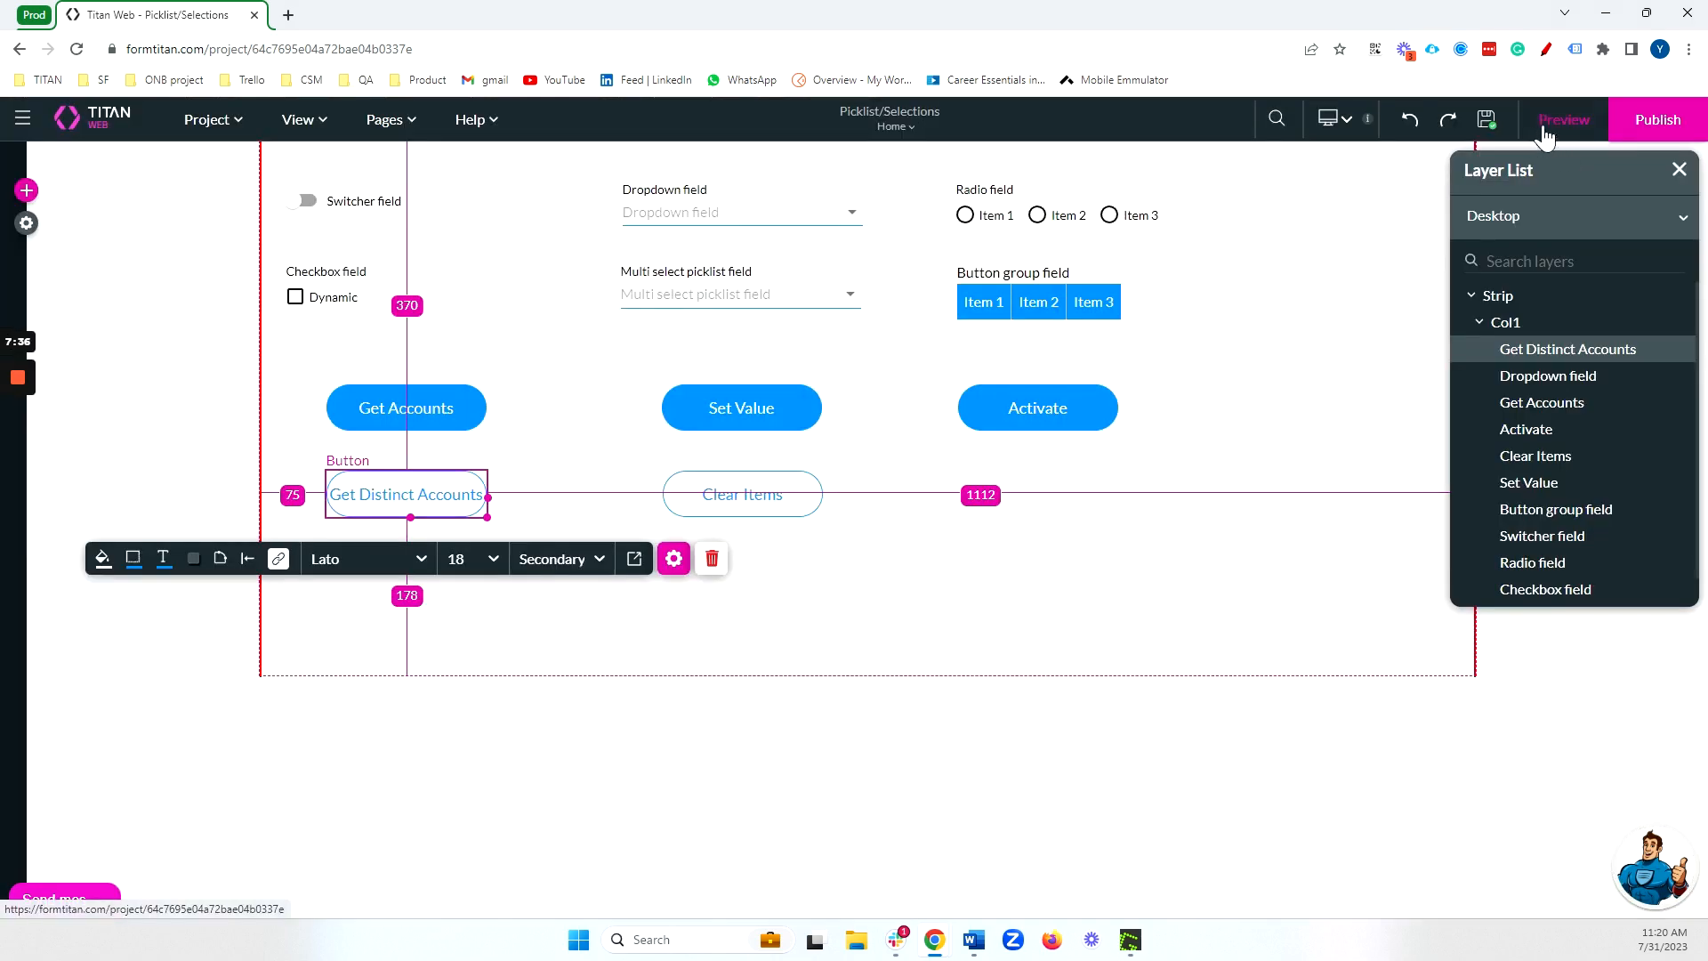
Preview the project, run Get Distinct Accounts, check the Dropdown field's options for duplicate accounts, and close the preview
click(1563, 119)
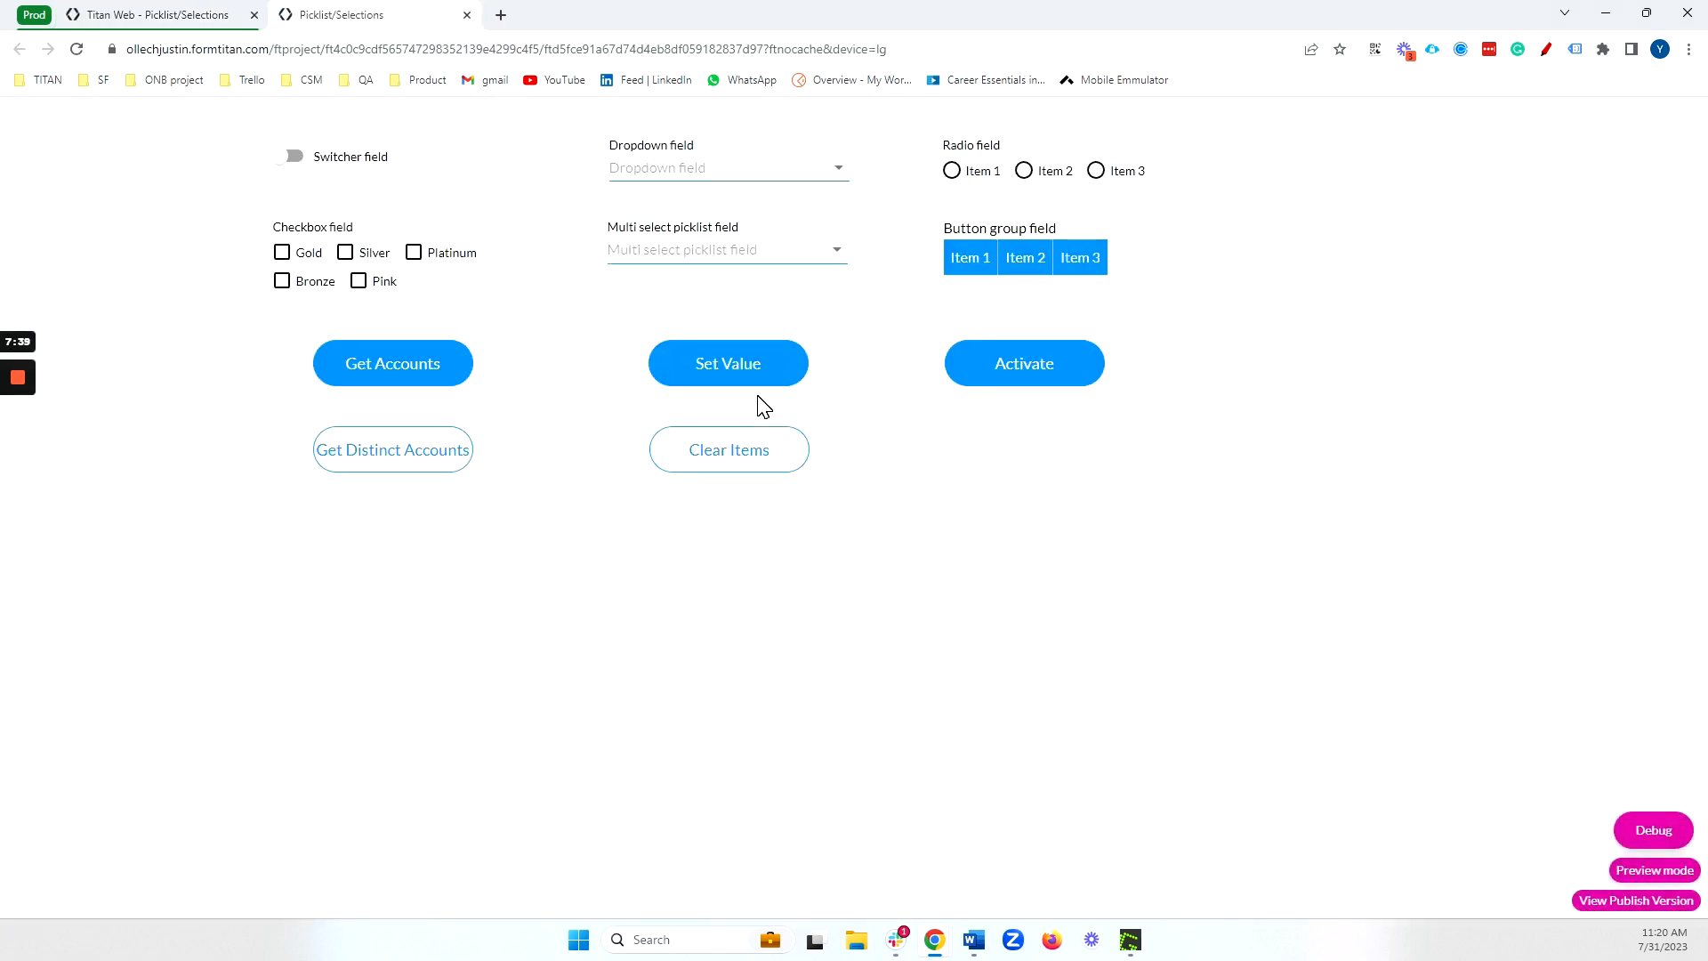
click(423, 464)
click(767, 169)
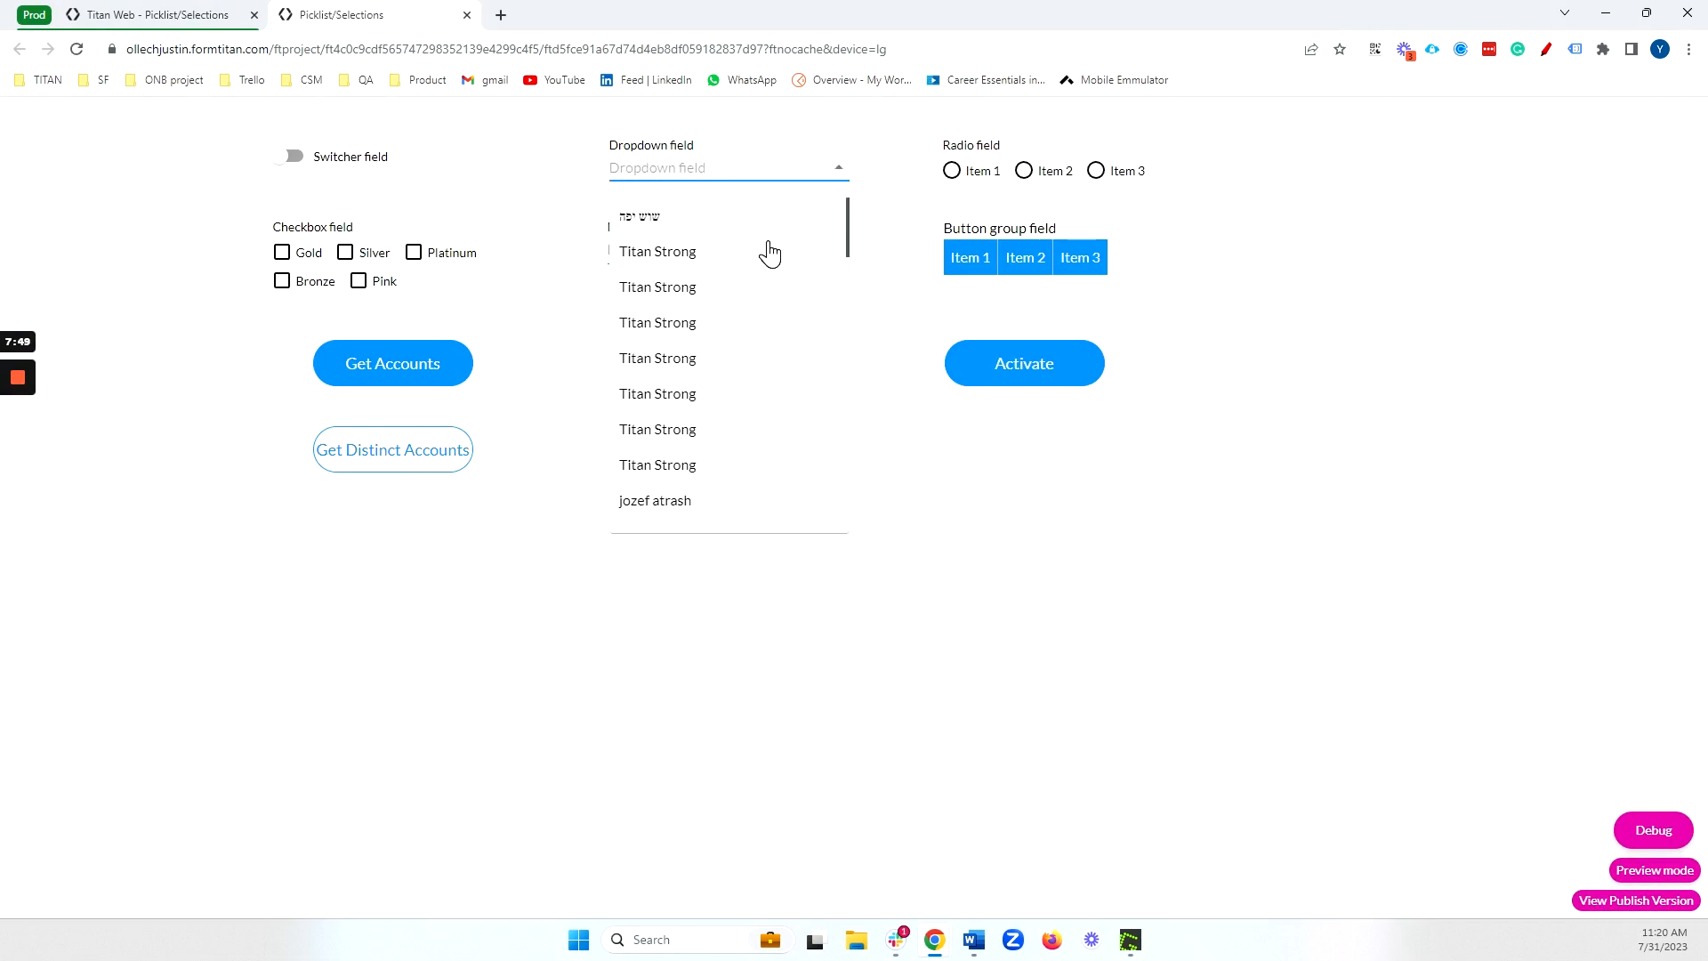
scroll(766, 253, down, 3)
scroll(766, 252, up, 3)
scroll(751, 423, down, 2)
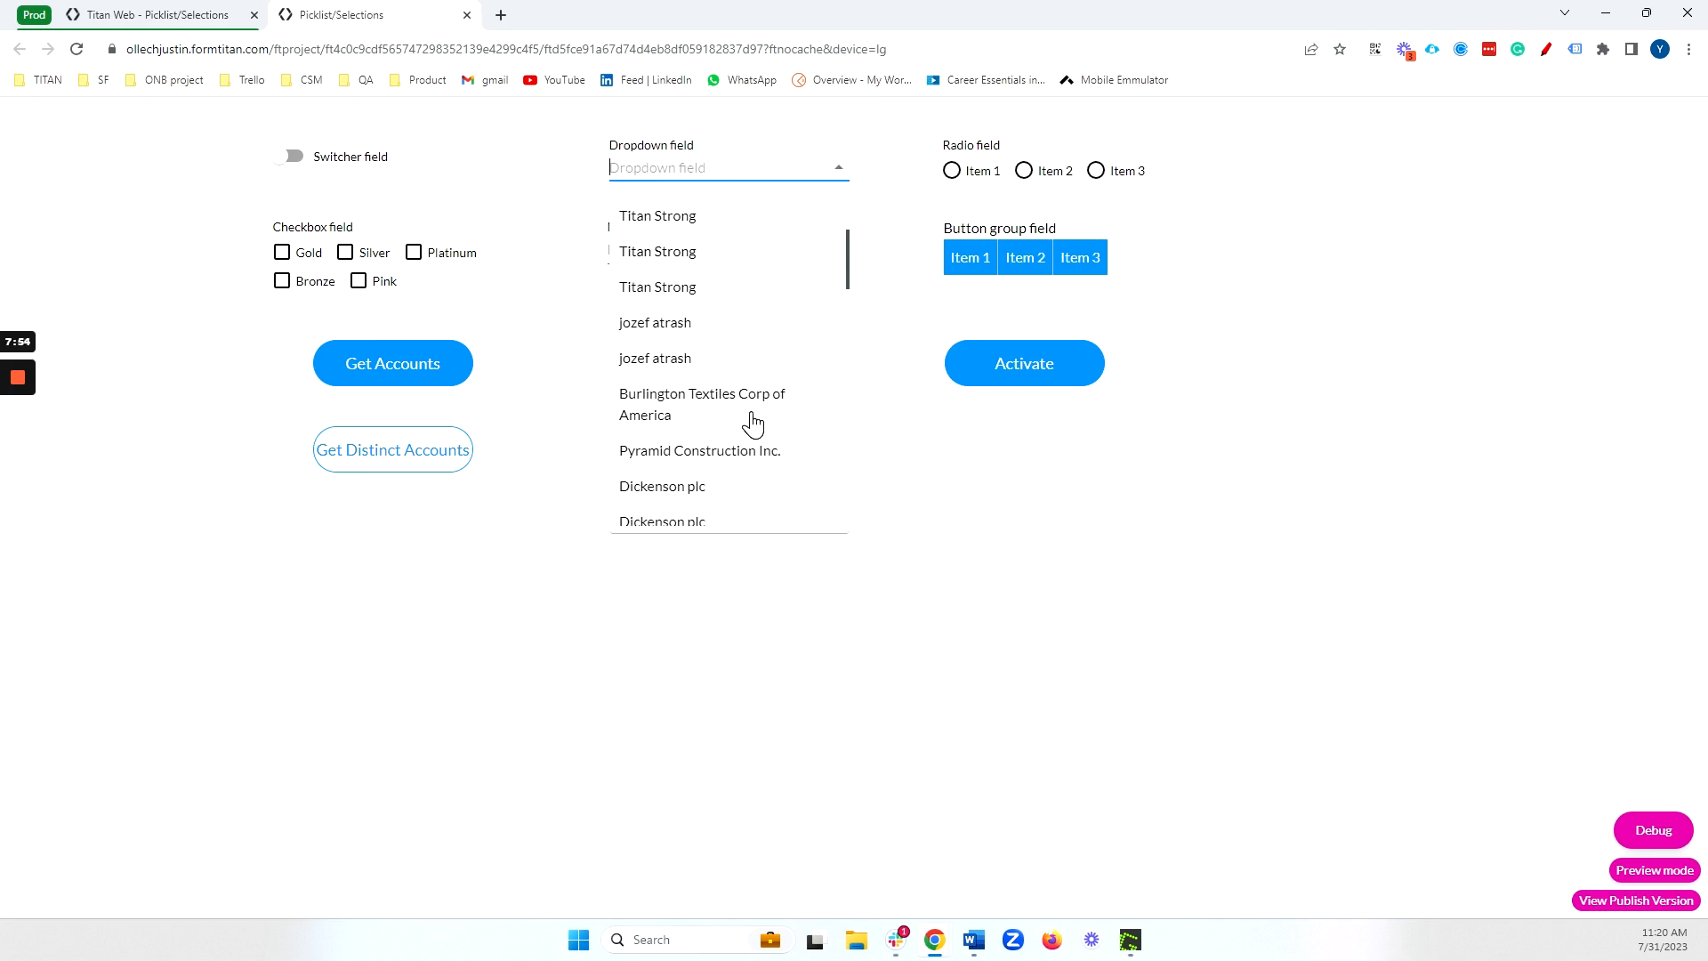
scroll(752, 423, down, 1)
scroll(762, 332, down, 2)
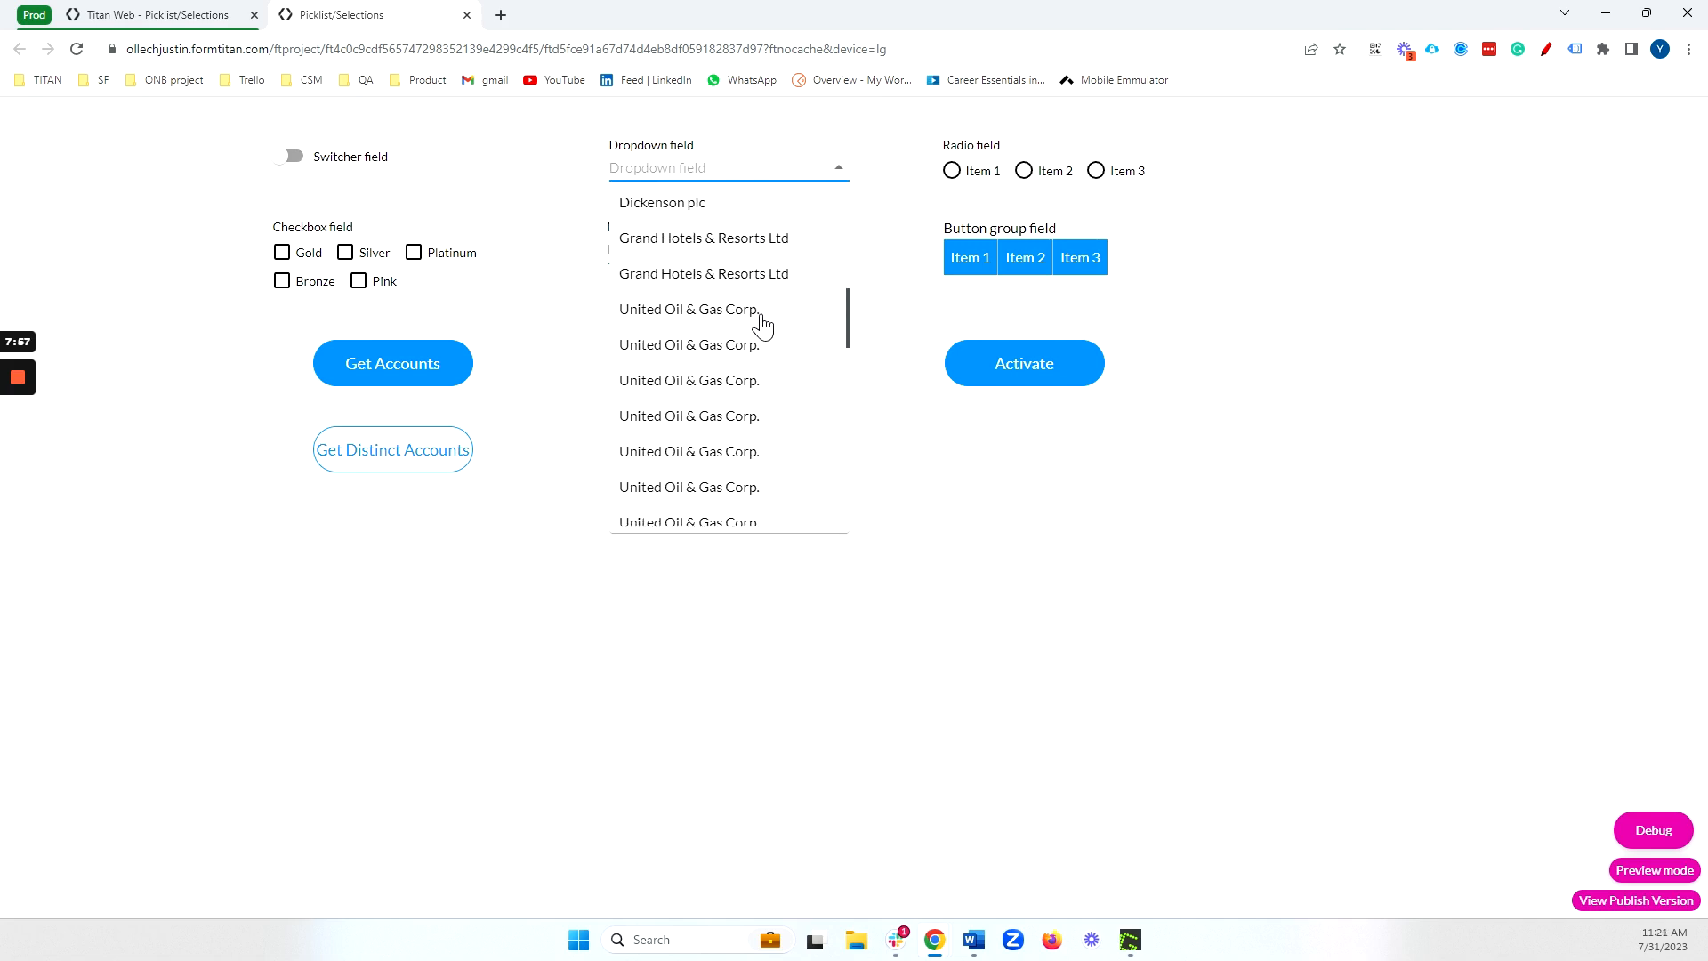
scroll(763, 324, down, 1)
scroll(769, 325, down, 2)
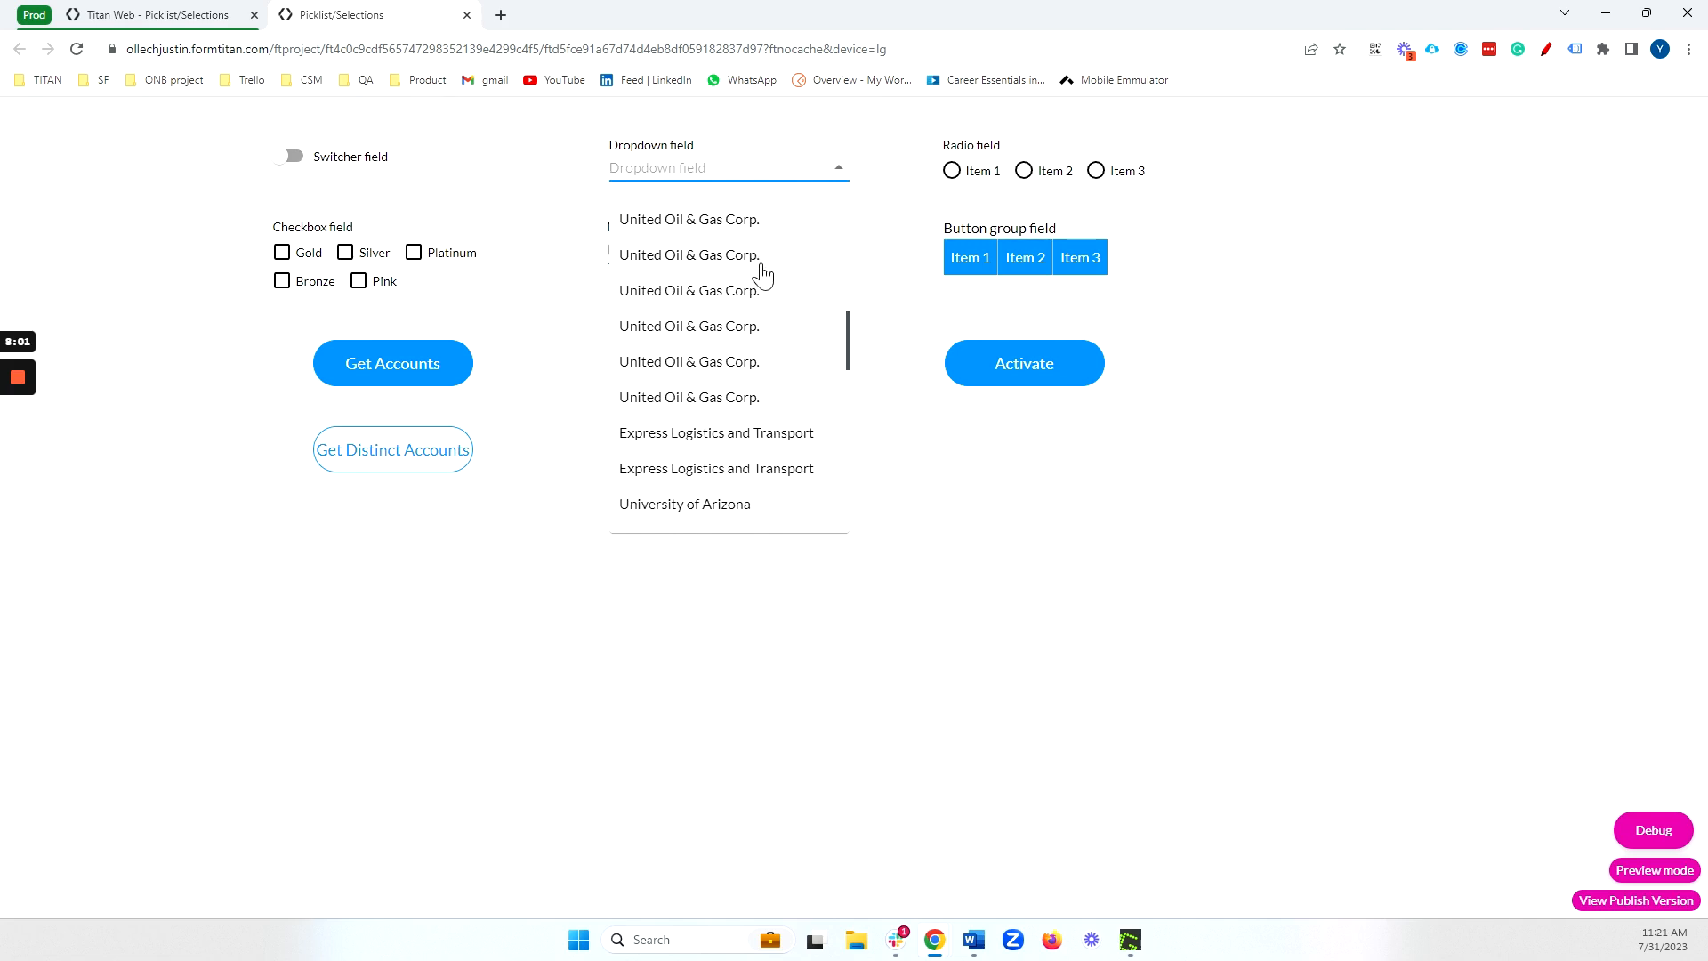
click(467, 15)
Enable Distinct Options in the Dropdown field's interactivity settings and close the settings
click(732, 218)
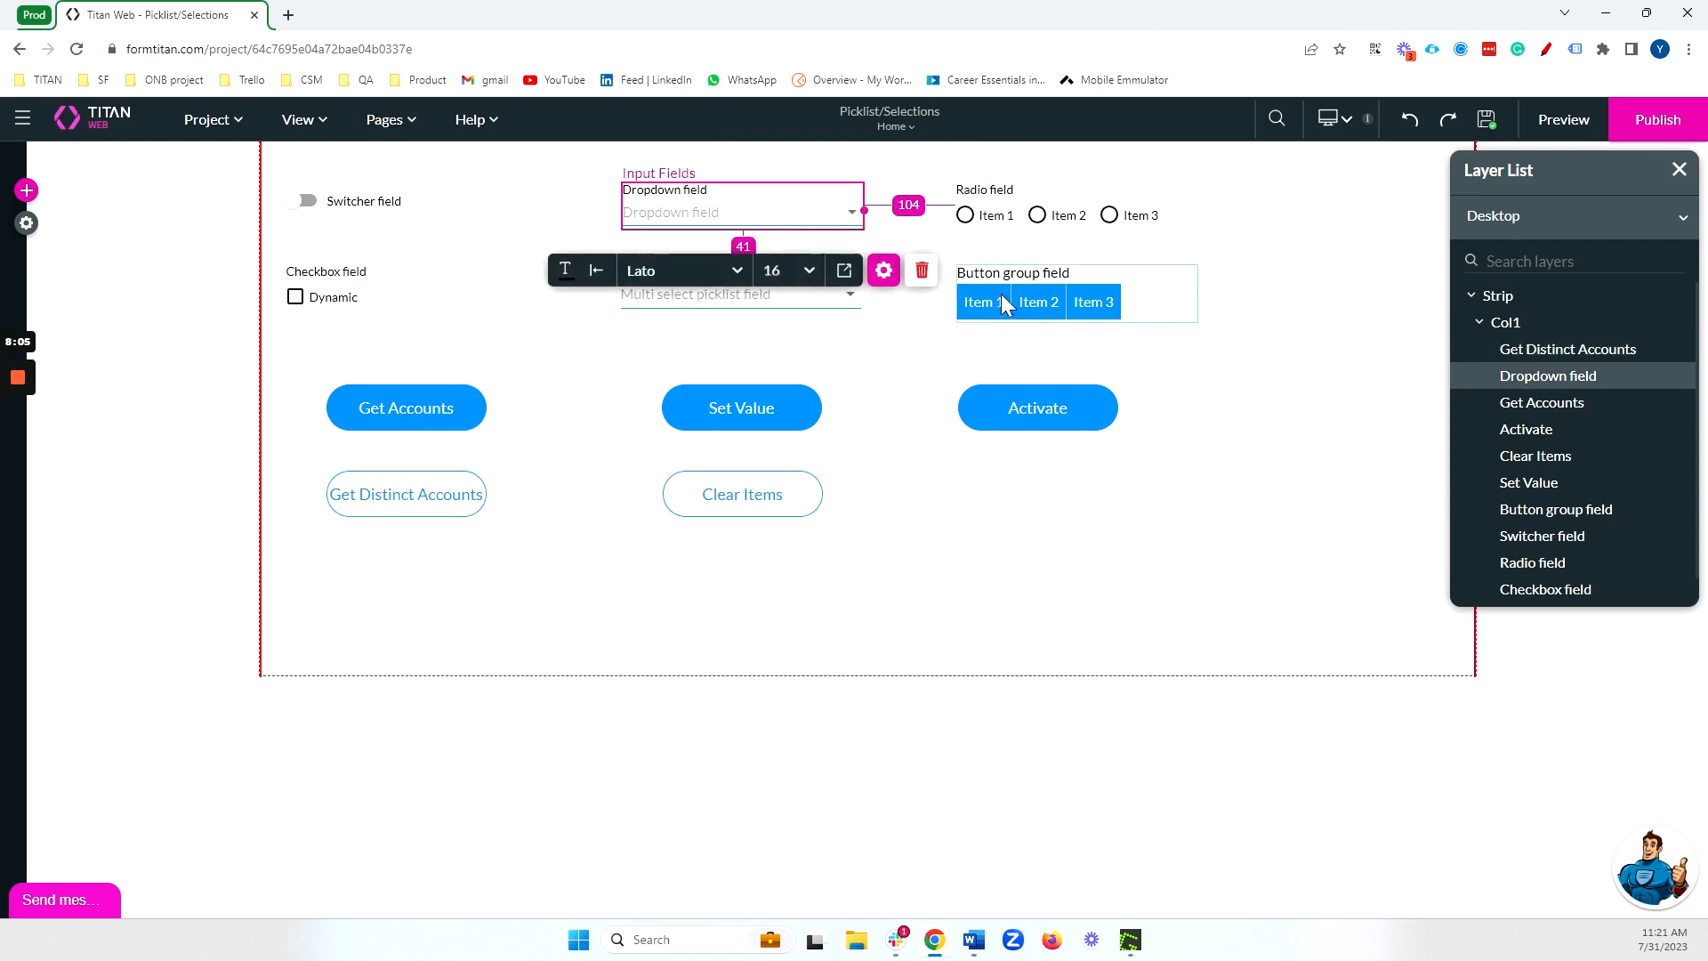
click(883, 270)
click(388, 373)
scroll(540, 480, down, 2)
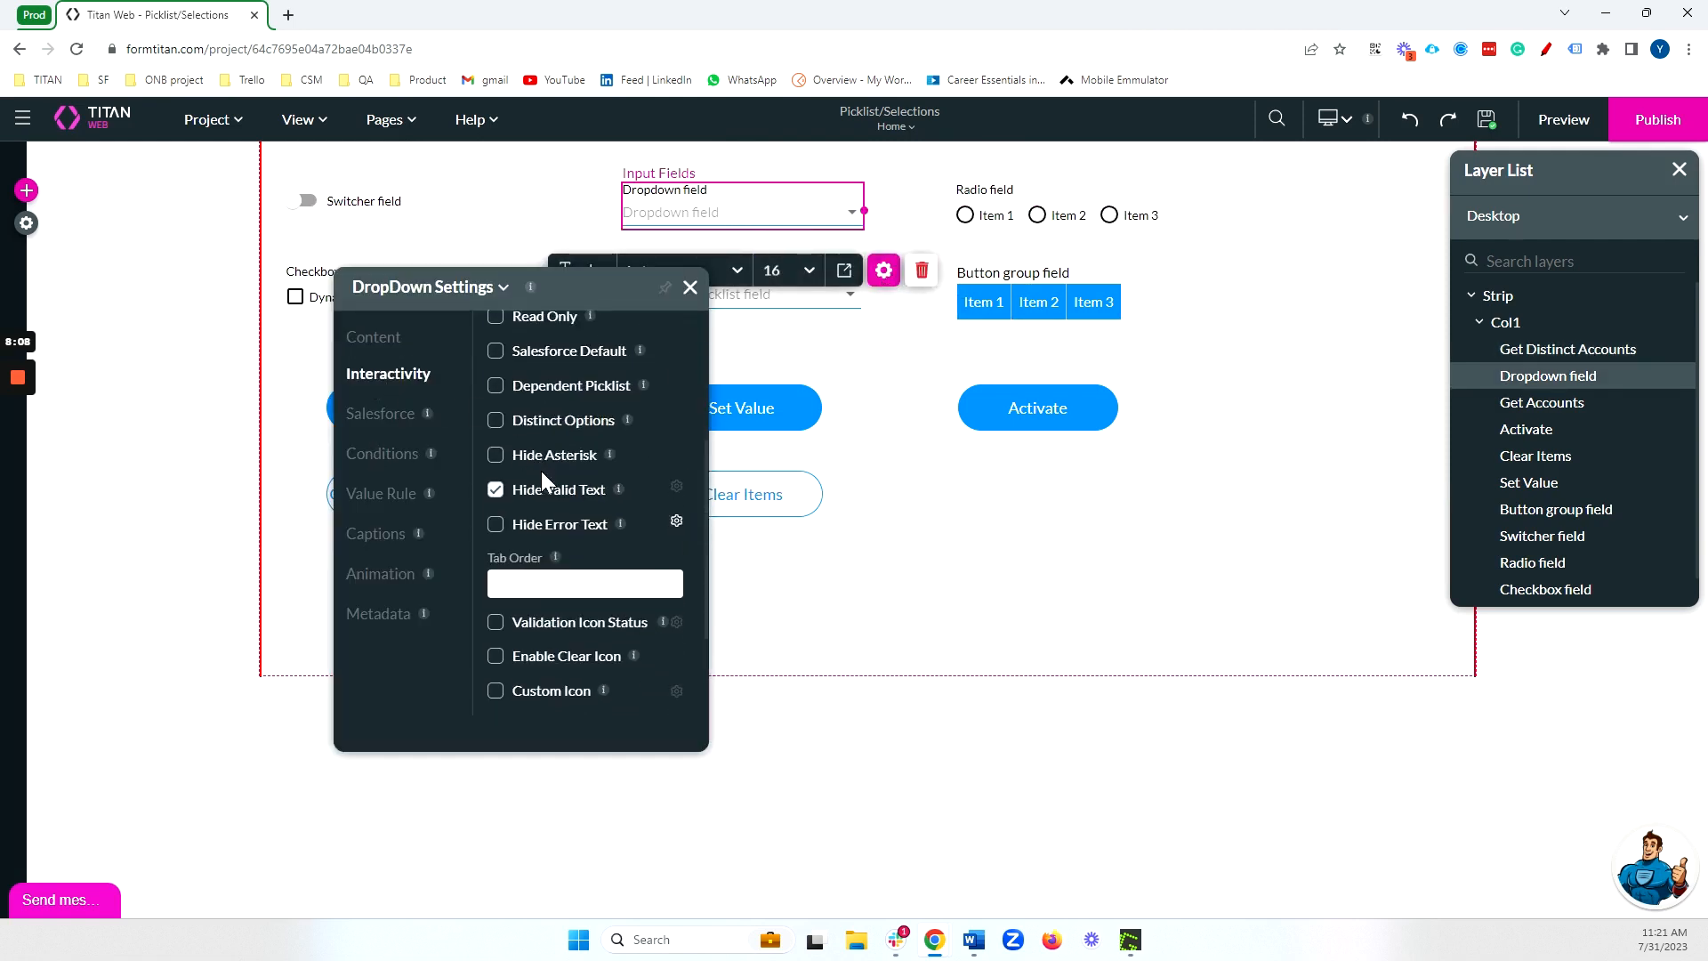
scroll(541, 481, up, 2)
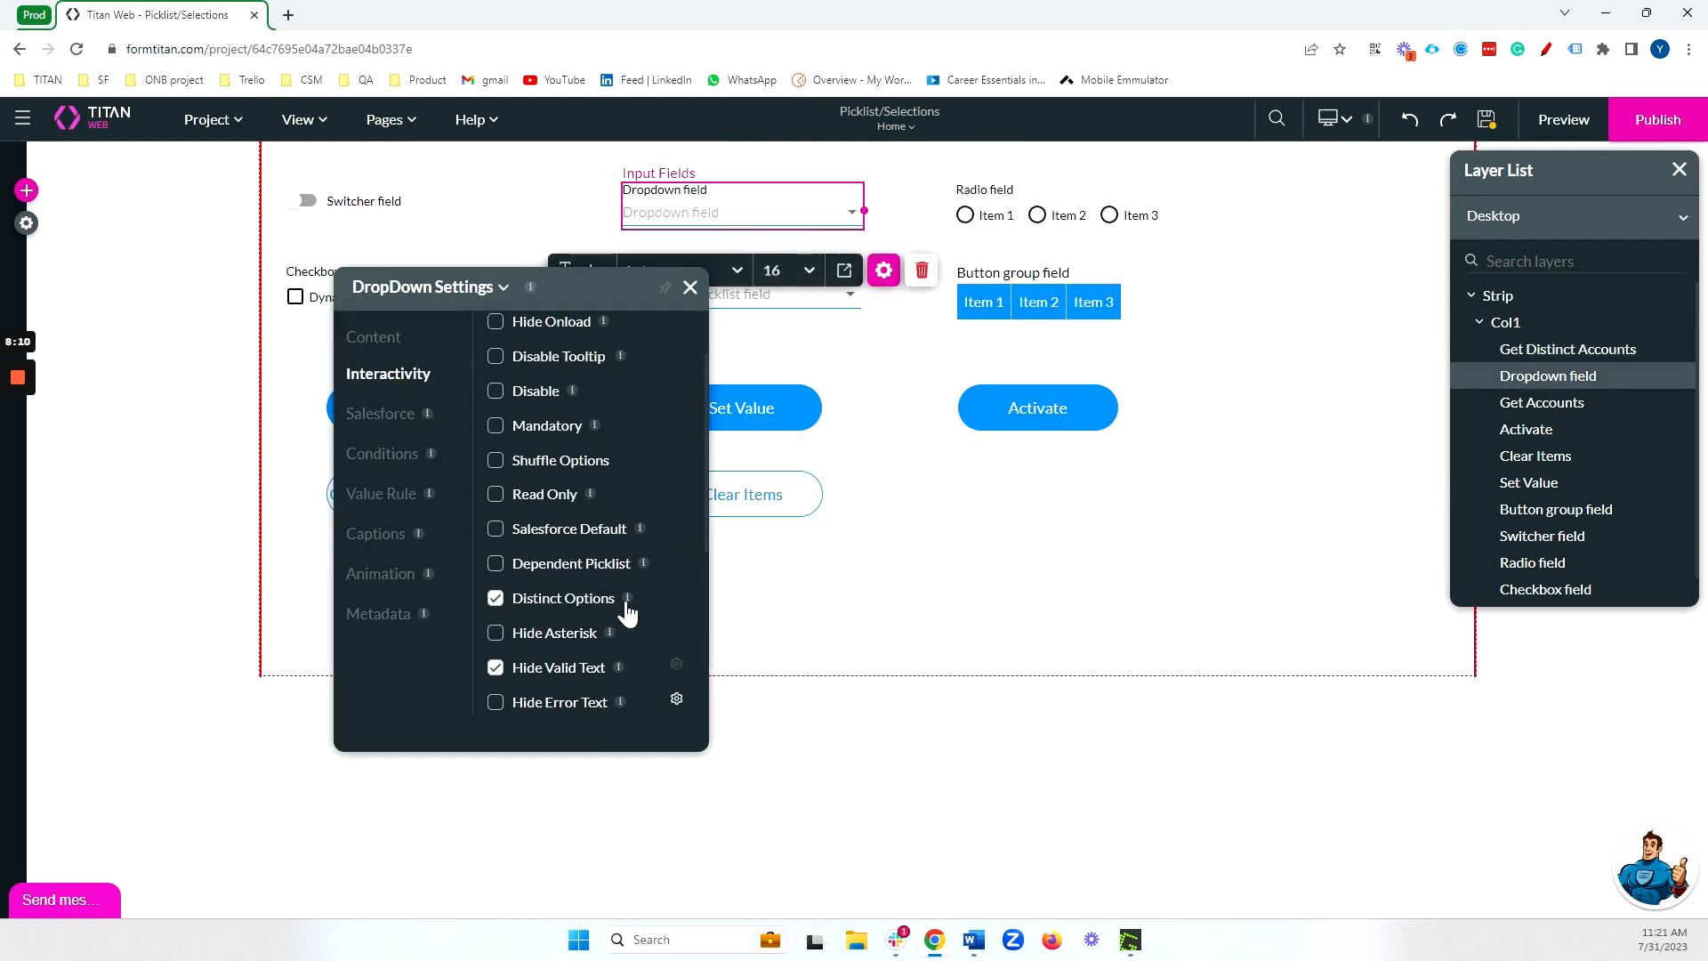
click(690, 287)
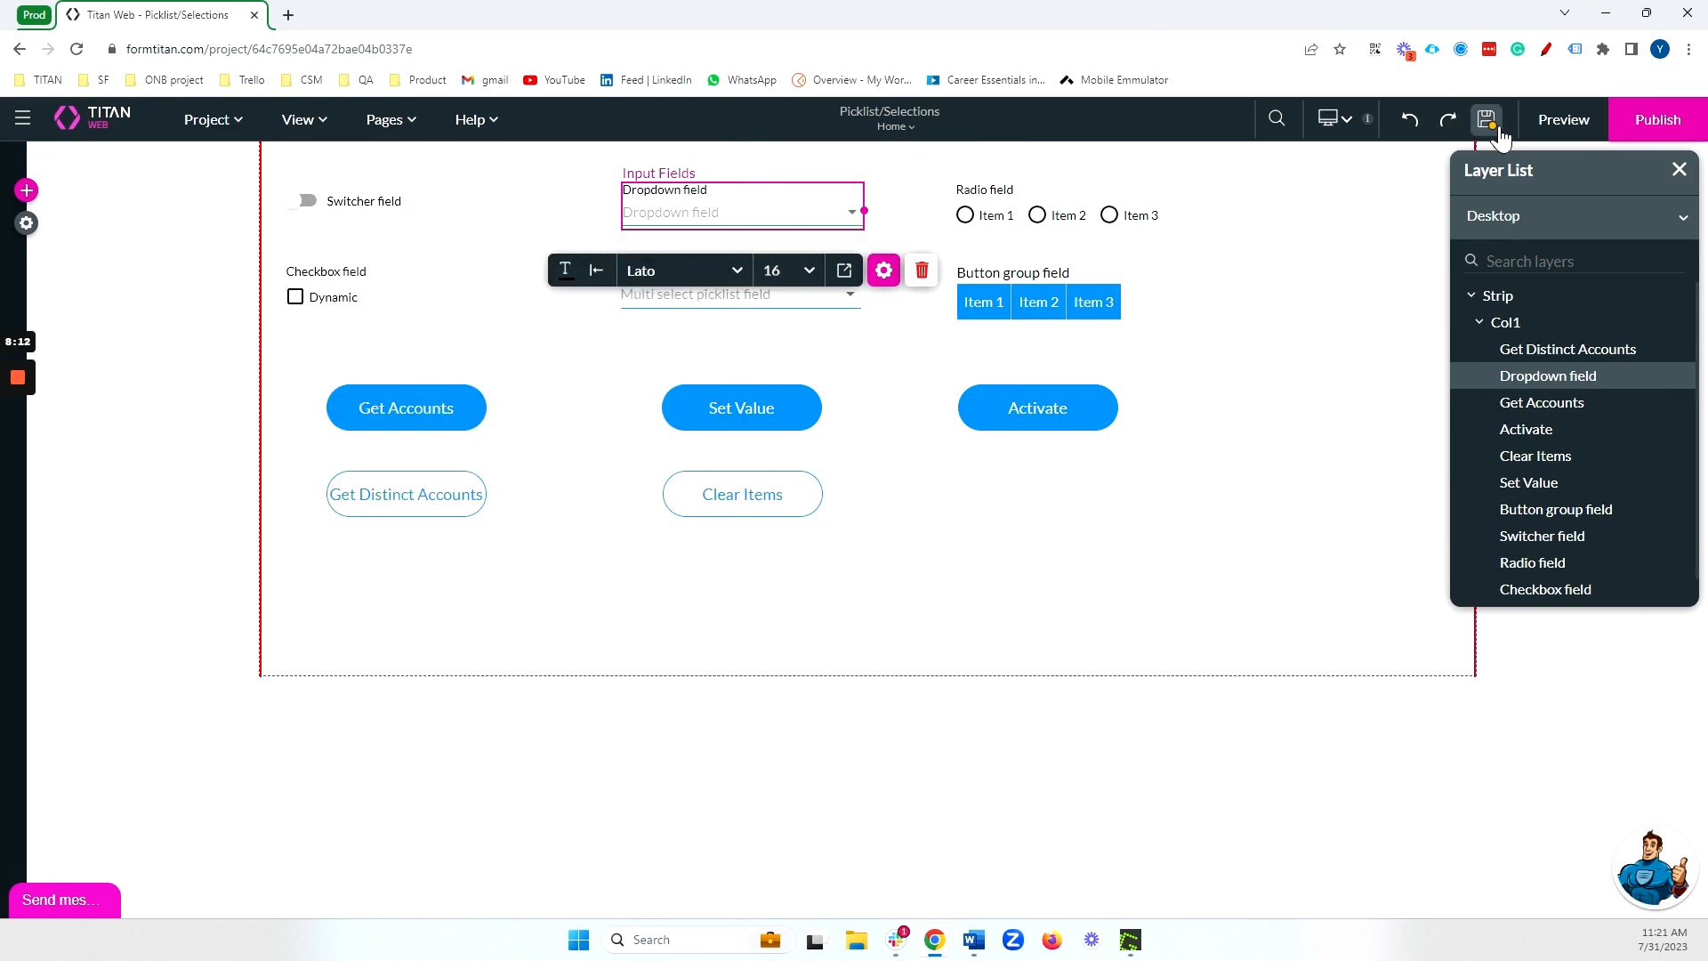
Preview the project again, run Get Distinct Accounts, check the Dropdown field's options for distinct account names, and close the preview
click(1564, 119)
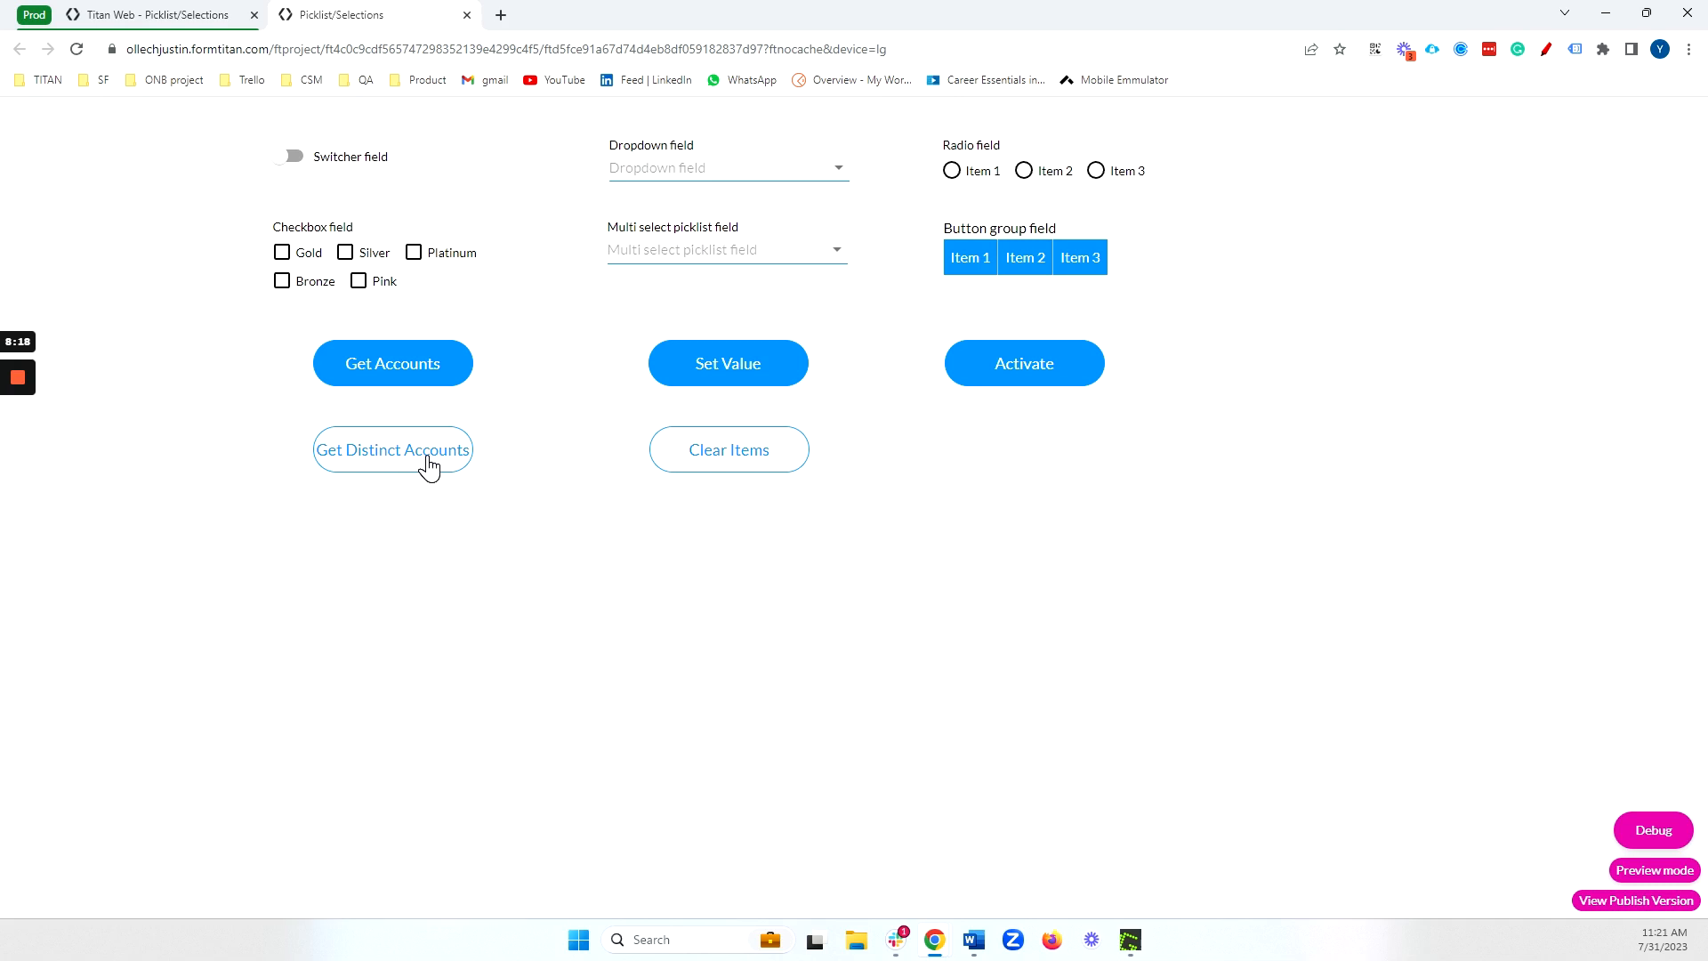
click(428, 465)
click(712, 171)
scroll(725, 356, down, 10)
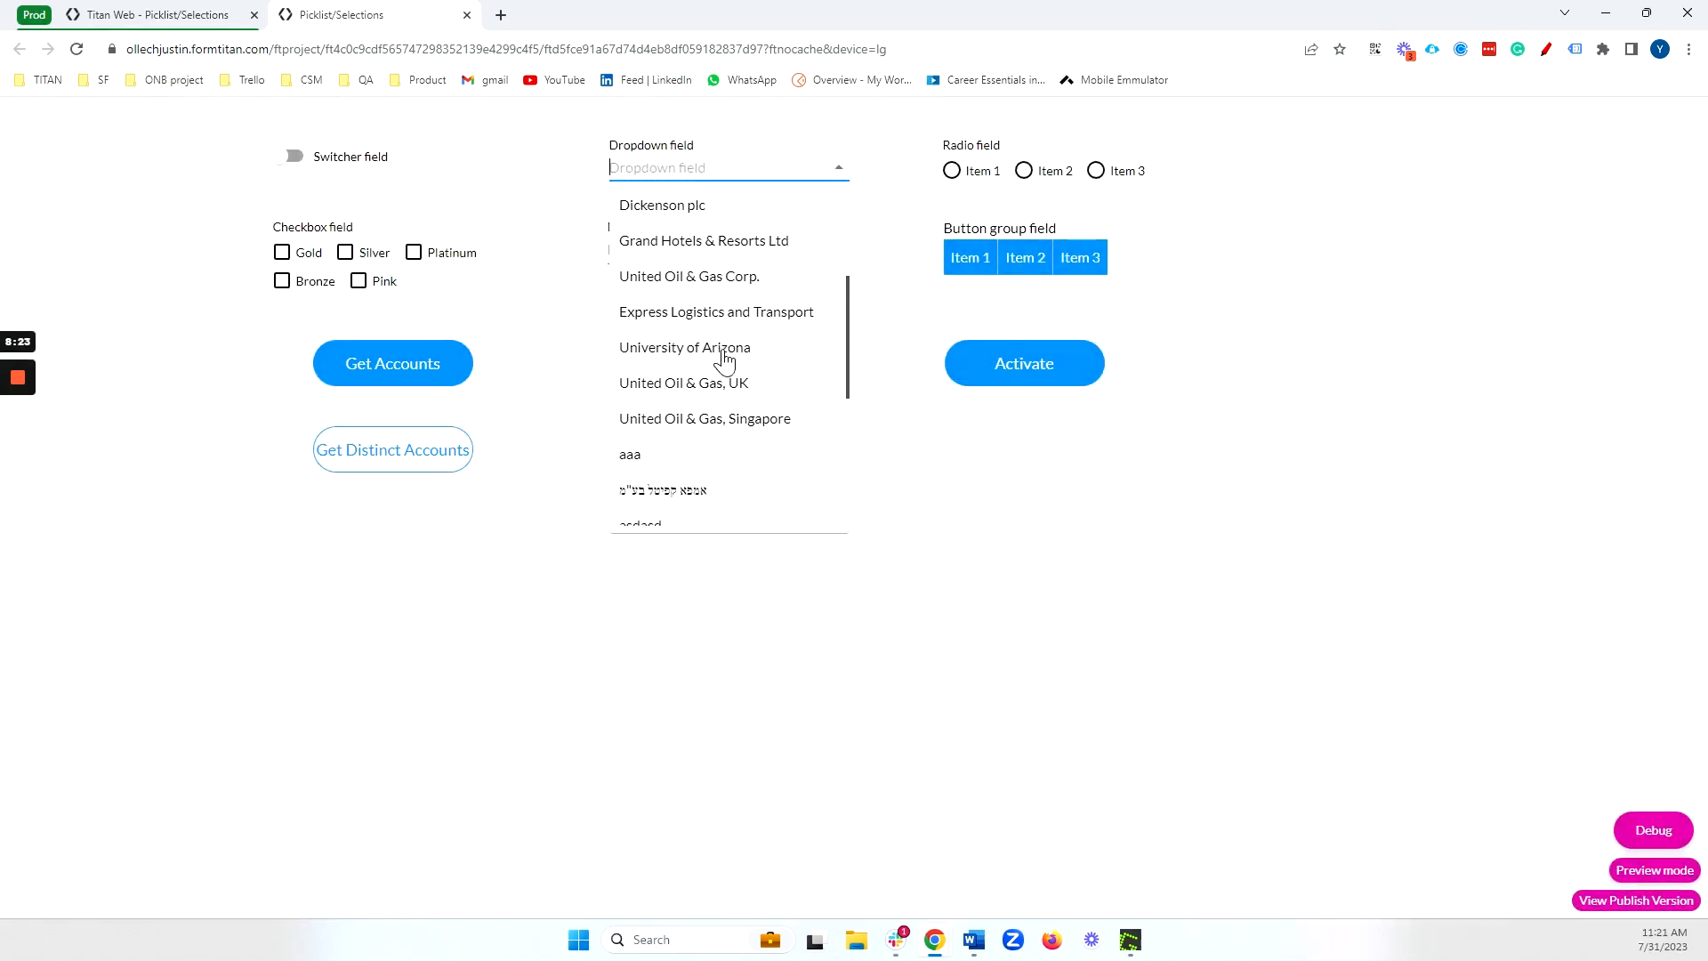
click(467, 16)
click(1167, 496)
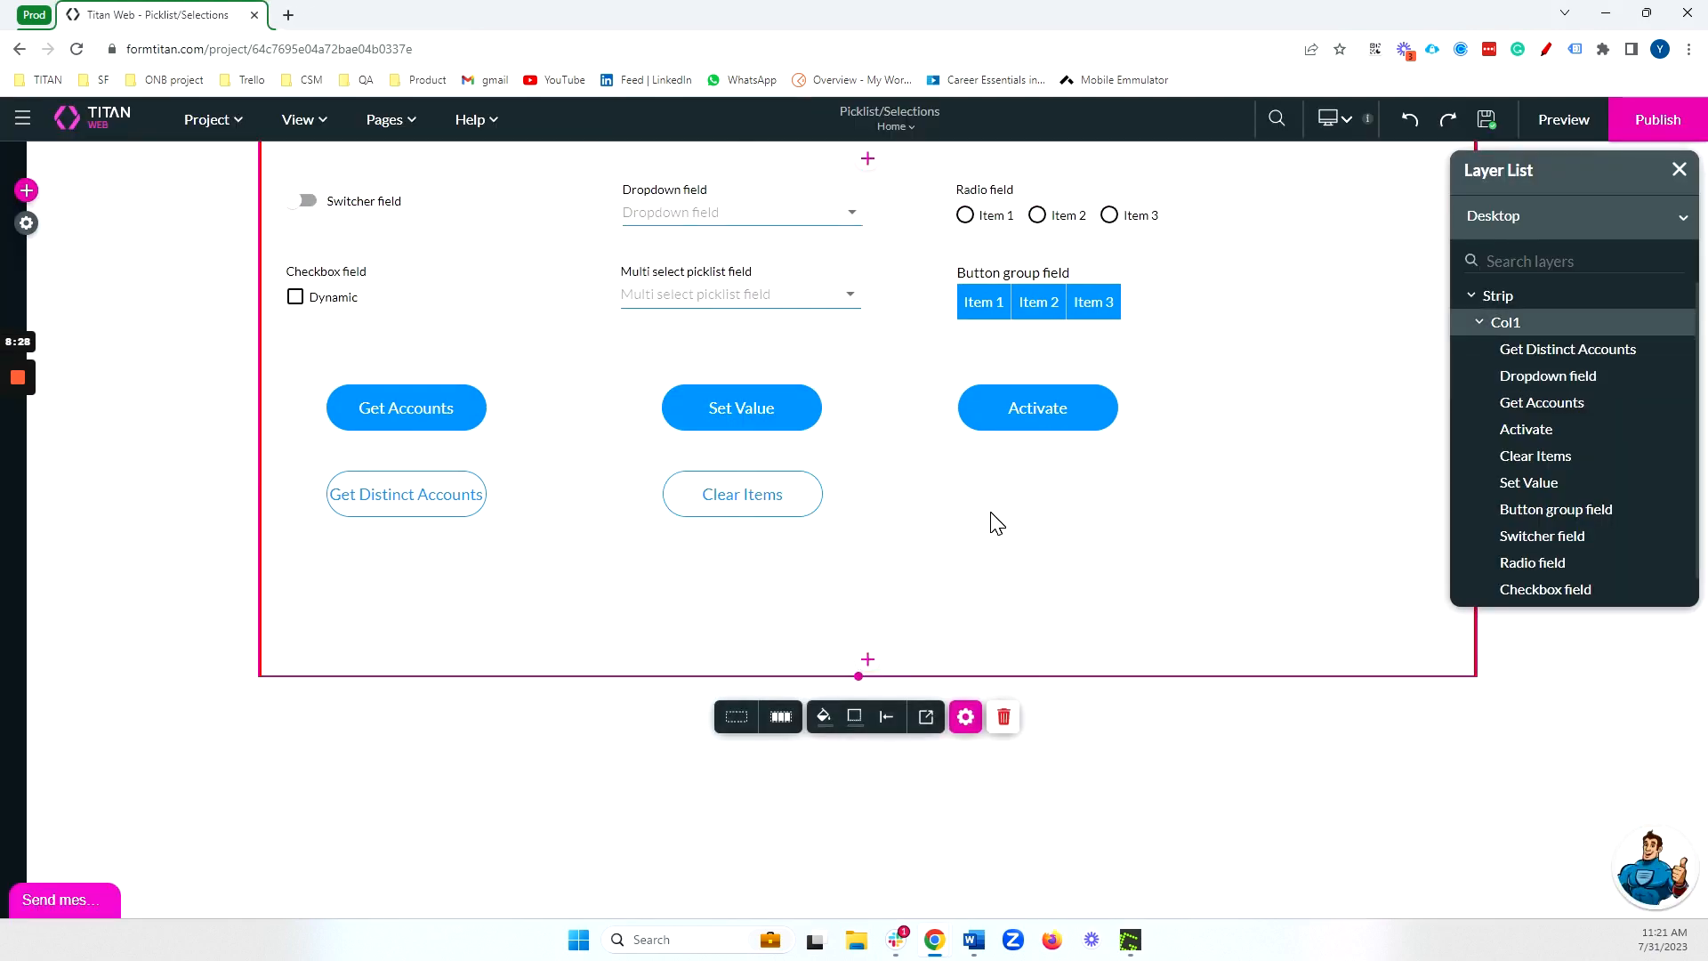
Start an Affected Elements node in the Set Value button's on-click action
click(761, 416)
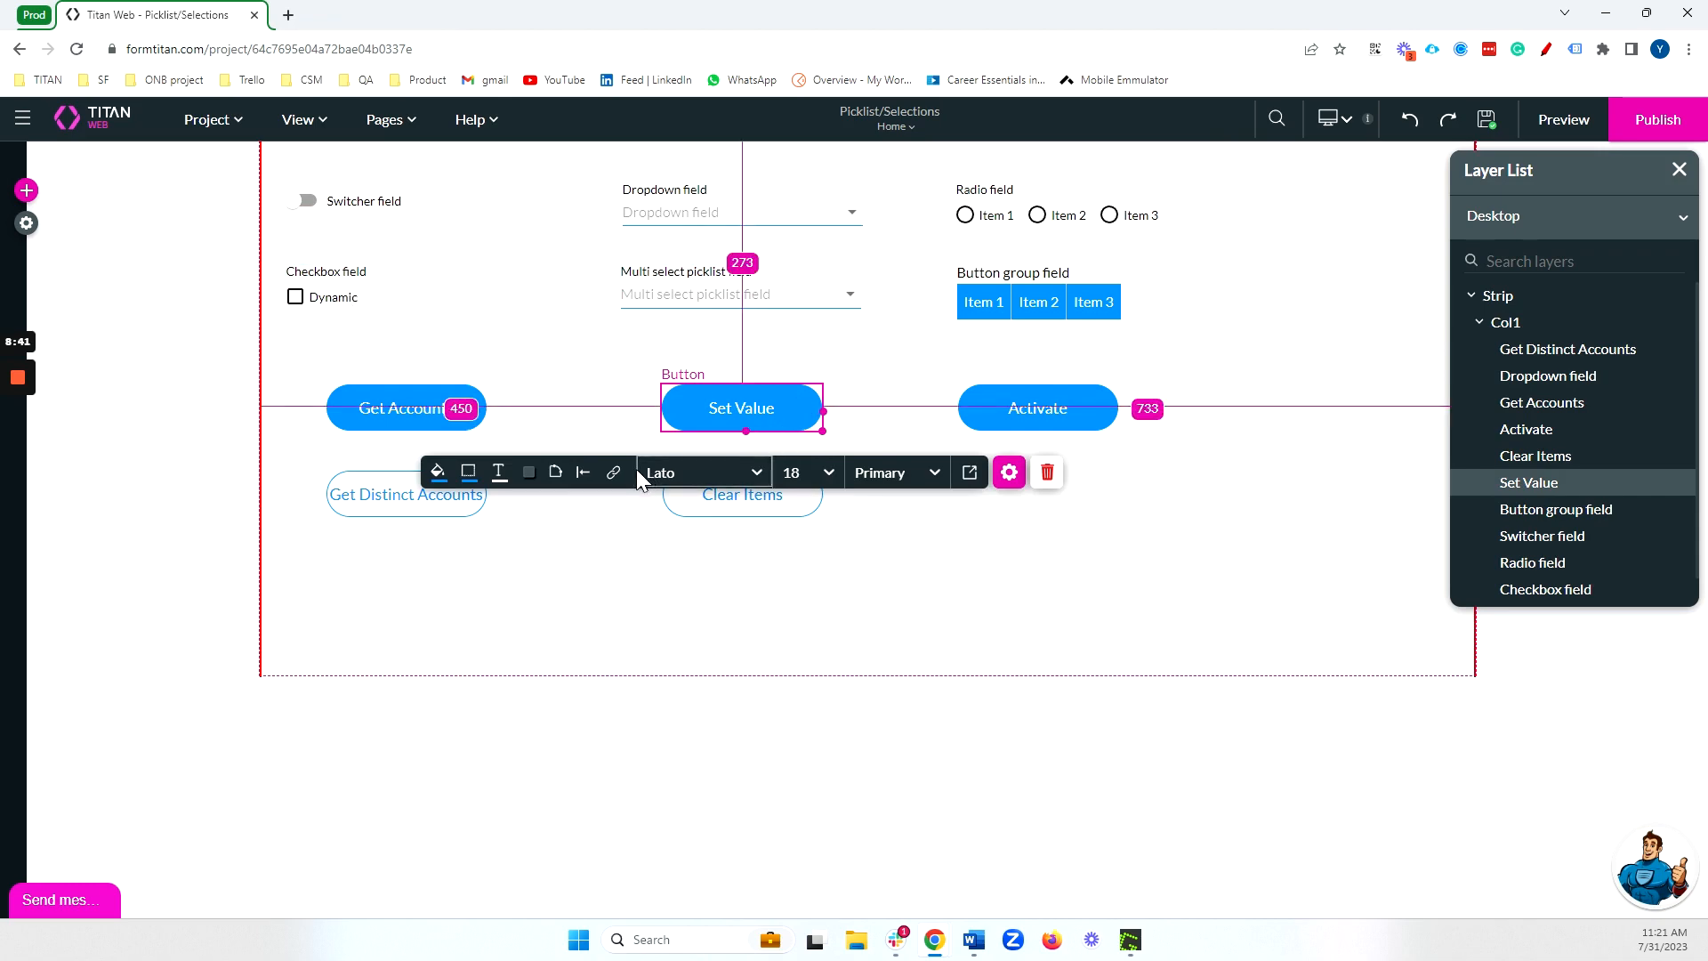
click(614, 473)
click(307, 435)
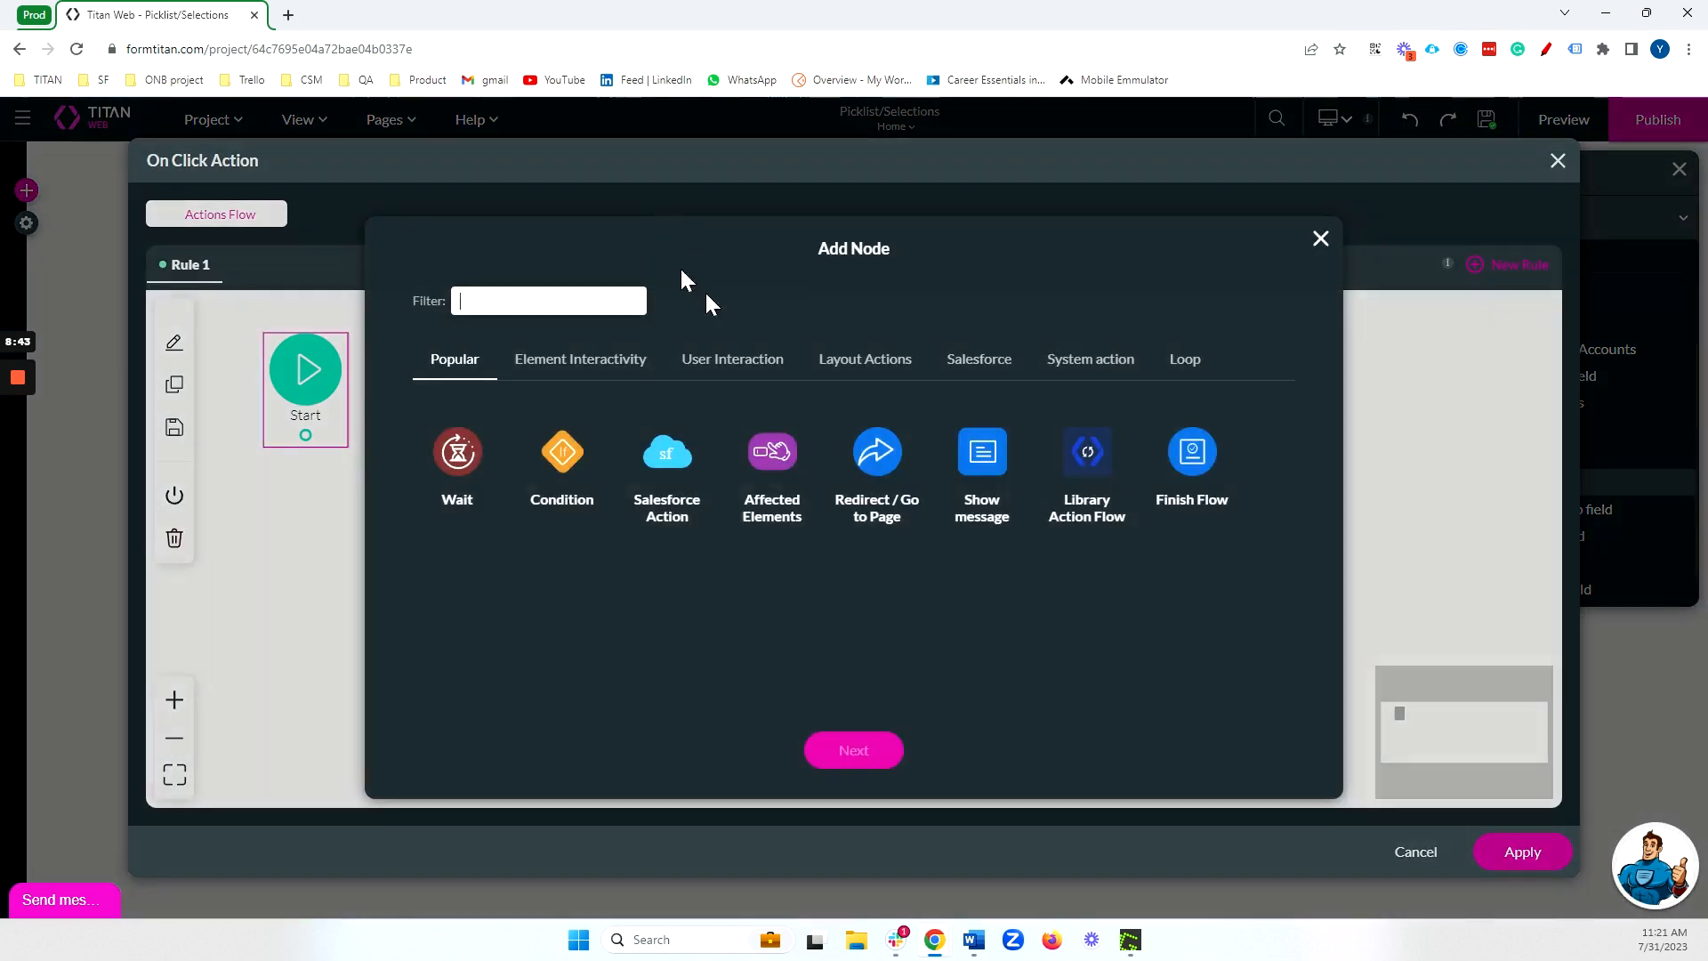
click(772, 451)
click(853, 750)
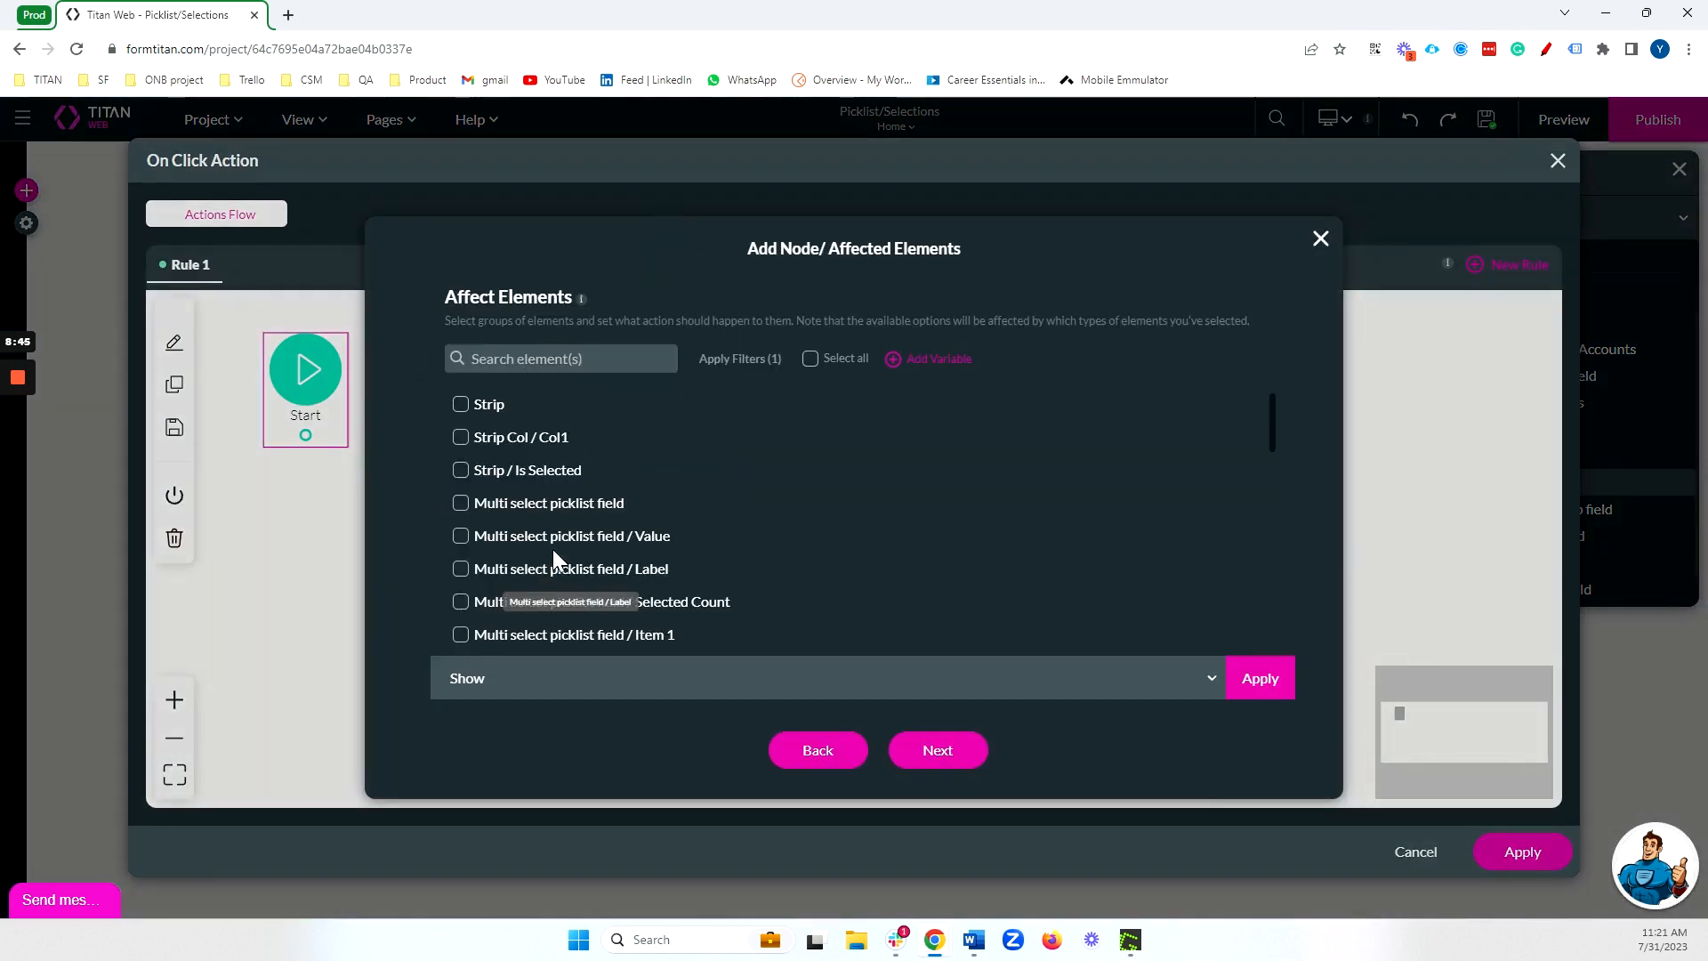
Choose the Checkbox field as the affected element with a Set value action of Gold
scroll(637, 436, down, 1)
scroll(642, 463, down, 2)
click(461, 463)
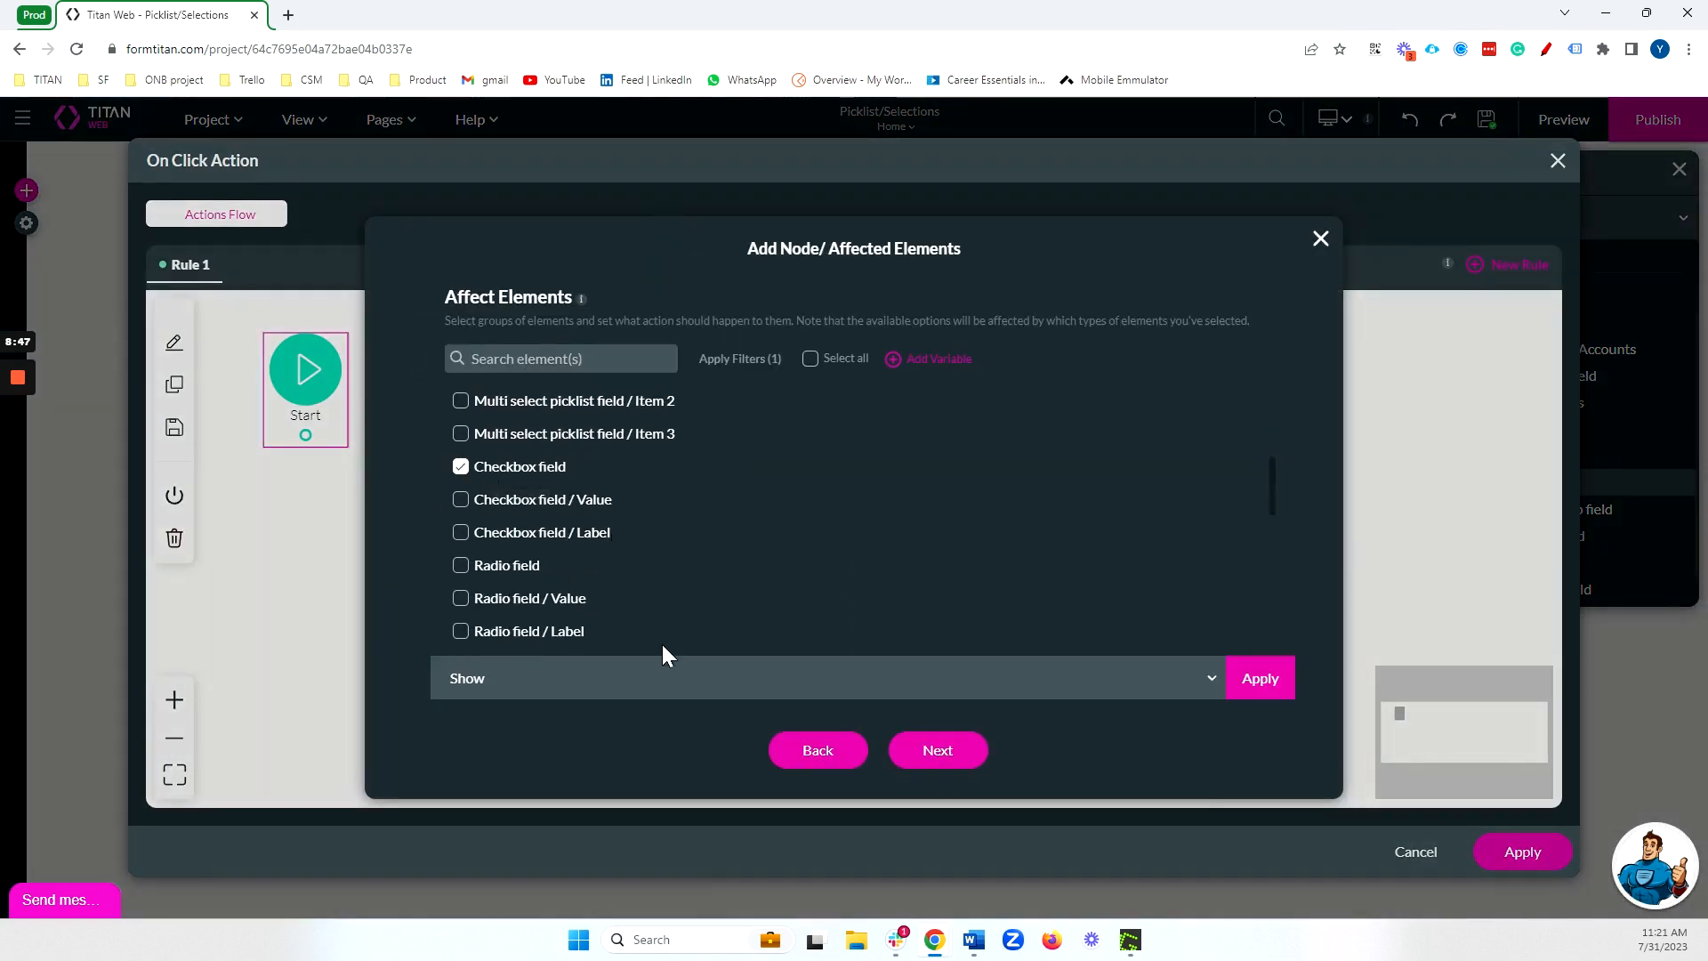
click(639, 686)
text(set va)
click(591, 578)
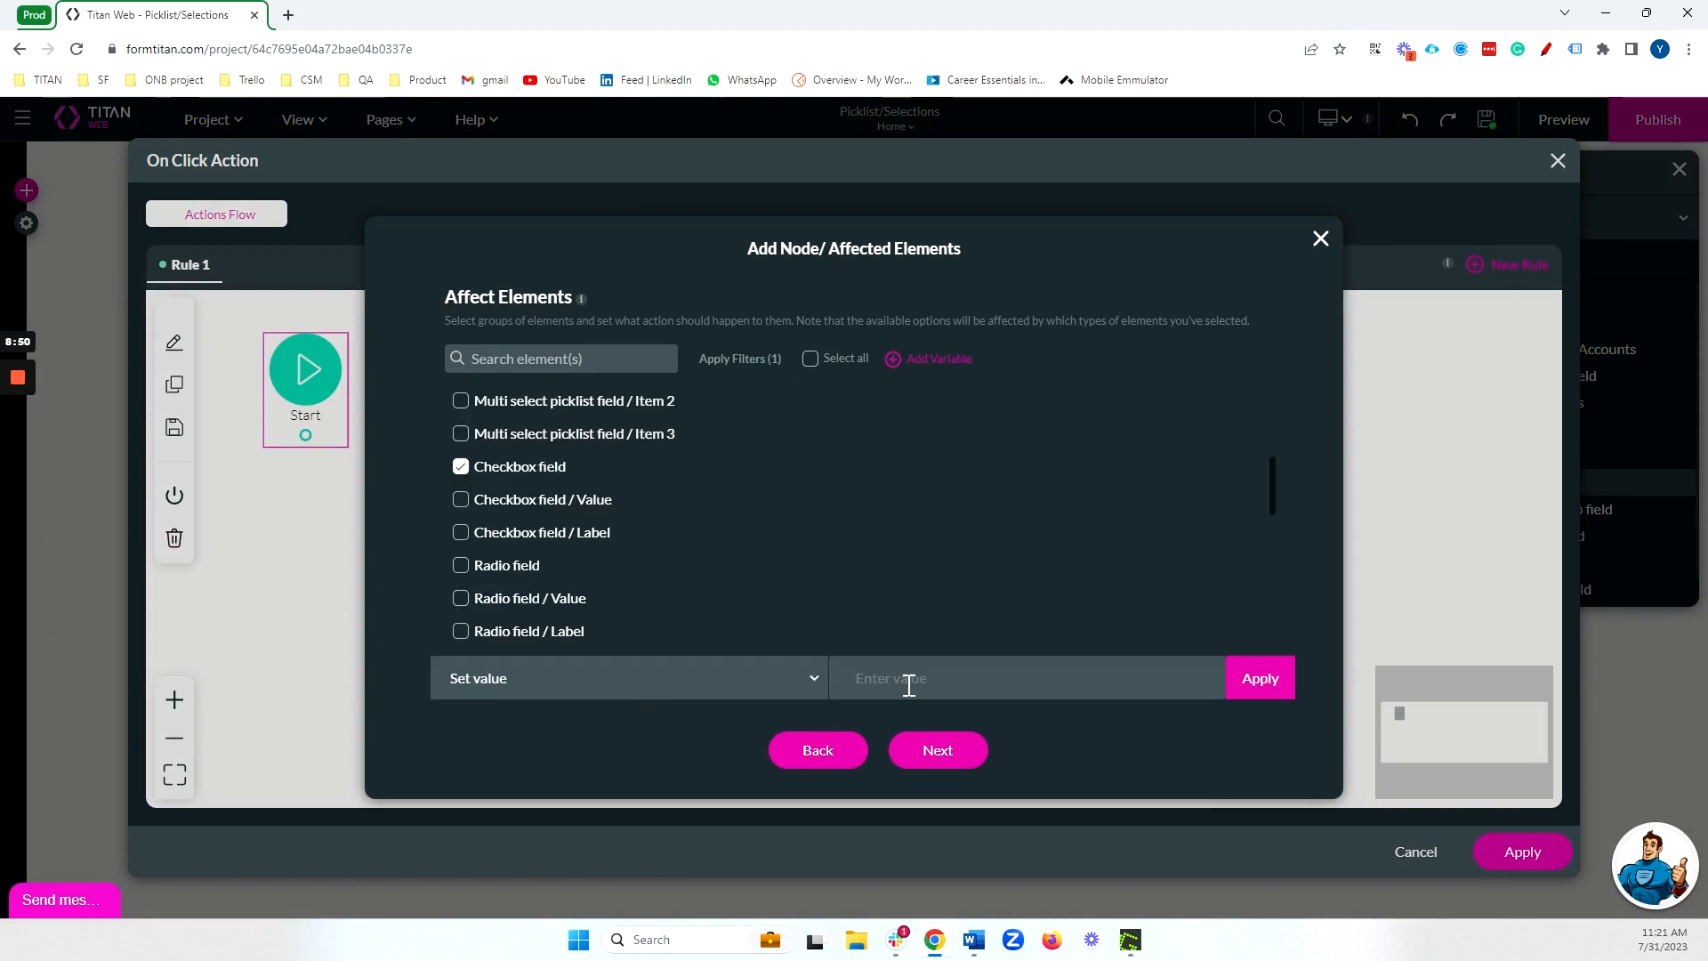
click(908, 686)
text(Gold)
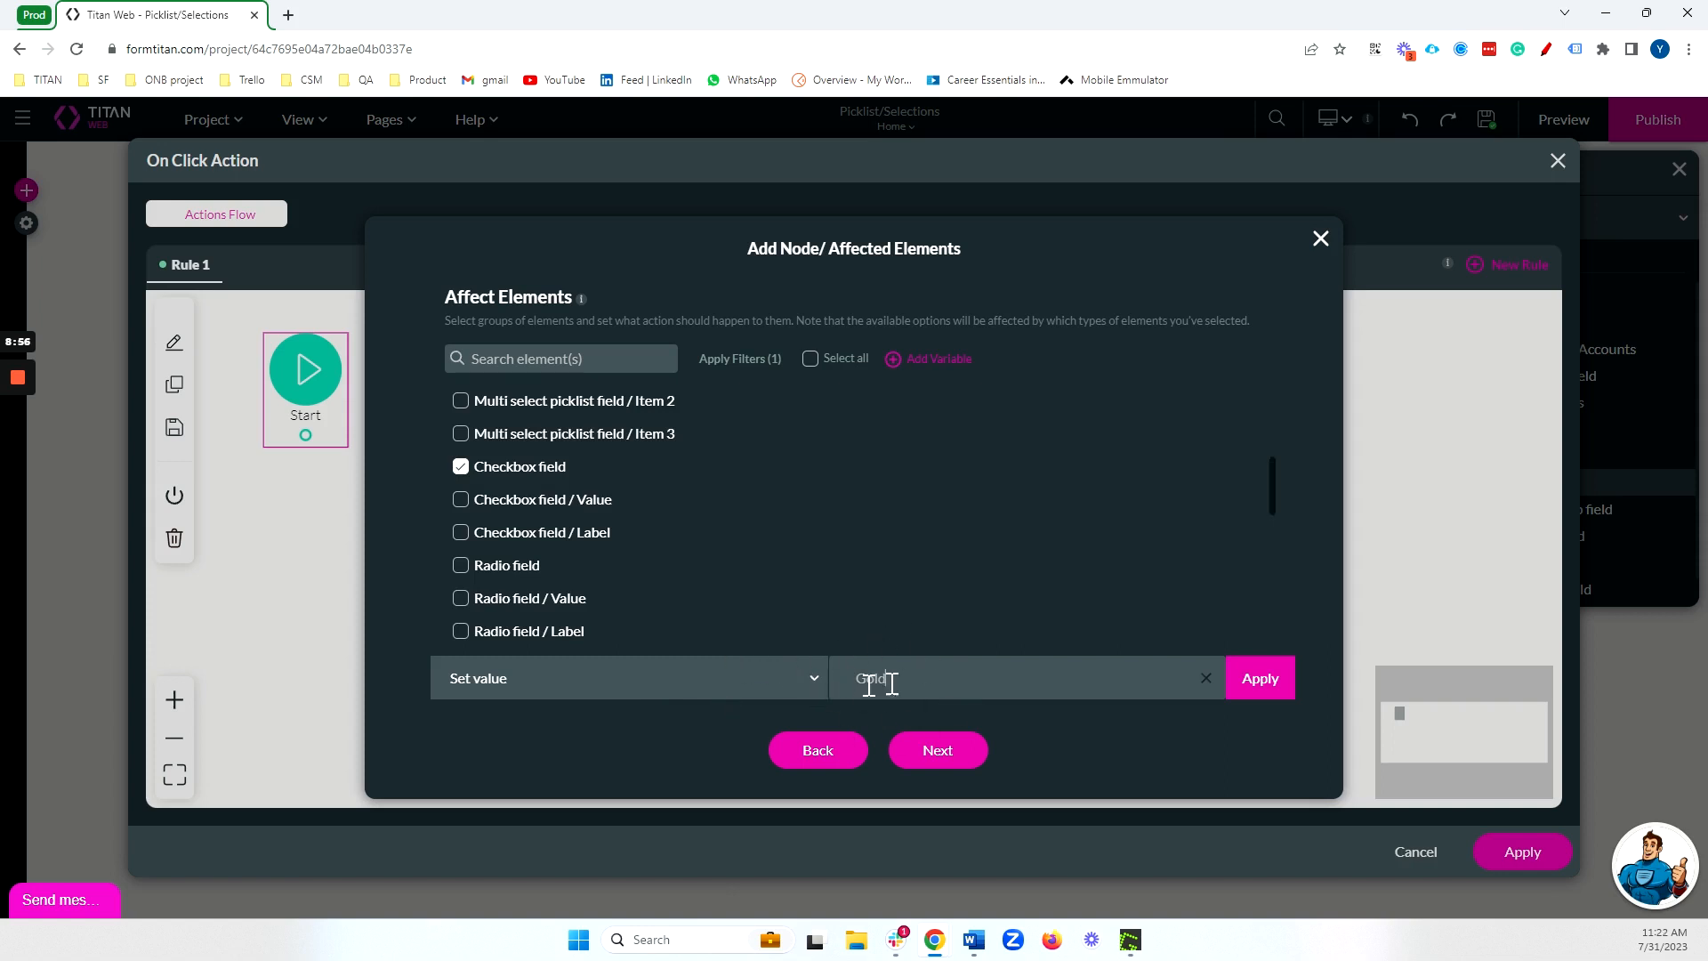
Tag the node "set checkbox", insert it into the flow, and apply the on-click action
click(936, 758)
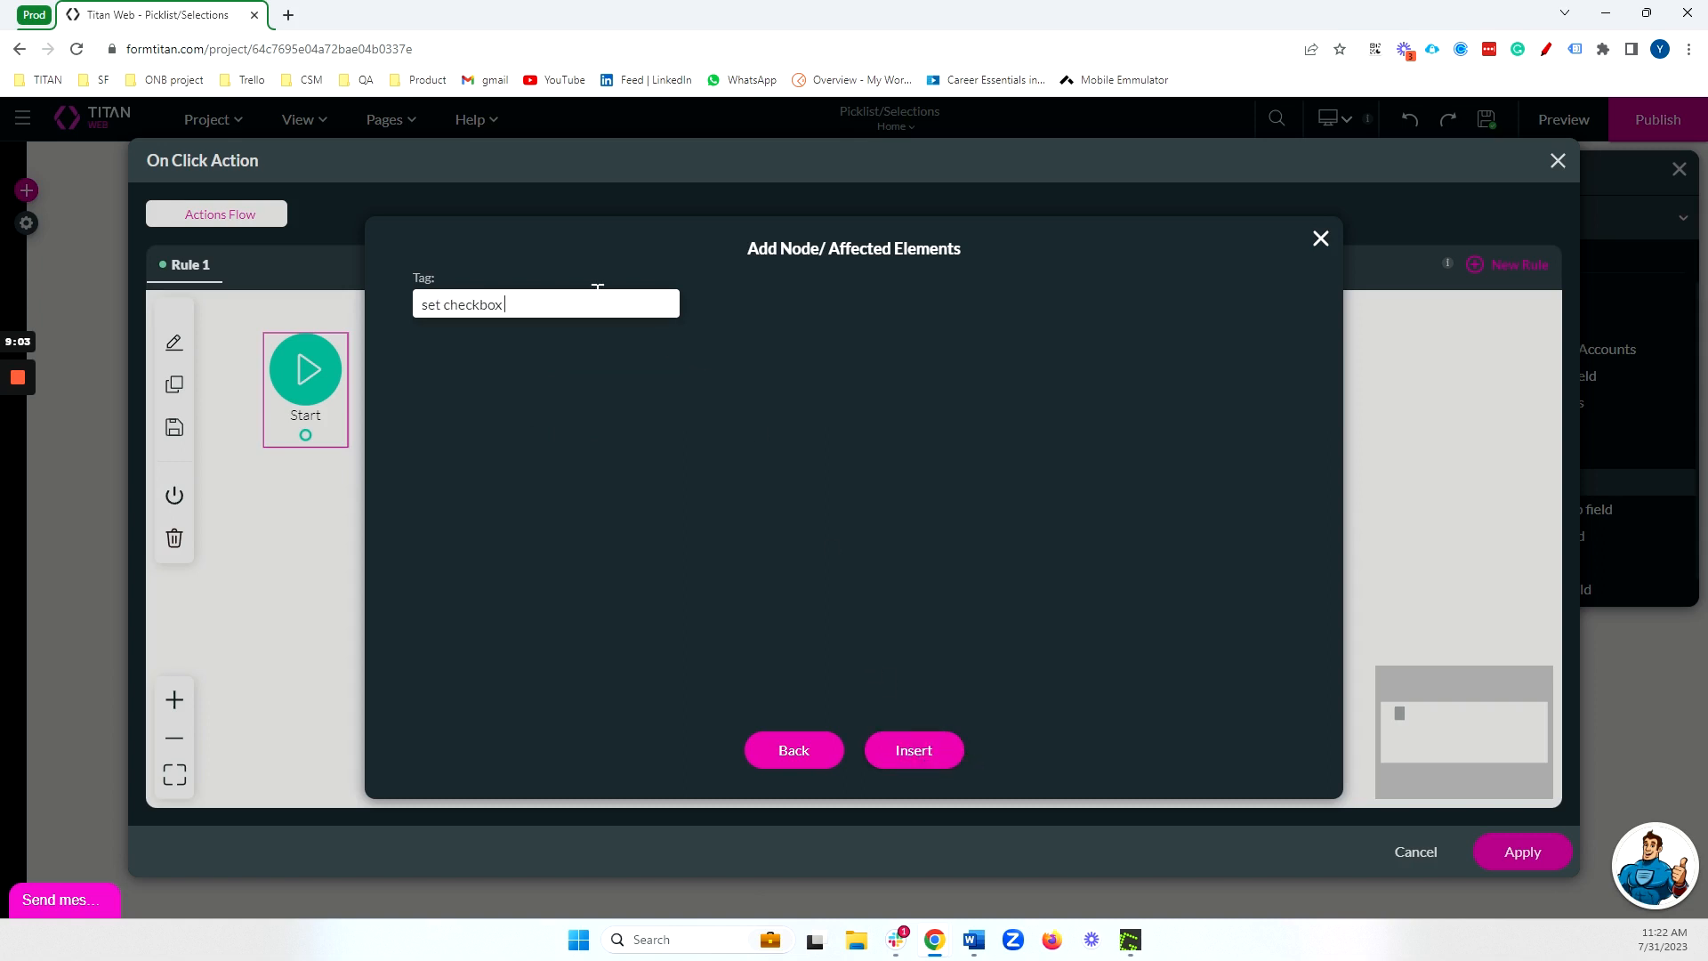
click(909, 756)
click(1529, 855)
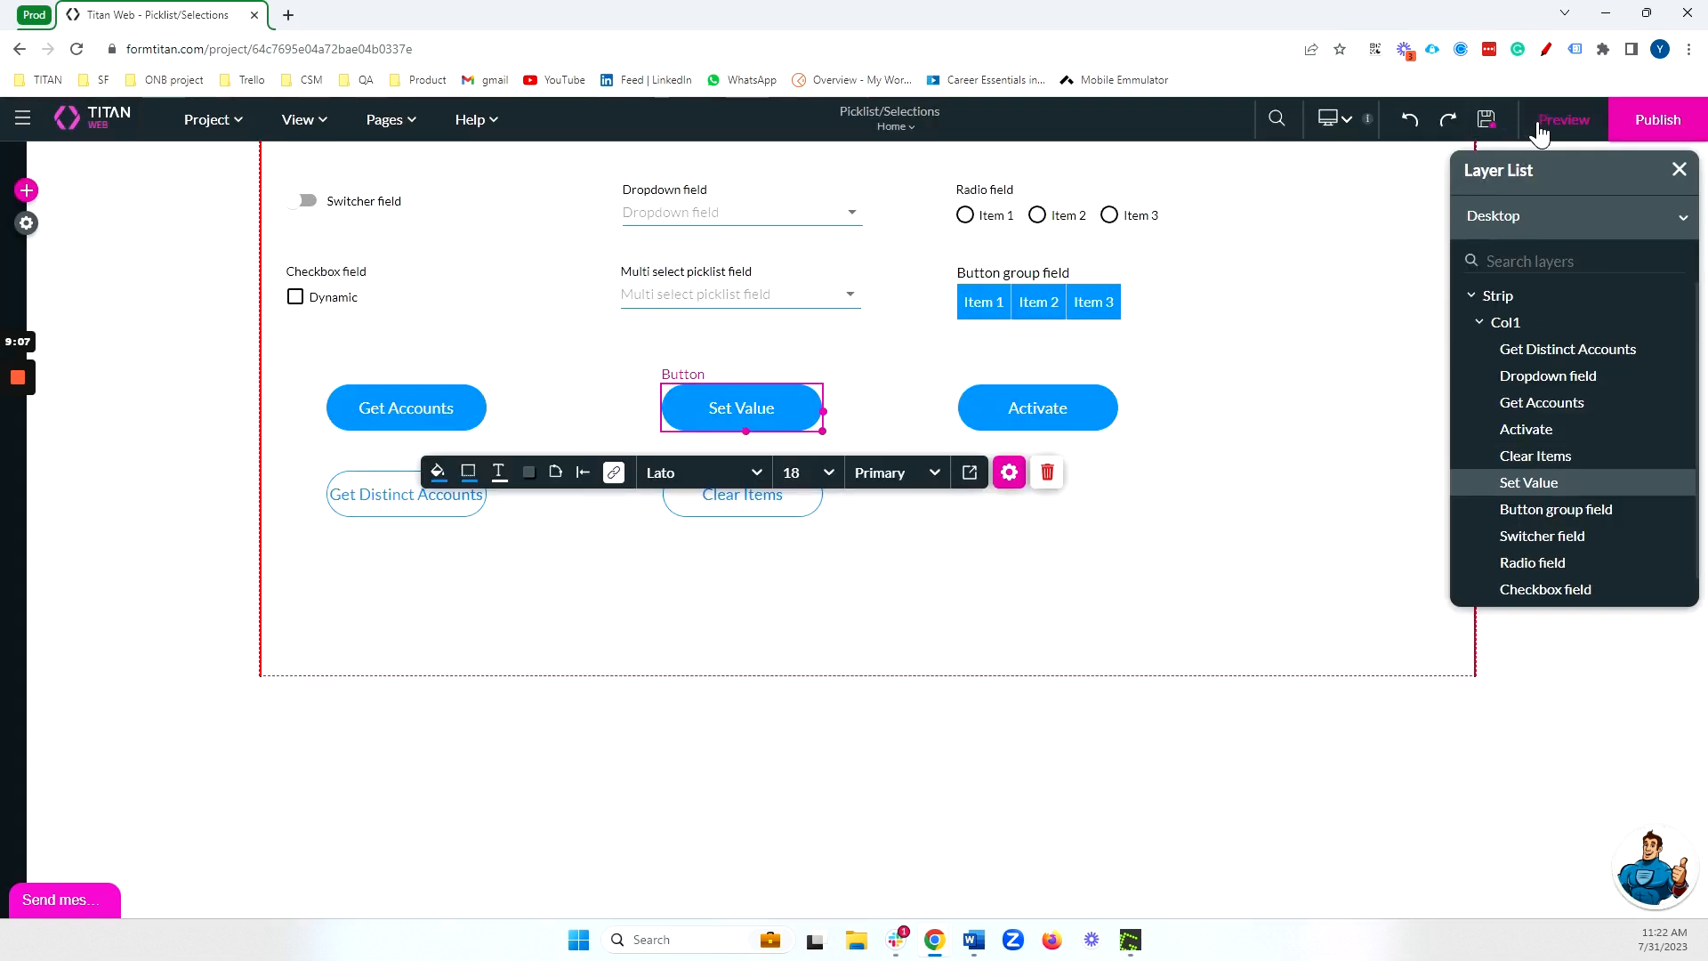
Preview the project, run Set Value to test the Checkbox field, and return to the project editor
click(1540, 129)
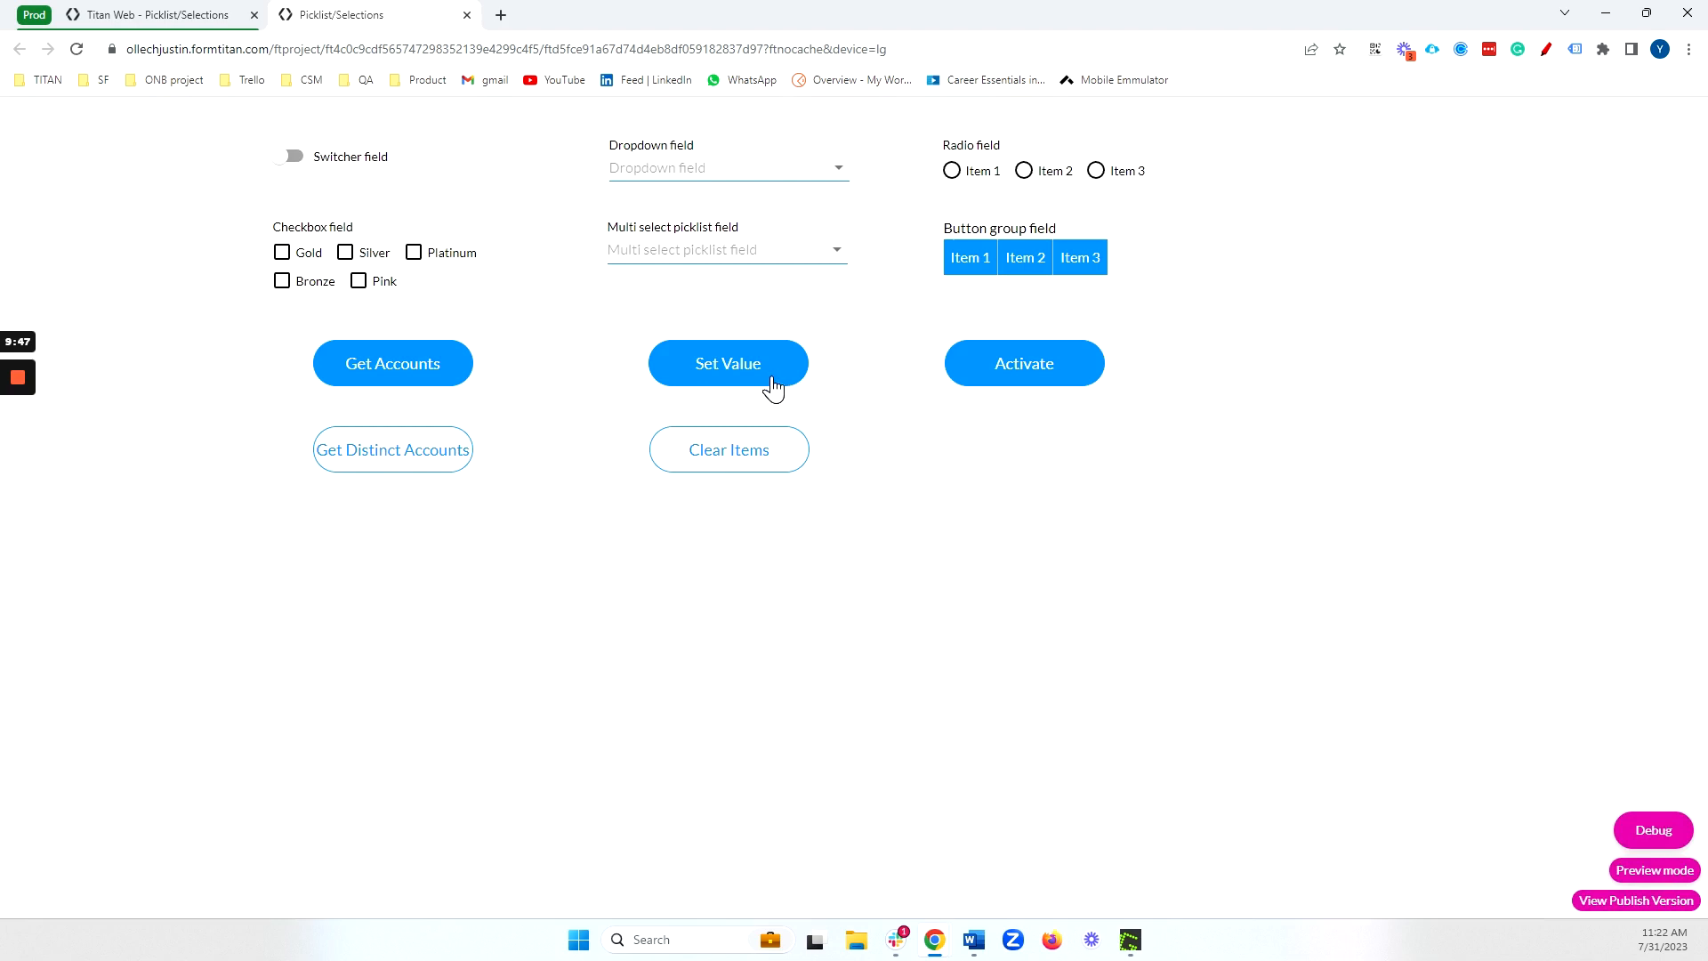
click(775, 388)
click(153, 14)
click(877, 498)
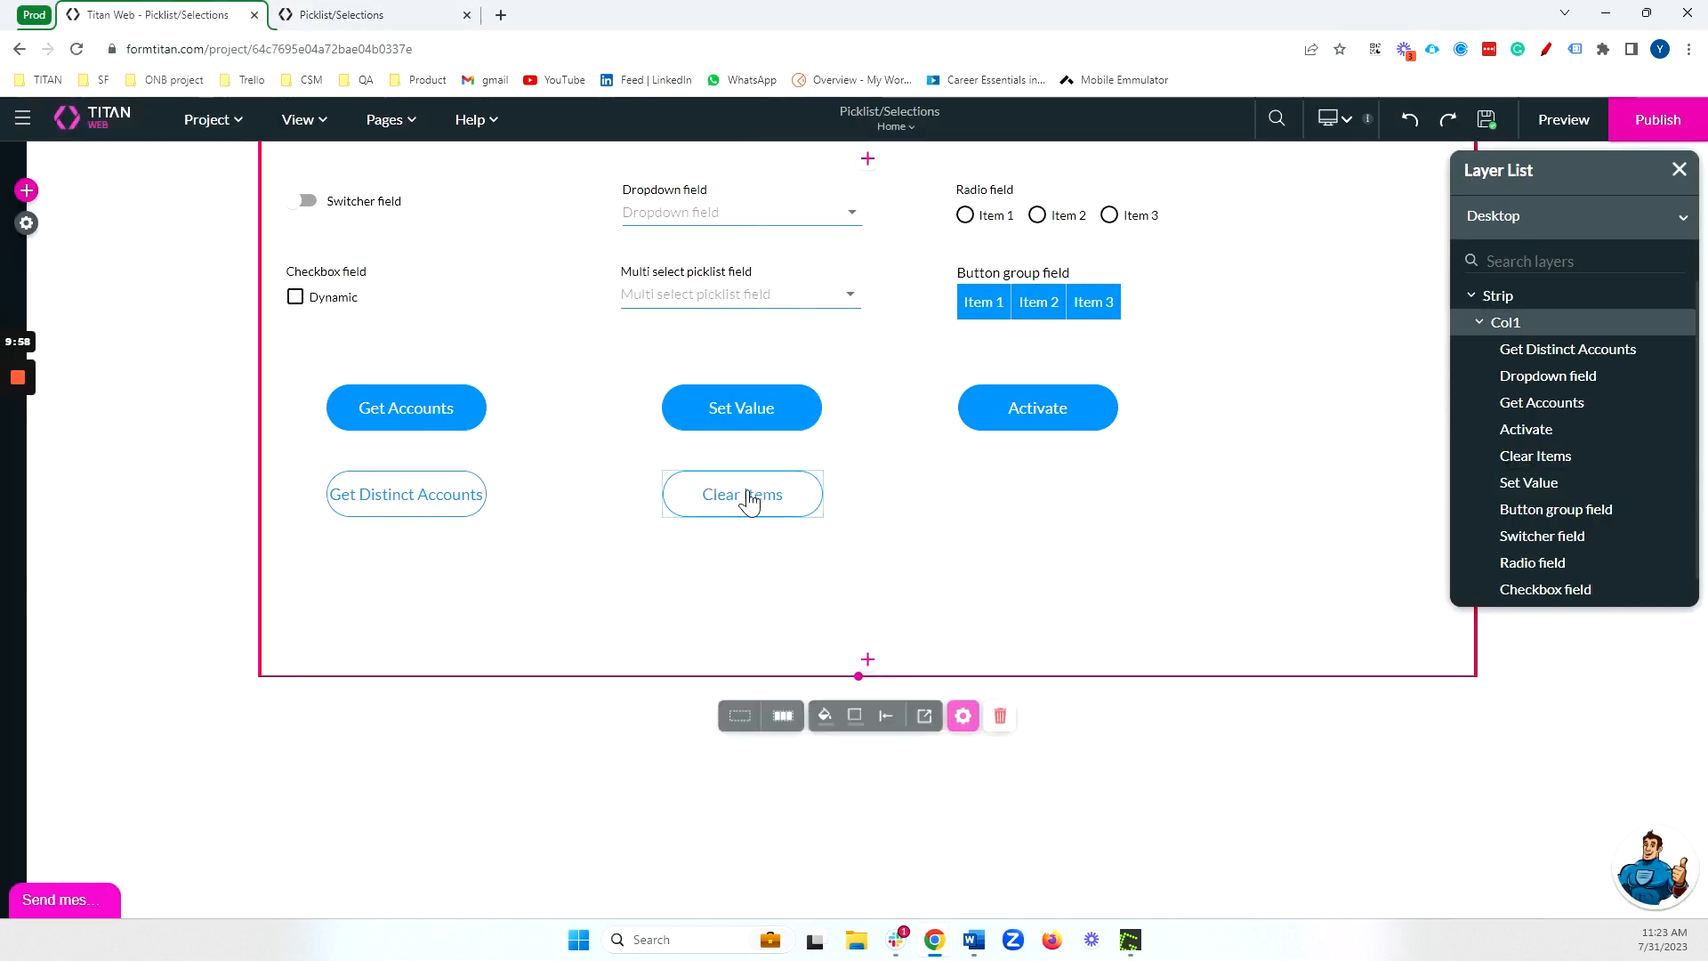
Examine the Clear Items button's Affected Elements node and the list of available actions, close the node, and apply the on-click action
click(749, 501)
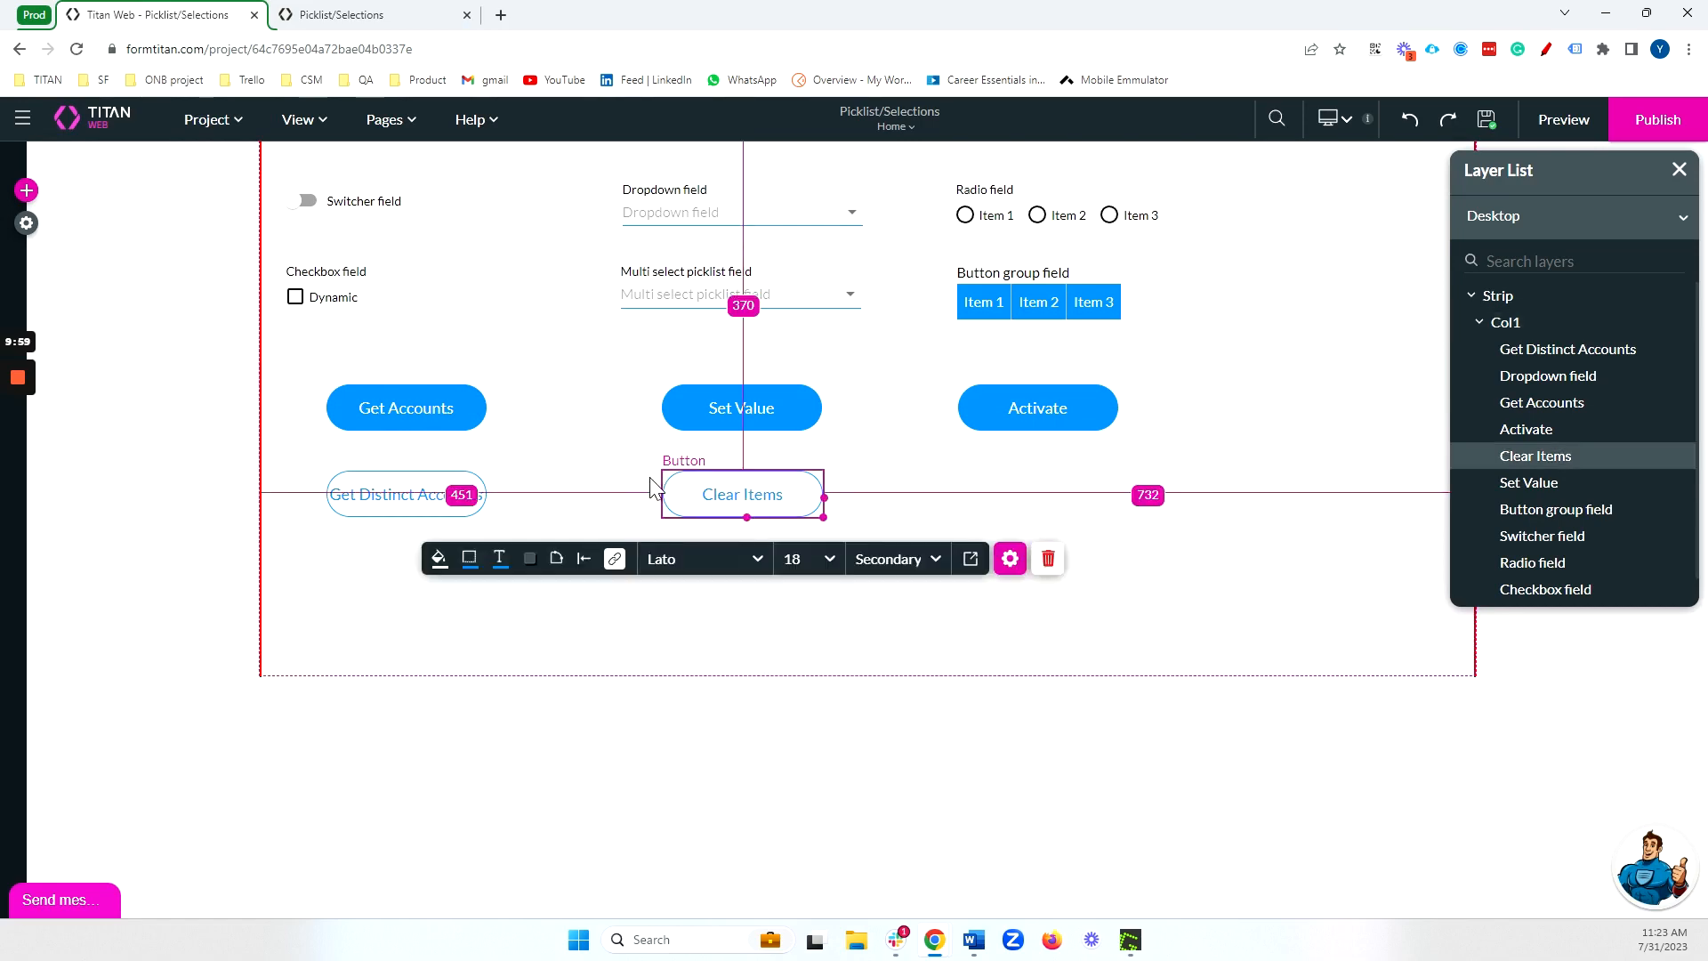
click(614, 562)
double_click(451, 490)
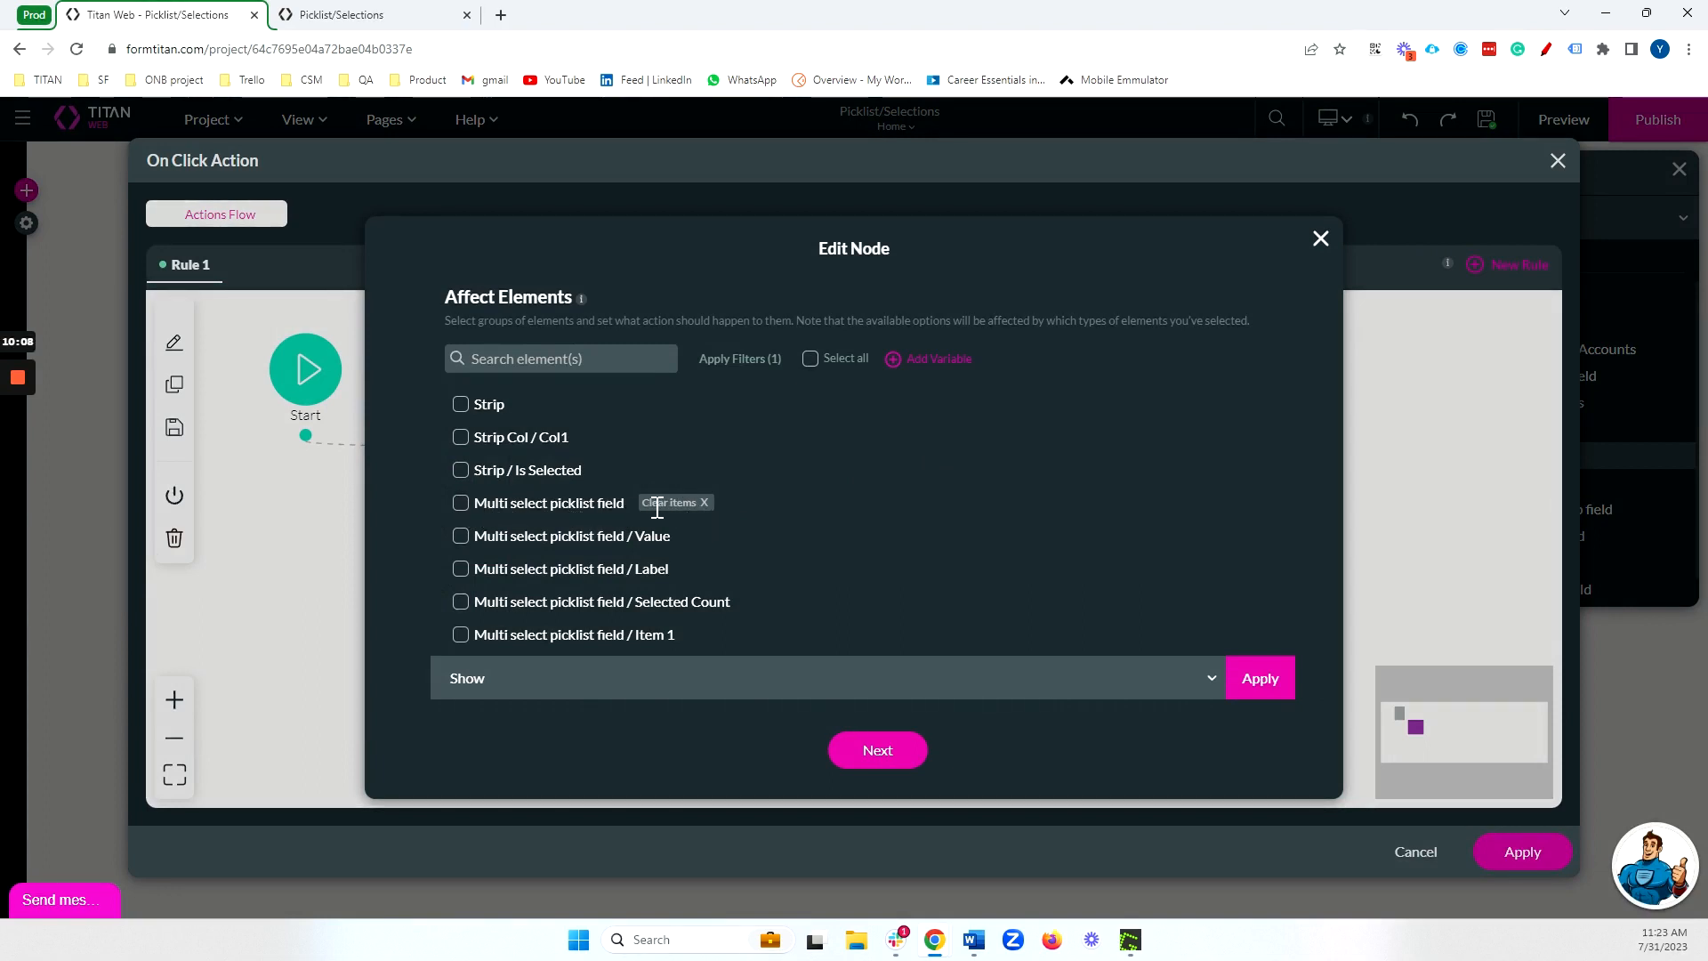
click(623, 674)
scroll(658, 623, down, 10)
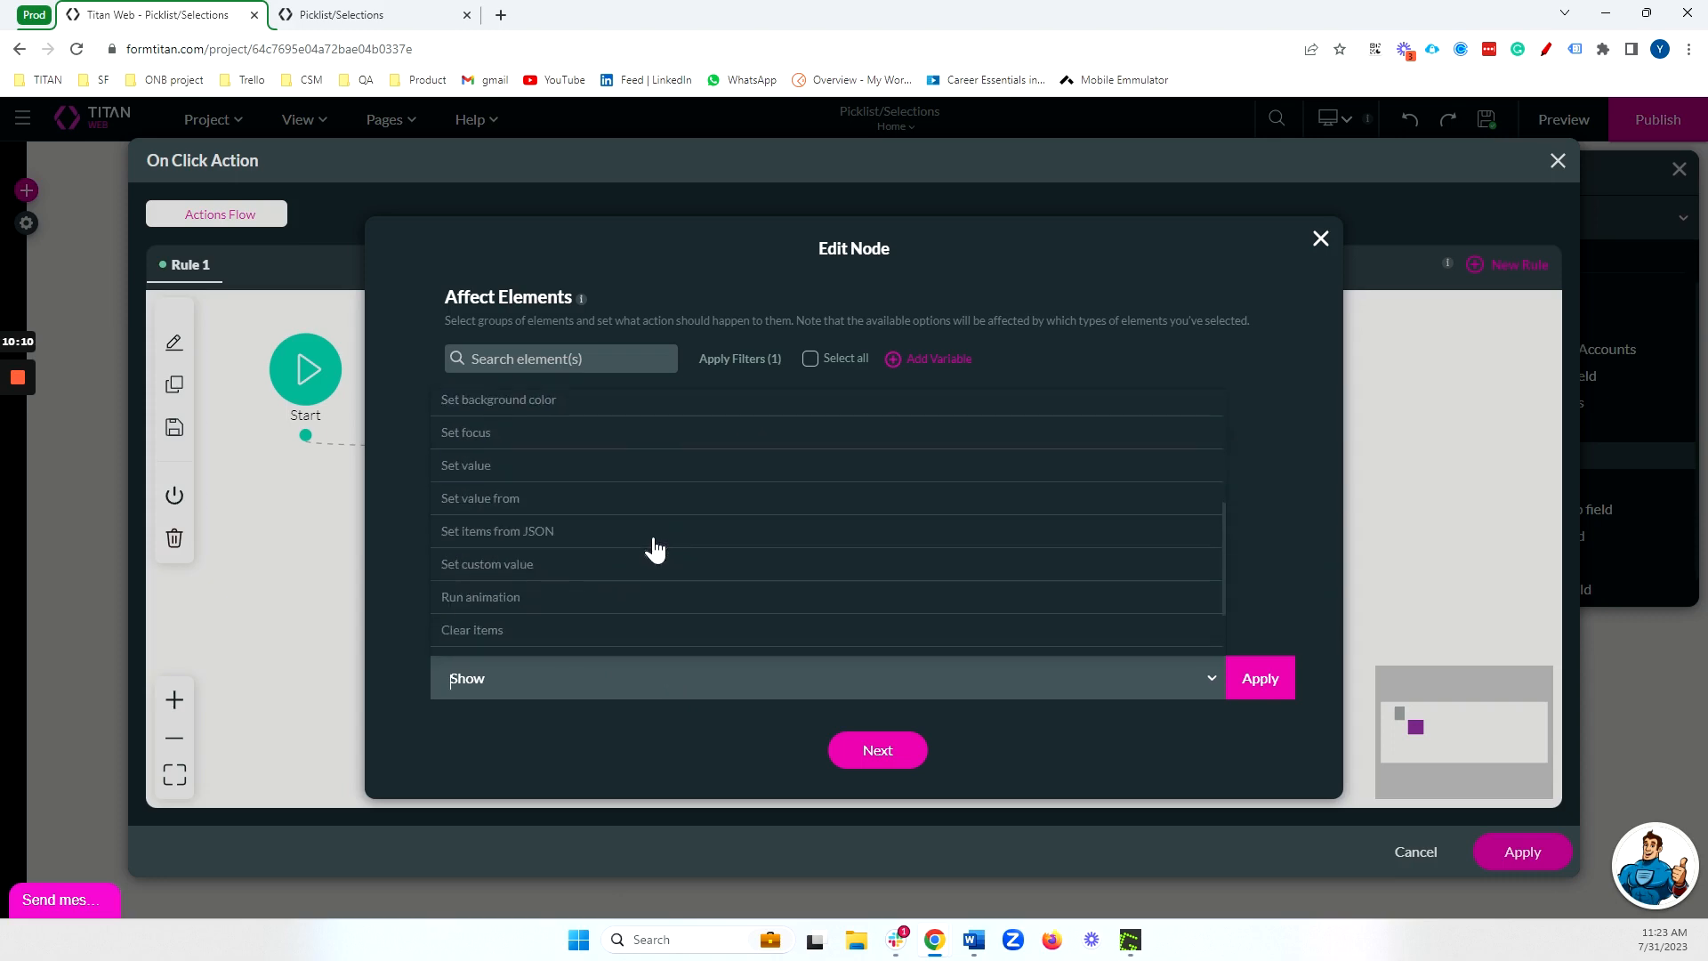
click(1320, 238)
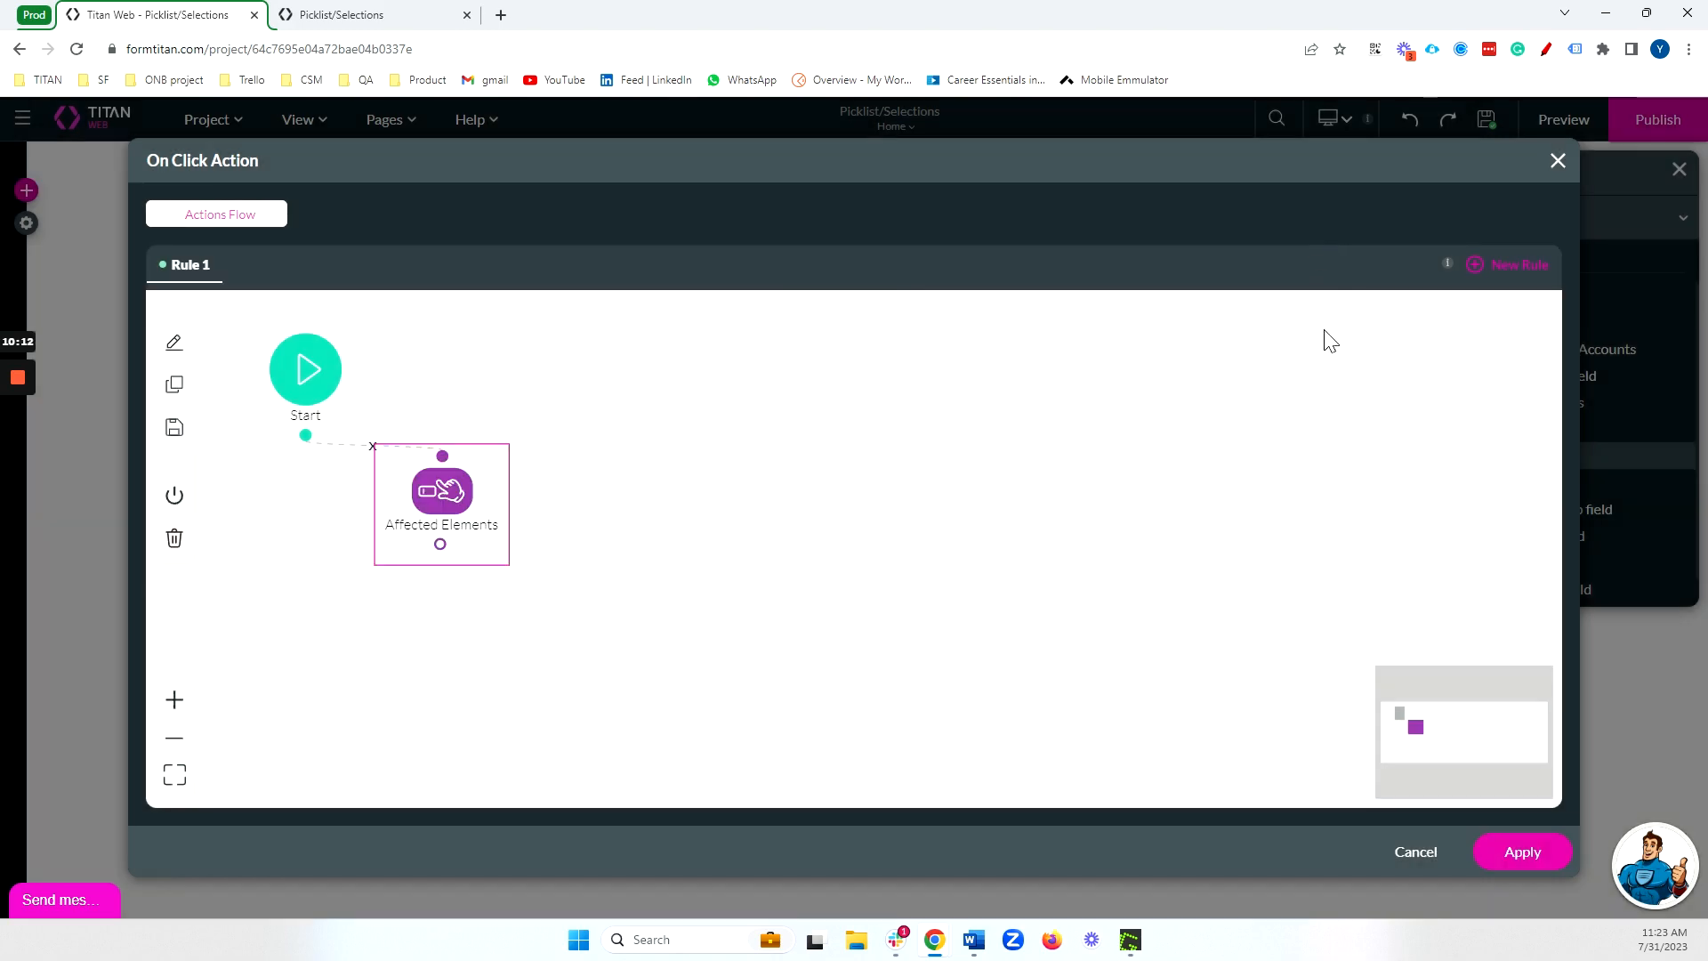
click(1524, 852)
In the open preview, select Item 1 and Item 2 in the Multi select picklist field, run Clear Items, and close the preview
click(341, 14)
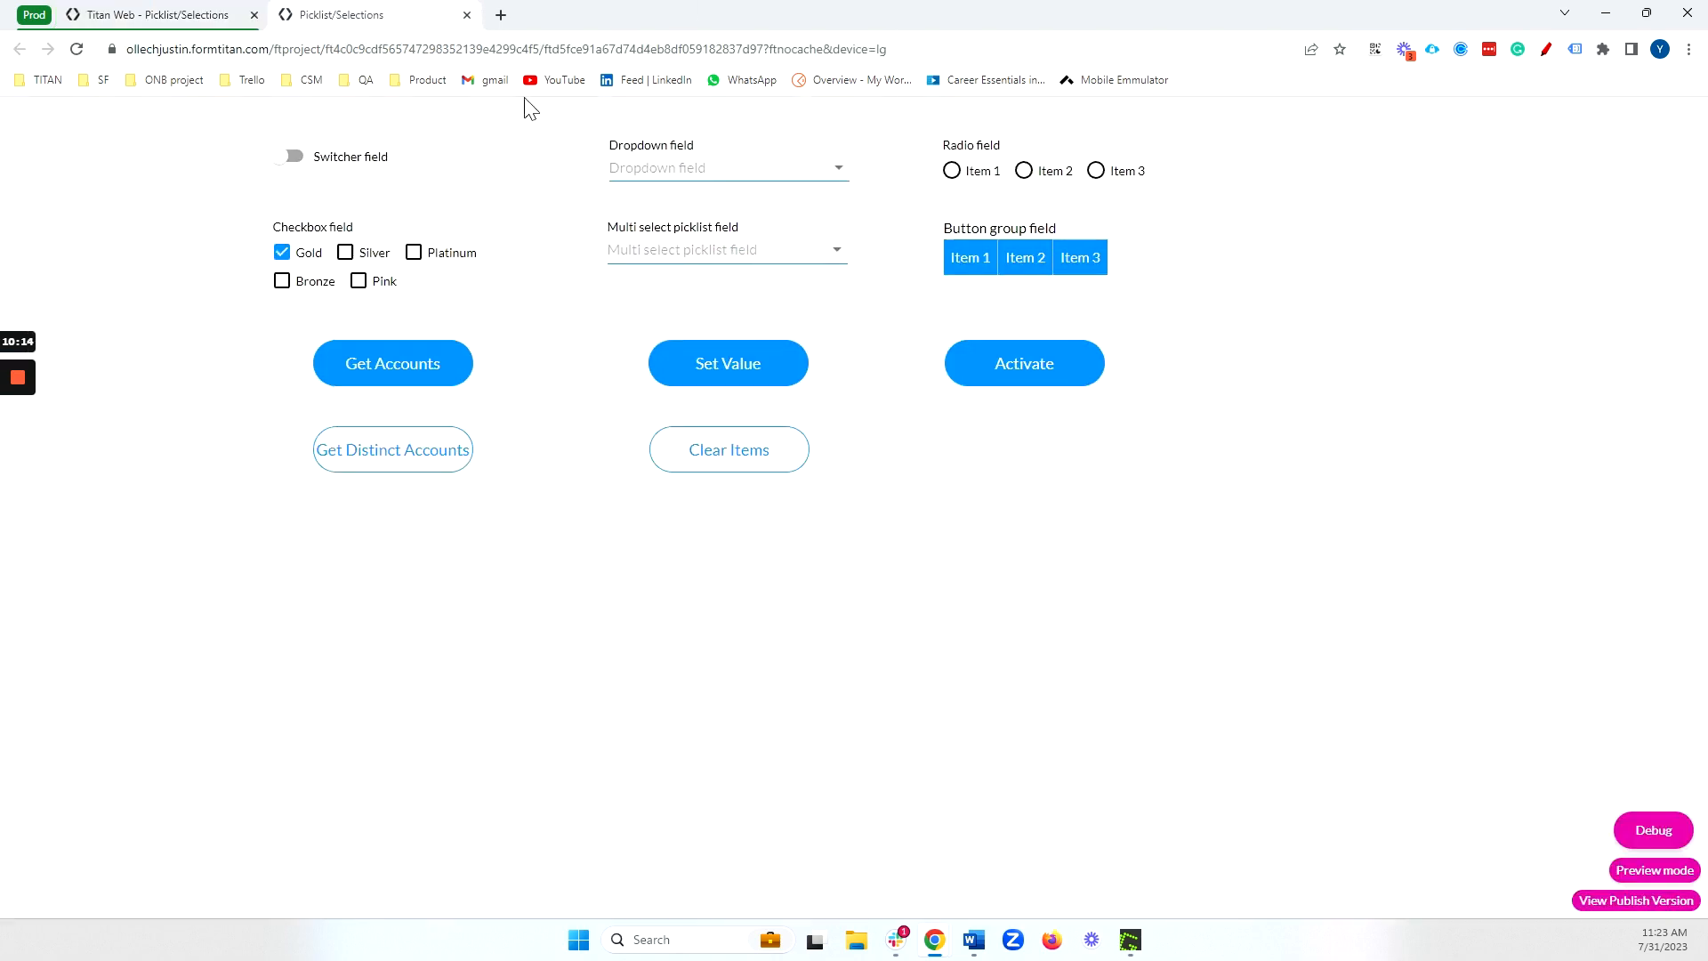
click(836, 250)
click(663, 306)
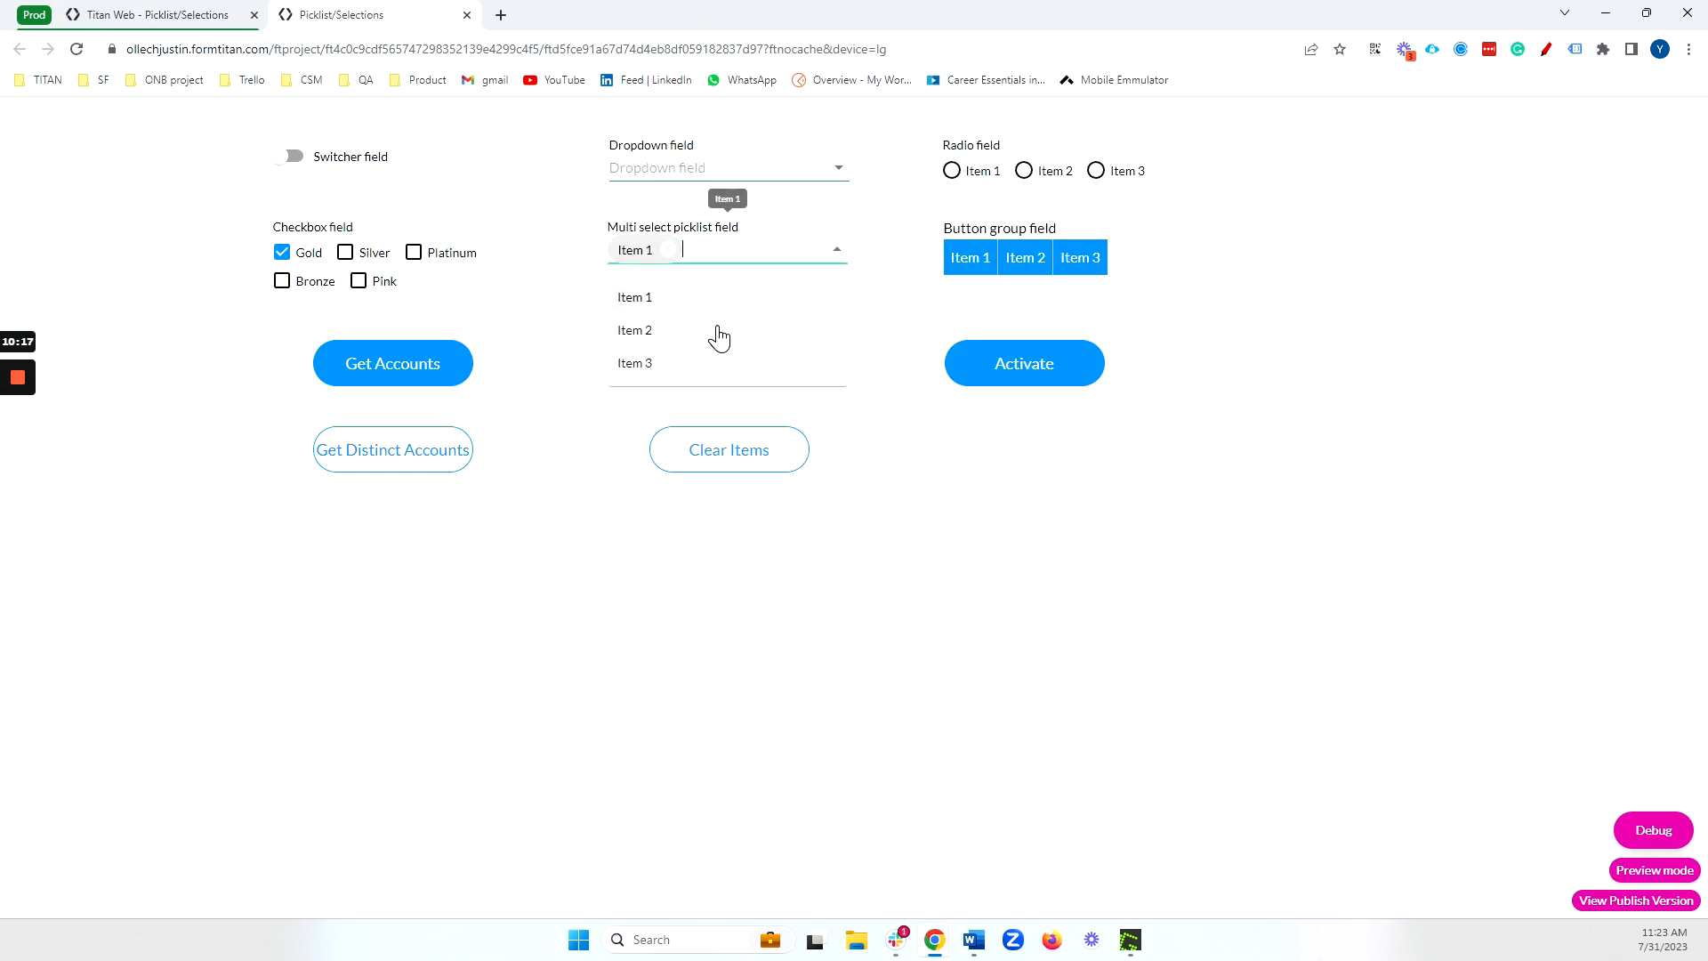
click(717, 331)
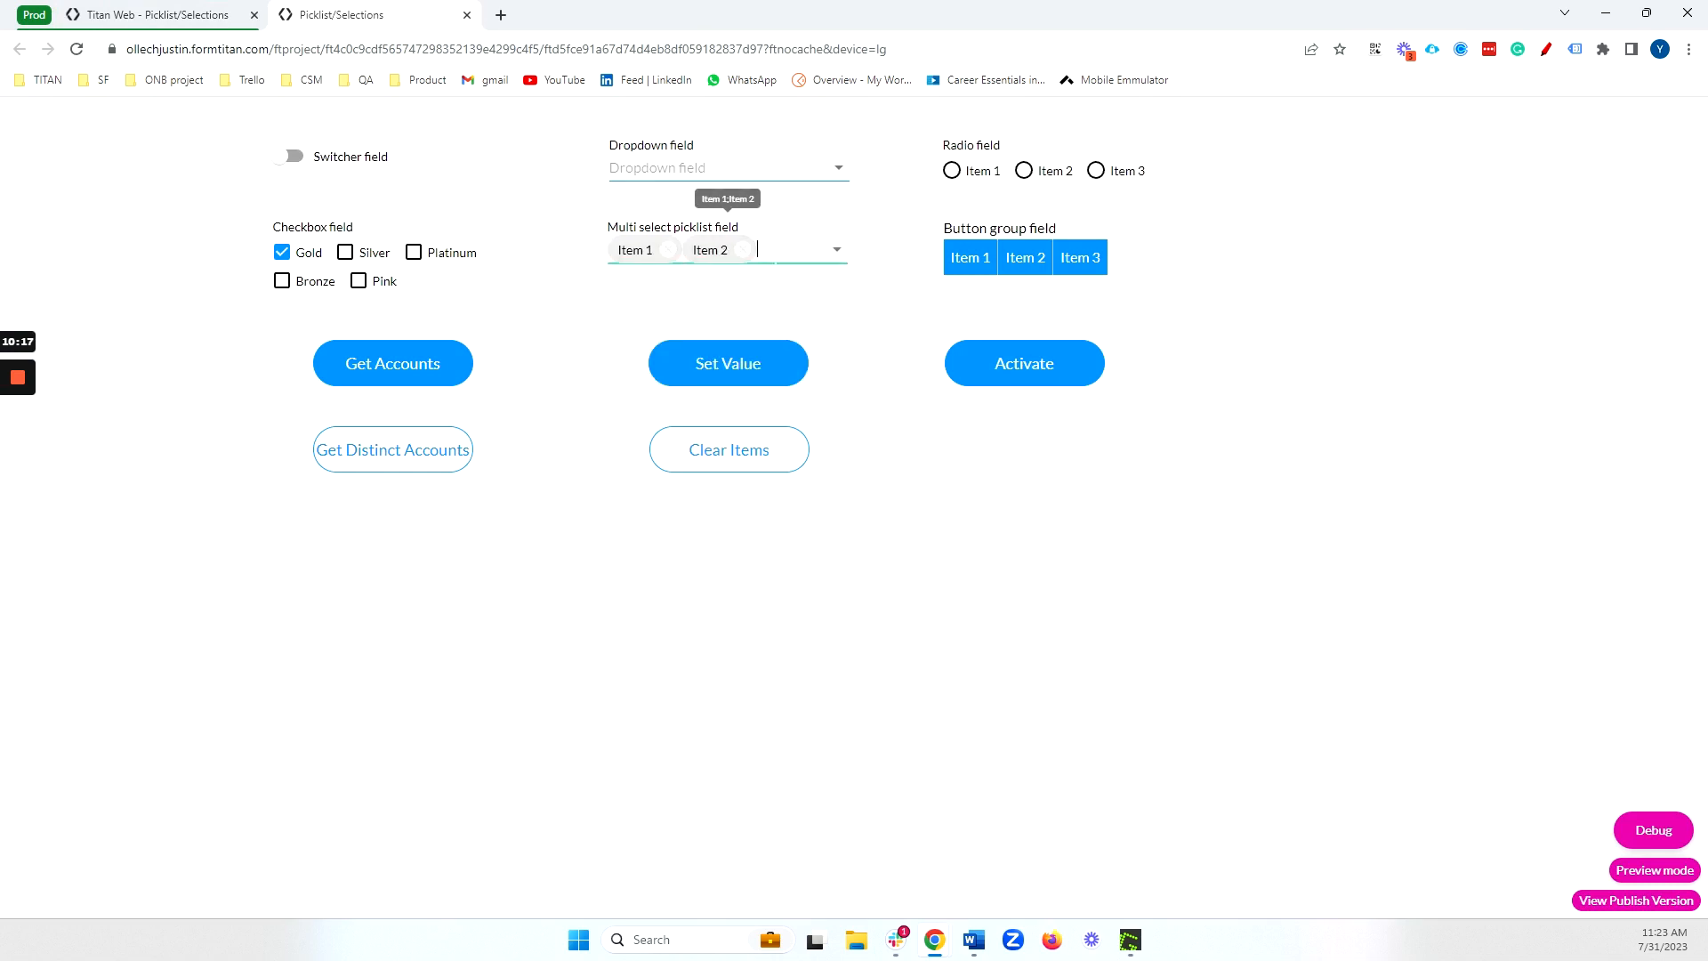
click(739, 475)
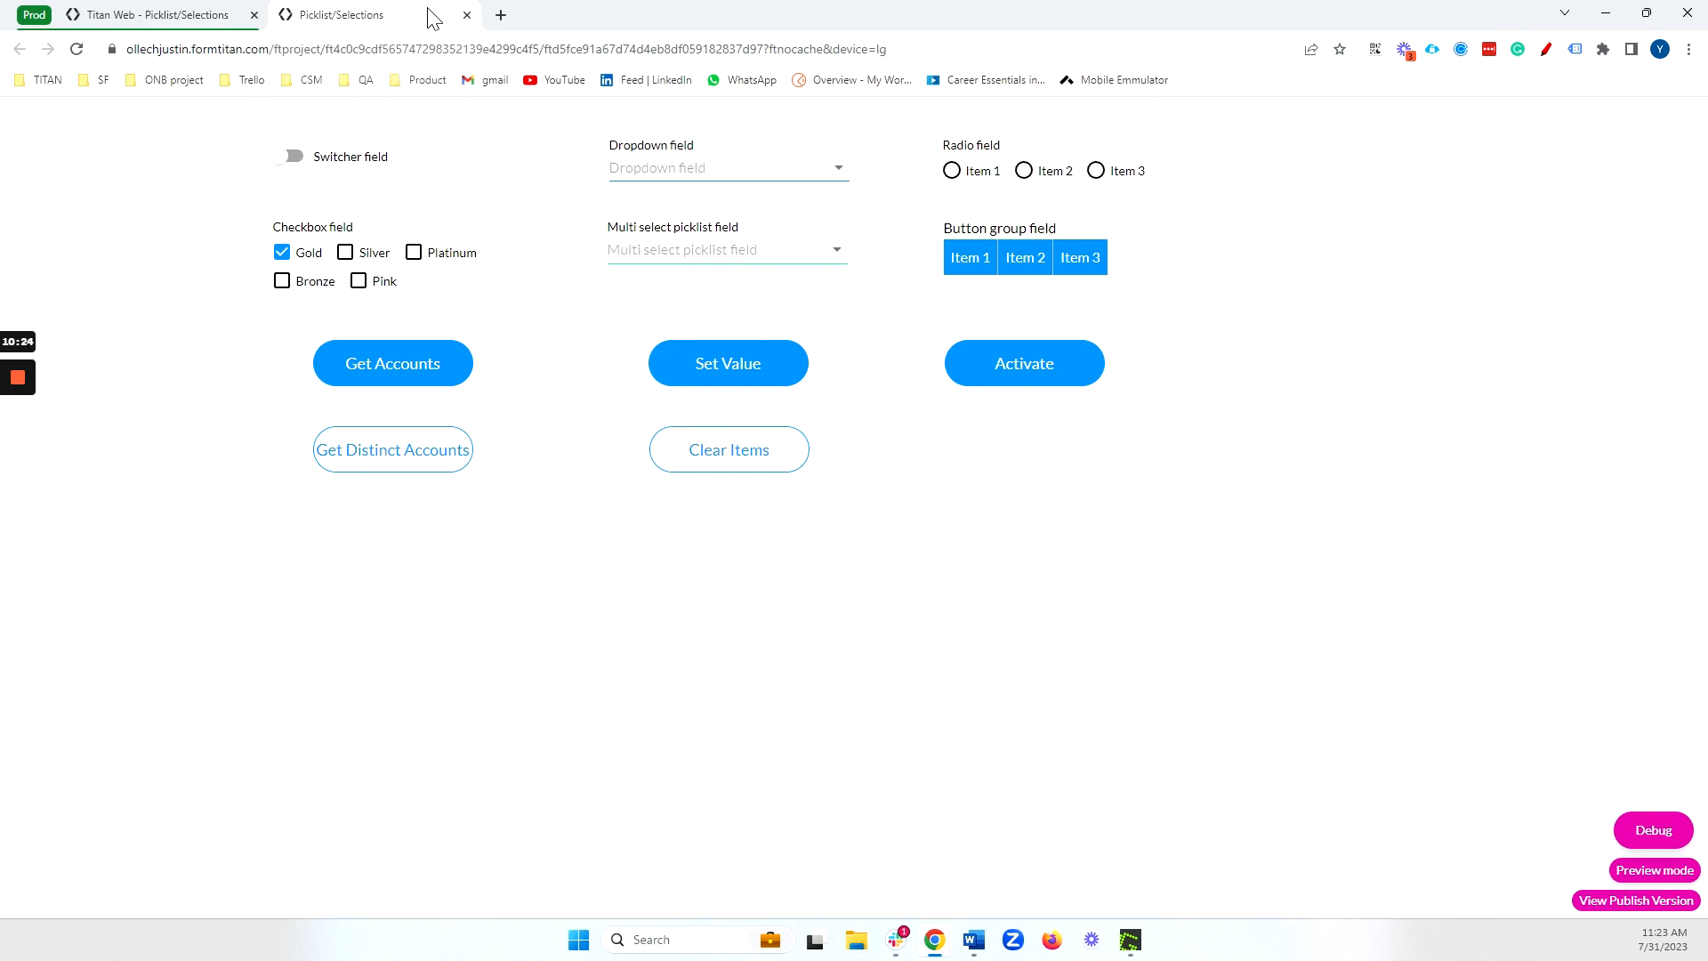
click(467, 15)
Open the Affected Elements node of the Activate button's on-click action and examine the actions assigned to its elements
click(972, 421)
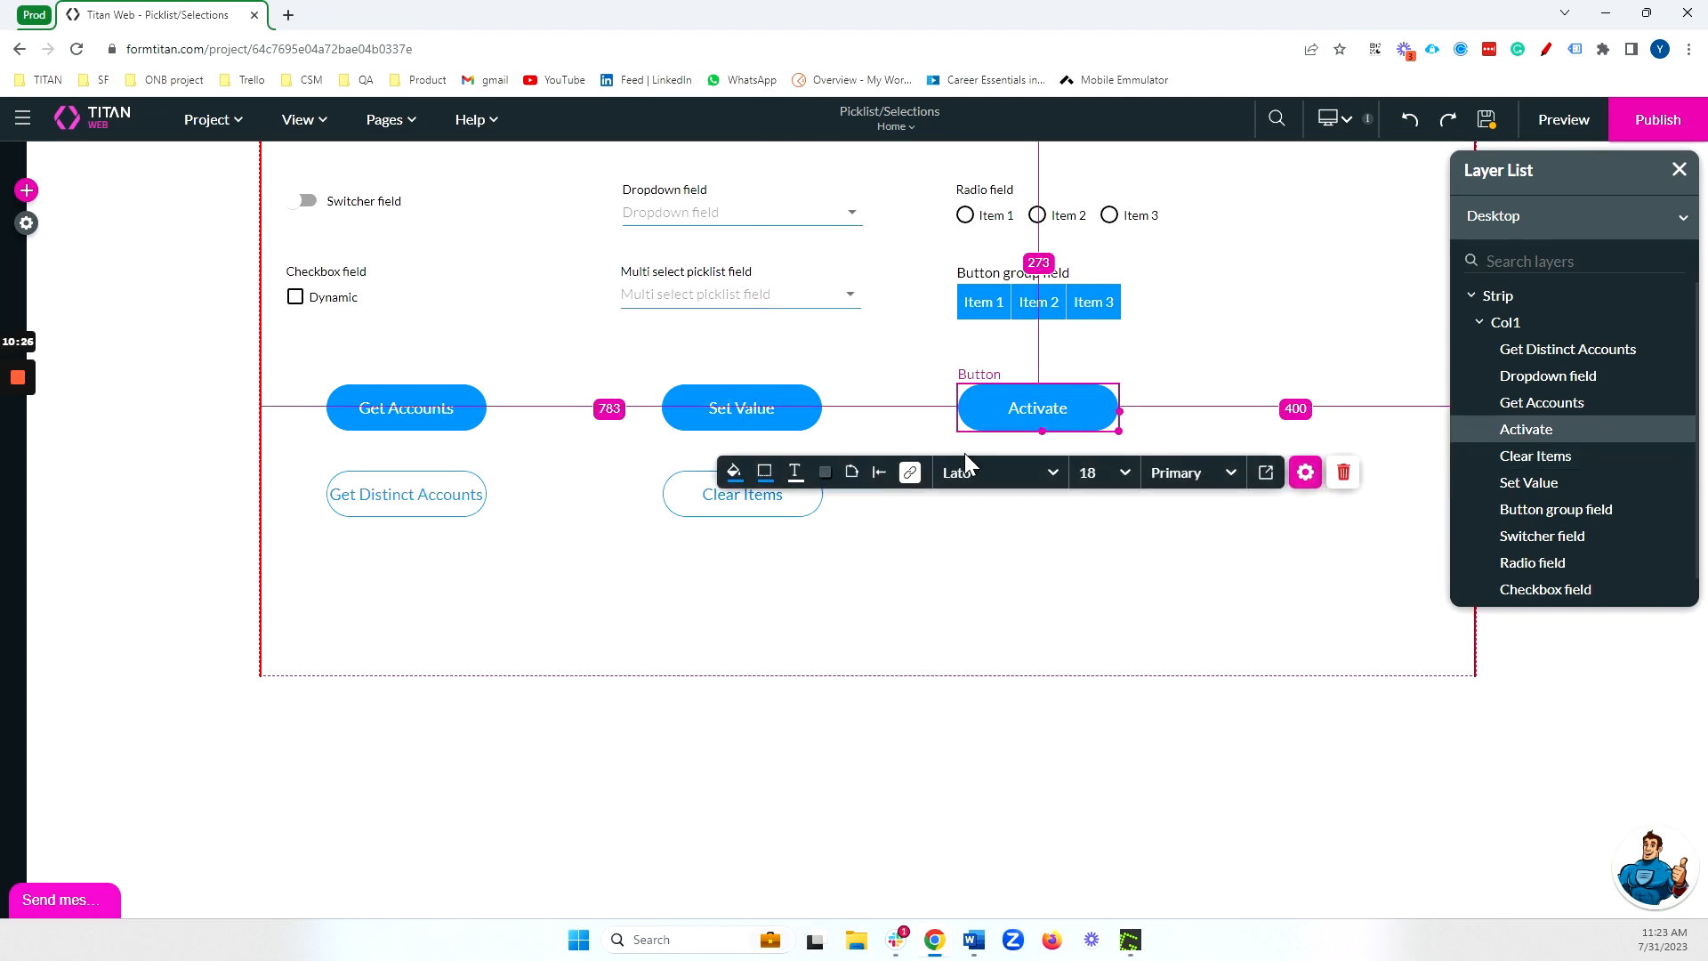
click(908, 472)
double_click(442, 489)
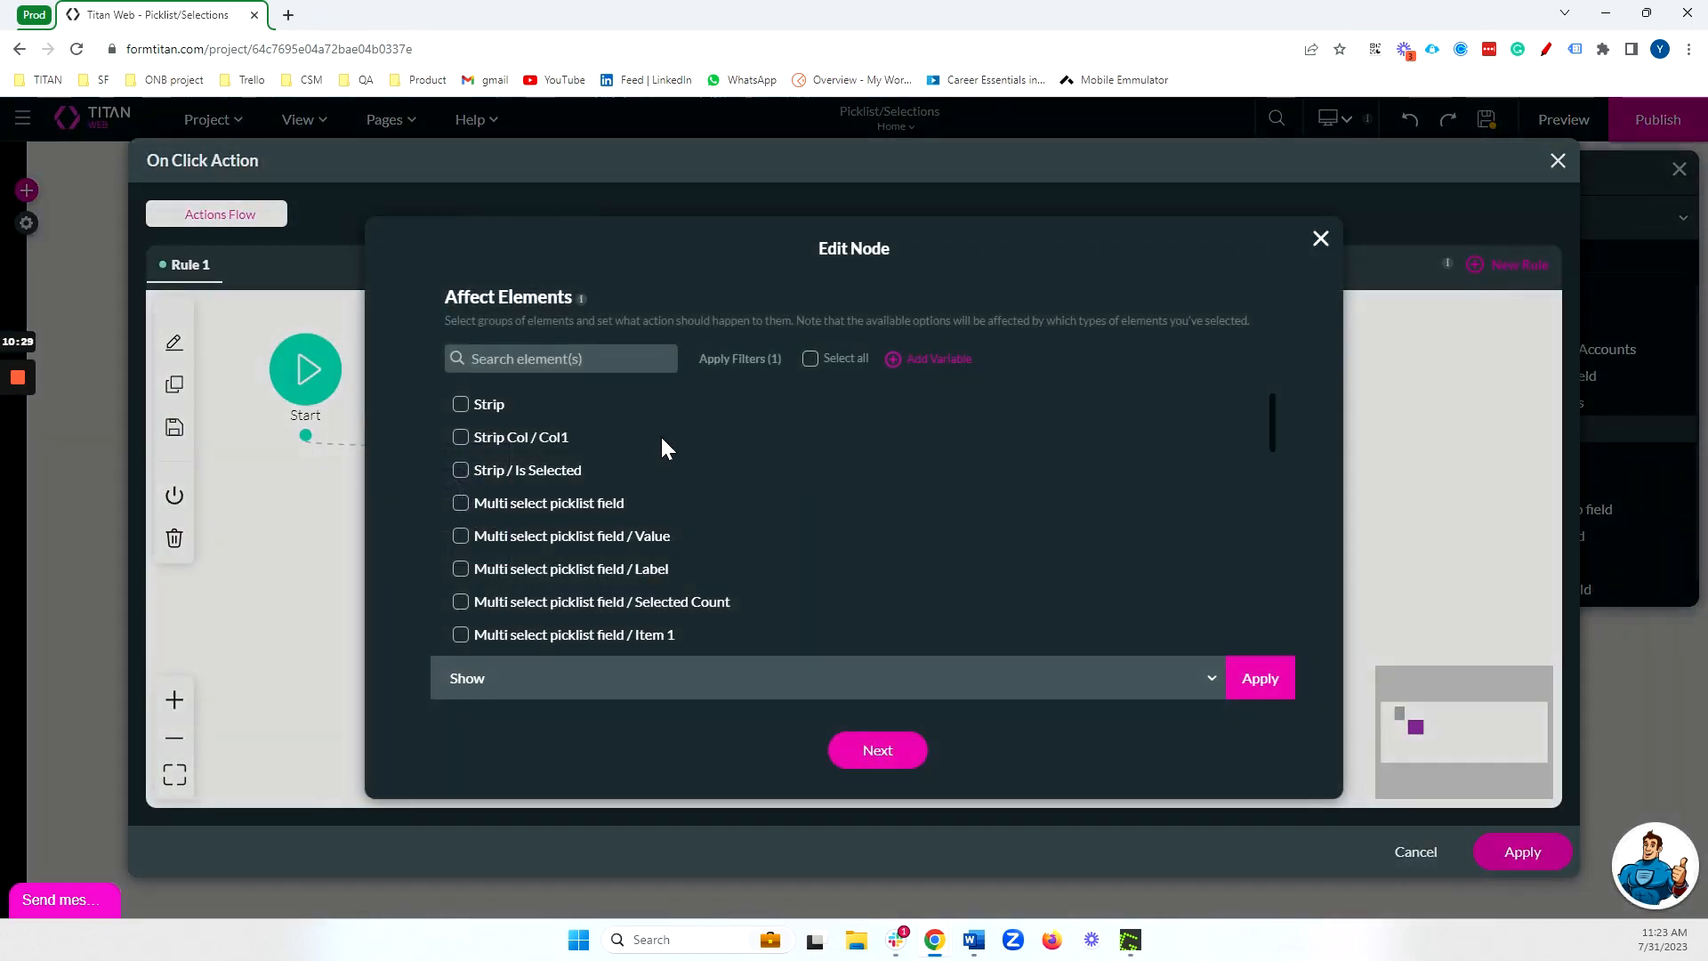
scroll(667, 445, down, 10)
scroll(629, 457, up, 2)
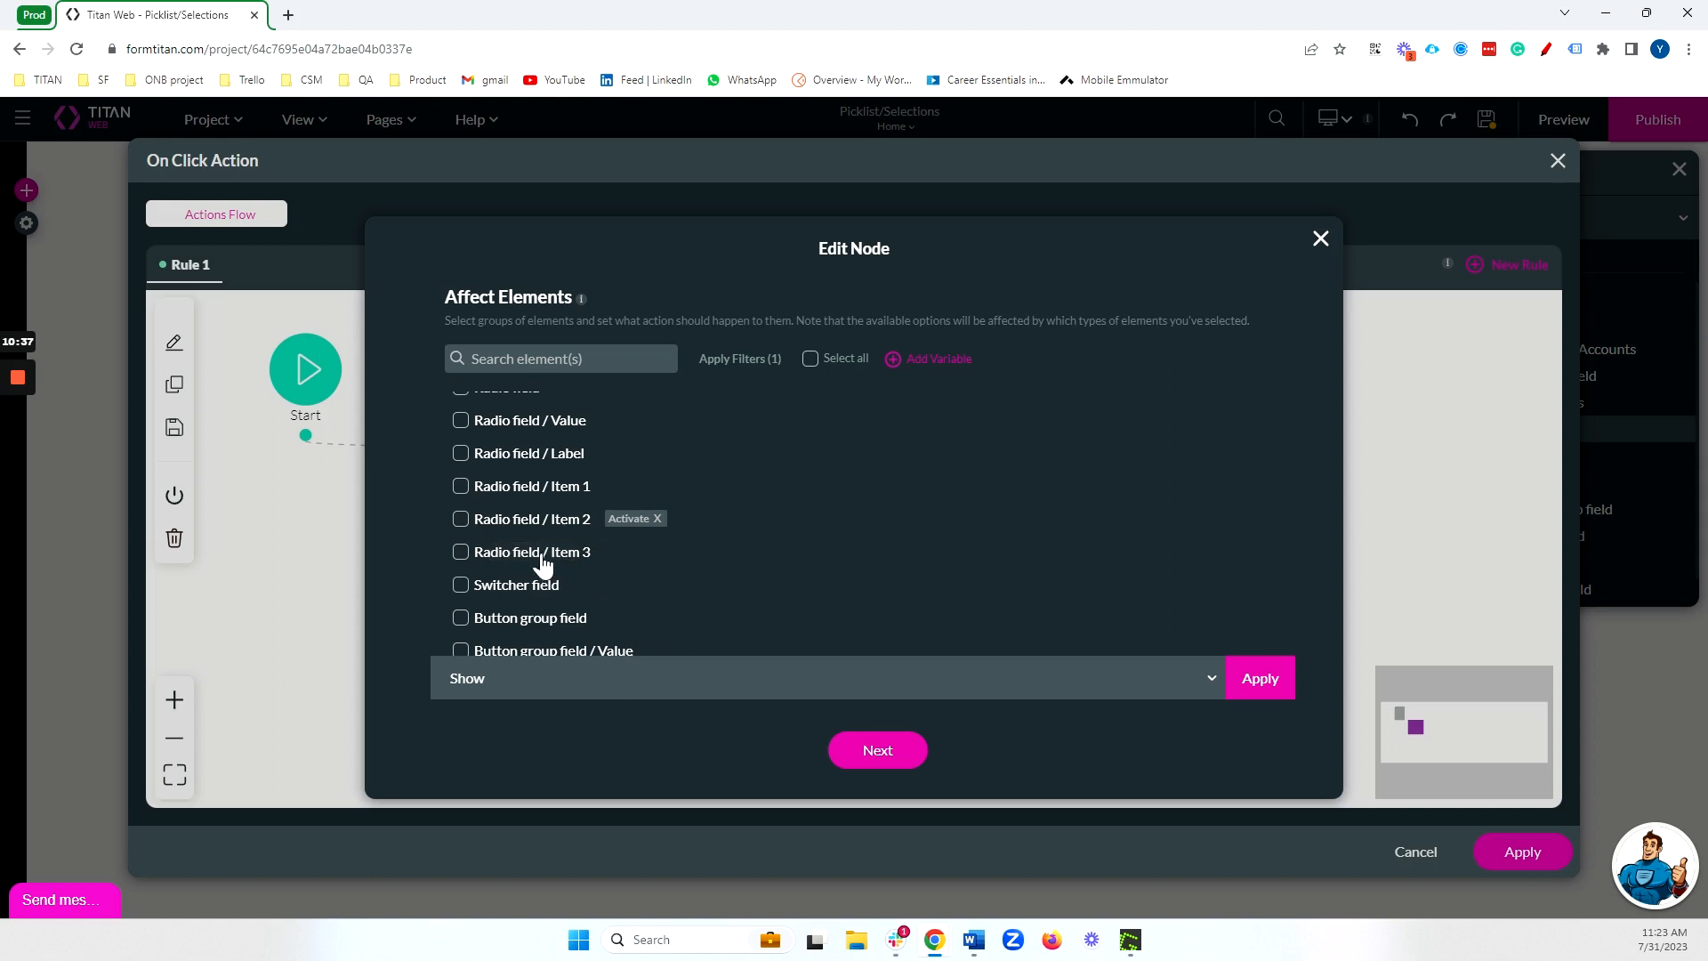
scroll(574, 534, up, 1)
scroll(574, 534, up, 5)
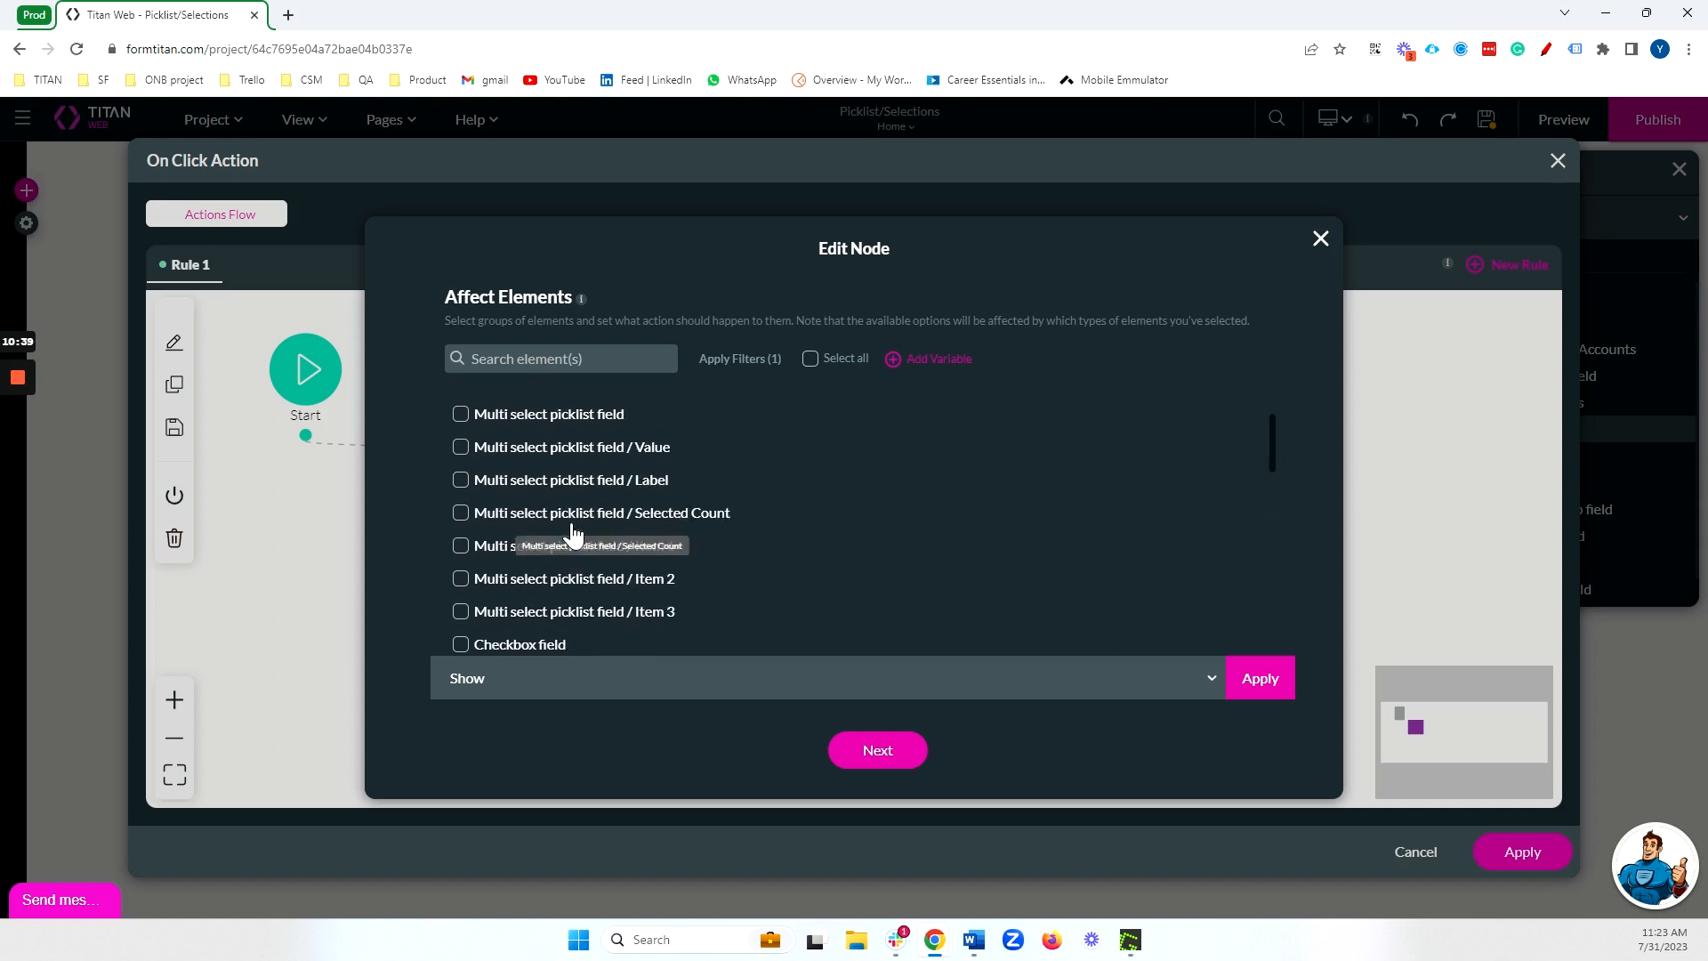
Search the affected elements for "drop", clear the search, review the Radio field items, and close the node and action dialogs
click(569, 357)
text(drop)
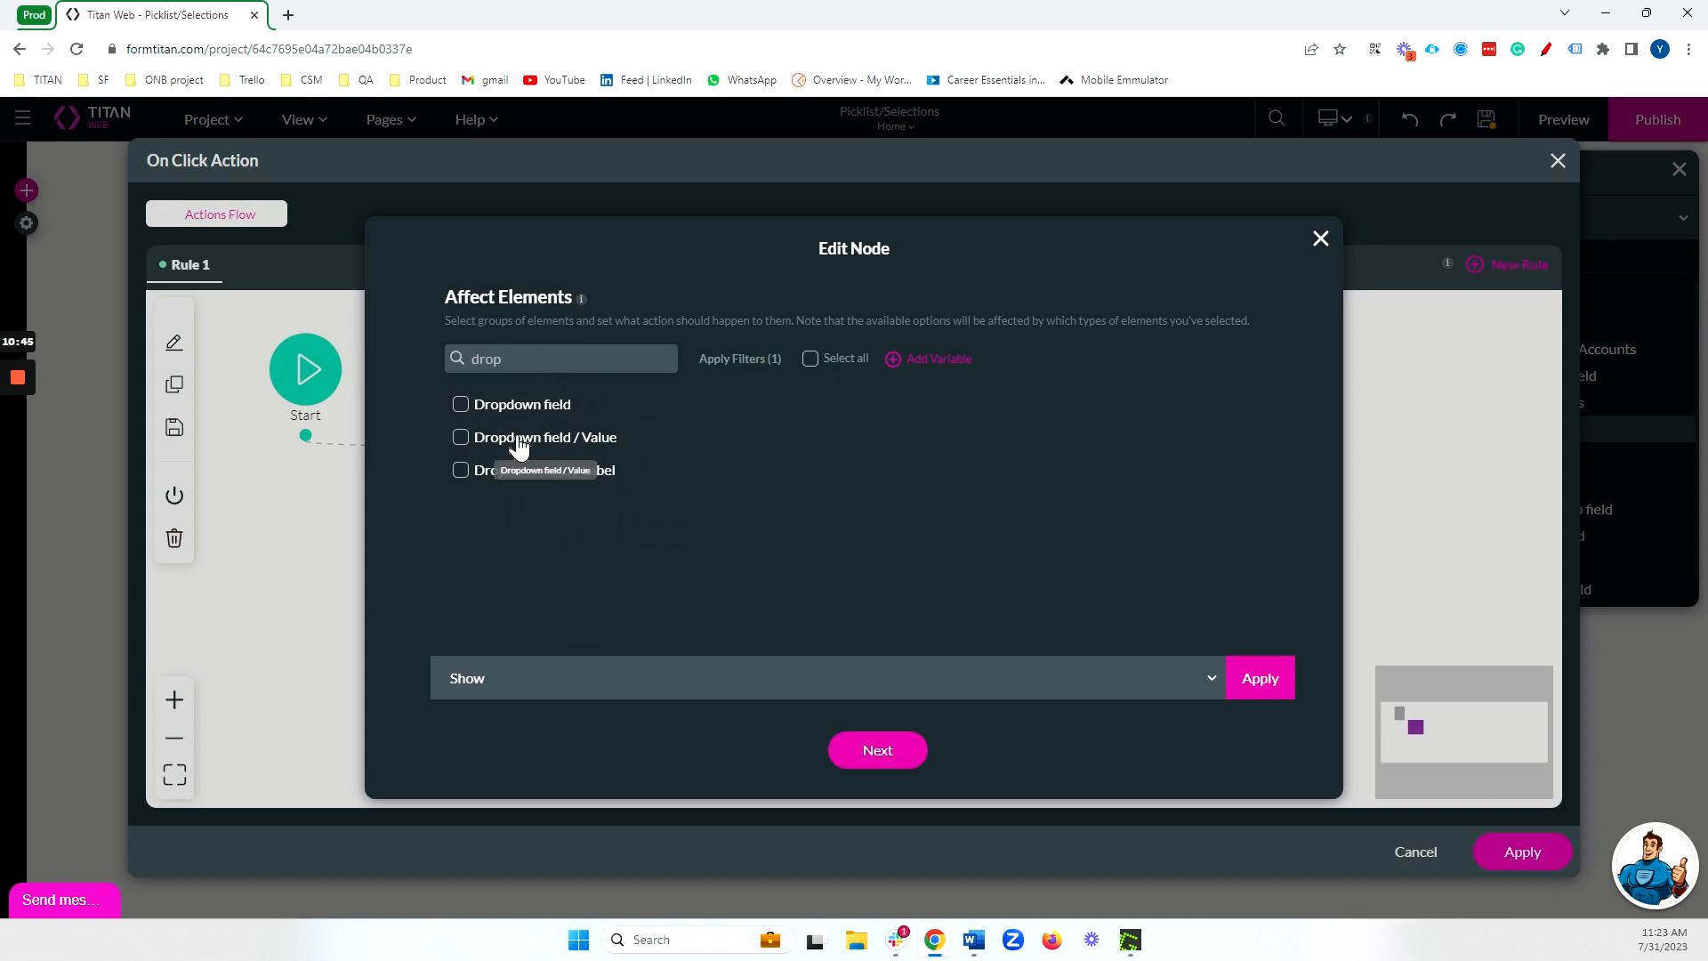
key(BackSpace)
key(BackSpace)
key(BackSpace)
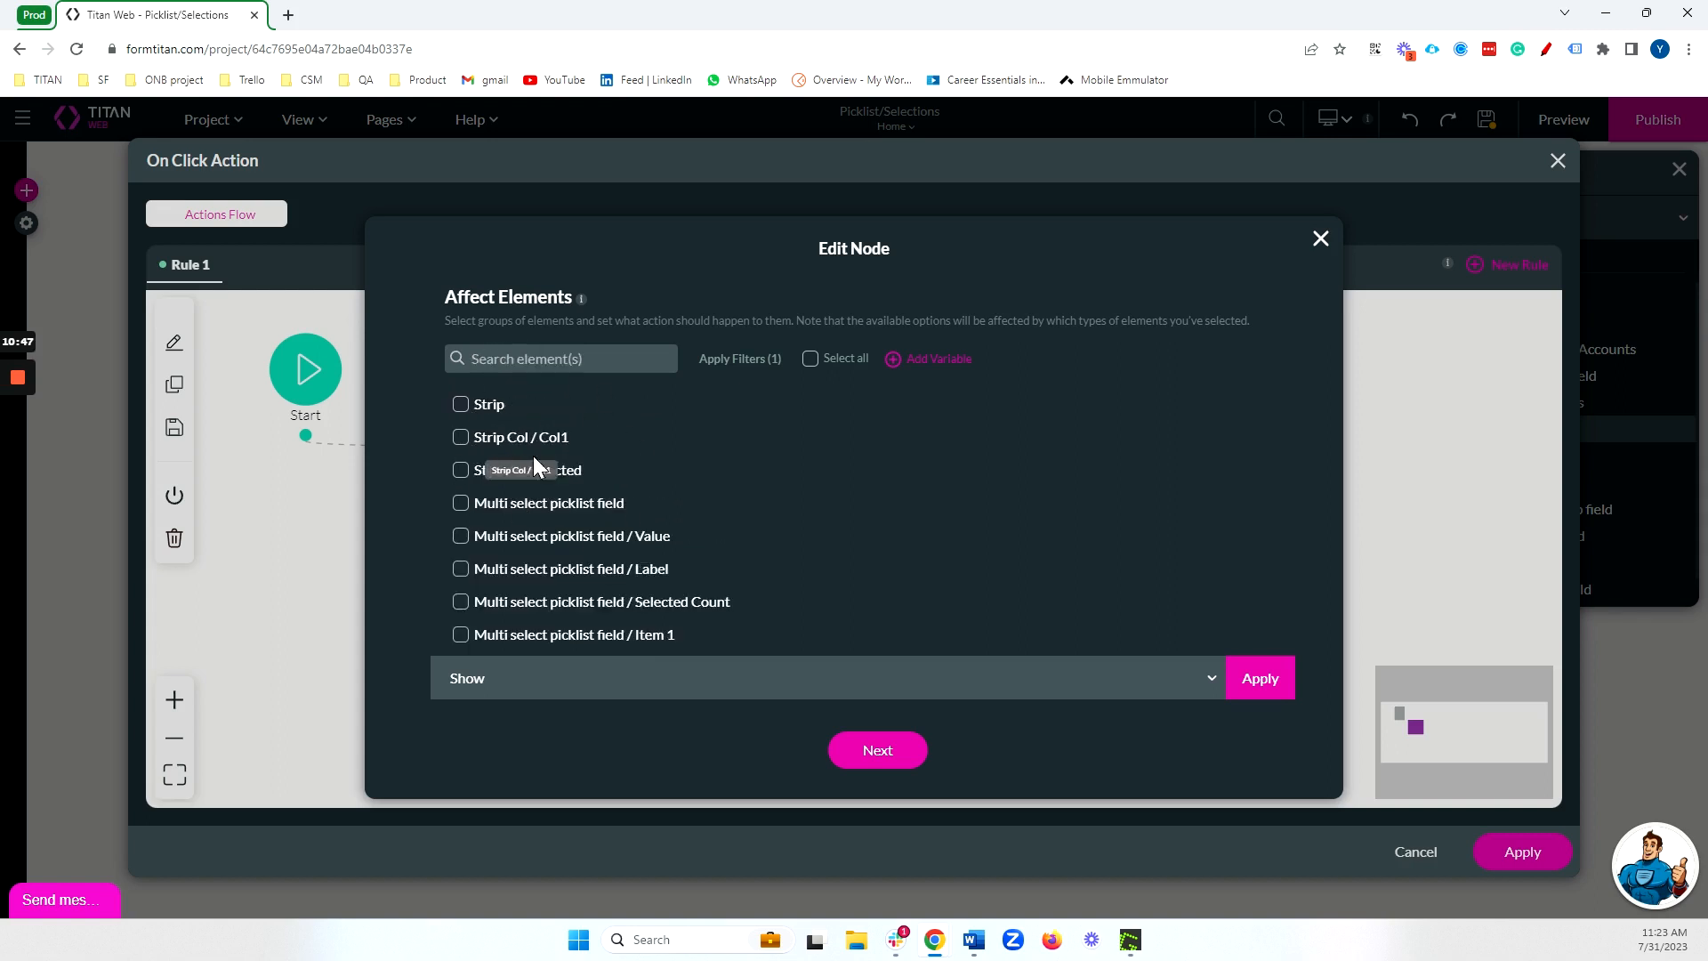
scroll(774, 457, down, 10)
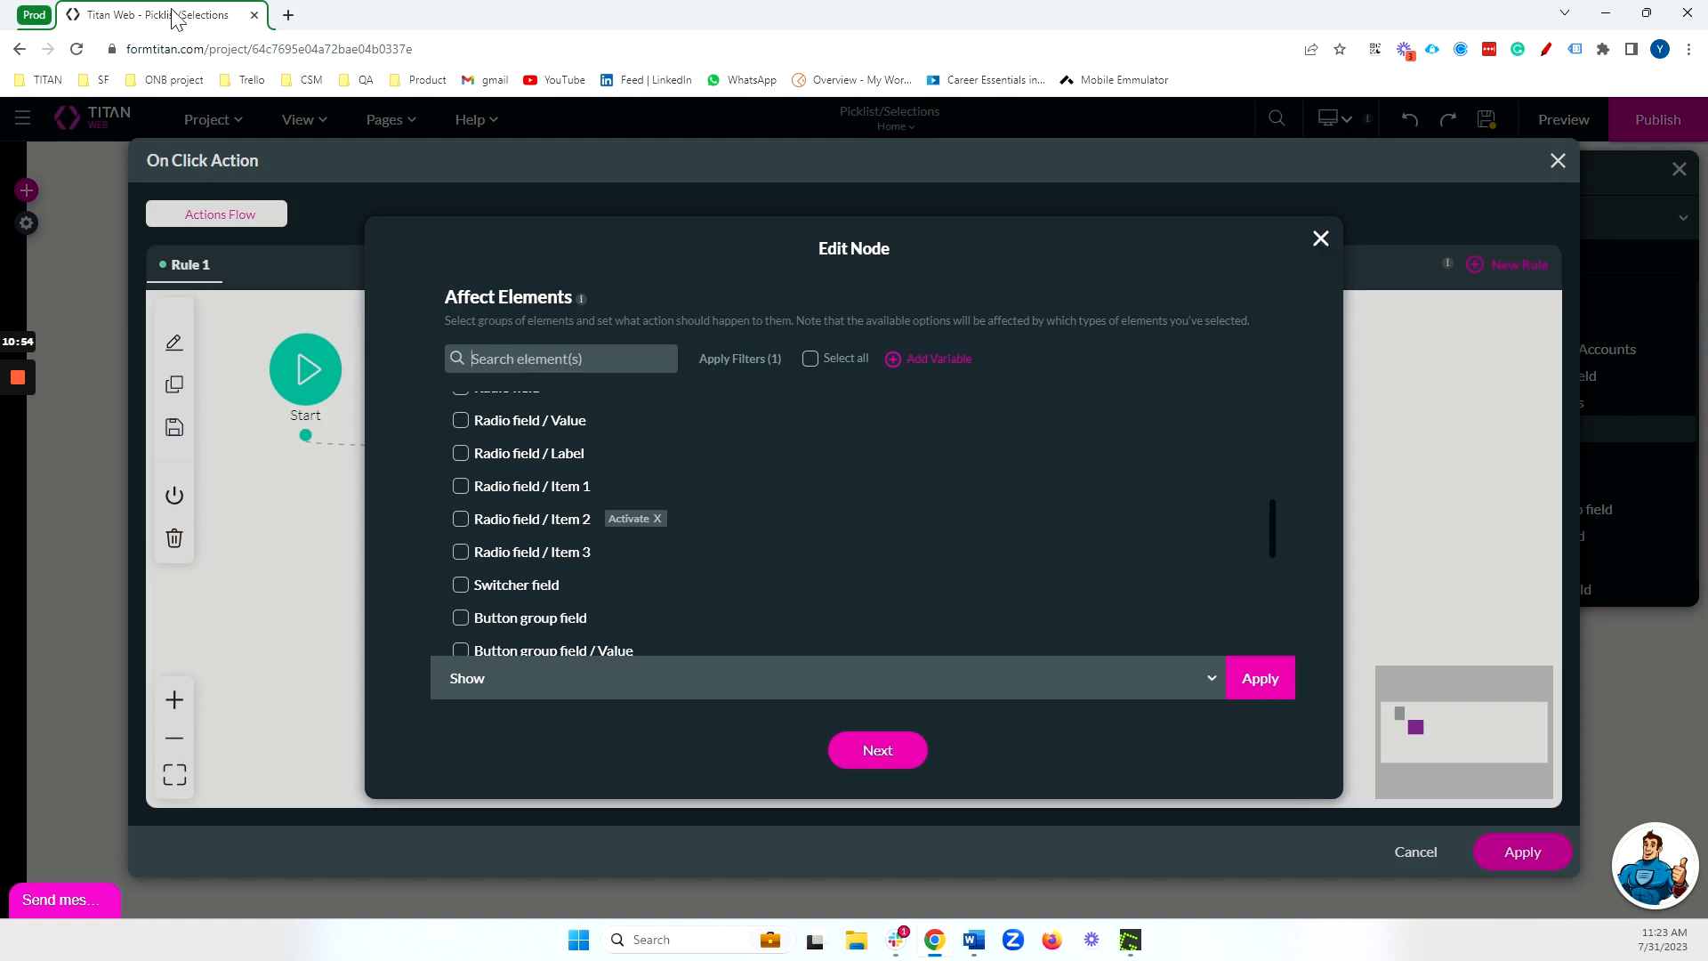
click(1320, 238)
click(1557, 160)
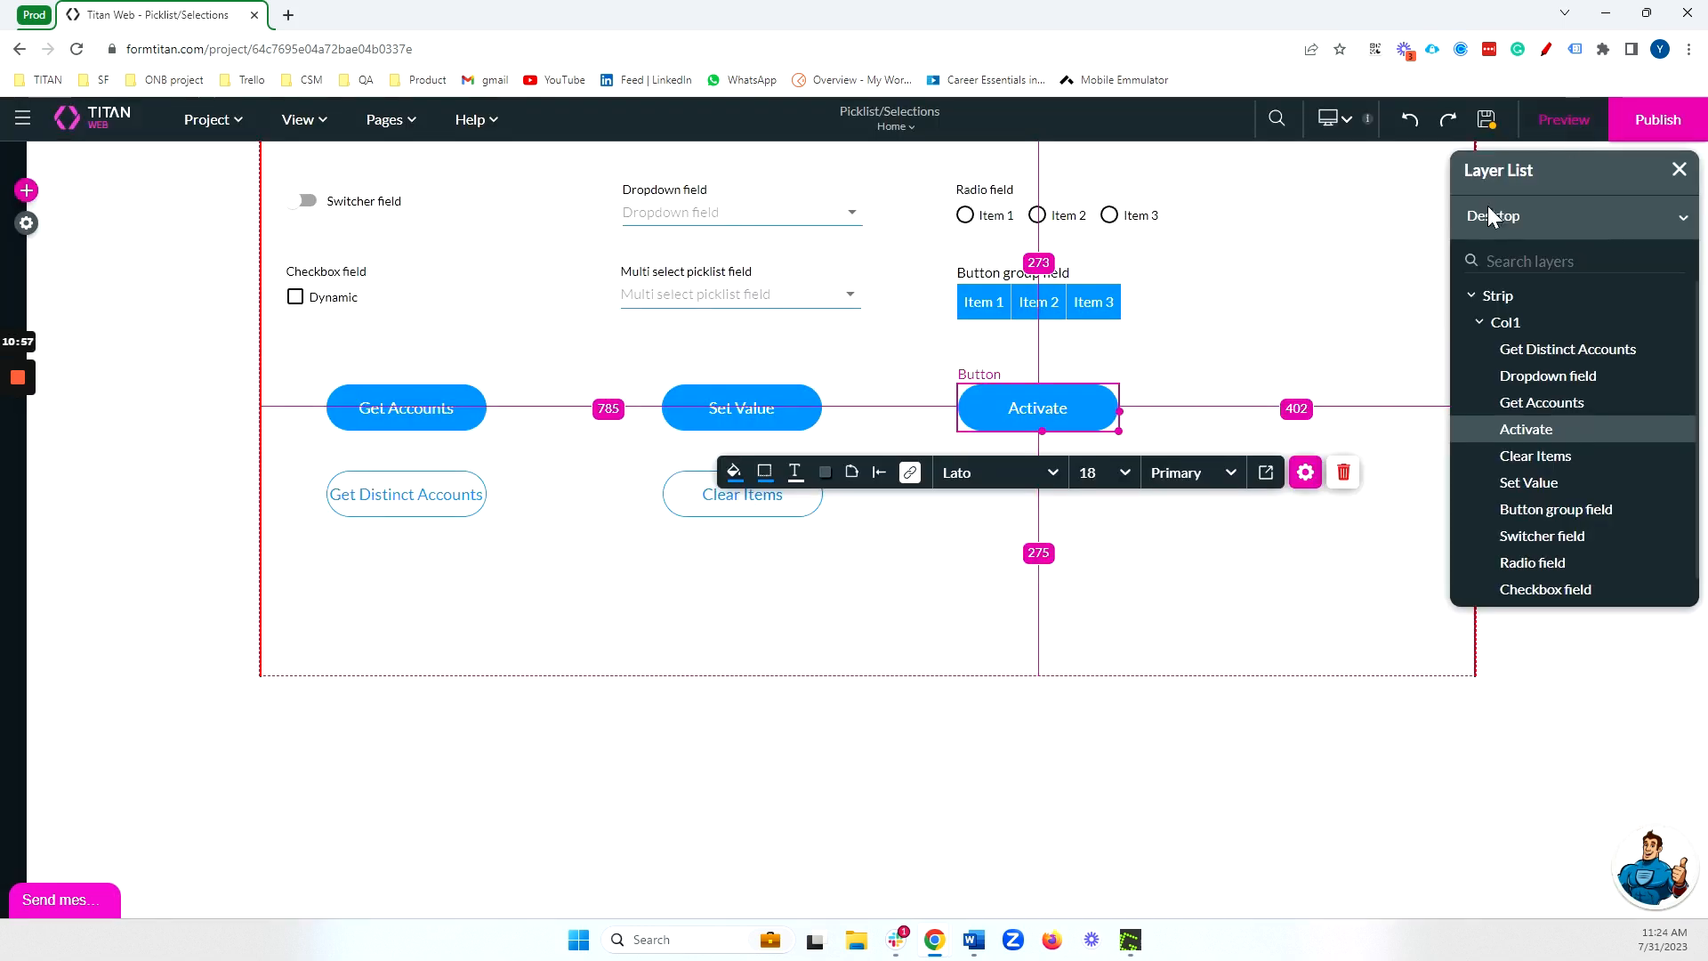
Preview the project, run Activate to test the Radio field's Item 2, close the preview, and deselect the button
click(1563, 119)
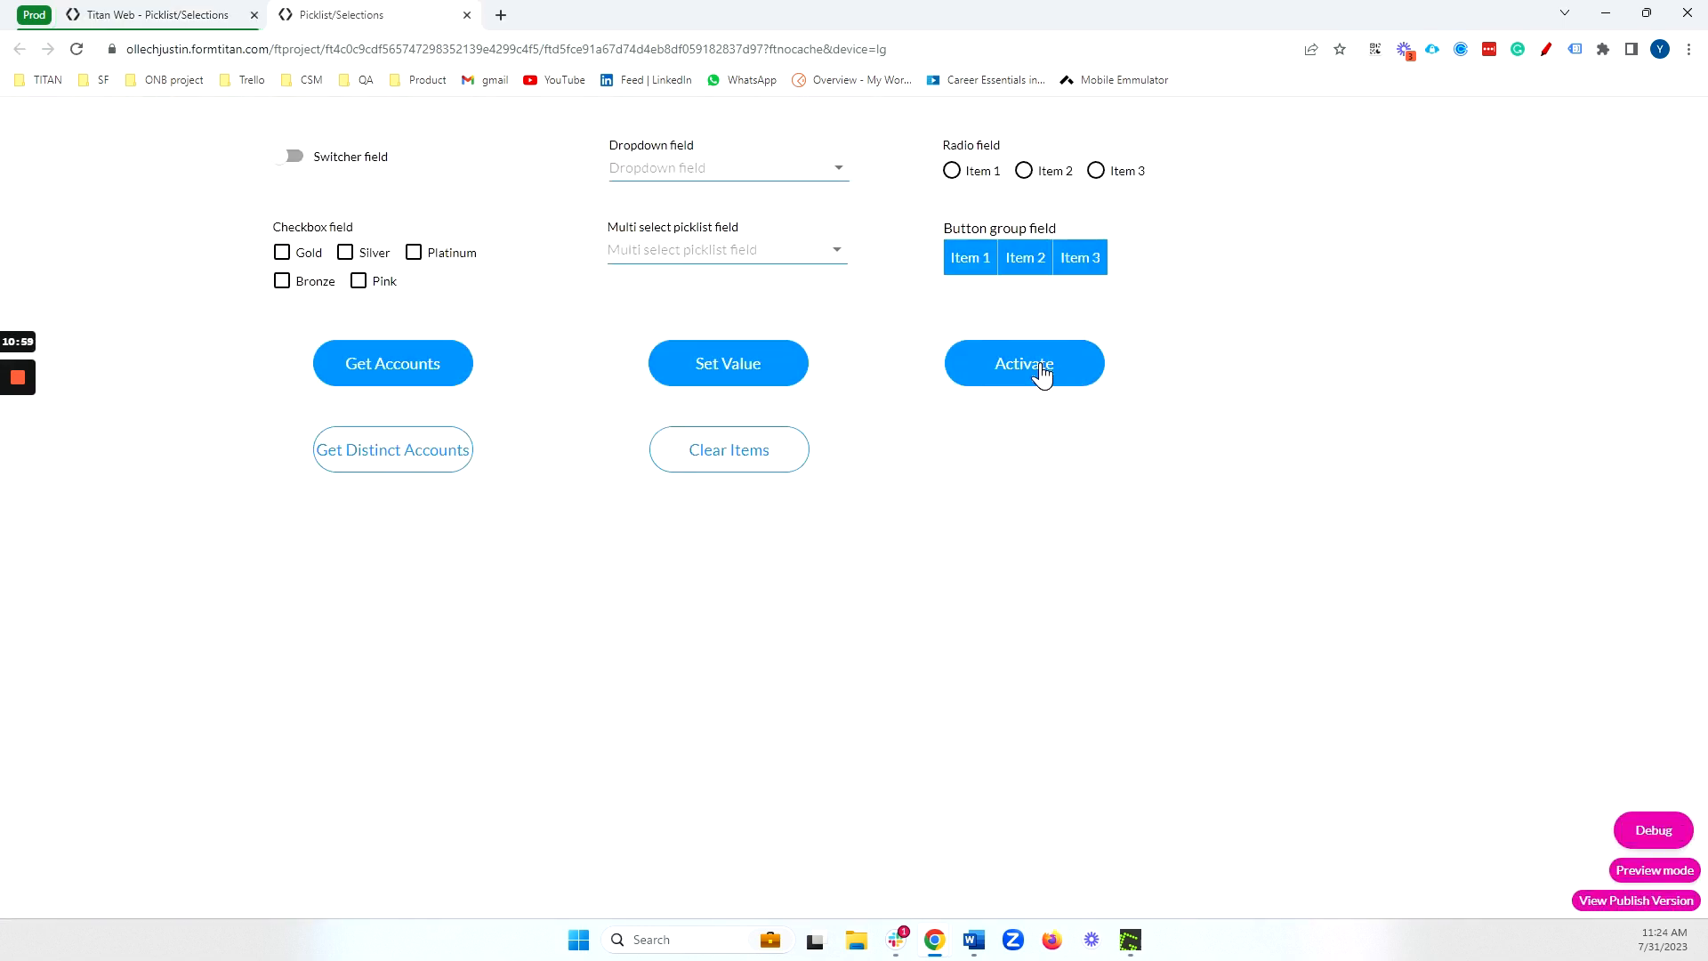
click(1042, 372)
click(467, 16)
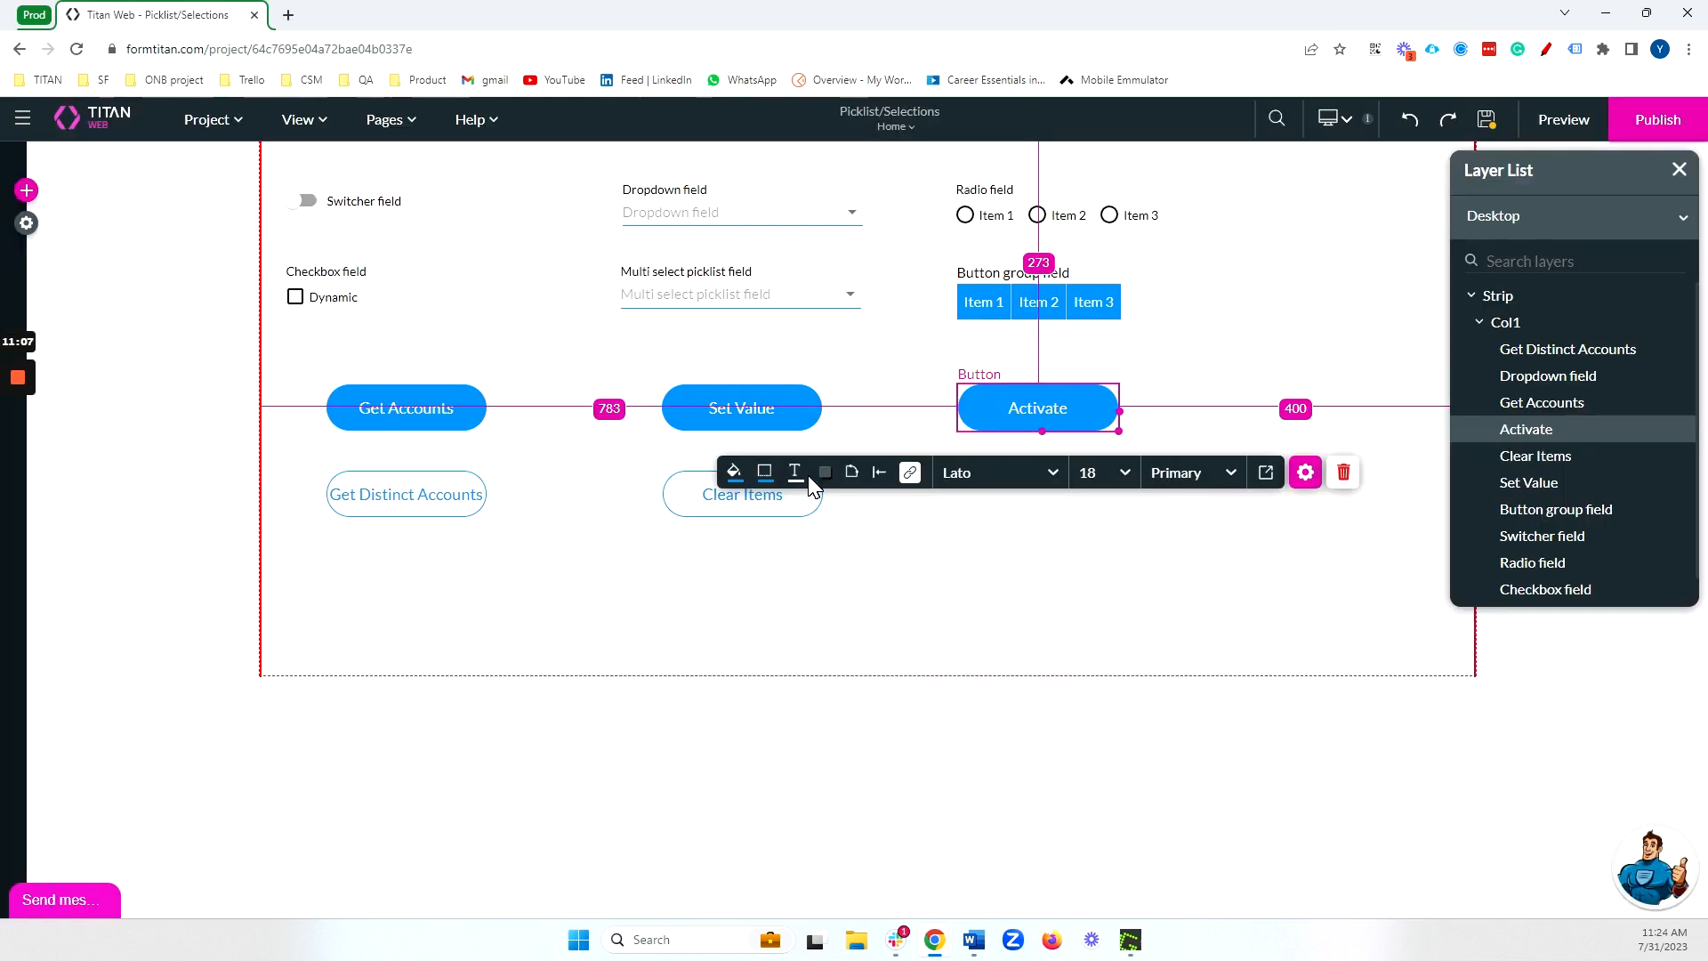
click(1036, 591)
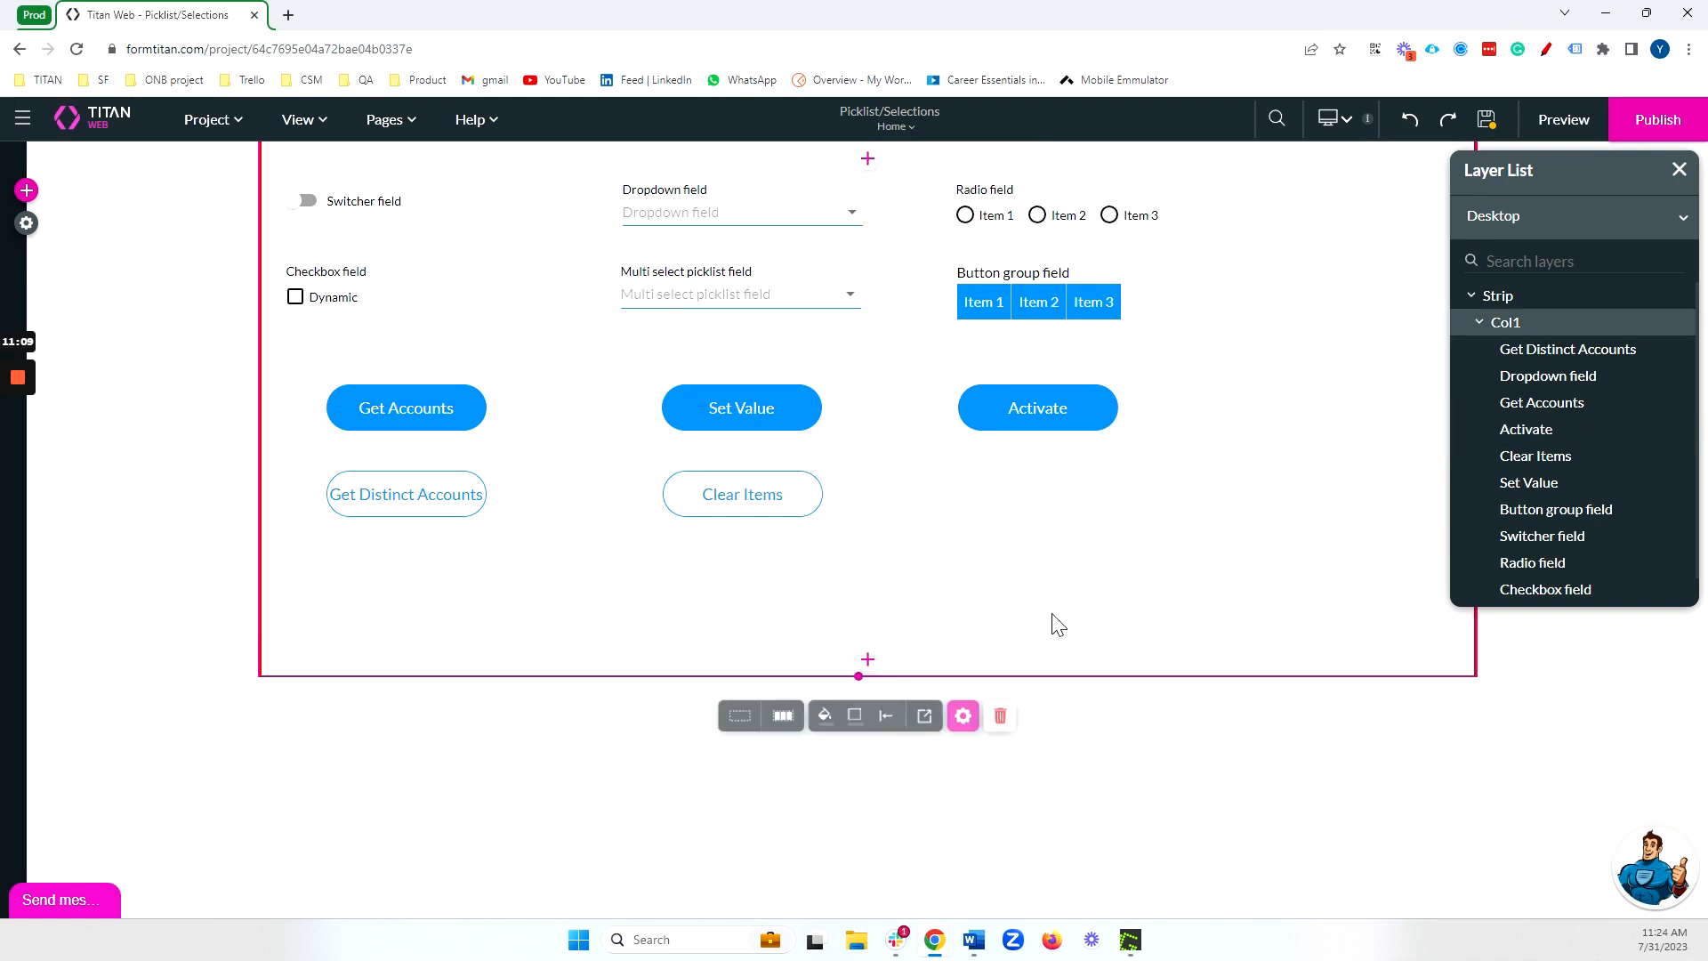